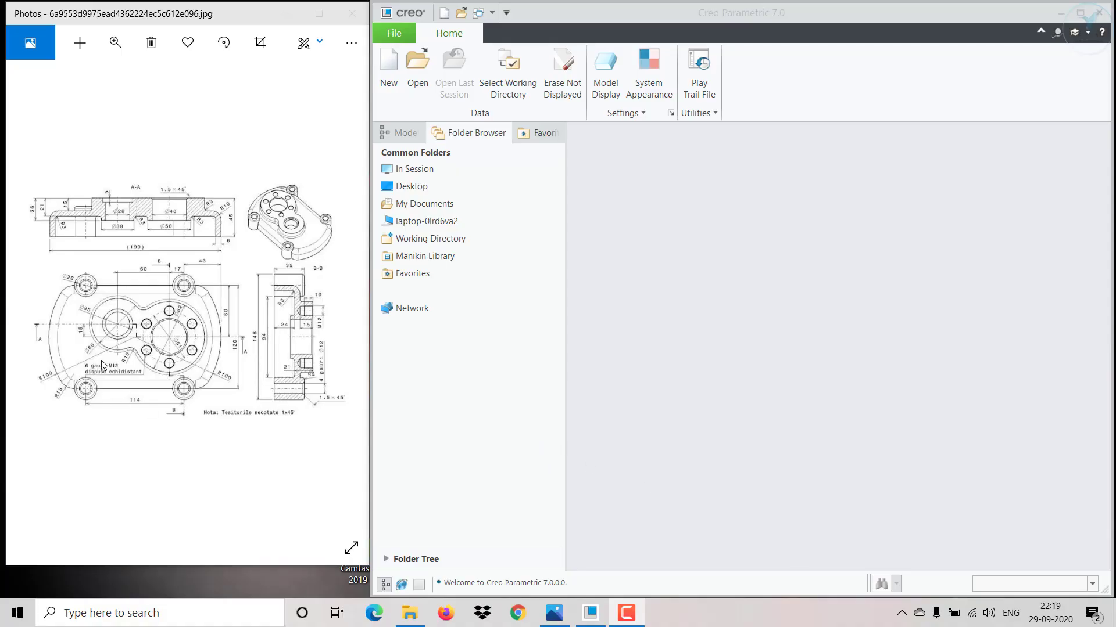
# Step: Create a new solid part named M-05 from the mmns_part_solid_abs template
pyautogui.scroll(4, 104, 358)
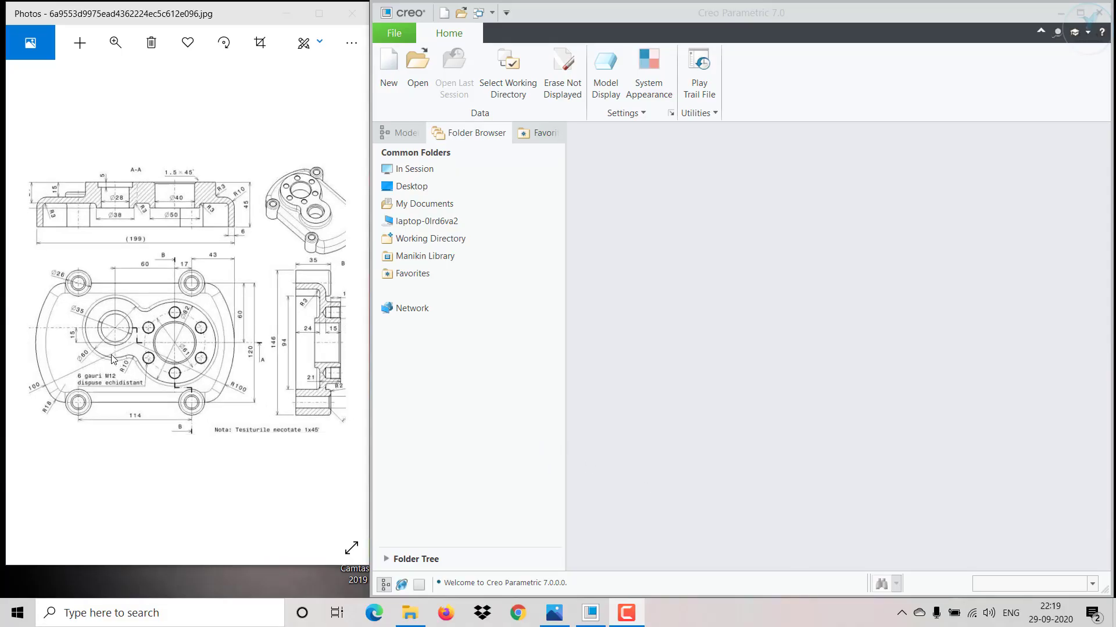
pyautogui.scroll(-2, 112, 359)
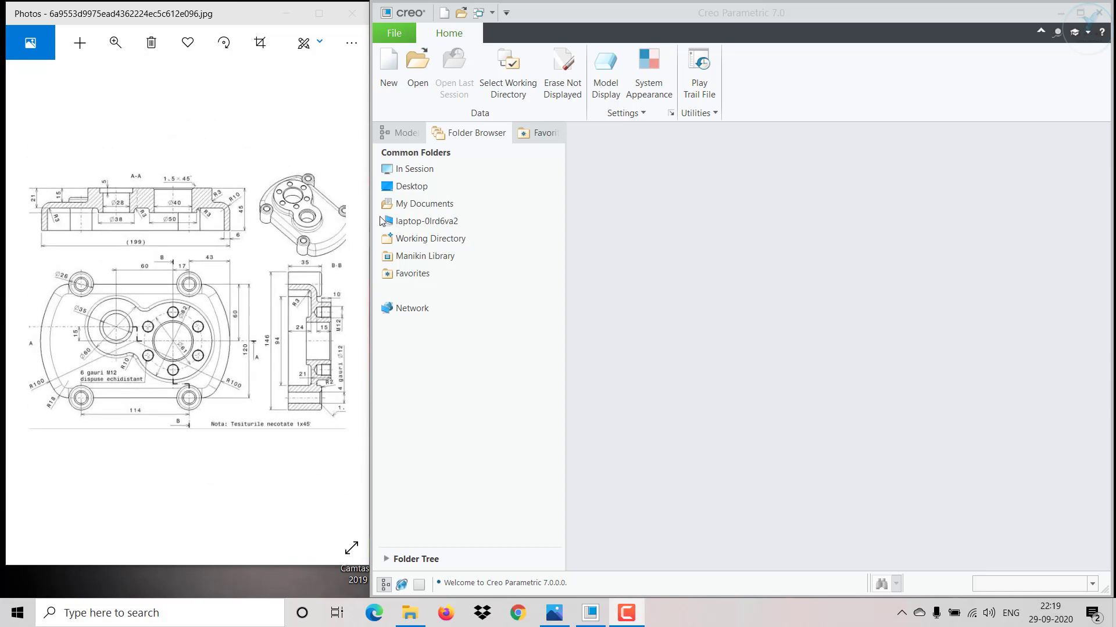
pyautogui.click(390, 76)
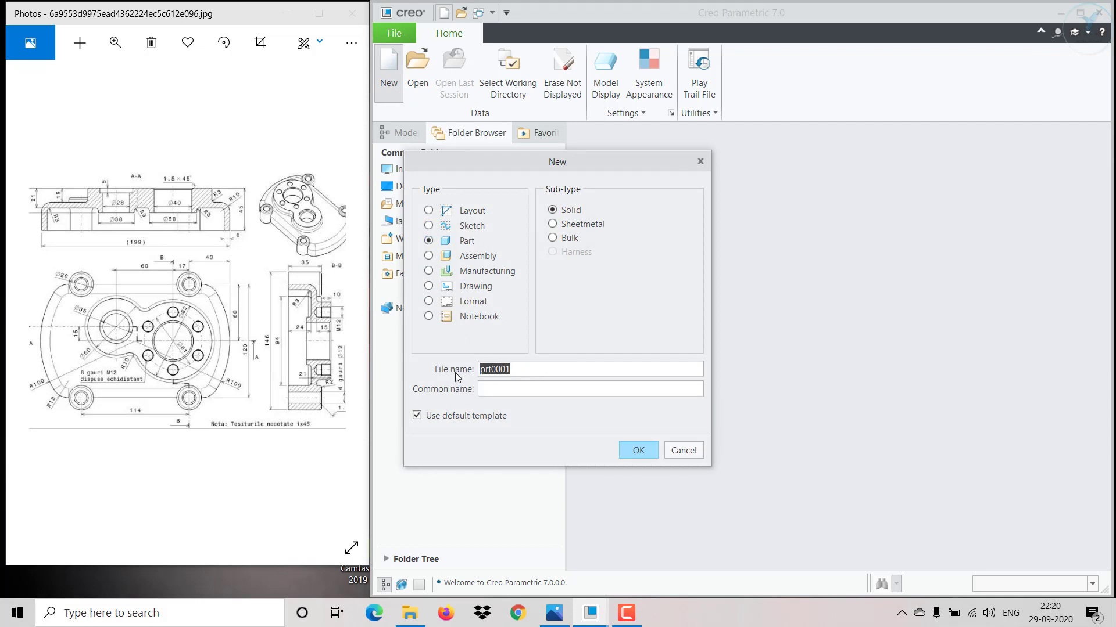
pyautogui.write('m-05')
pyautogui.click(637, 451)
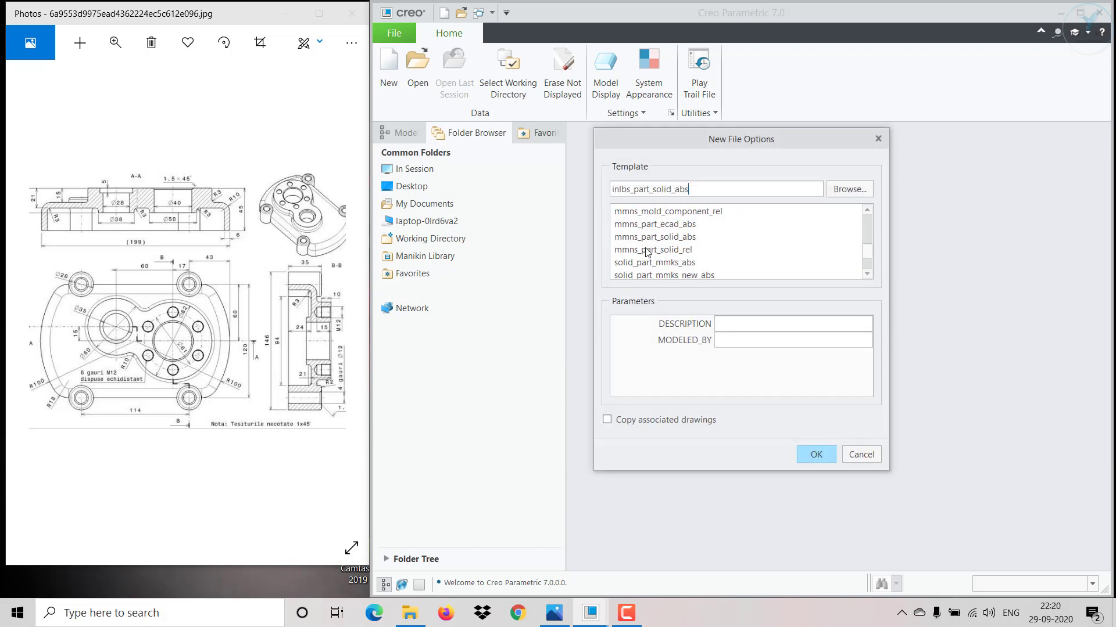
pyautogui.click(654, 238)
pyautogui.click(815, 452)
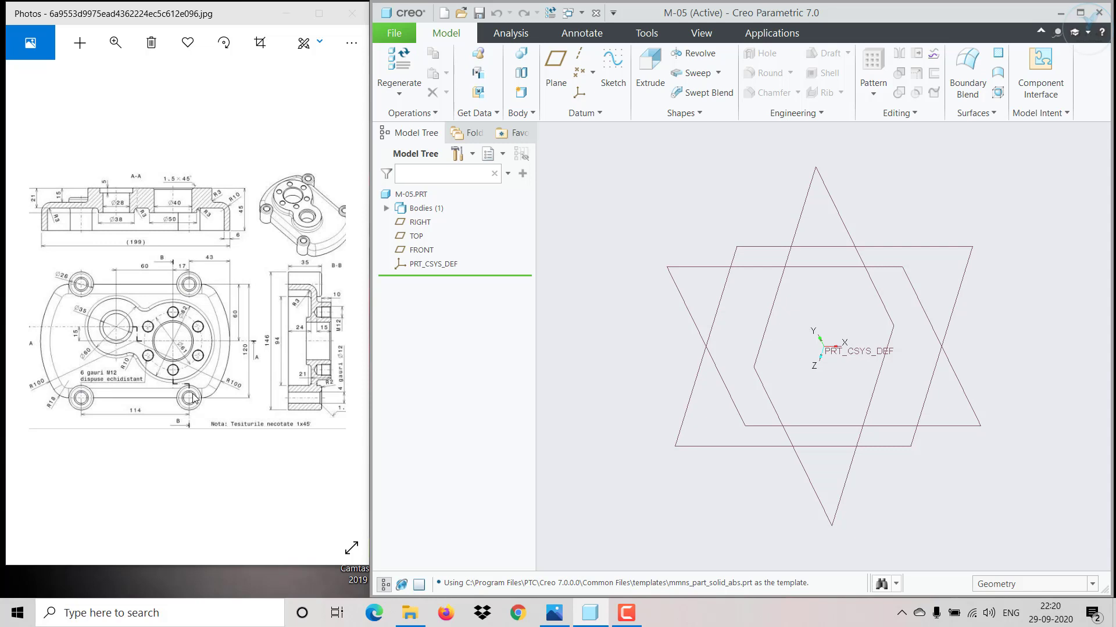
# Step: Start a sketch on the FRONT plane and draw a horizontal line above the centre
pyautogui.click(421, 251)
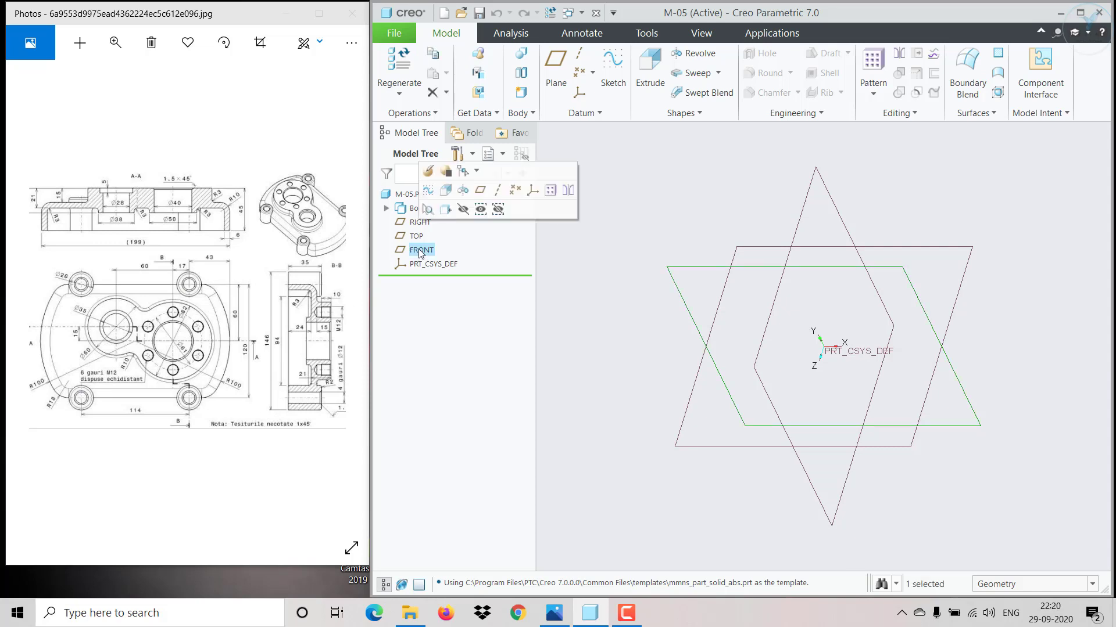
pyautogui.click(426, 192)
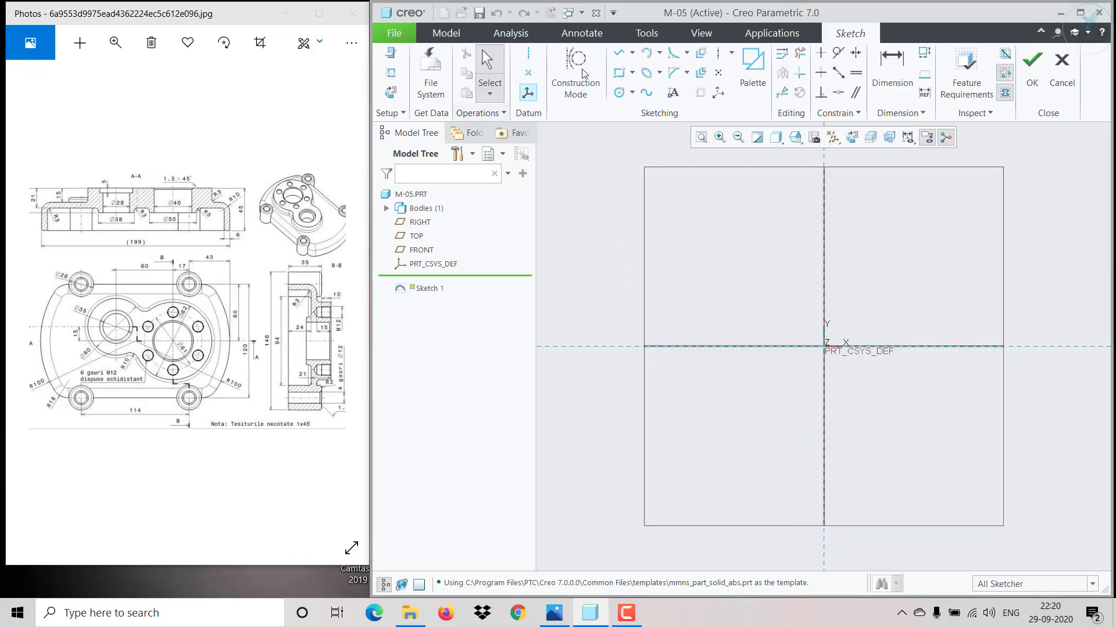
pyautogui.click(620, 74)
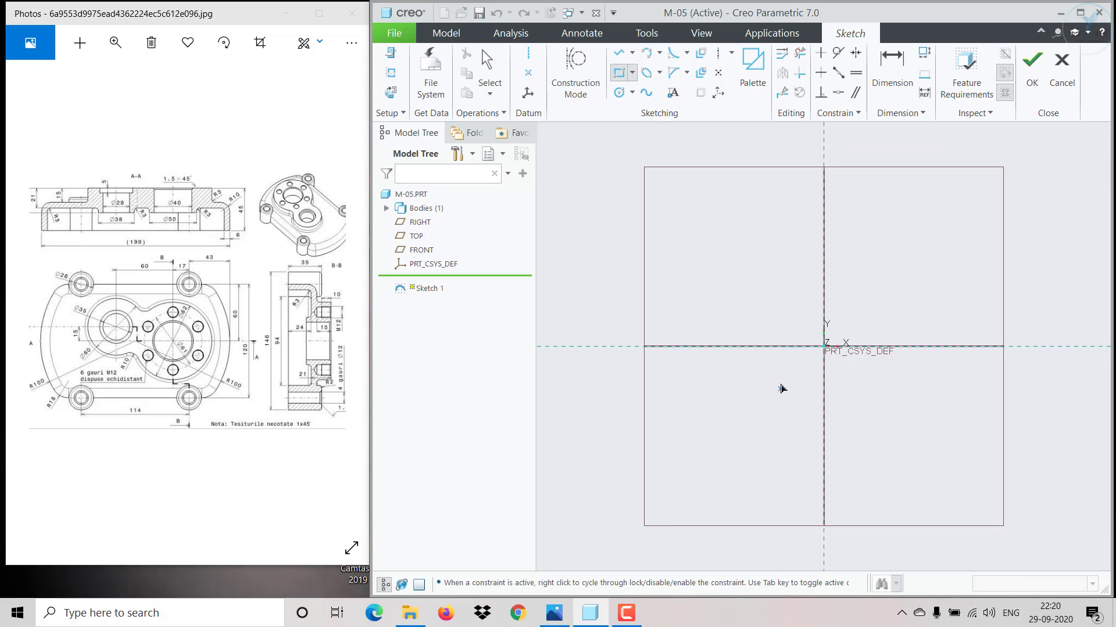
pyautogui.click(620, 53)
pyautogui.scroll(-2, 836, 331)
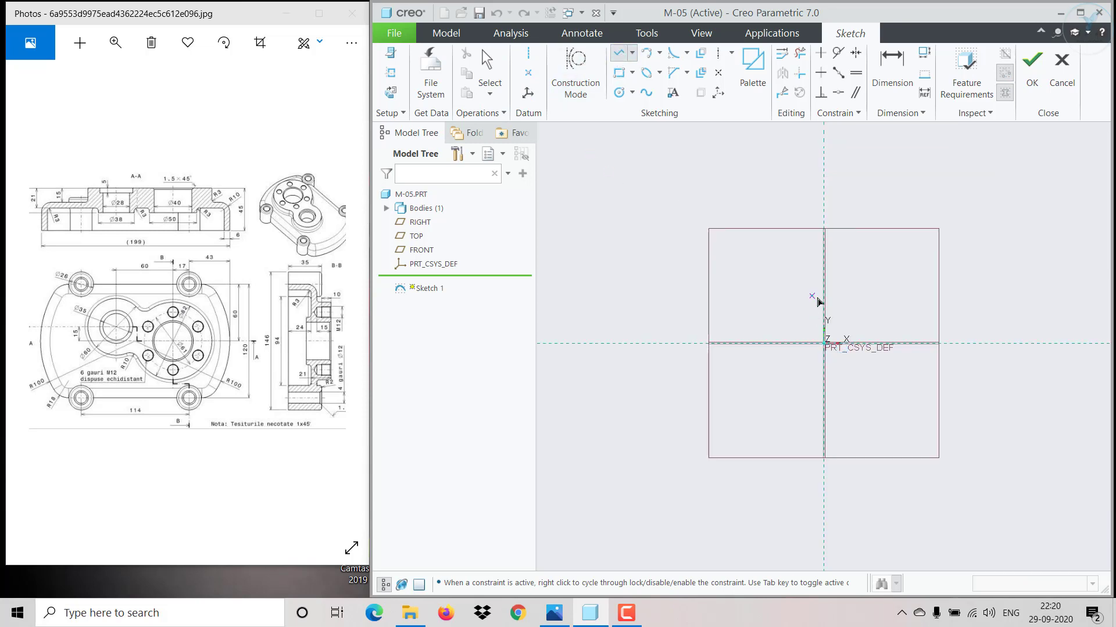
pyautogui.scroll(3, 814, 301)
pyautogui.click(728, 307)
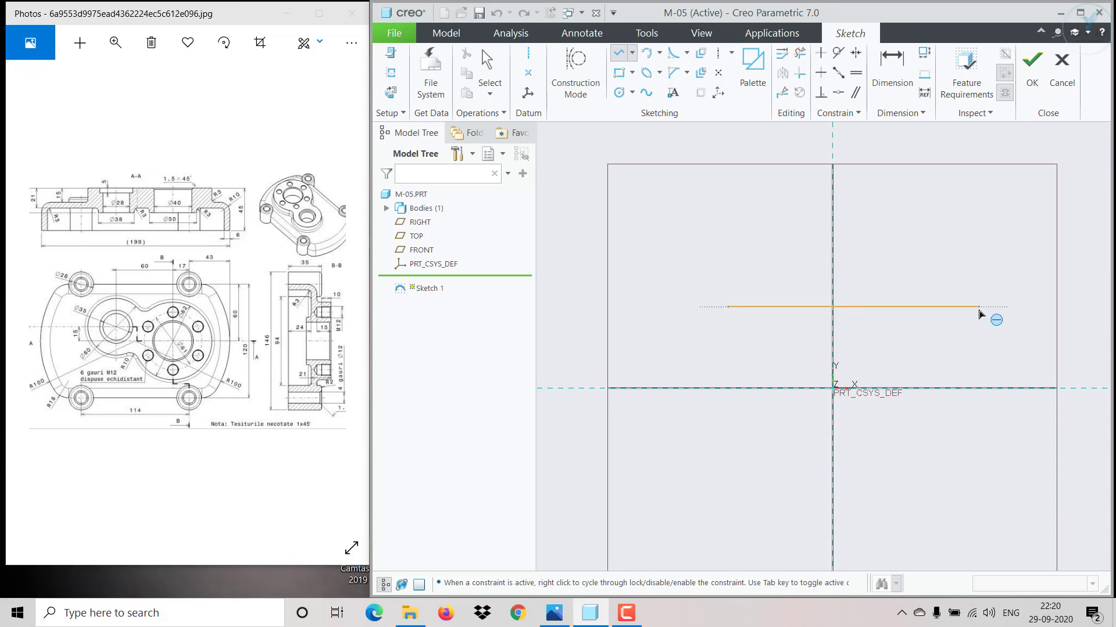
pyautogui.click(980, 307)
pyautogui.middleClick(982, 325)
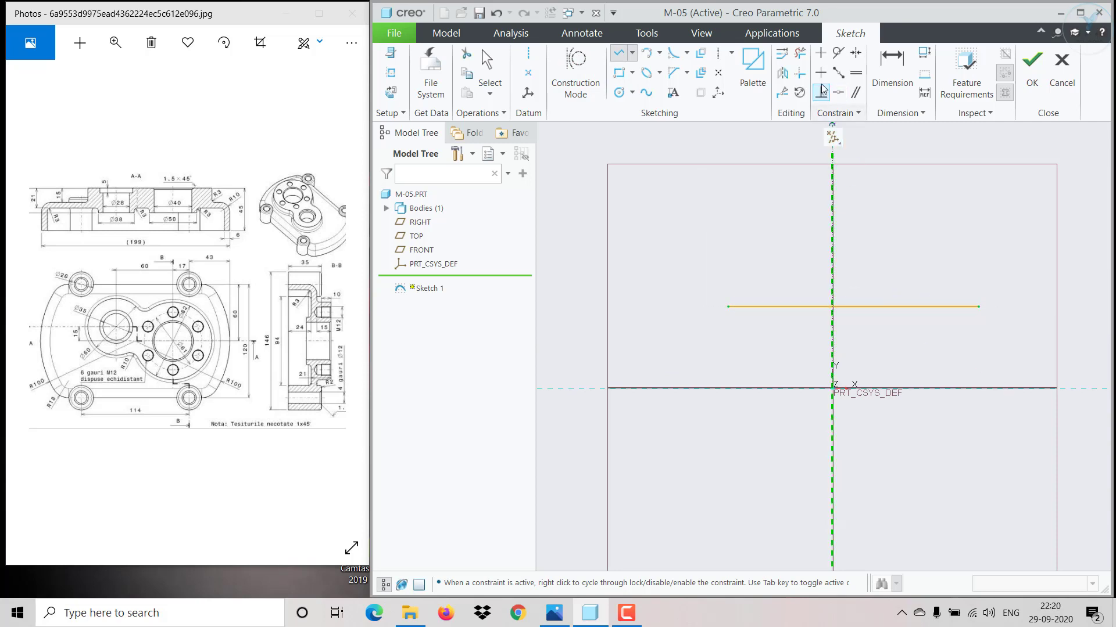
# Step: Mirror the horizontal line about the horizontal centreline
pyautogui.click(785, 71)
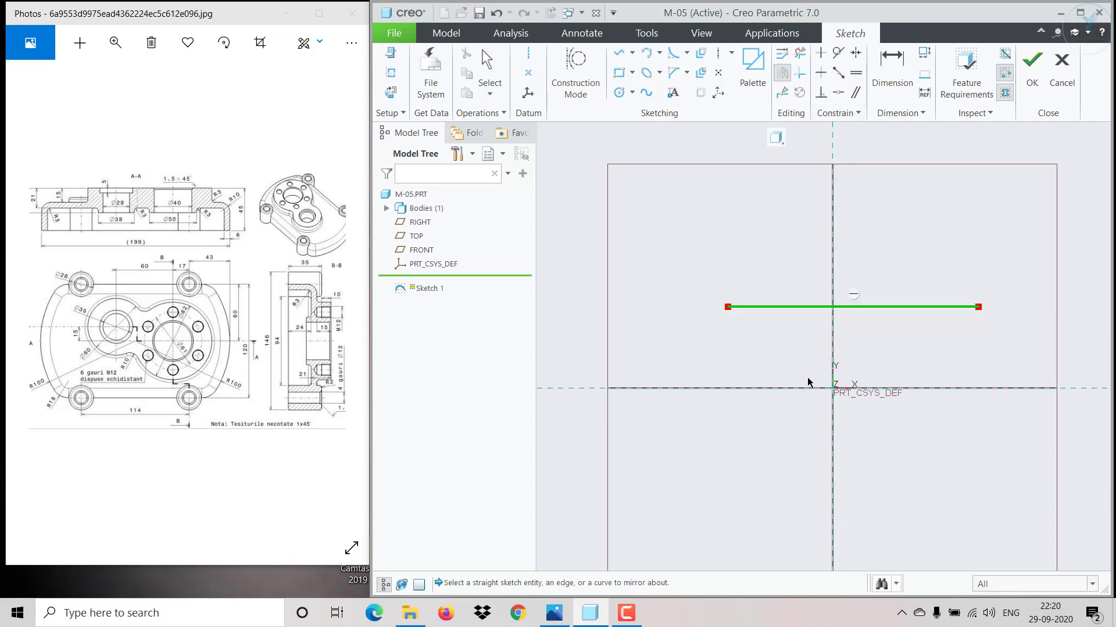
pyautogui.click(805, 389)
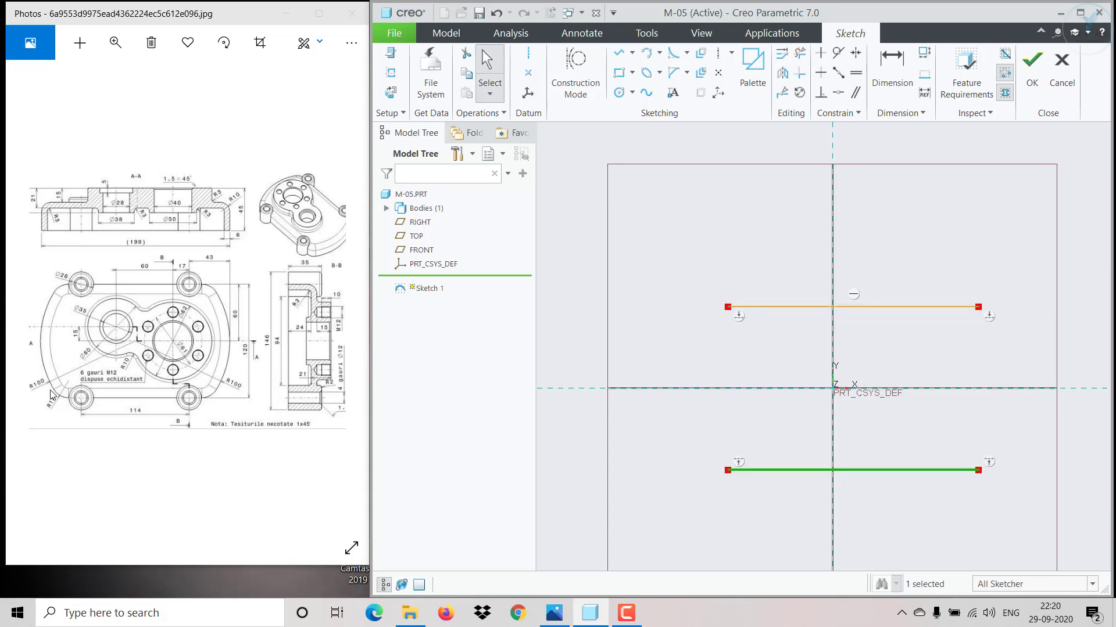
pyautogui.click(753, 366)
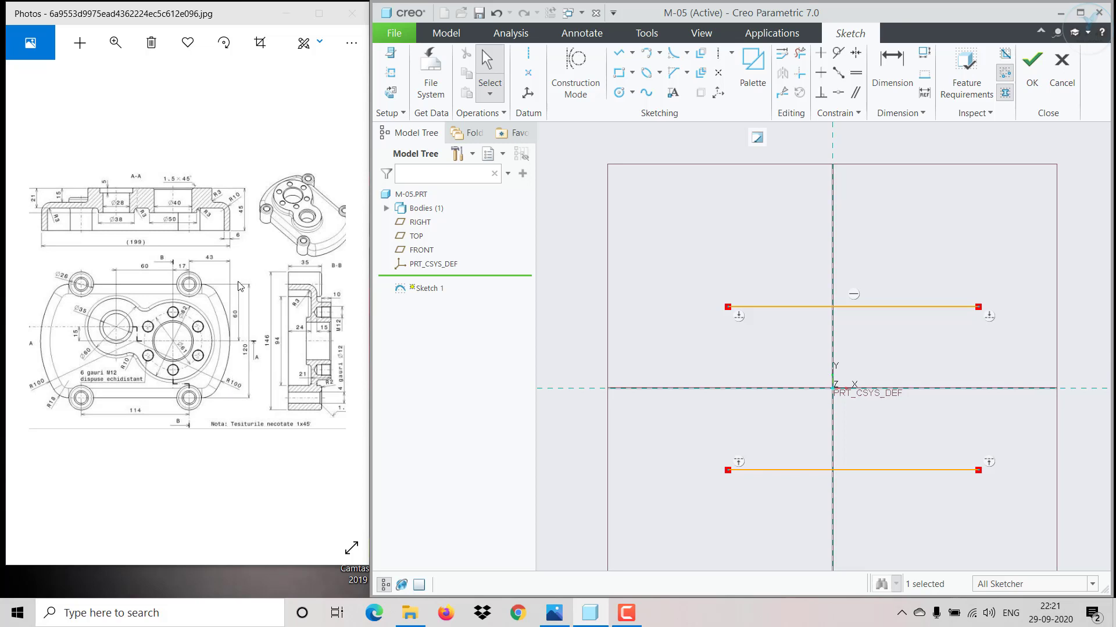
# Step: Dimension the spacing between the top and bottom lines as 120
pyautogui.click(891, 64)
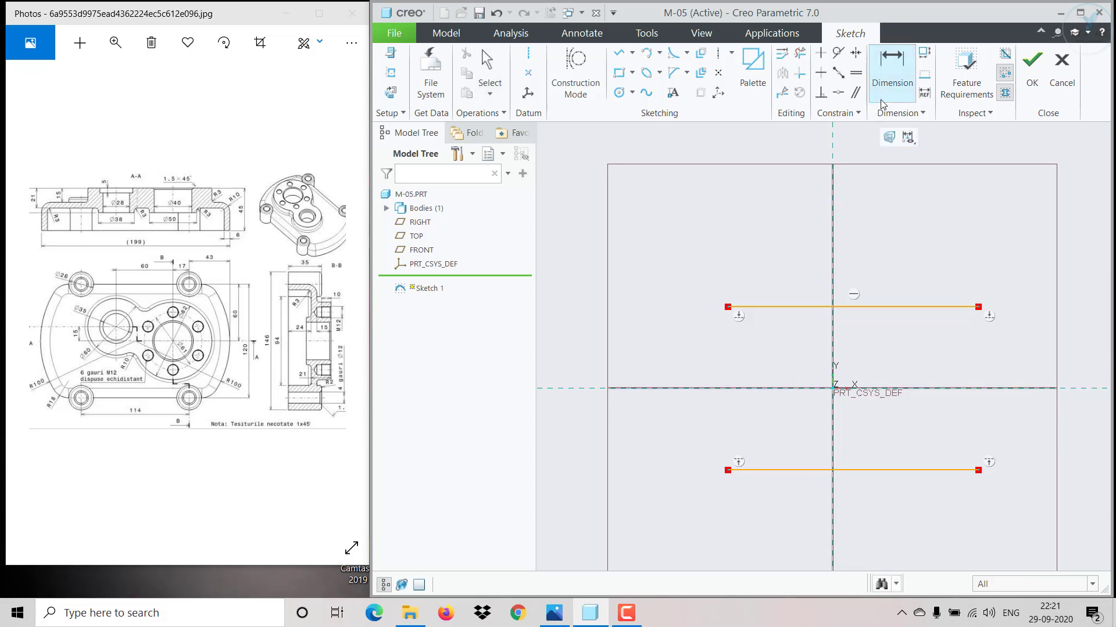
pyautogui.click(782, 307)
pyautogui.click(783, 470)
pyautogui.middleClick(691, 425)
pyautogui.write('12')
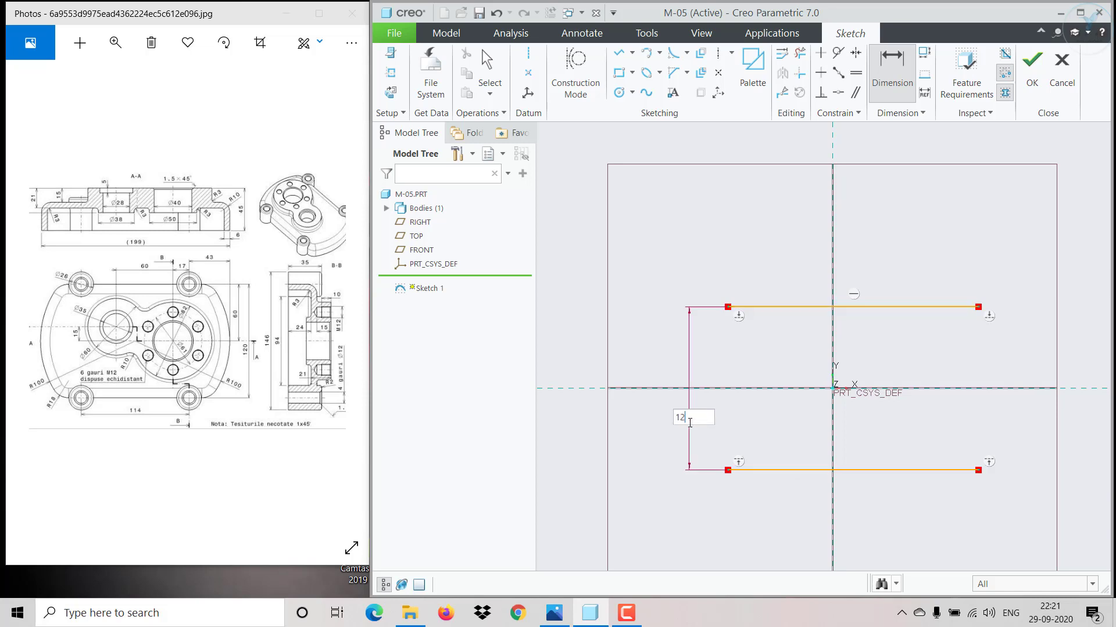
pyautogui.write('0')
pyautogui.press('Return')
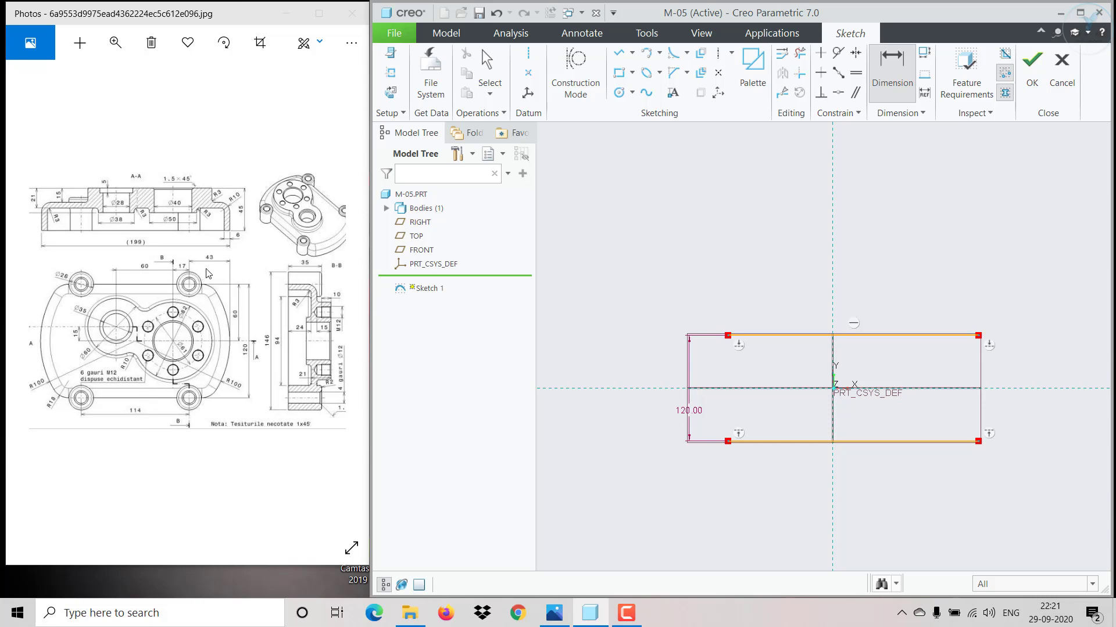
pyautogui.scroll(3, 206, 274)
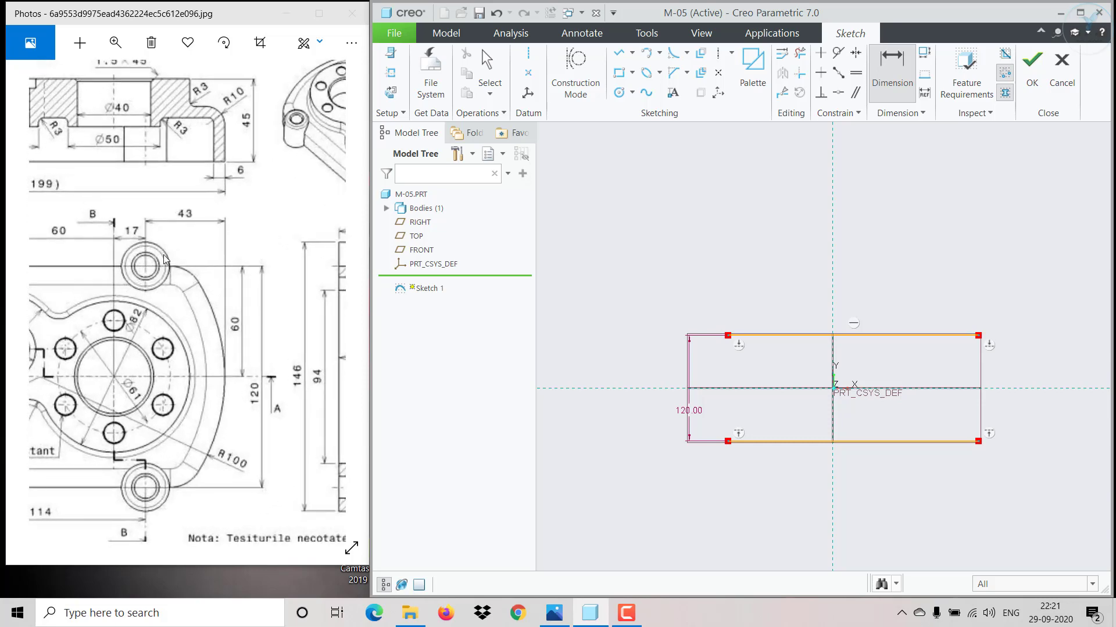
pyautogui.scroll(-4, 171, 283)
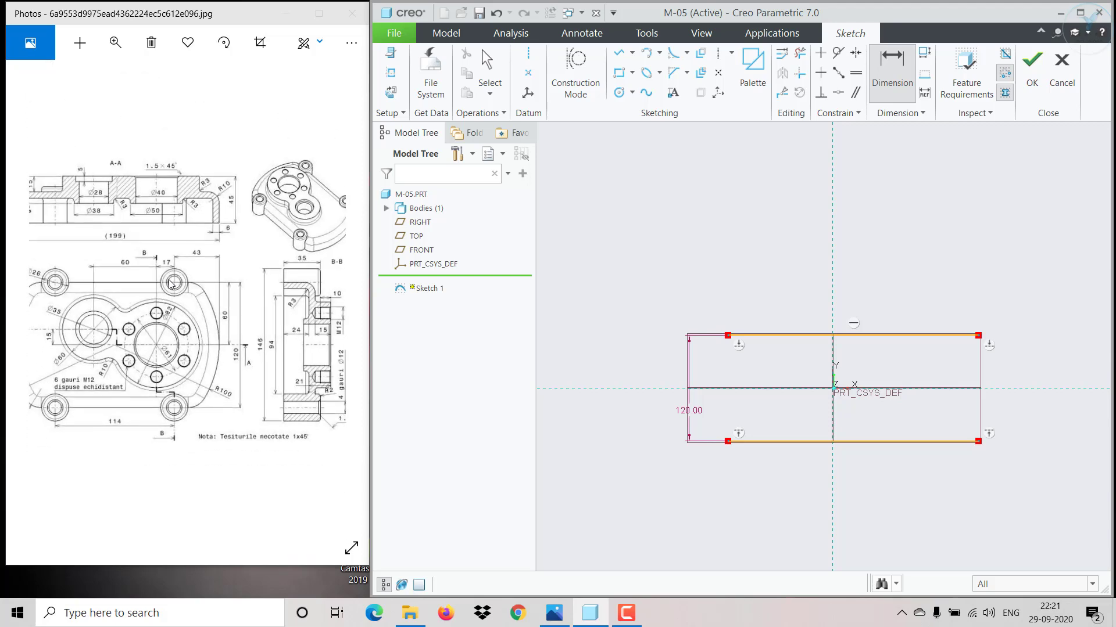
pyautogui.scroll(-2, 50, 349)
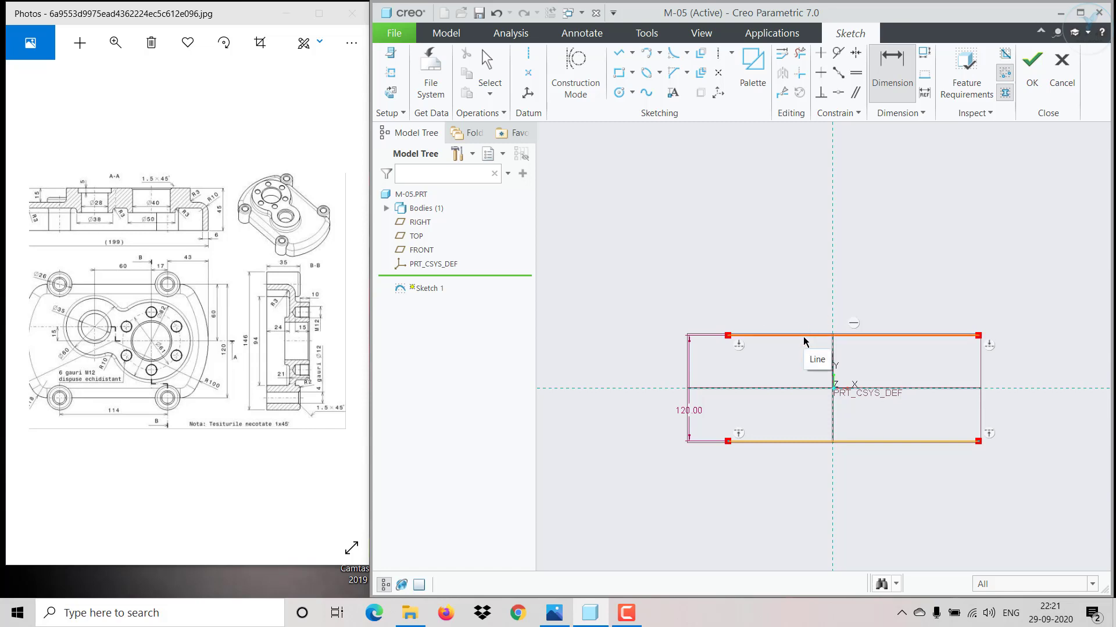
# Step: Close the profile with outward-bulging arcs joining the left and right line ends
pyautogui.click(647, 52)
pyautogui.click(728, 336)
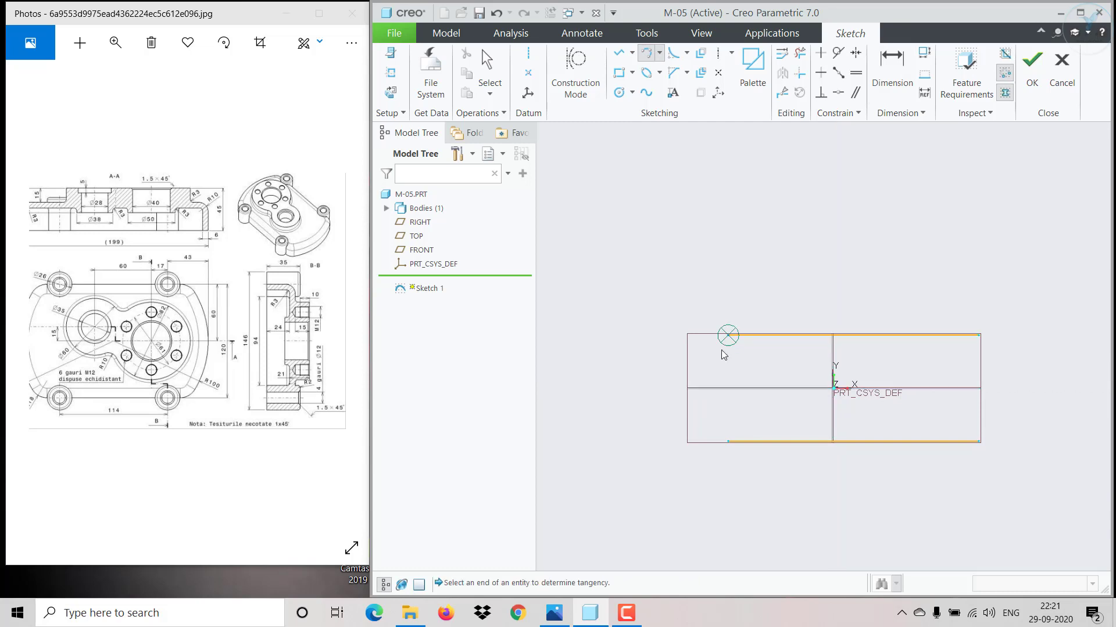
pyautogui.click(728, 442)
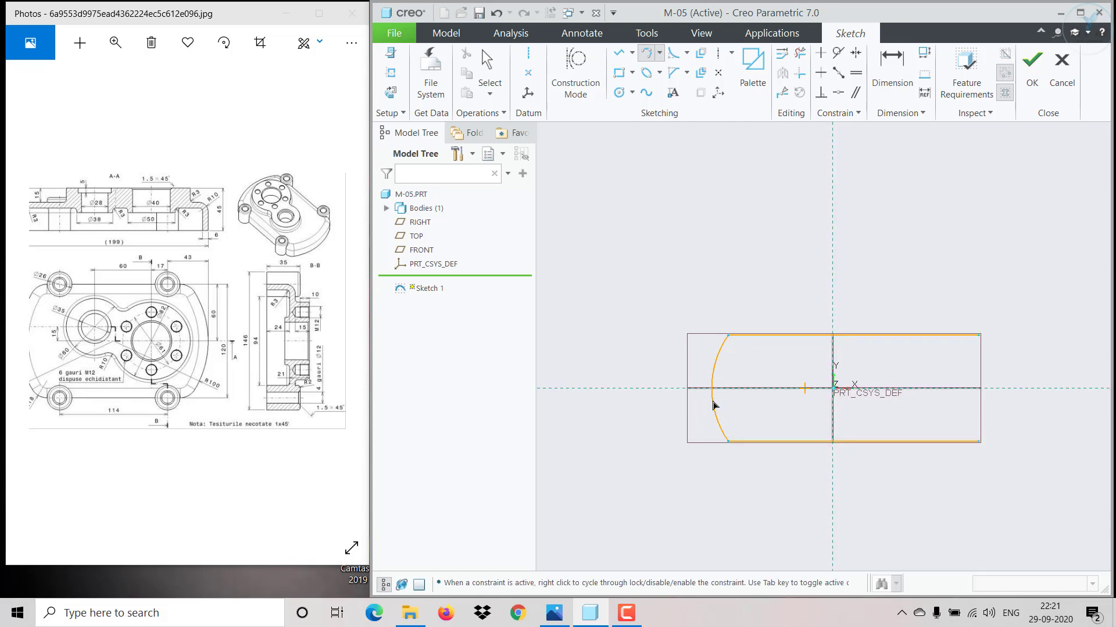
pyautogui.click(712, 407)
pyautogui.click(981, 336)
pyautogui.click(981, 441)
pyautogui.click(988, 409)
pyautogui.middleClick(1011, 337)
pyautogui.scroll(-3, 1007, 351)
pyautogui.scroll(3, 976, 384)
# Step: Set the right end arc's radius to 100
pyautogui.click(974, 385)
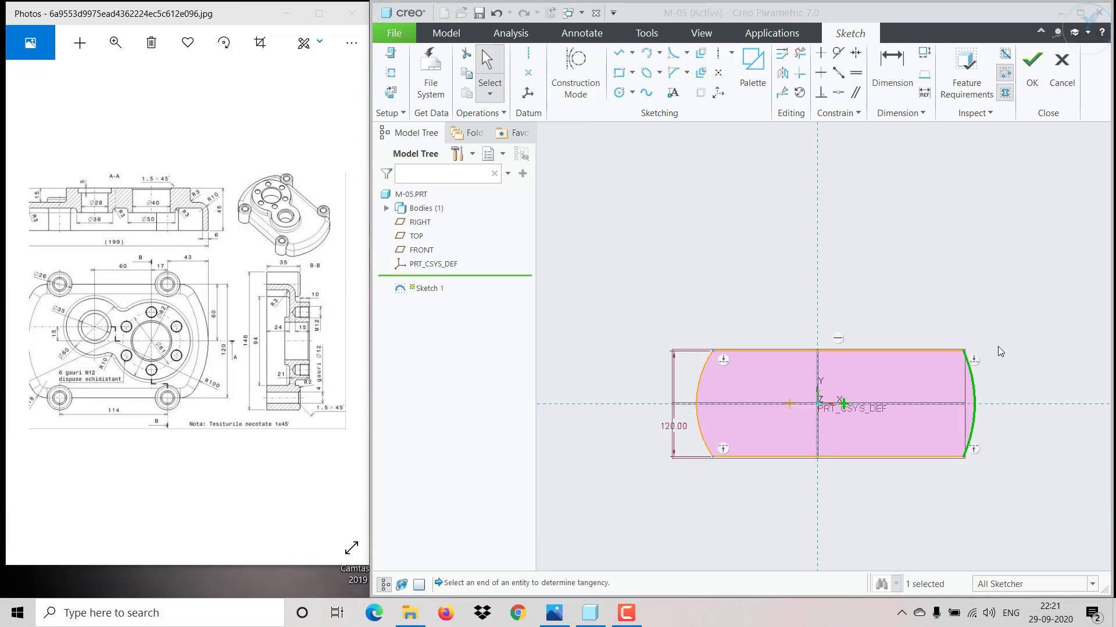
pyautogui.moveTo(58, 410); pyautogui.dragTo(107, 408)
pyautogui.scroll(2, 70, 408)
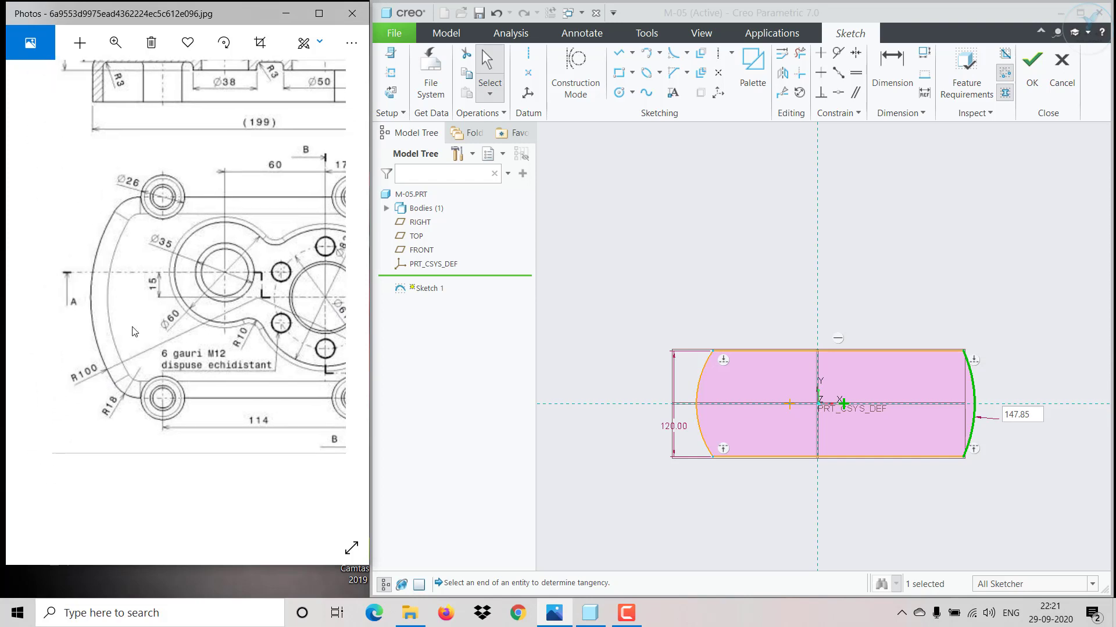
pyautogui.click(1001, 418)
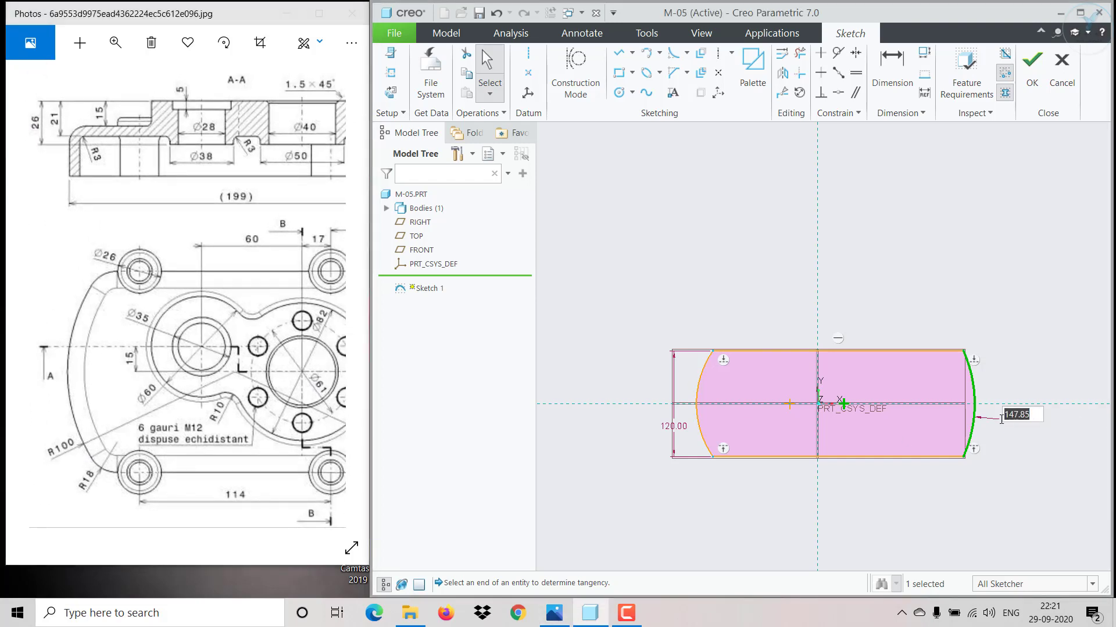
pyautogui.write('100')
pyautogui.press('Return')
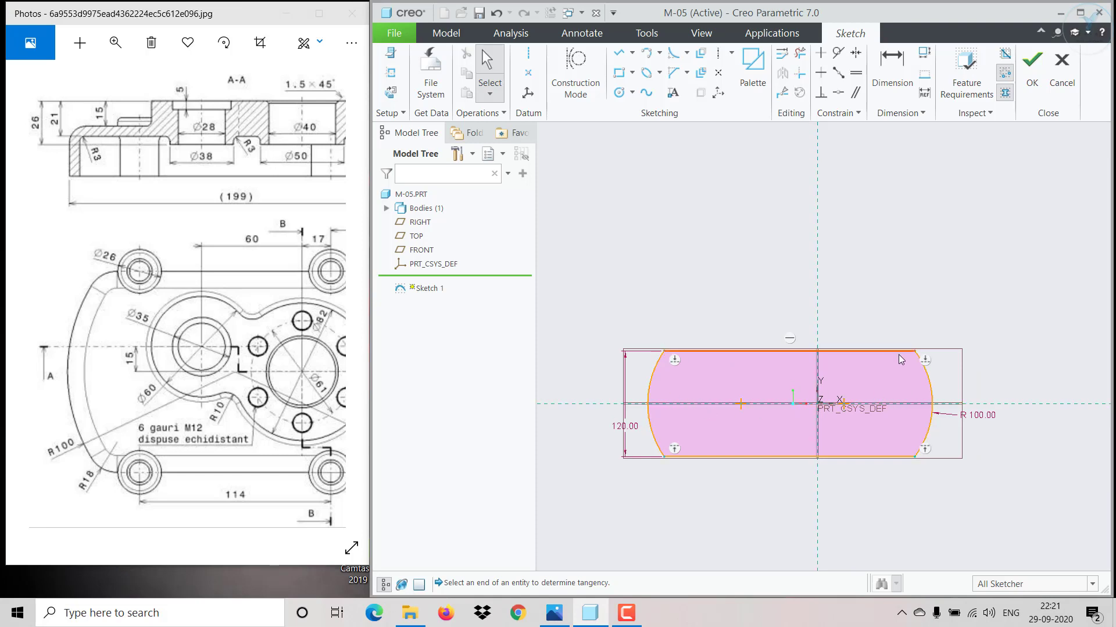
# Step: Make the end arcs symmetric about the vertical centreline and drag to verify
pyautogui.click(855, 56)
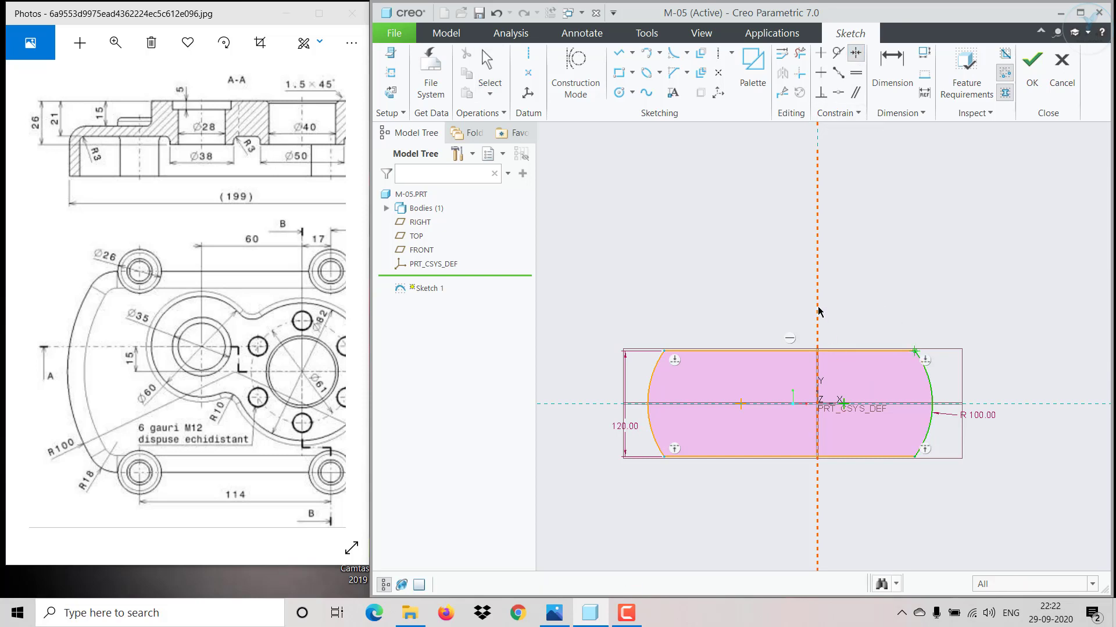
pyautogui.click(664, 354)
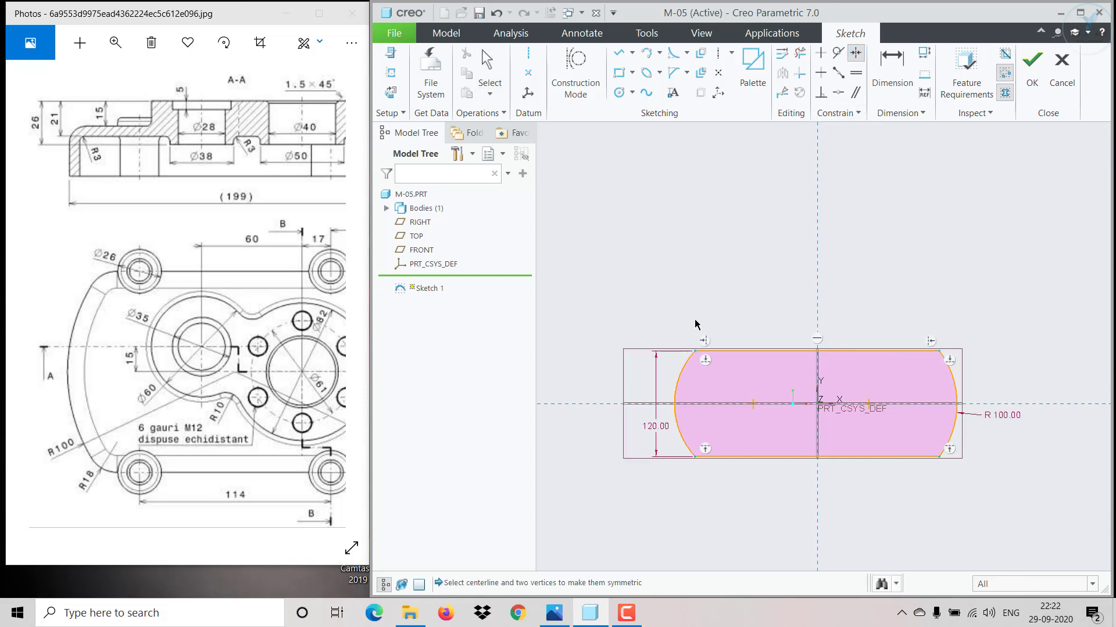
pyautogui.moveTo(696, 459)
pyautogui.mouseDown()
pyautogui.moveTo(727, 463)
pyautogui.moveTo(667, 455)
pyautogui.moveTo(735, 462)
pyautogui.moveTo(702, 457)
pyautogui.moveTo(712, 458)
pyautogui.mouseUp()
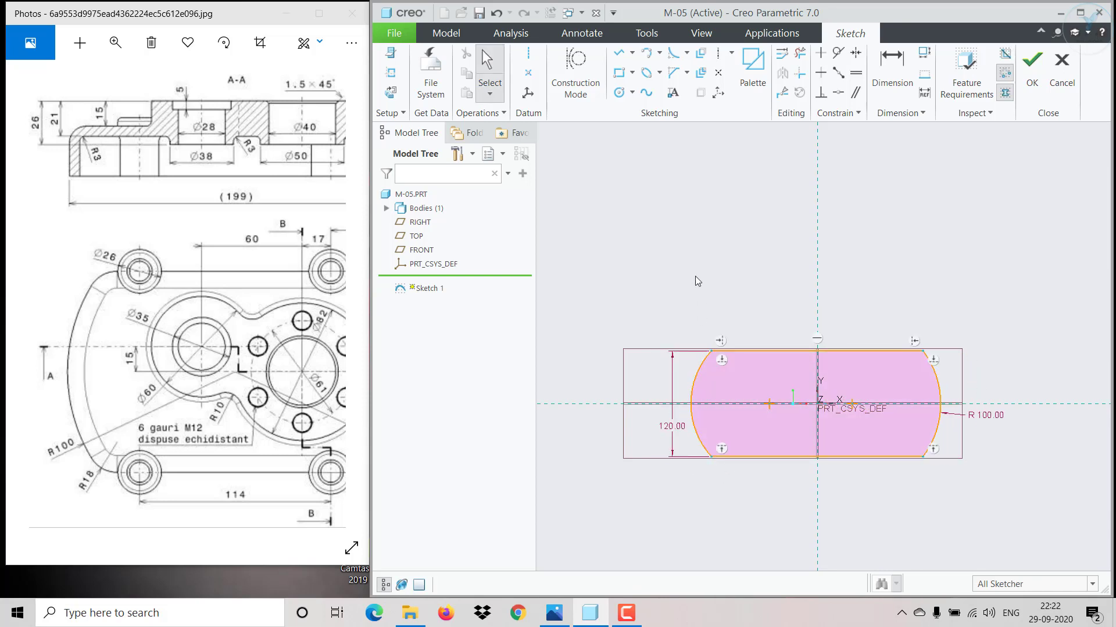
pyautogui.moveTo(242, 335)
pyautogui.mouseDown()
pyautogui.moveTo(177, 322)
pyautogui.moveTo(165, 334)
pyautogui.moveTo(180, 363)
pyautogui.mouseUp()
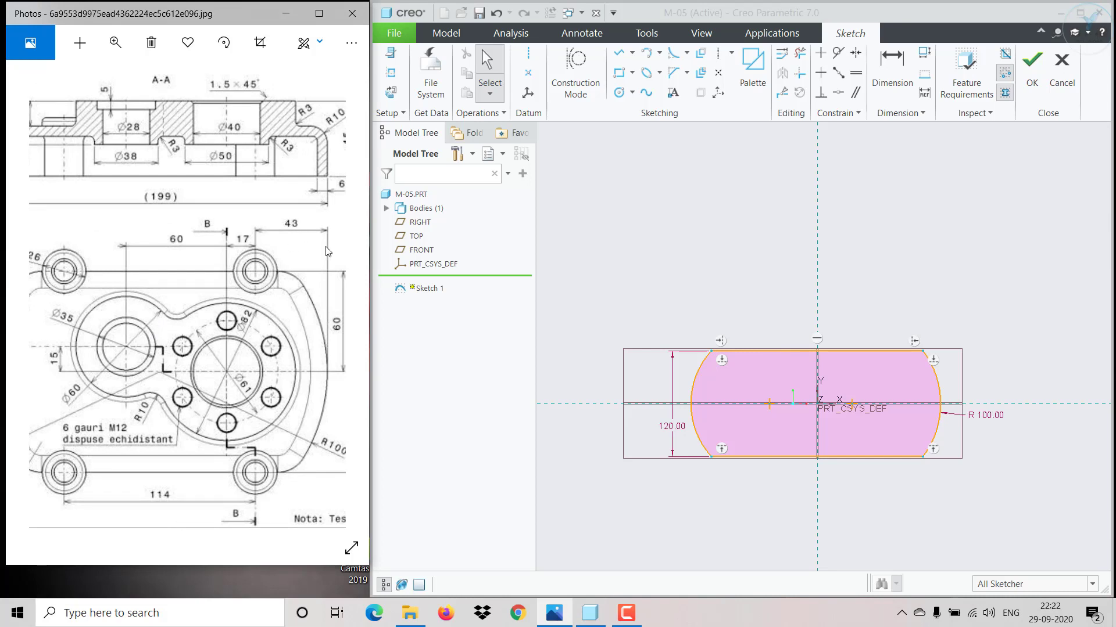
# Step: Dimension the width across the left and right arcs as 114+43+43 (200)
pyautogui.click(892, 65)
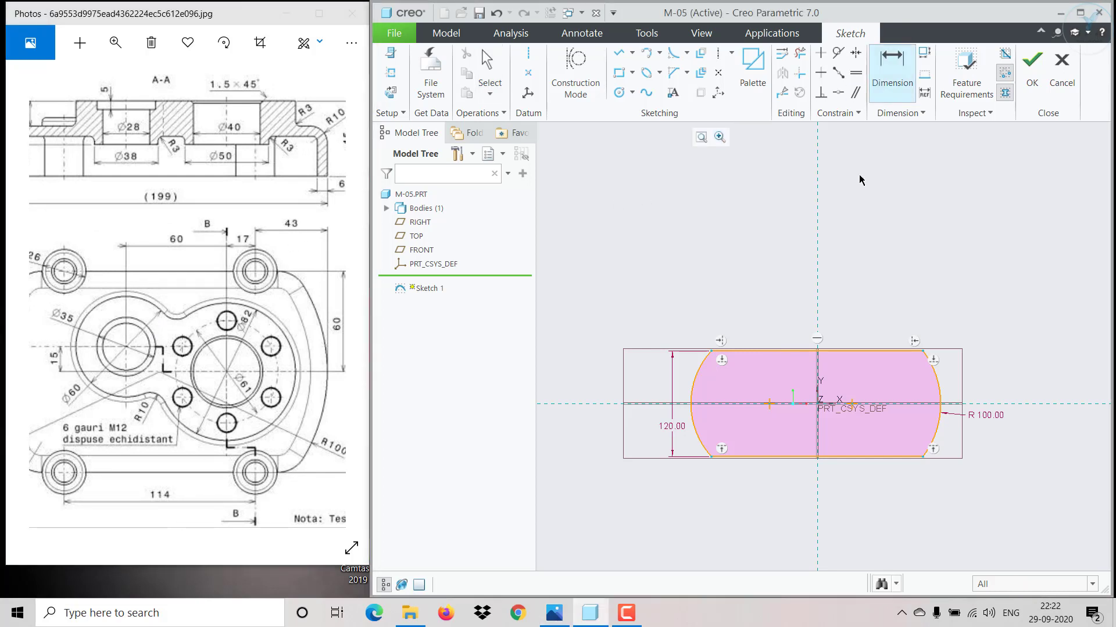
pyautogui.click(693, 418)
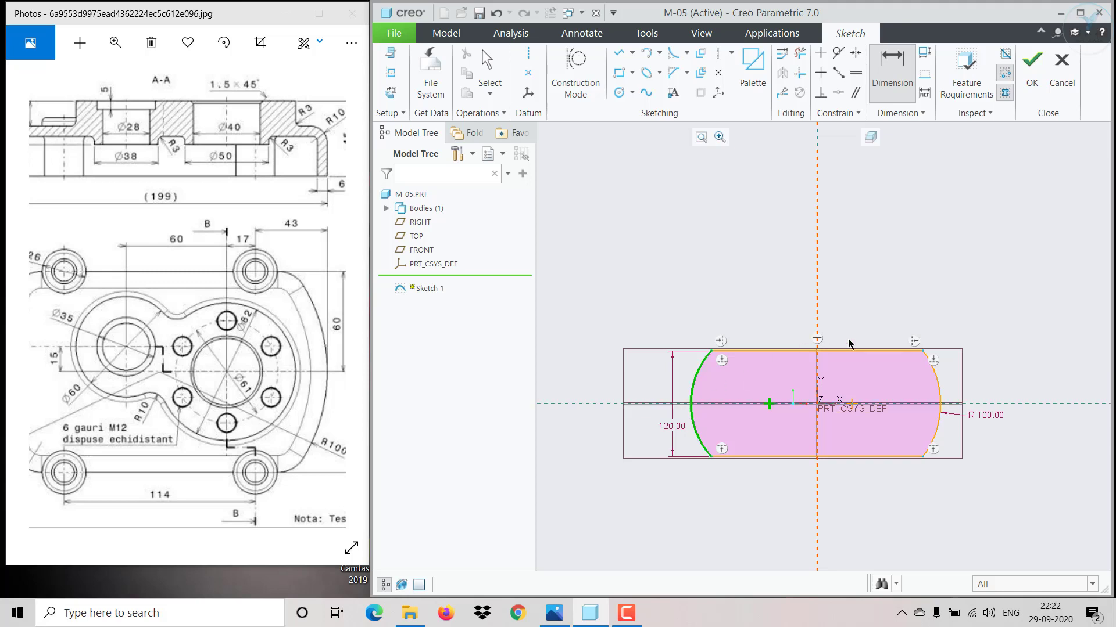
pyautogui.click(942, 401)
pyautogui.middleClick(844, 306)
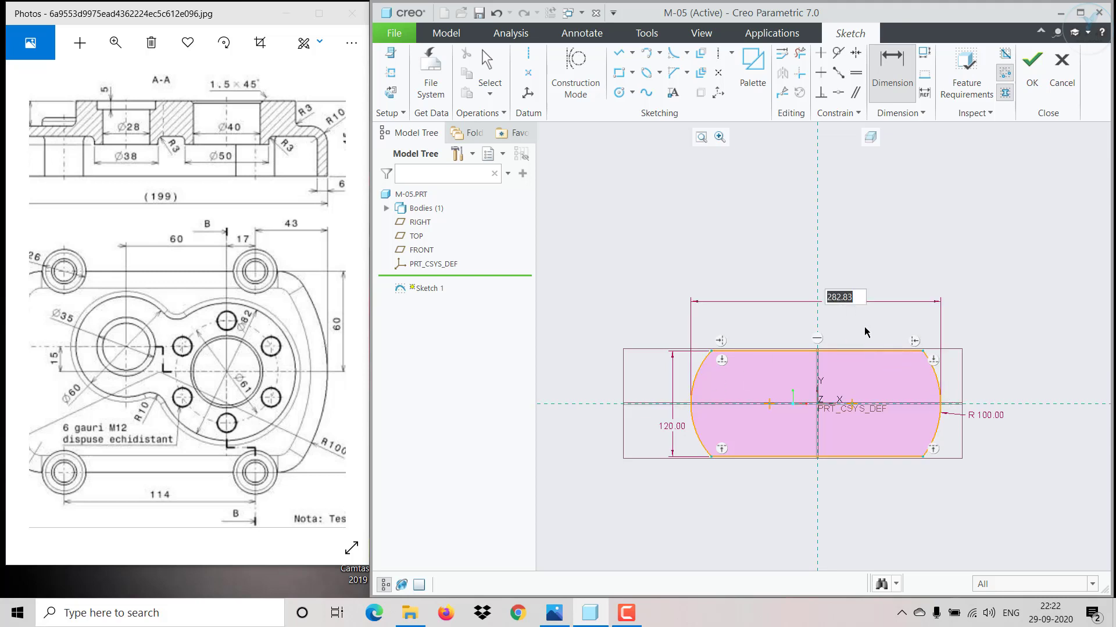
pyautogui.write('114+43+43')
pyautogui.press('Return')
pyautogui.scroll(-3, 864, 331)
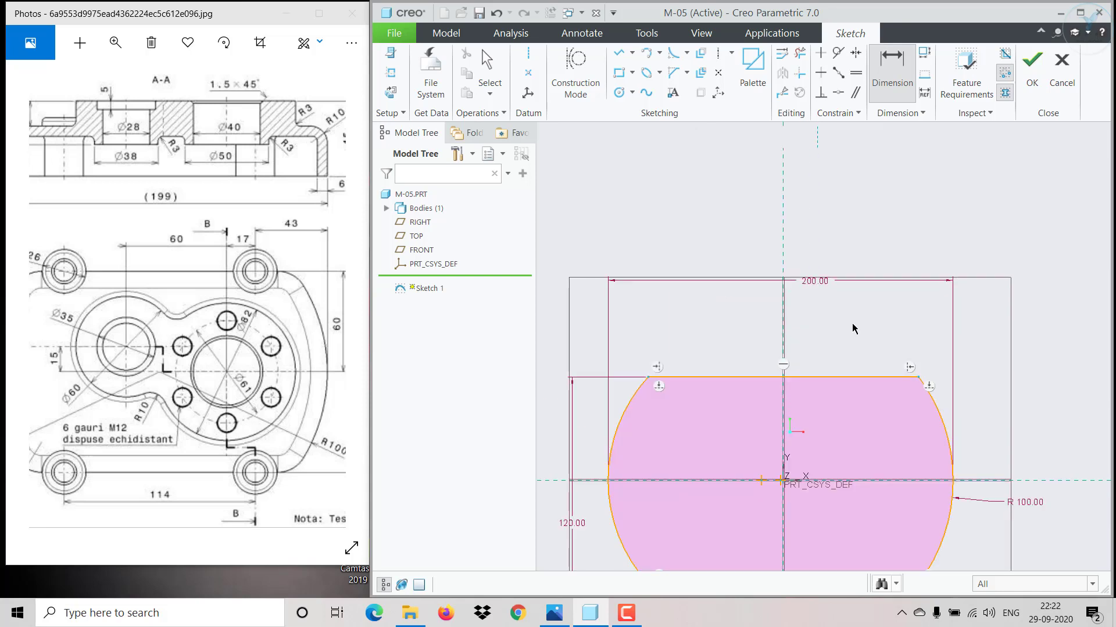
pyautogui.scroll(3, 821, 296)
pyautogui.scroll(-2, 838, 415)
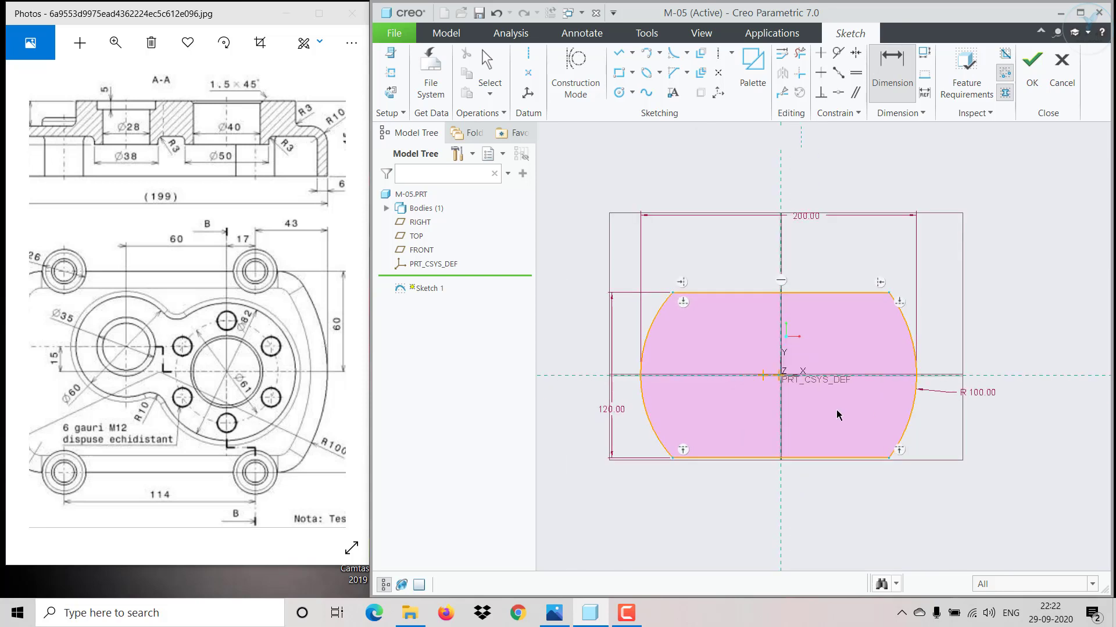
pyautogui.middleClick(781, 410)
pyautogui.moveTo(737, 293); pyautogui.dragTo(740, 276)
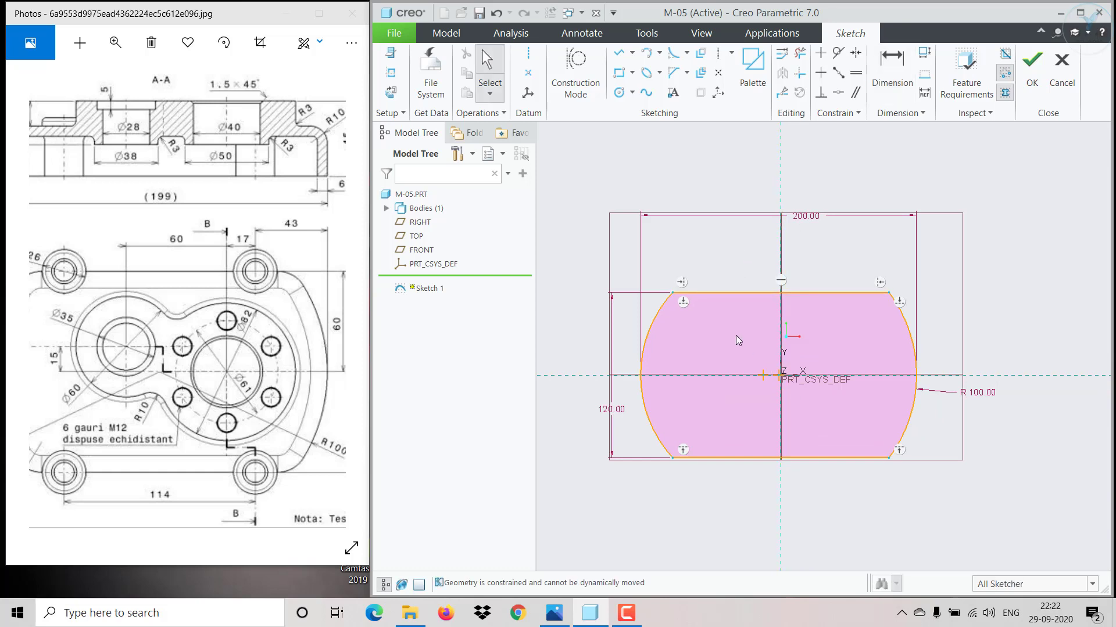
pyautogui.scroll(2, 736, 339)
pyautogui.moveTo(53, 472)
pyautogui.mouseDown()
pyautogui.moveTo(87, 447)
pyautogui.moveTo(99, 488)
pyautogui.moveTo(129, 472)
pyautogui.mouseUp()
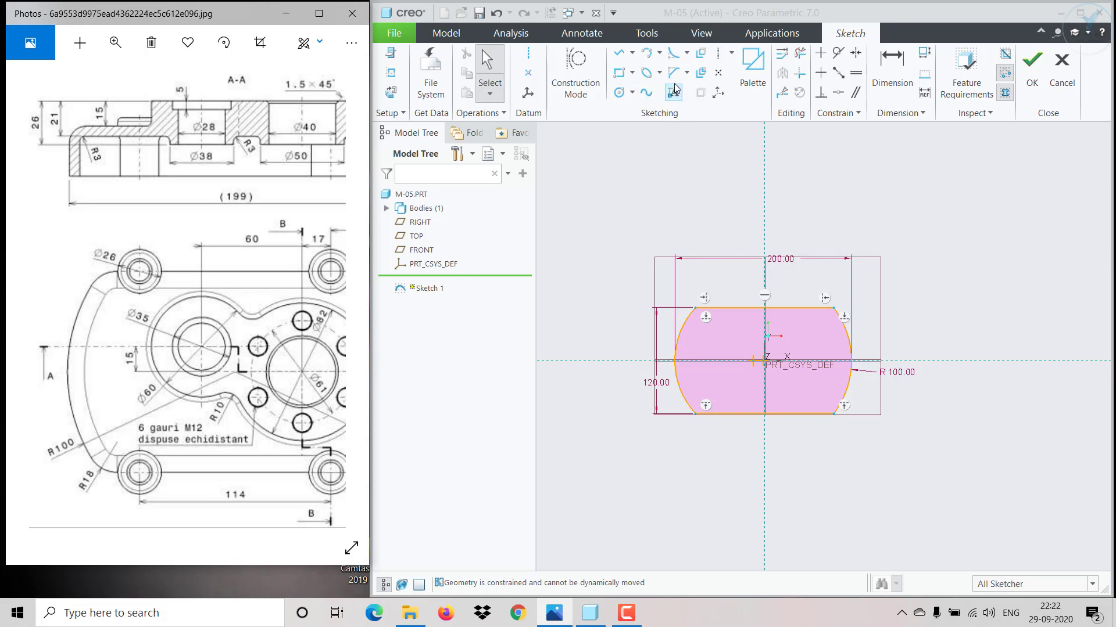
# Step: Fillet the four corners where the end arcs meet the top and bottom lines
pyautogui.click(675, 56)
pyautogui.click(675, 56)
pyautogui.scroll(3, 692, 319)
pyautogui.click(689, 313)
pyautogui.click(714, 294)
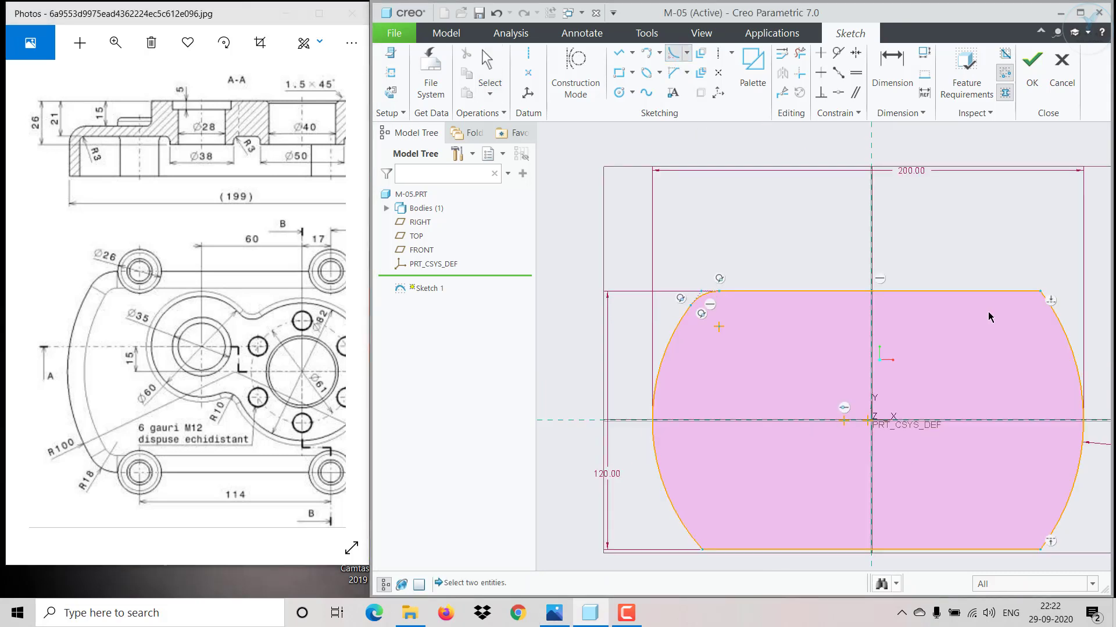
pyautogui.click(1006, 294)
pyautogui.click(1058, 319)
pyautogui.scroll(-3, 1034, 453)
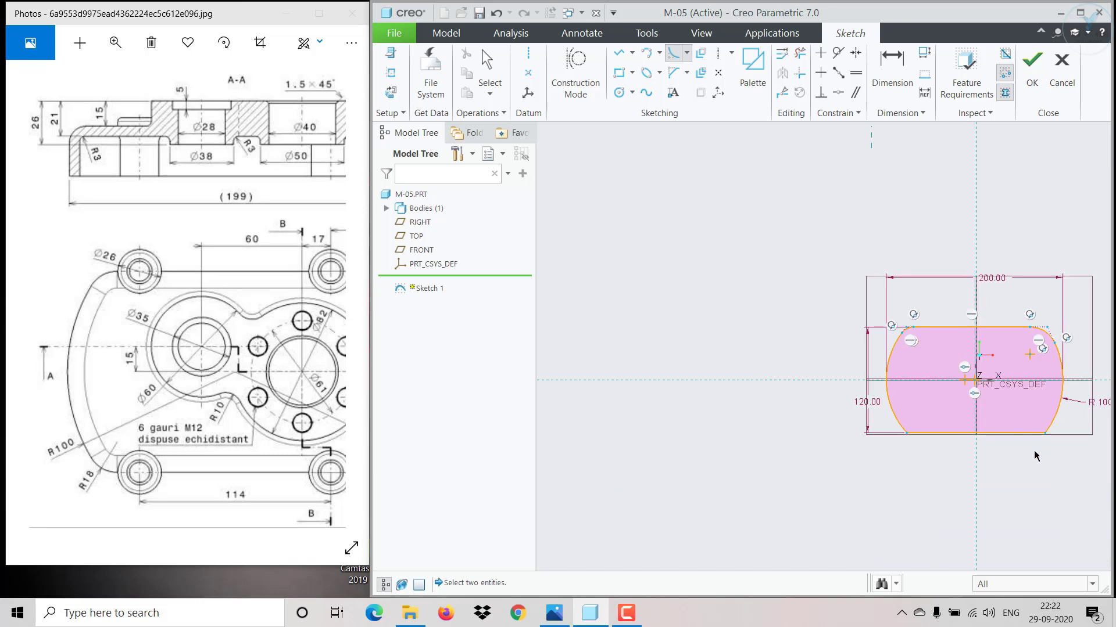
pyautogui.scroll(3, 1044, 413)
pyautogui.click(1046, 410)
pyautogui.click(1070, 396)
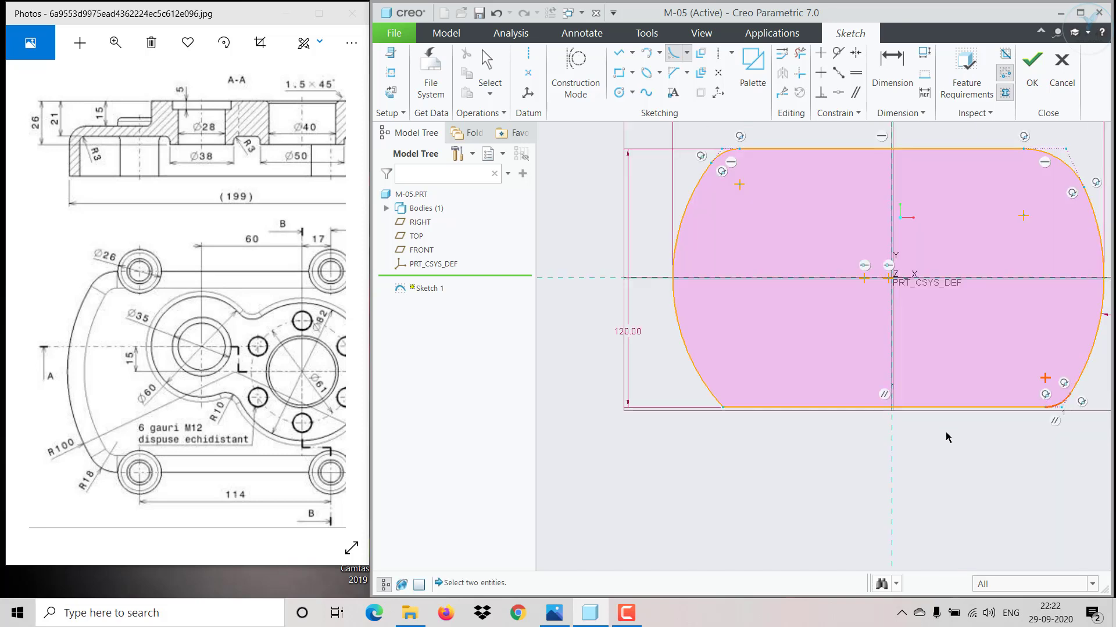
pyautogui.click(703, 390)
pyautogui.click(720, 406)
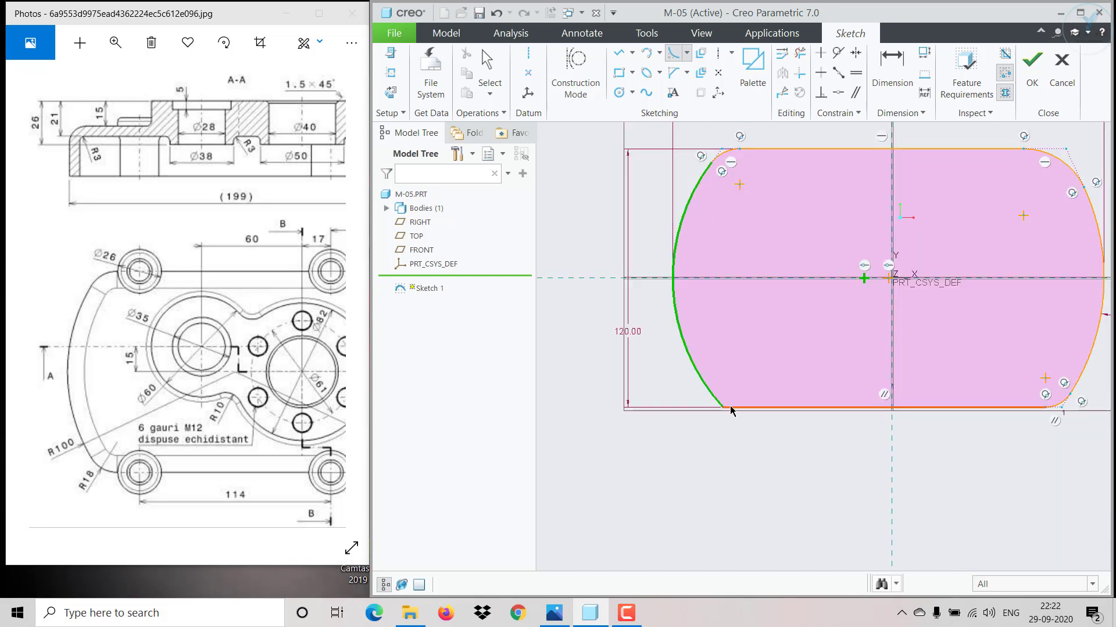
pyautogui.middleClick(842, 169)
# Step: Dimension the bottom-left fillet radius as 18
pyautogui.click(892, 64)
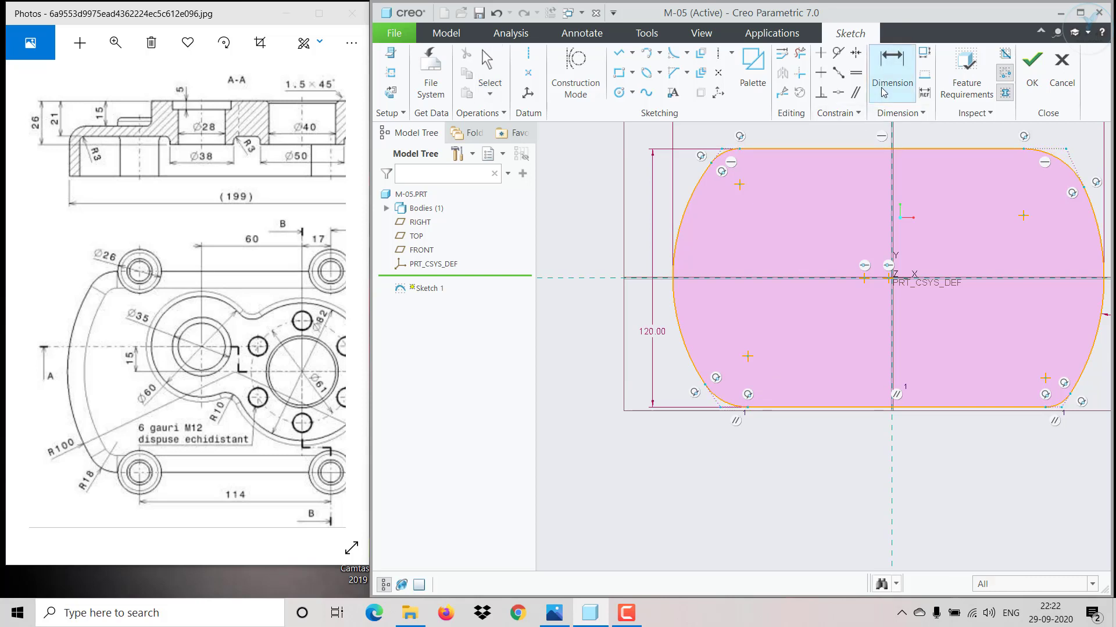
pyautogui.click(726, 408)
pyautogui.middleClick(706, 436)
pyautogui.write('18')
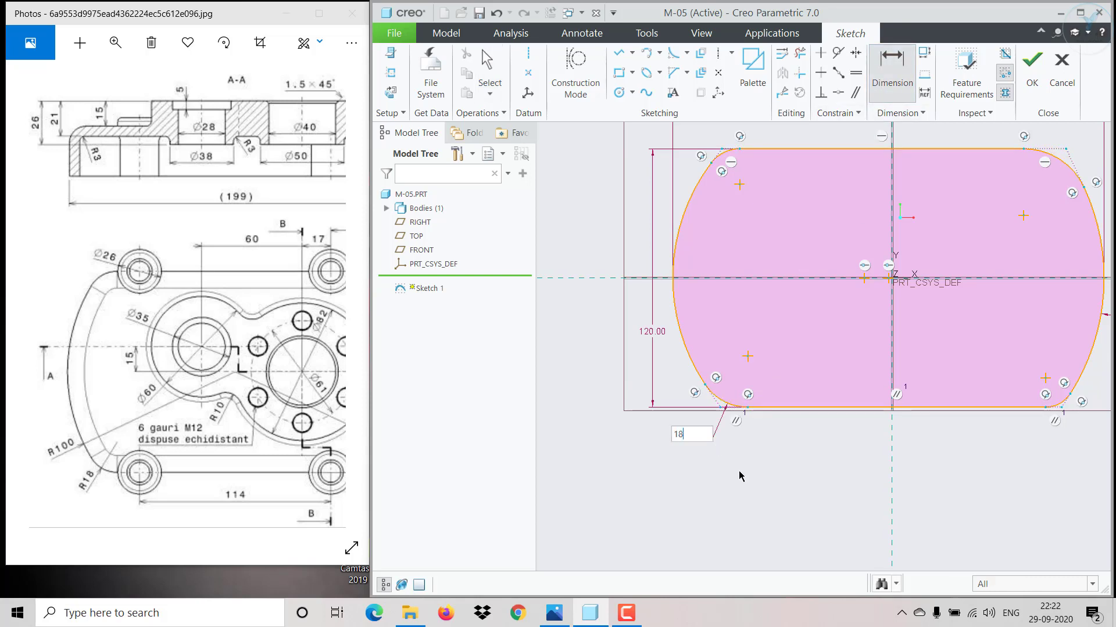
pyautogui.press('Return')
pyautogui.middleClick(739, 476)
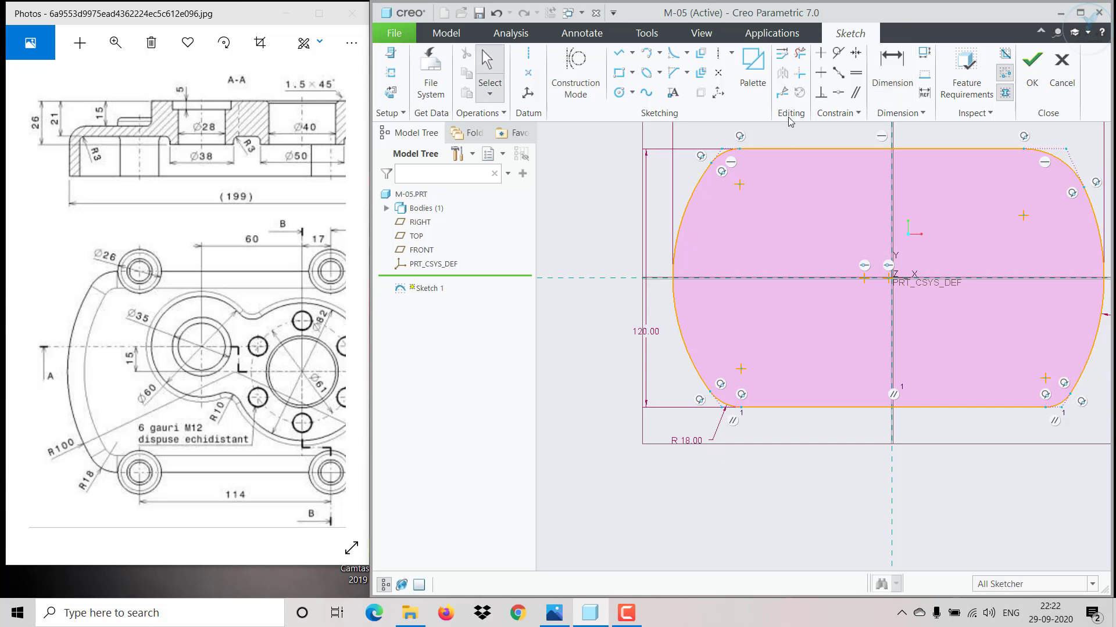
# Step: Make the top-left and bottom-right fillets equal to the bottom-left fillet
pyautogui.click(857, 74)
pyautogui.click(720, 402)
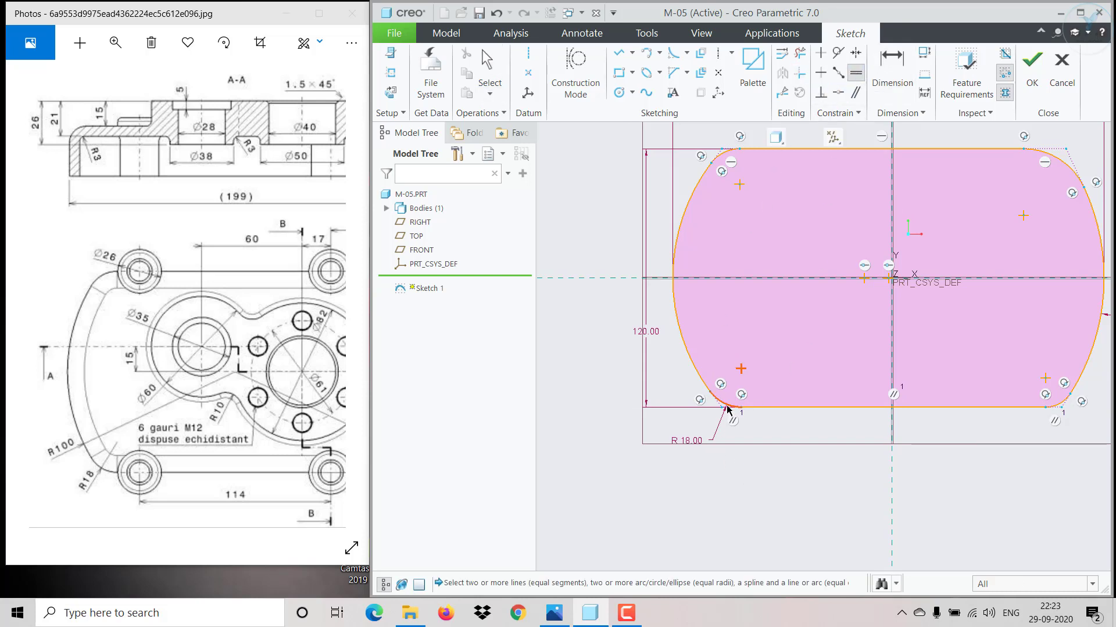
pyautogui.scroll(-2, 790, 346)
pyautogui.scroll(2, 765, 239)
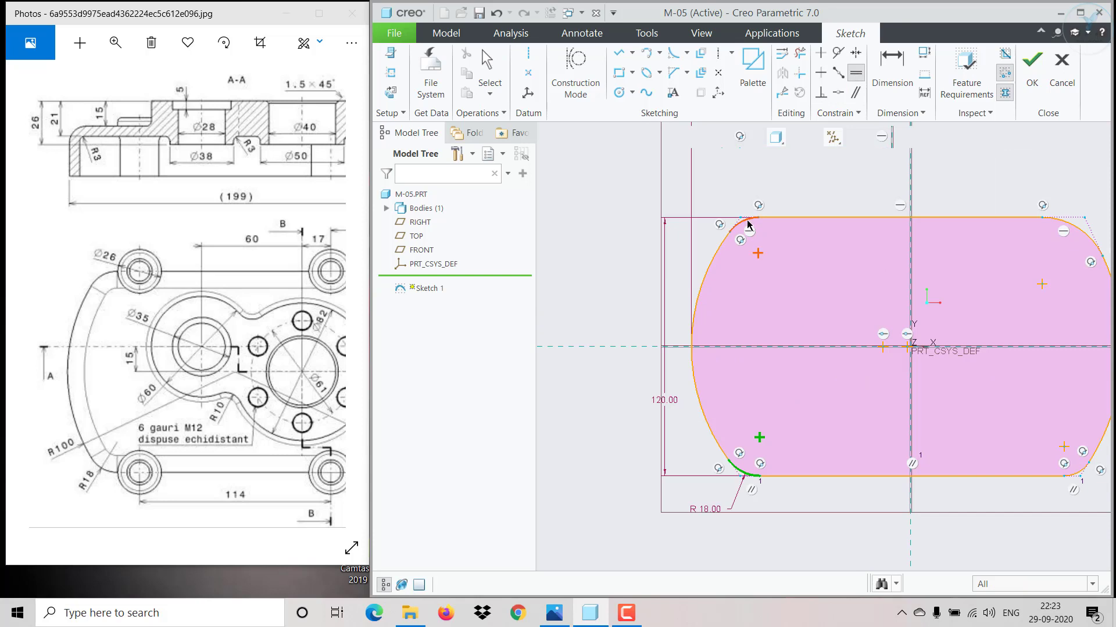
pyautogui.click(747, 224)
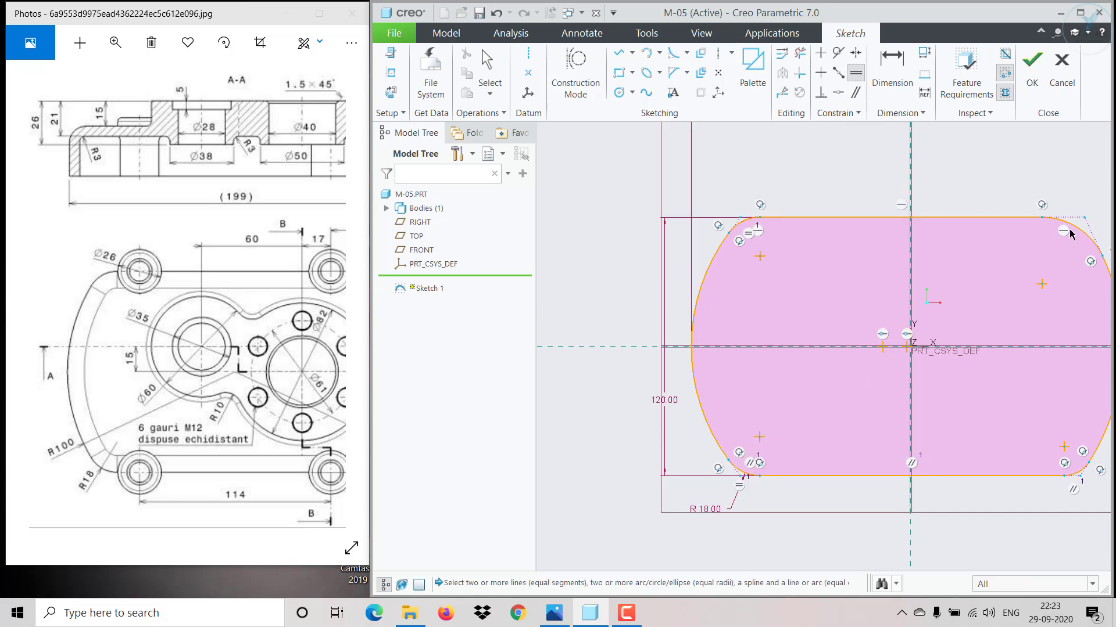
pyautogui.scroll(-2, 1031, 296)
pyautogui.scroll(2, 1055, 388)
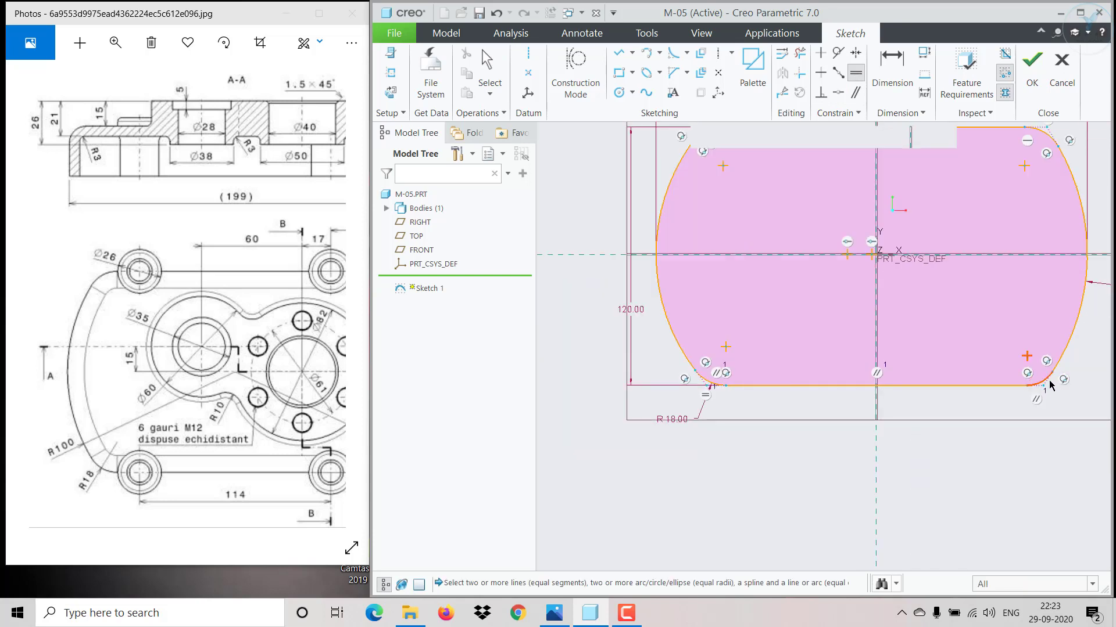
pyautogui.click(1051, 386)
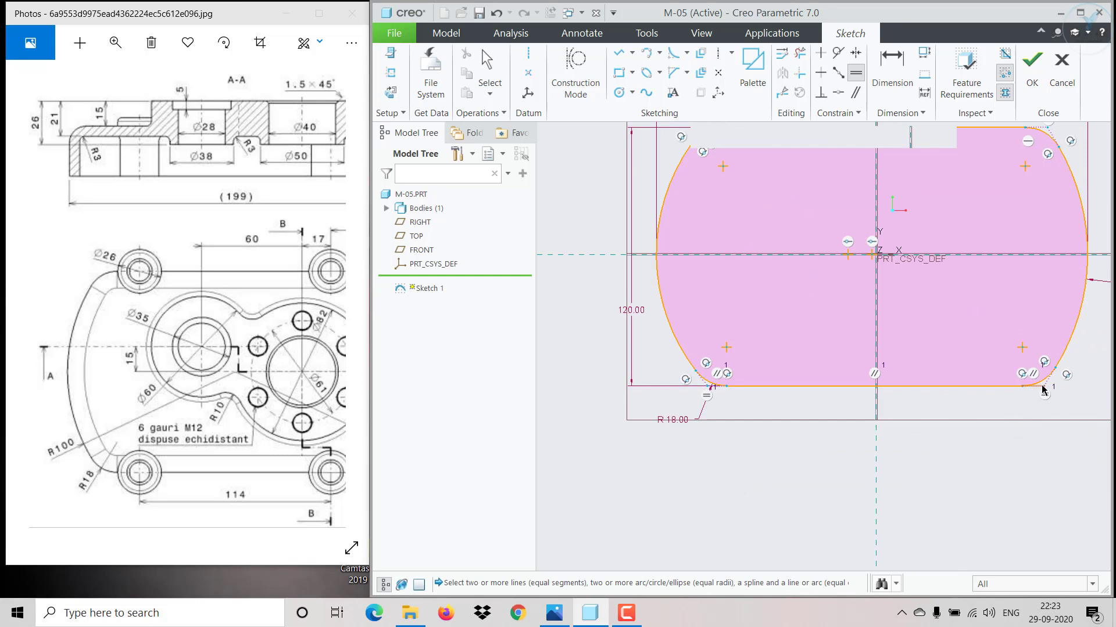
pyautogui.hotkey('ctrl', 'd')
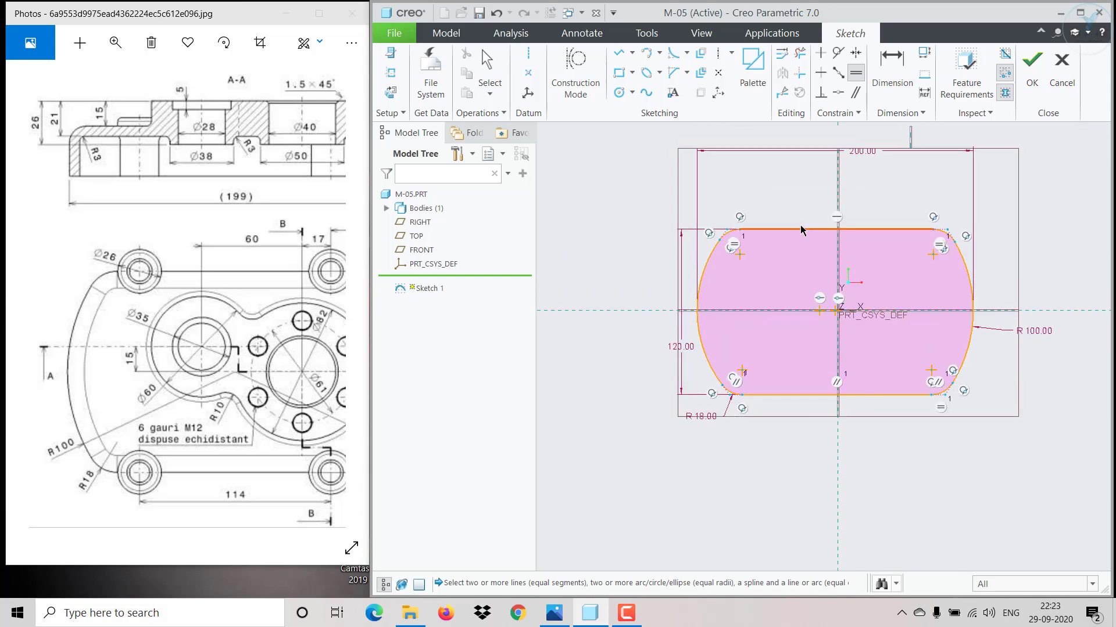
pyautogui.middleClick(816, 187)
pyautogui.moveTo(804, 229)
pyautogui.mouseDown()
pyautogui.moveTo(821, 175)
pyautogui.moveTo(802, 266)
pyautogui.moveTo(799, 230)
pyautogui.moveTo(799, 280)
pyautogui.moveTo(793, 240)
pyautogui.mouseUp()
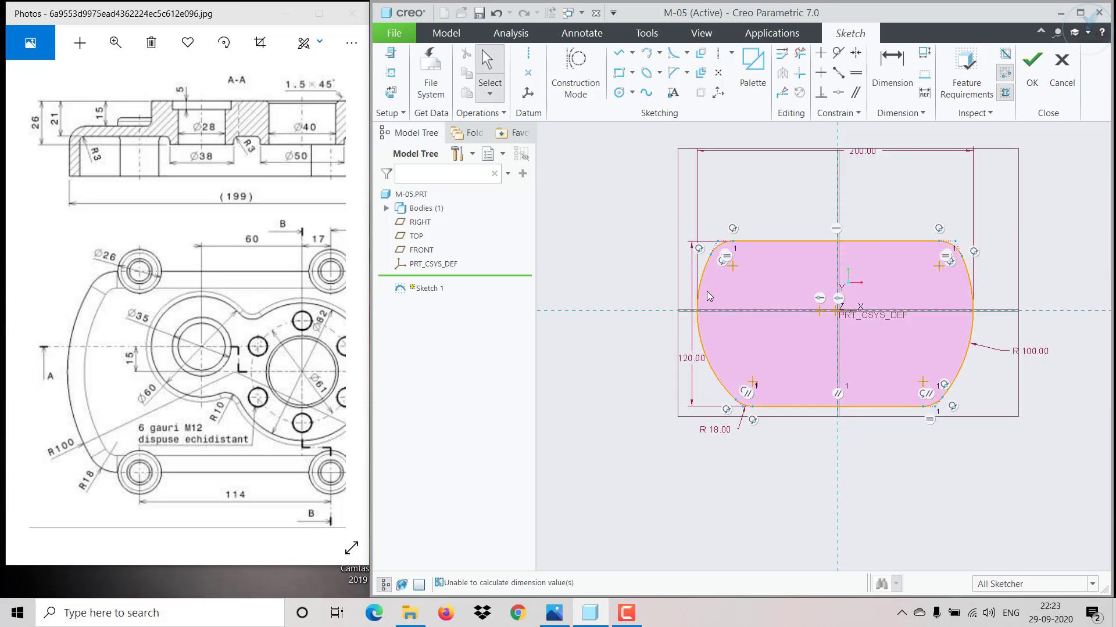
# Step: Make the left end arc equal to the right arc and pull the bottom edge upward
pyautogui.click(856, 73)
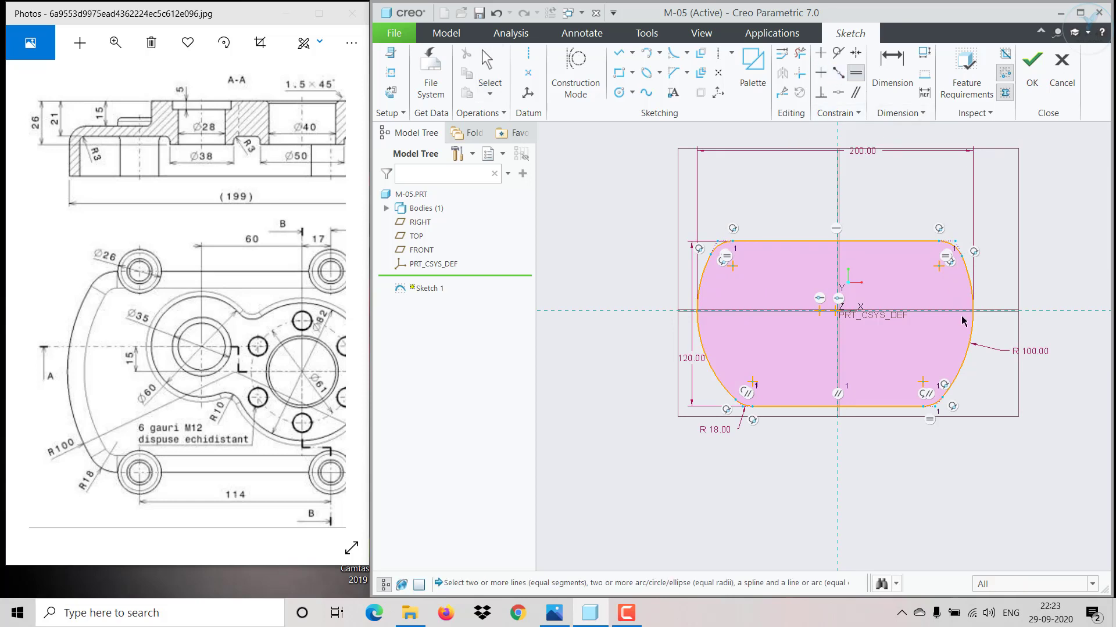
pyautogui.click(969, 348)
pyautogui.click(708, 366)
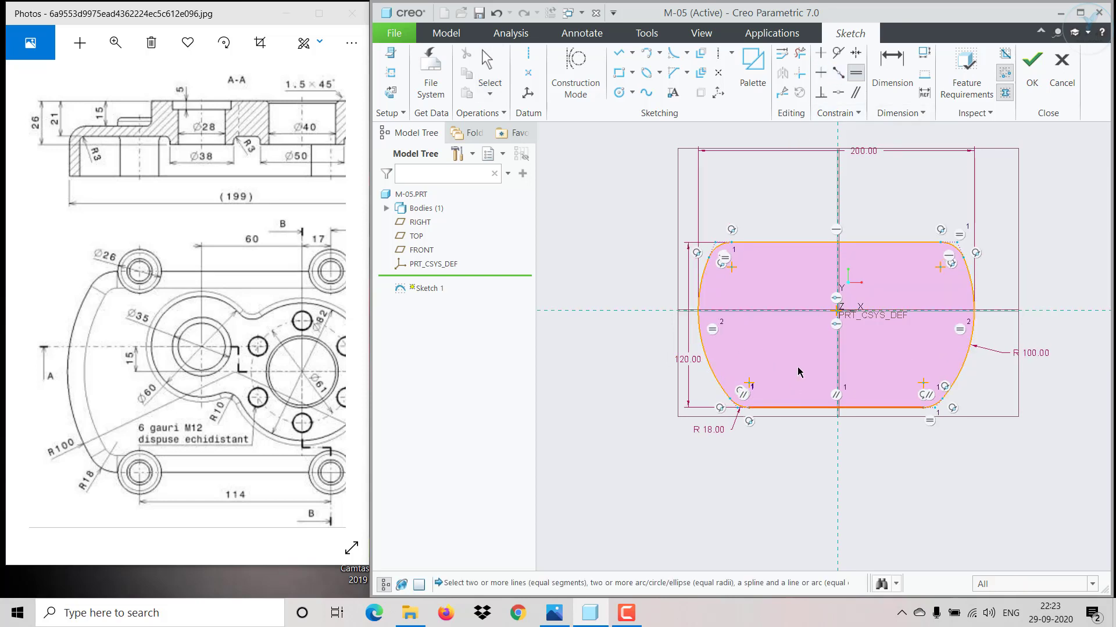
pyautogui.middleClick(808, 408)
pyautogui.moveTo(810, 409); pyautogui.dragTo(800, 402)
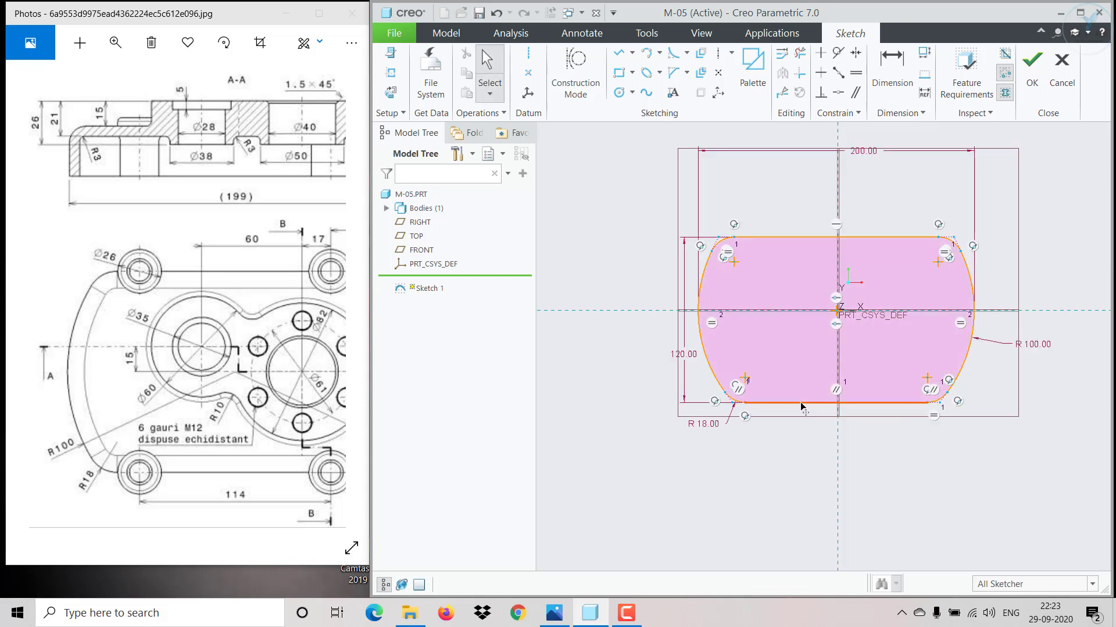
# Step: Make the bottom and top fillet endpoints symmetric about the vertical centreline, undoing the conflict
pyautogui.click(855, 54)
pyautogui.click(927, 405)
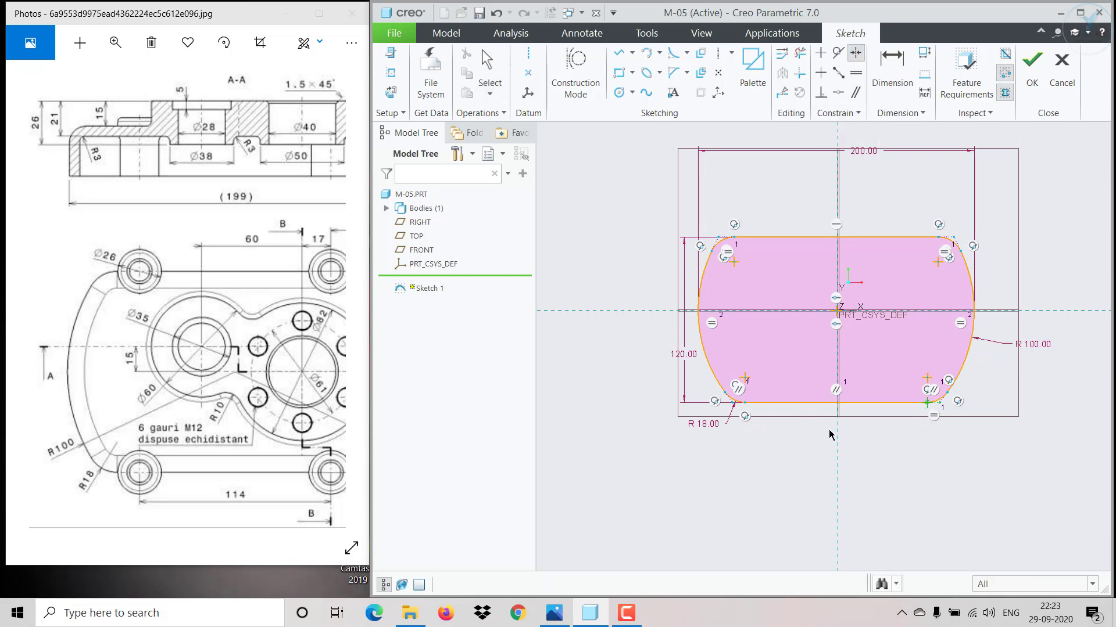
pyautogui.click(746, 404)
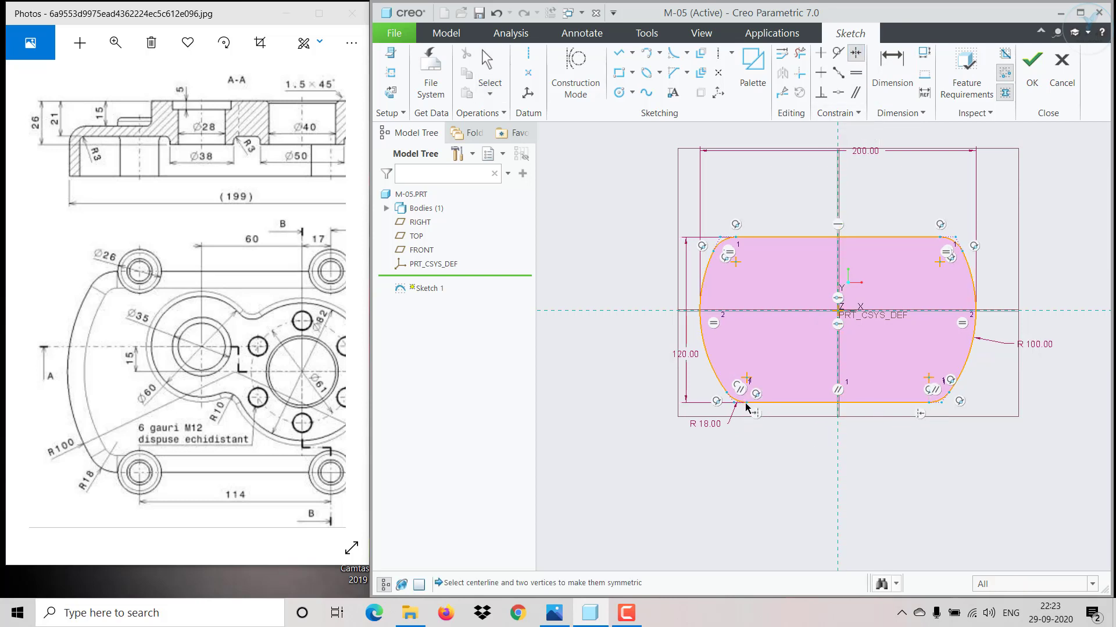
pyautogui.click(940, 237)
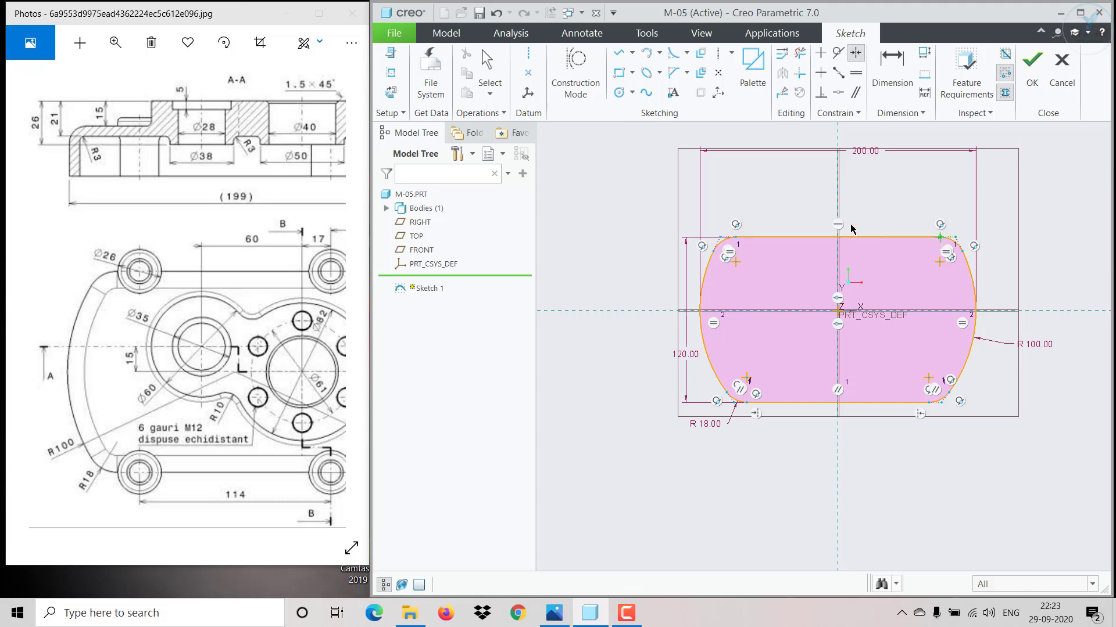
pyautogui.click(735, 237)
pyautogui.click(939, 167)
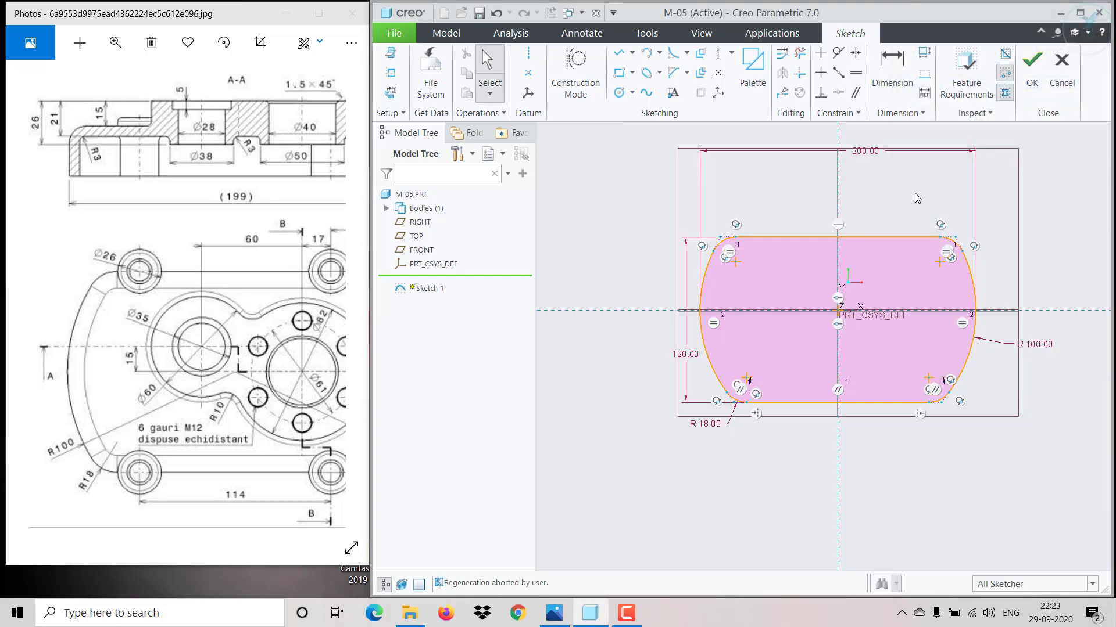
# Step: Make the top-left and bottom-left endpoints symmetric across the horizontal centreline
pyautogui.click(738, 234)
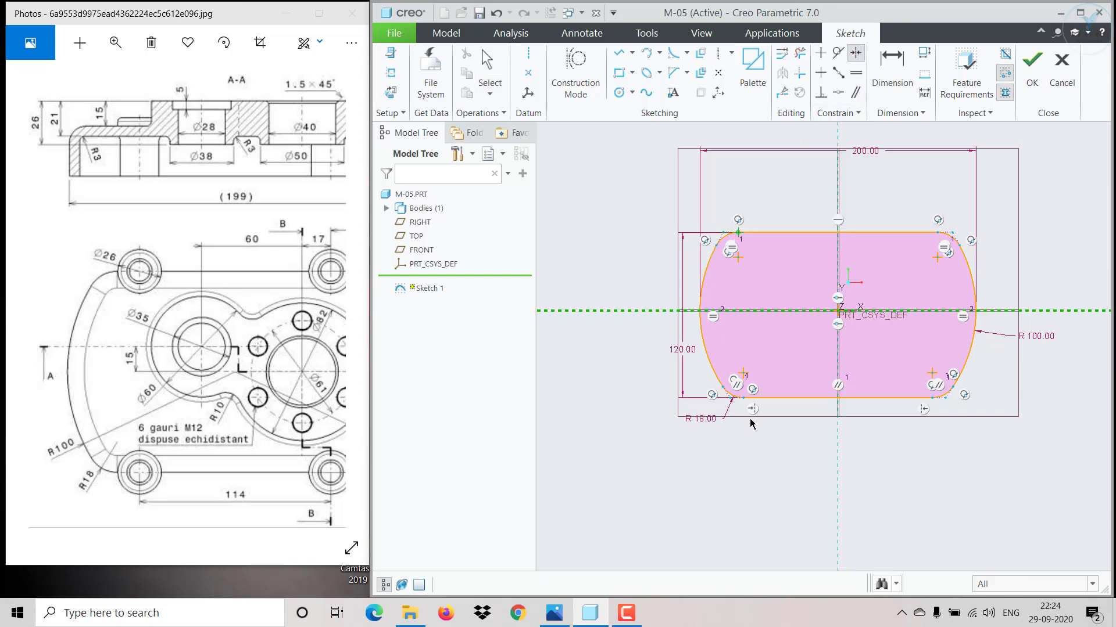
pyautogui.click(743, 399)
pyautogui.middleClick(798, 353)
pyautogui.moveTo(783, 229); pyautogui.dragTo(791, 204)
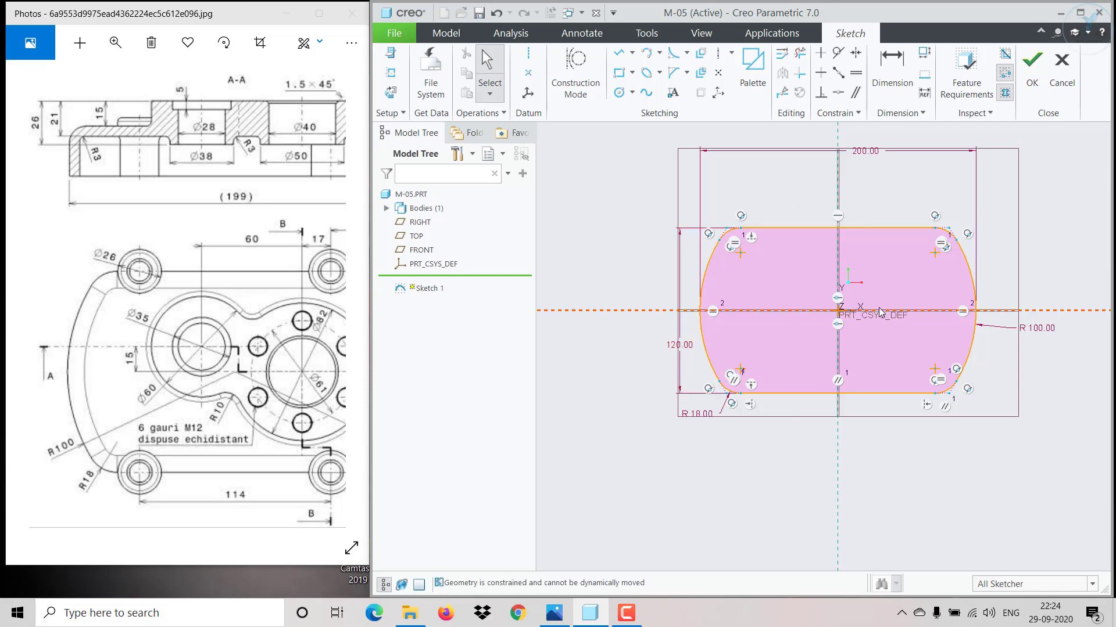
# Step: Finish the sketch and extrude it into a solid 30 mm deep
pyautogui.click(1031, 59)
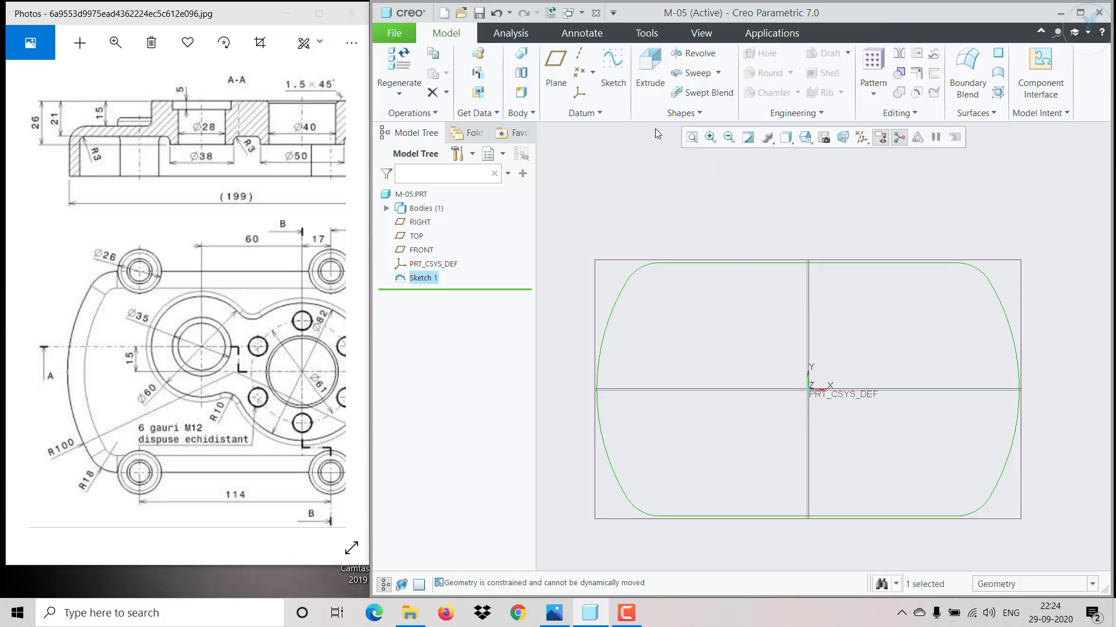
pyautogui.click(648, 81)
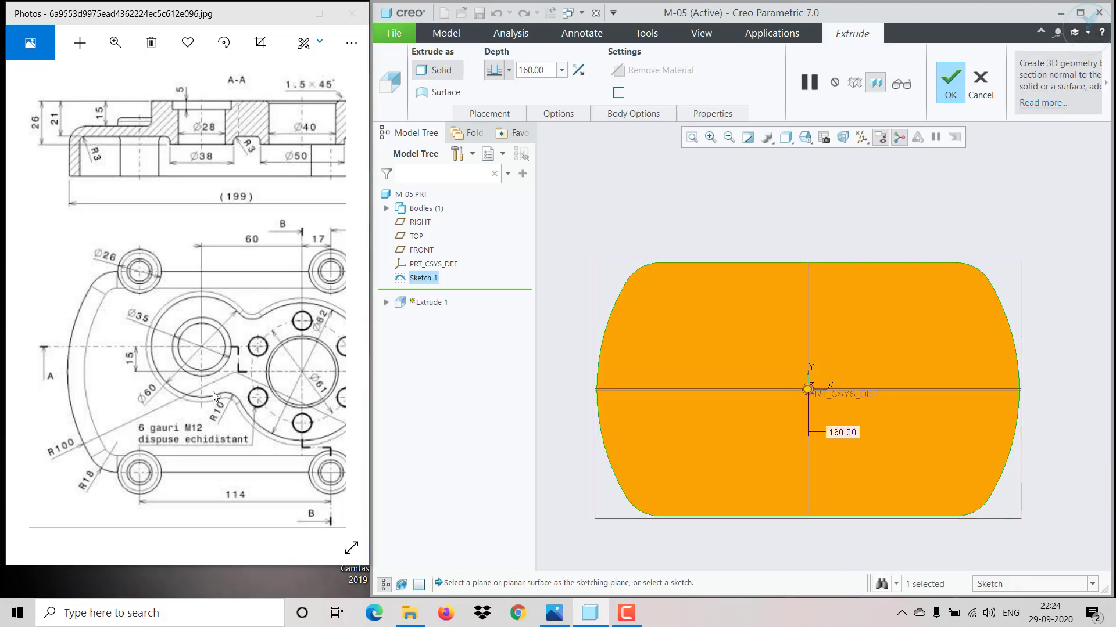
pyautogui.hscroll(5, 213, 392)
pyautogui.scroll(1, 101, 321)
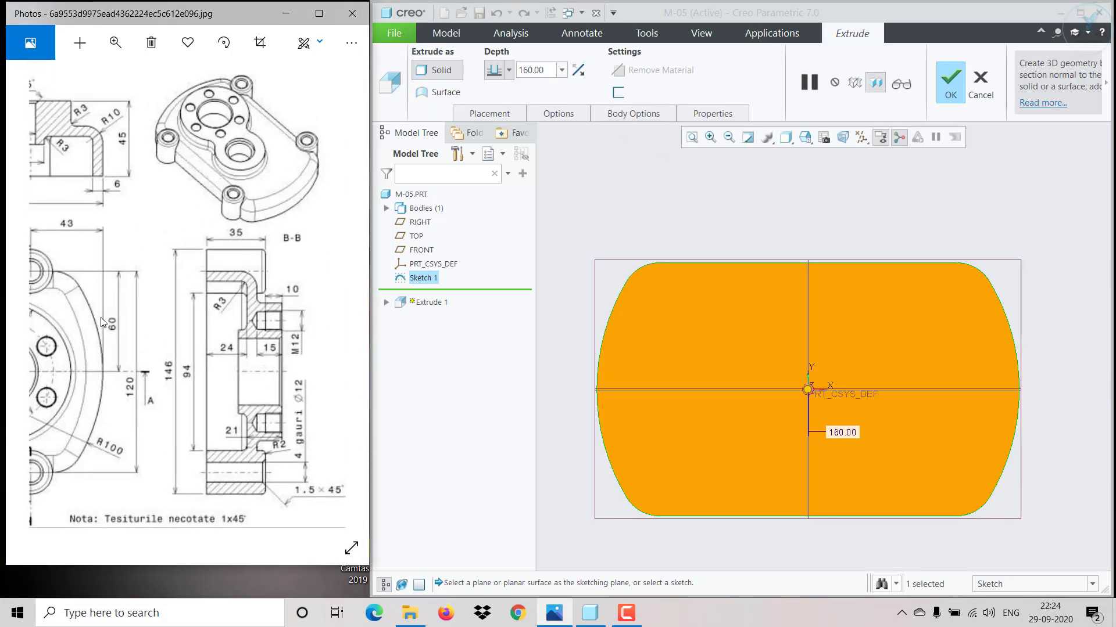
pyautogui.hscroll(-10, 203, 269)
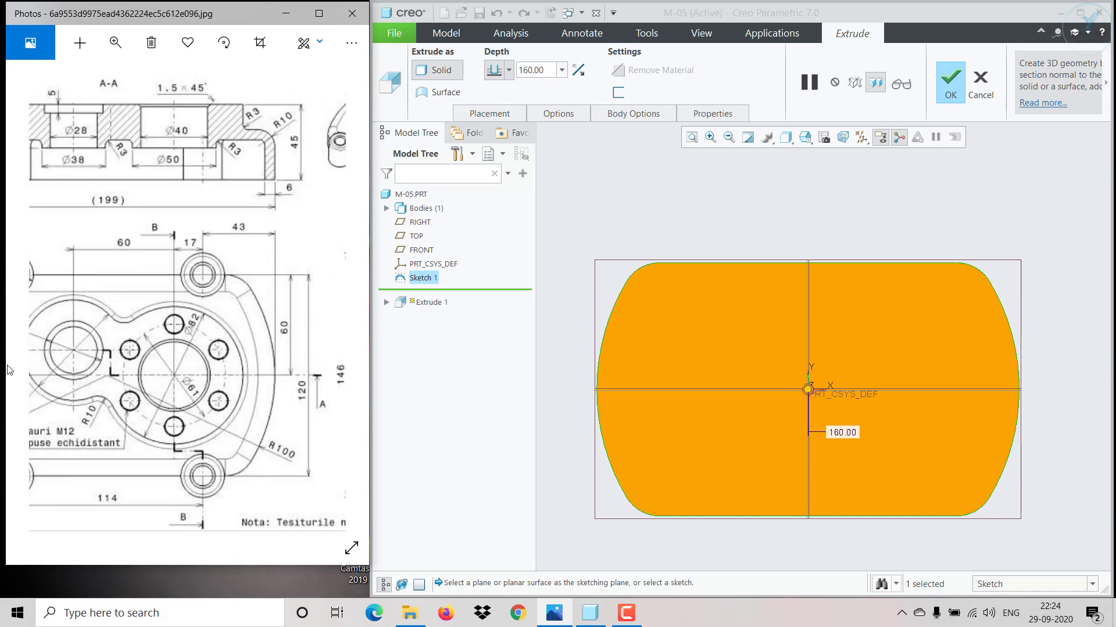
pyautogui.scroll(-2, 207, 402)
pyautogui.hscroll(2, 207, 402)
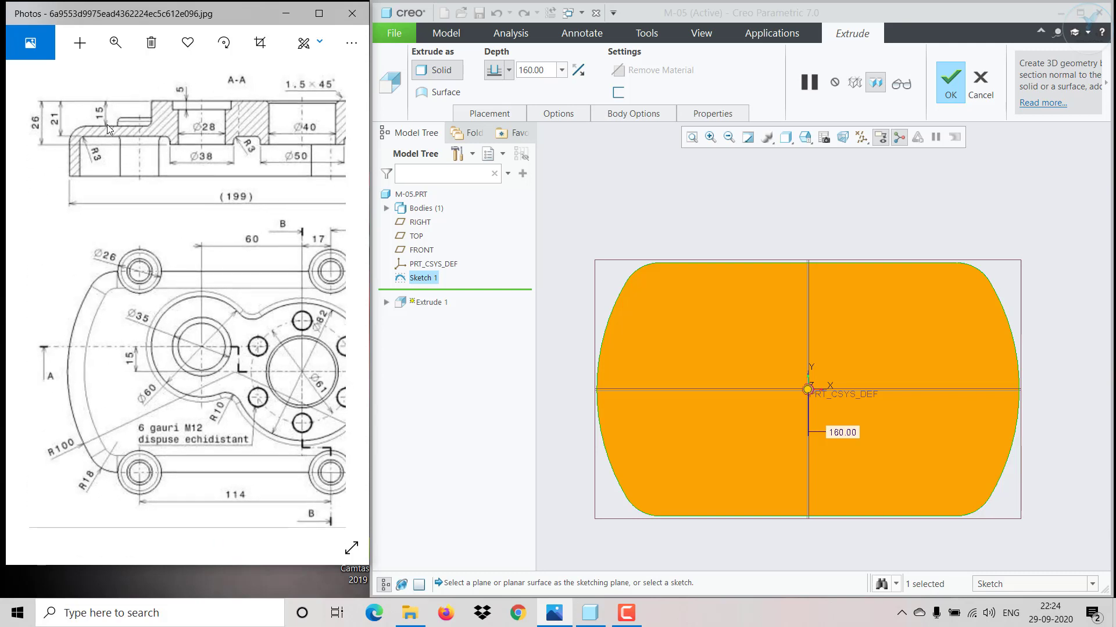
pyautogui.hscroll(4, 316, 133)
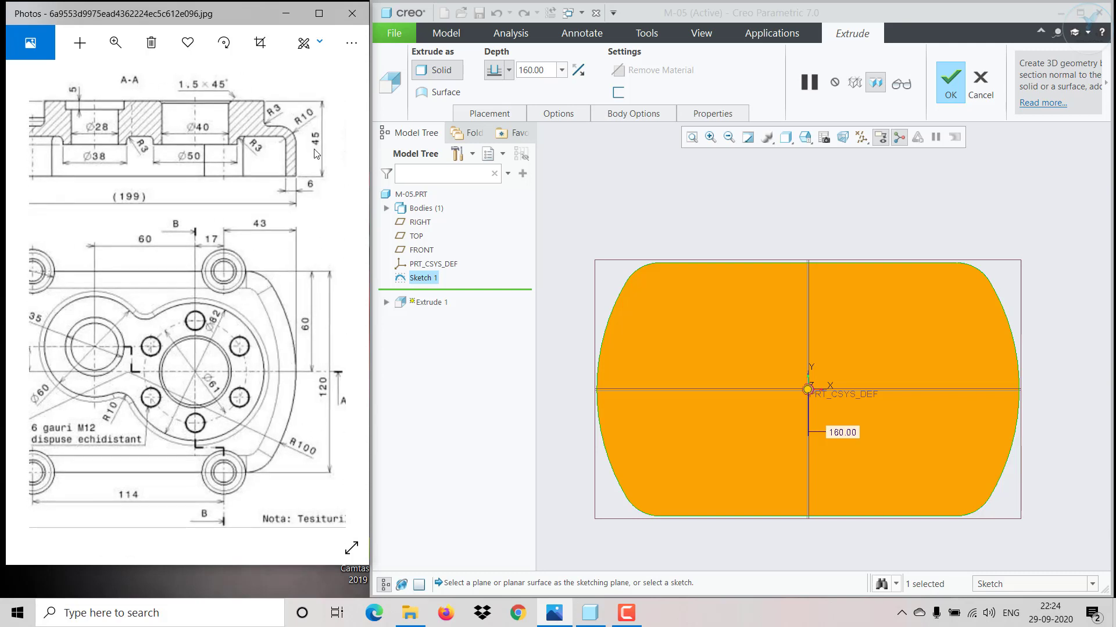
pyautogui.doubleClick(542, 69)
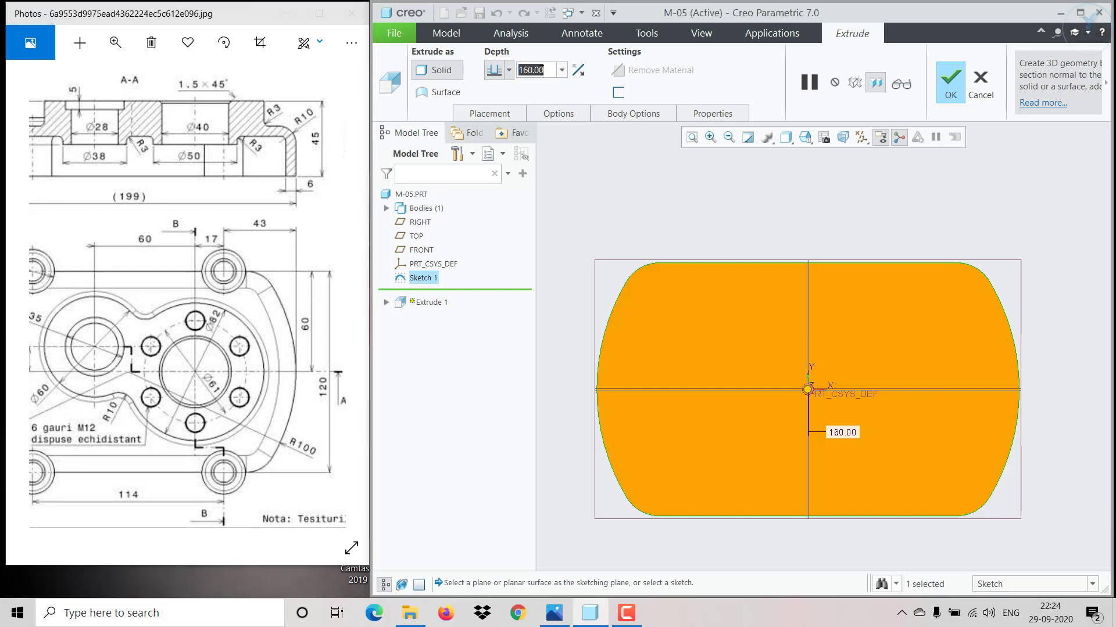
pyautogui.write('30')
pyautogui.press('Return')
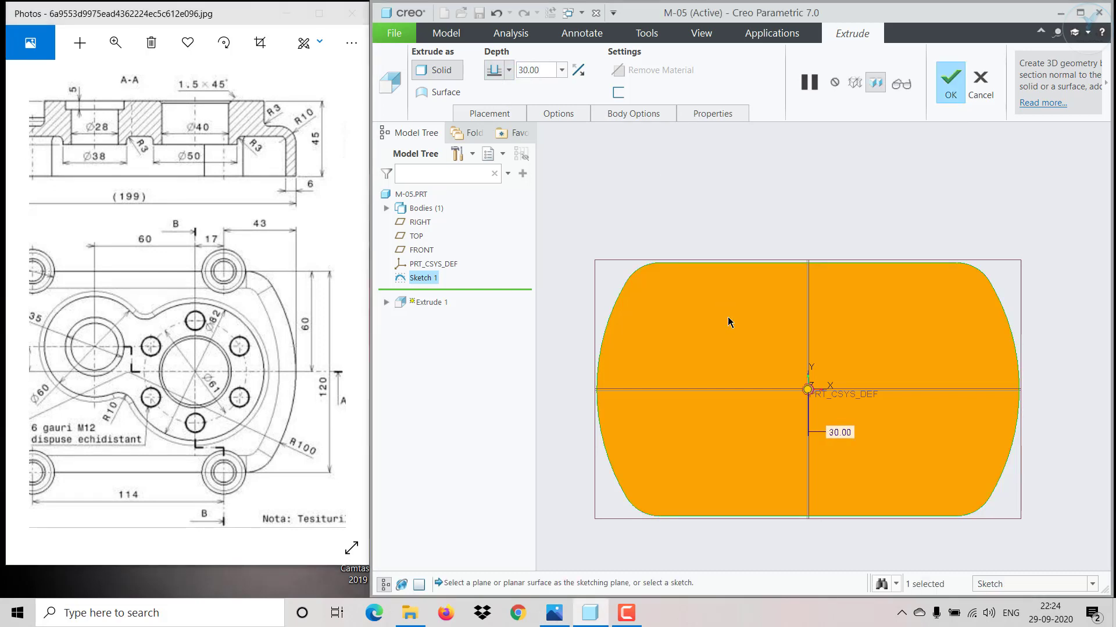
pyautogui.click(951, 84)
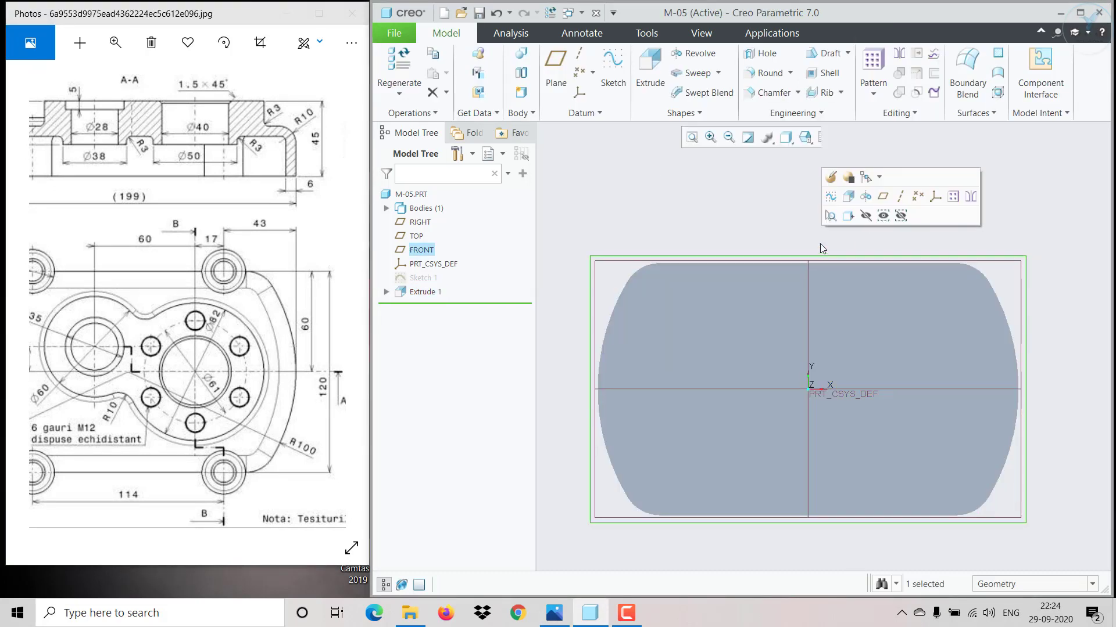
# Step: Orbit the extruded plate into a 3D view and start a Shell feature
pyautogui.click(877, 407)
pyautogui.moveTo(877, 406); pyautogui.dragTo(863, 348, button='middle')
pyautogui.moveTo(256, 405)
pyautogui.mouseDown()
pyautogui.moveTo(294, 426)
pyautogui.moveTo(119, 370)
pyautogui.moveTo(188, 395)
pyautogui.mouseUp()
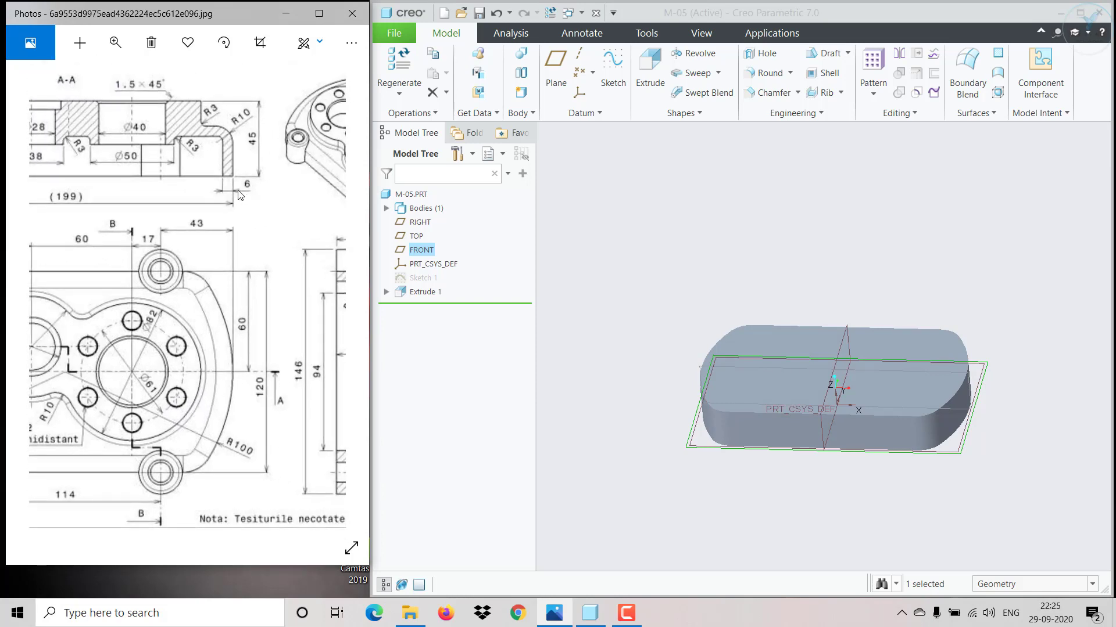
pyautogui.click(825, 73)
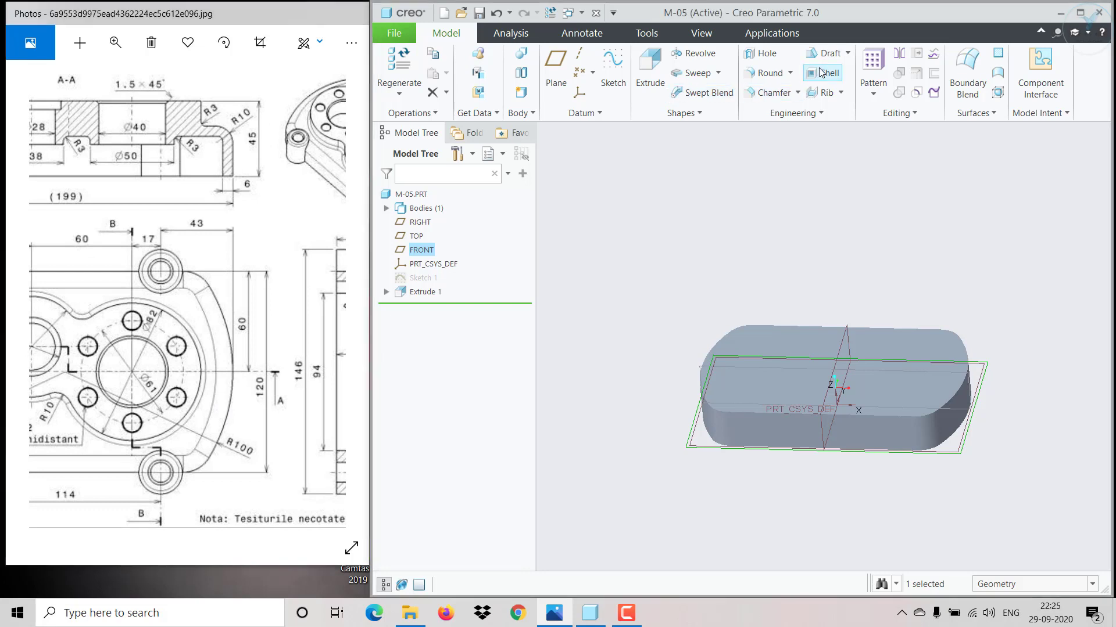
pyautogui.moveTo(686, 309)
pyautogui.mouseDown(button='middle')
pyautogui.moveTo(645, 217)
pyautogui.moveTo(681, 329)
pyautogui.mouseUp(button='middle')
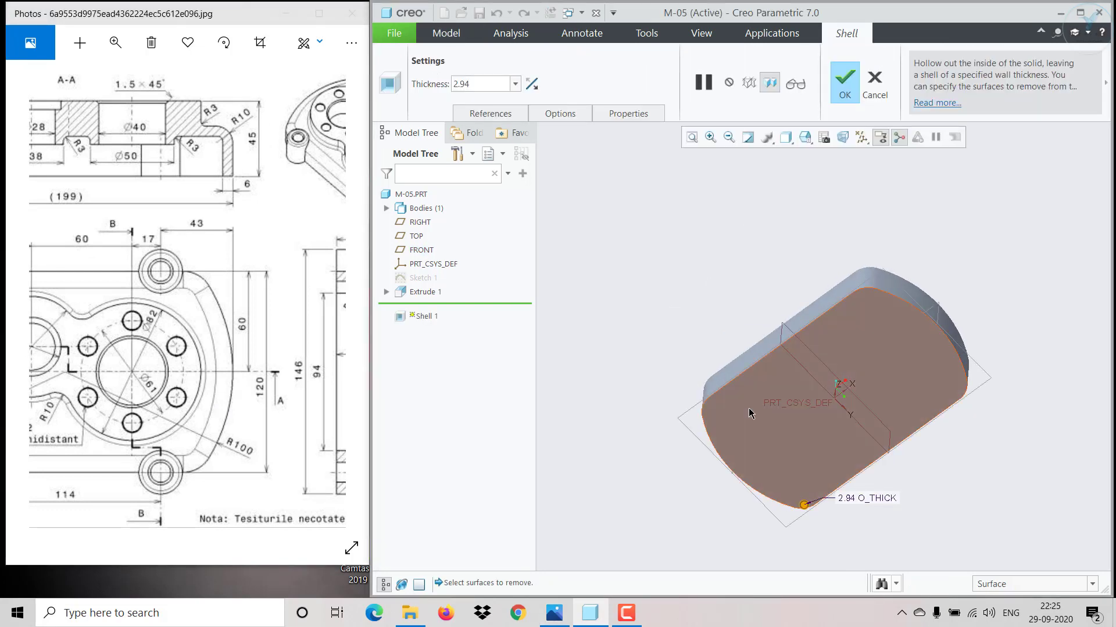
# Step: Shell the plate to a 6 mm wall with the top face removed, then inspect the hollow part
pyautogui.click(768, 414)
pyautogui.click(480, 80)
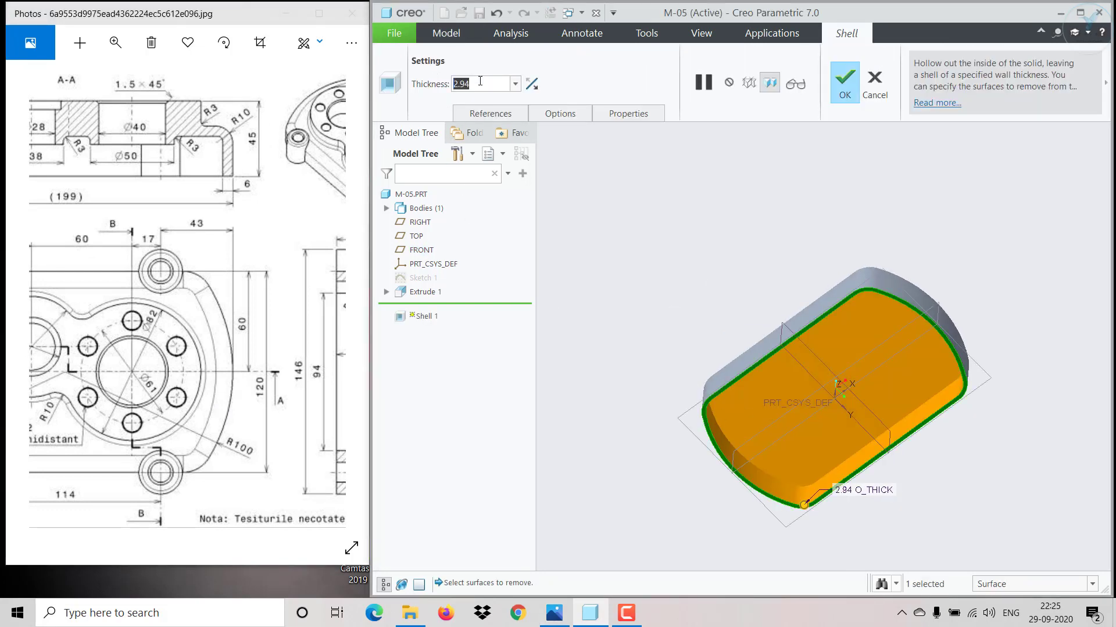
pyautogui.write('6')
pyautogui.press('Return')
pyautogui.click(845, 87)
pyautogui.moveTo(742, 263)
pyautogui.mouseDown(button='middle')
pyautogui.moveTo(778, 326)
pyautogui.moveTo(806, 420)
pyautogui.moveTo(792, 368)
pyautogui.mouseUp(button='middle')
pyautogui.moveTo(162, 441); pyautogui.dragTo(172, 443)
pyautogui.hscroll(-5, 172, 443)
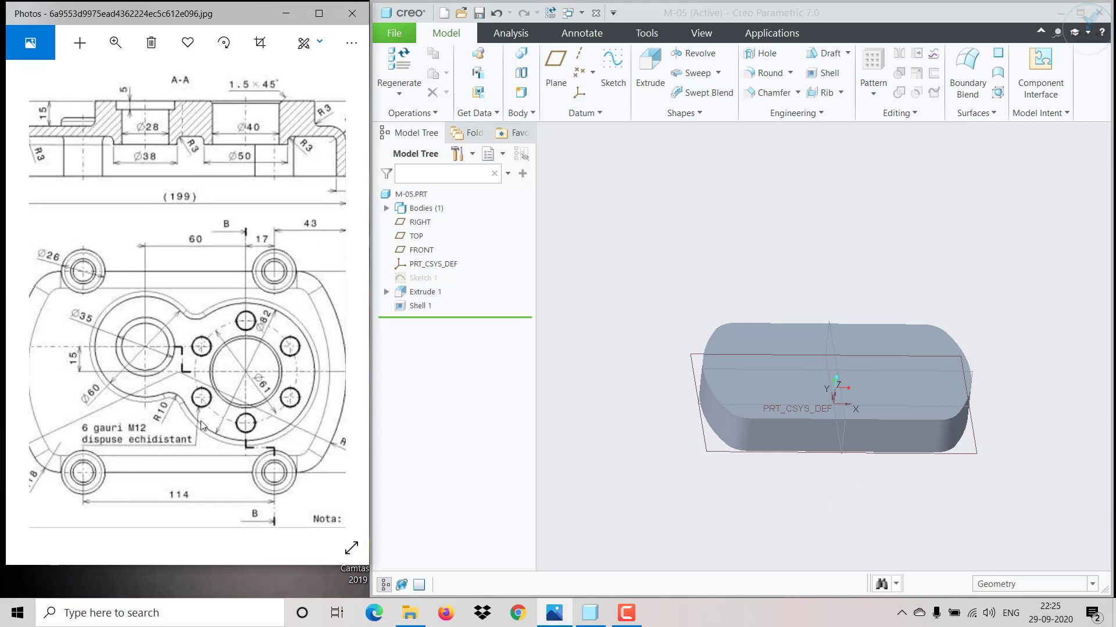
pyautogui.hscroll(3, 201, 424)
pyautogui.scroll(-1, 152, 409)
pyautogui.hscroll(-4, 152, 410)
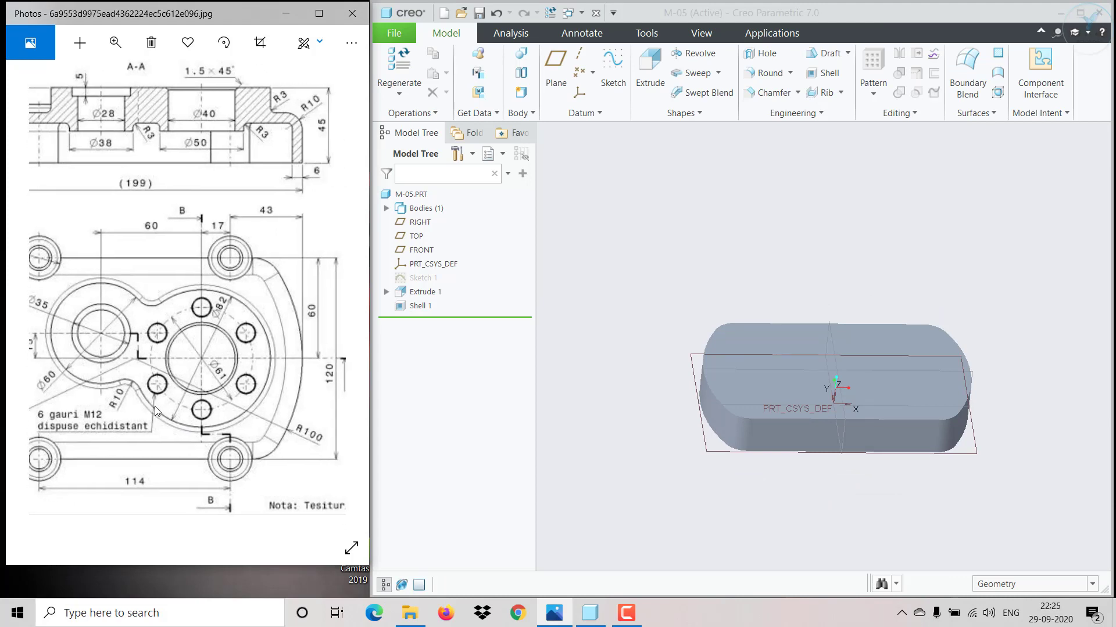
pyautogui.scroll(1, 214, 412)
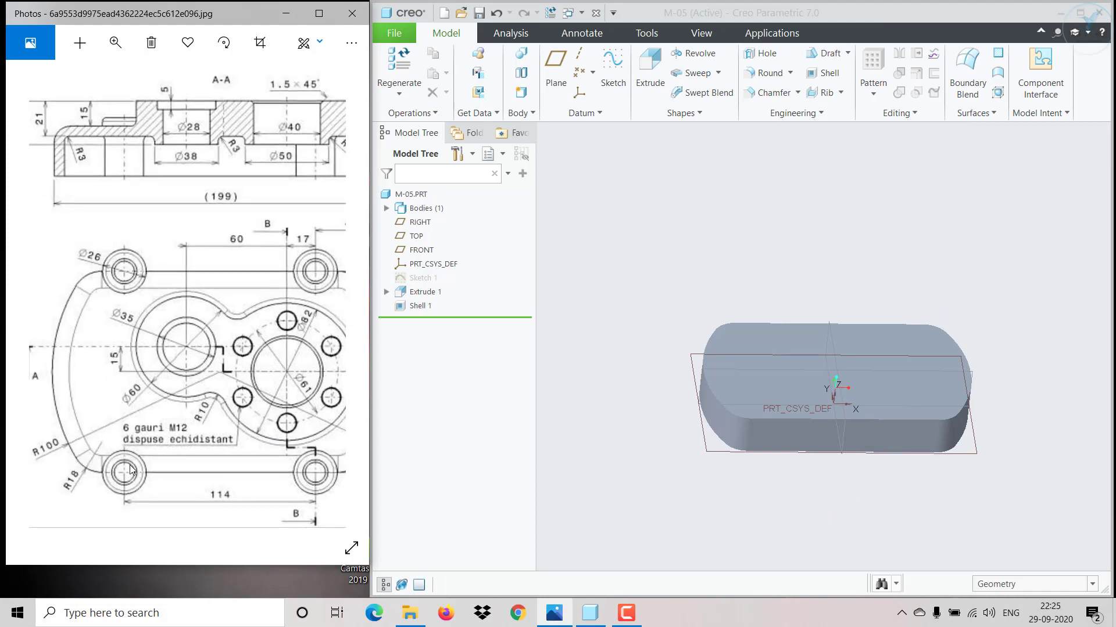
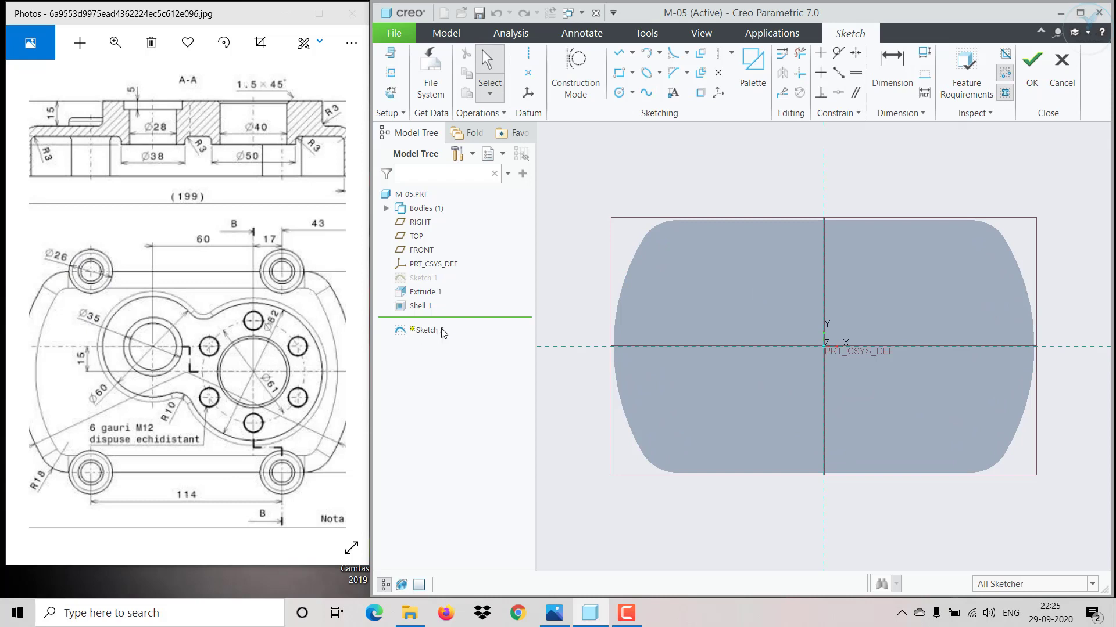
# Step: Discard the current sketch and start a new sketch on the FRONT plane
pyautogui.moveTo(733, 395)
pyautogui.mouseDown(button='middle')
pyautogui.moveTo(730, 281)
pyautogui.moveTo(743, 326)
pyautogui.moveTo(763, 307)
pyautogui.mouseUp(button='middle')
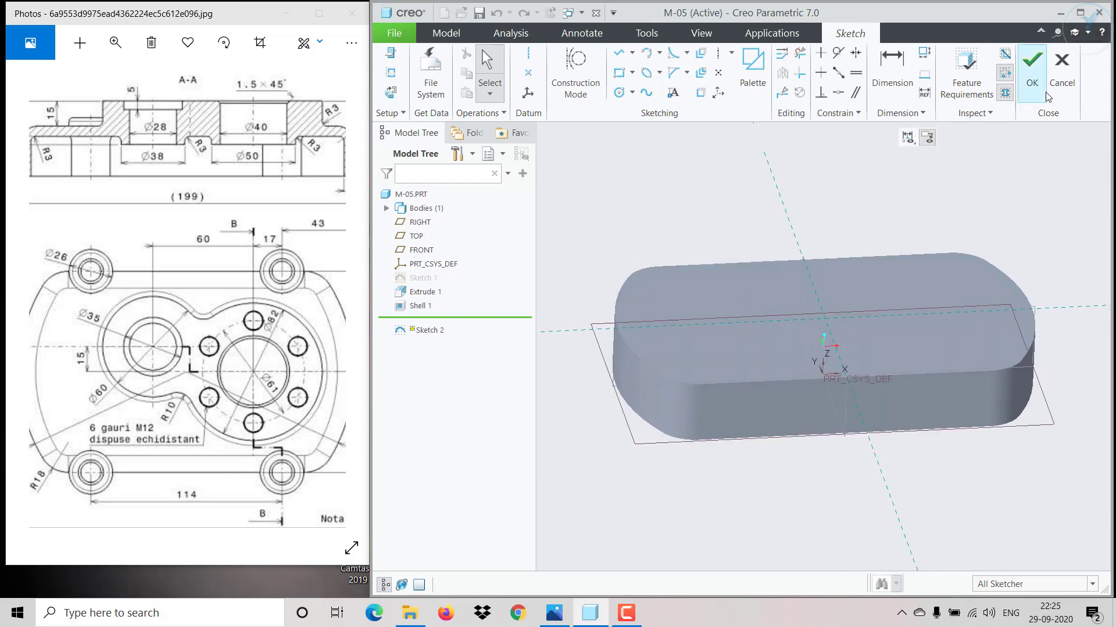
pyautogui.click(1062, 69)
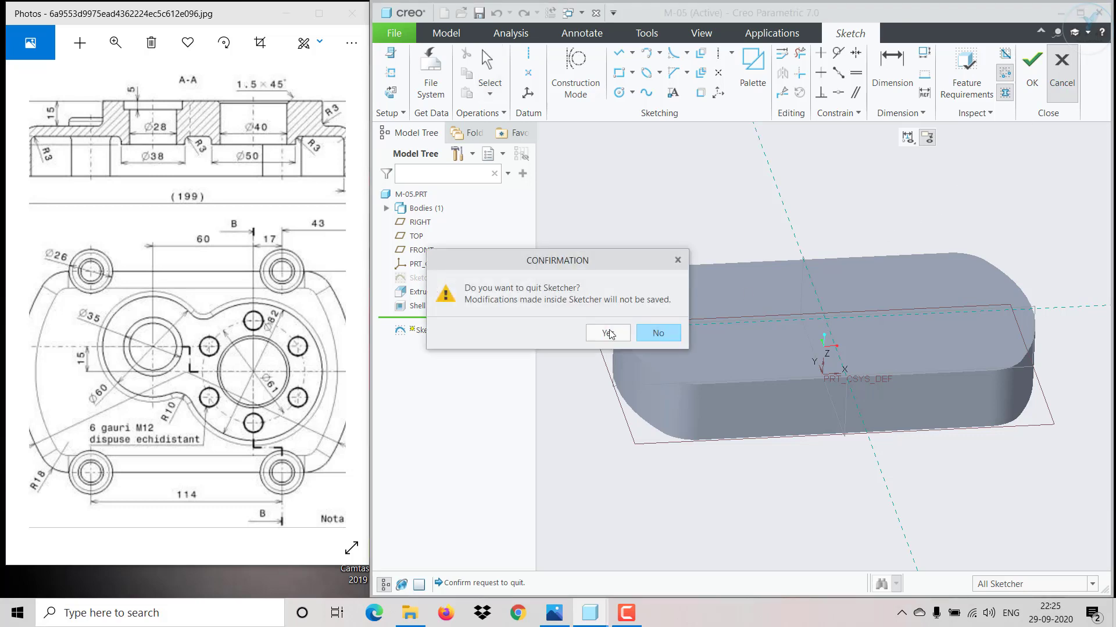
pyautogui.click(608, 333)
pyautogui.click(631, 437)
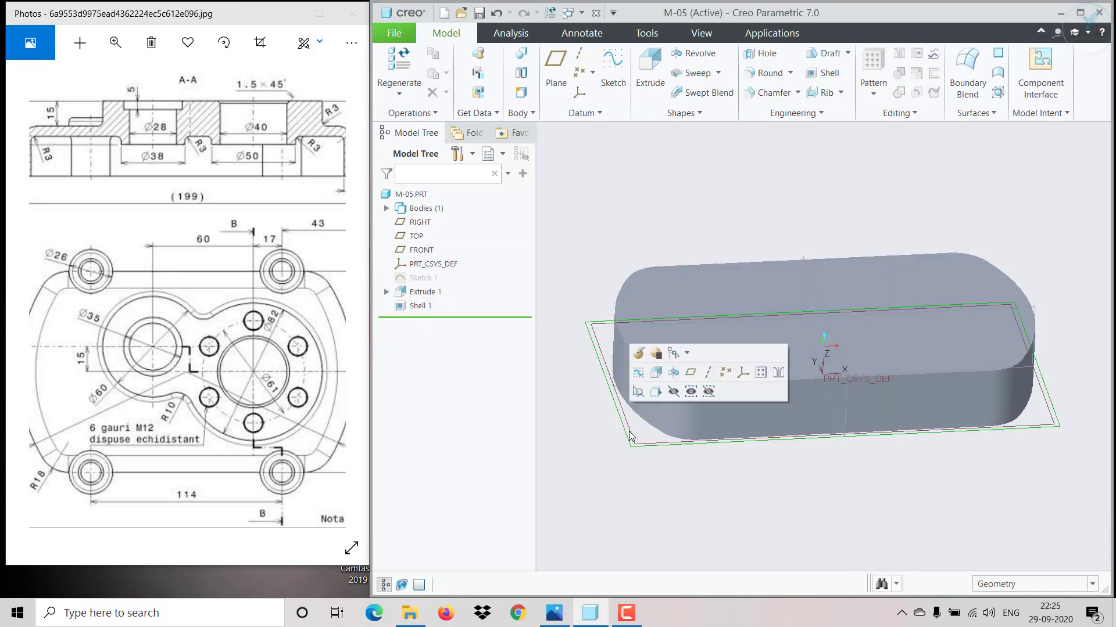
pyautogui.click(639, 354)
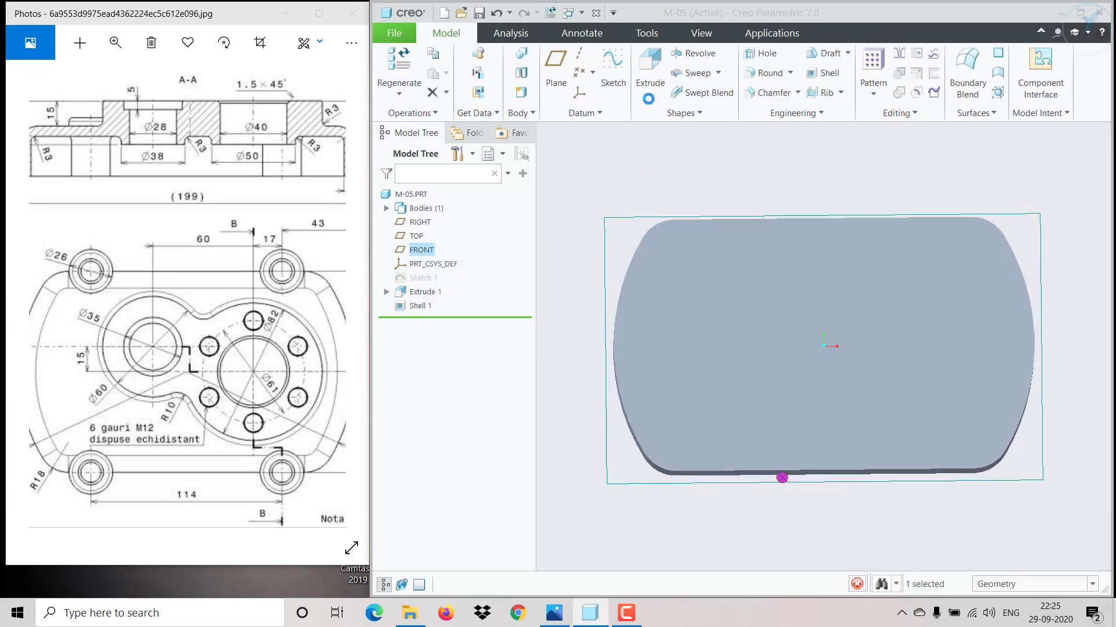
# Step: Draw a circle centred on the slab's top edge
pyautogui.click(624, 94)
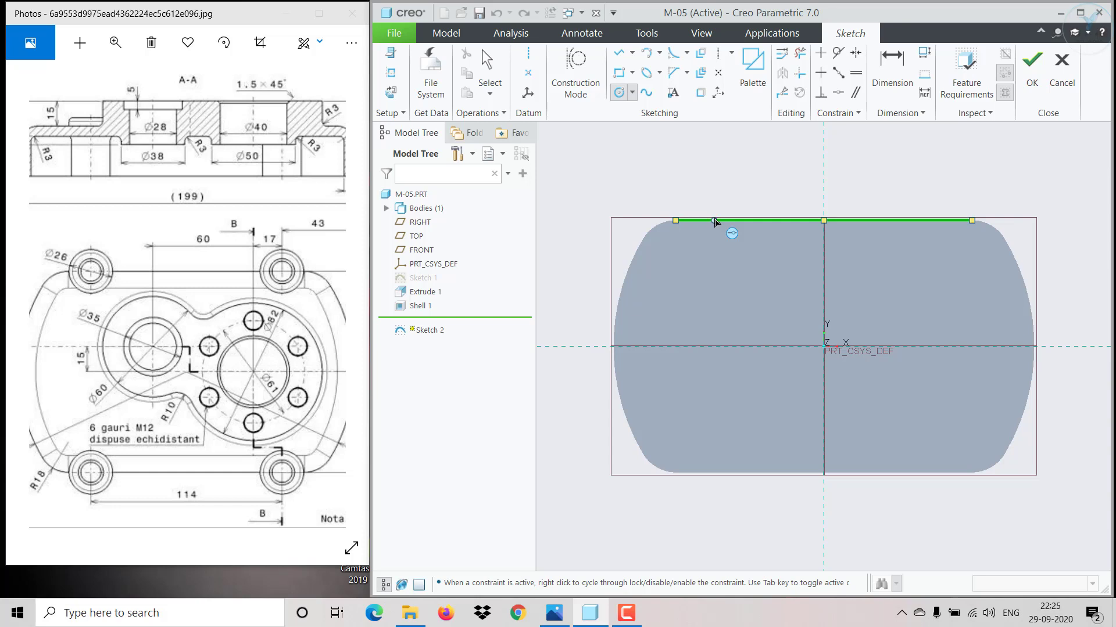
pyautogui.click(714, 220)
pyautogui.click(735, 200)
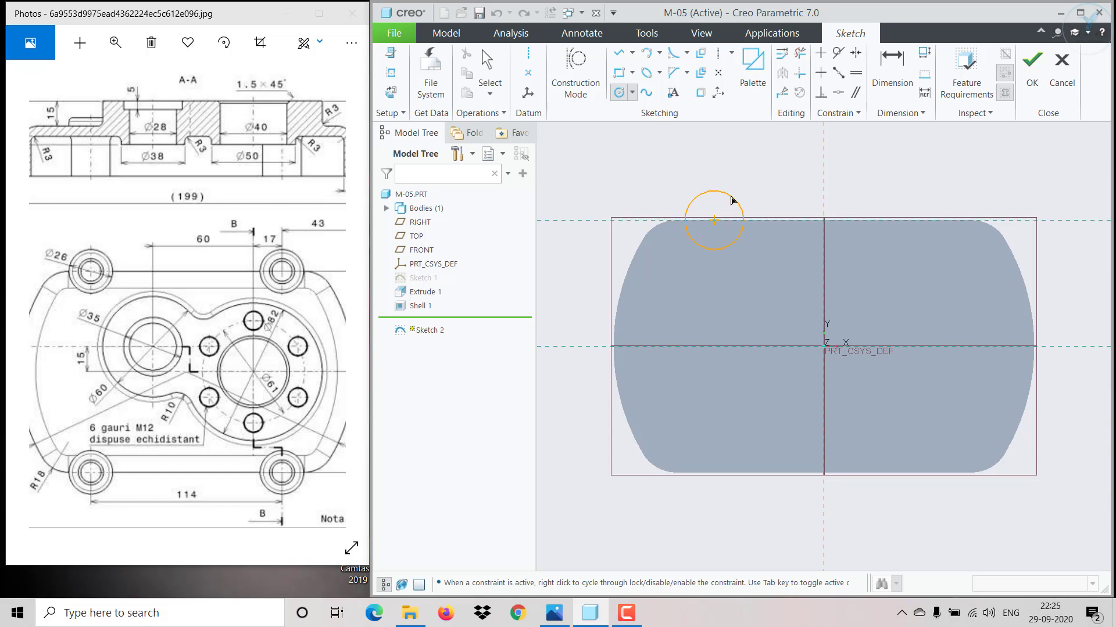
pyautogui.middleClick(764, 180)
pyautogui.moveTo(298, 241); pyautogui.dragTo(232, 259)
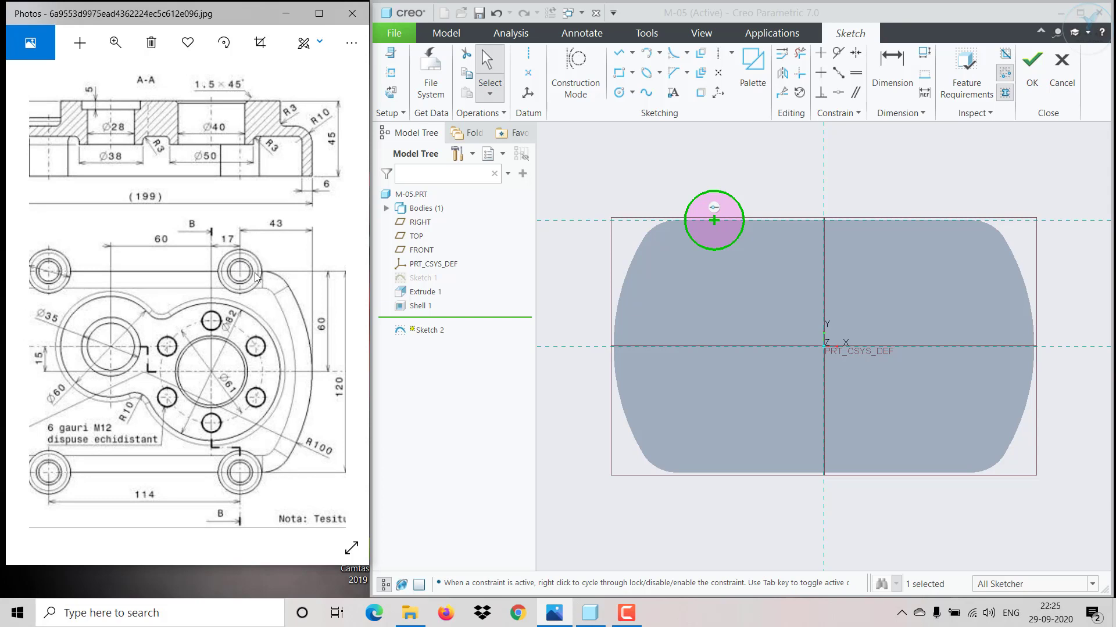
pyautogui.moveTo(233, 305)
pyautogui.mouseDown()
pyautogui.moveTo(266, 269)
pyautogui.moveTo(273, 521)
pyautogui.mouseUp()
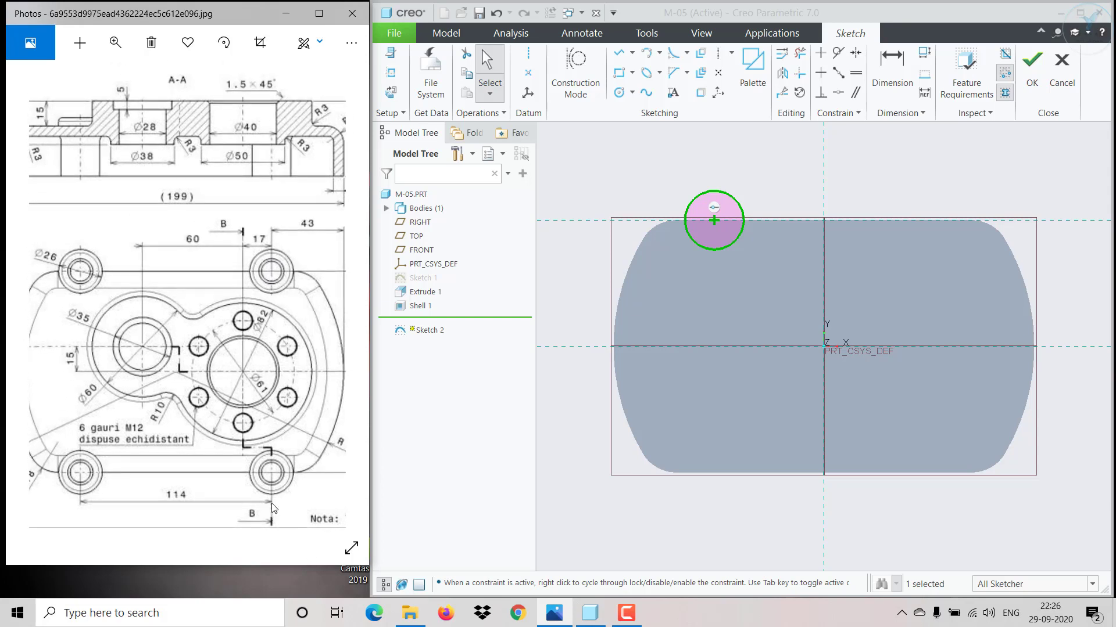
# Step: Dimension the circle's centre 57 (114/2) from the vertical centreline
pyautogui.click(892, 65)
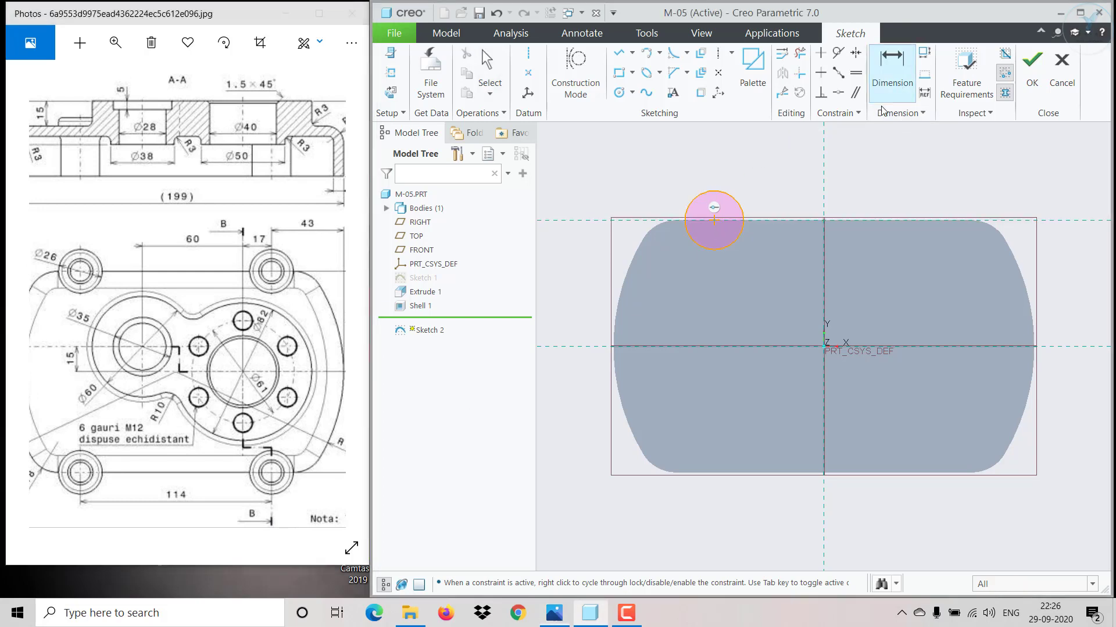
pyautogui.click(824, 194)
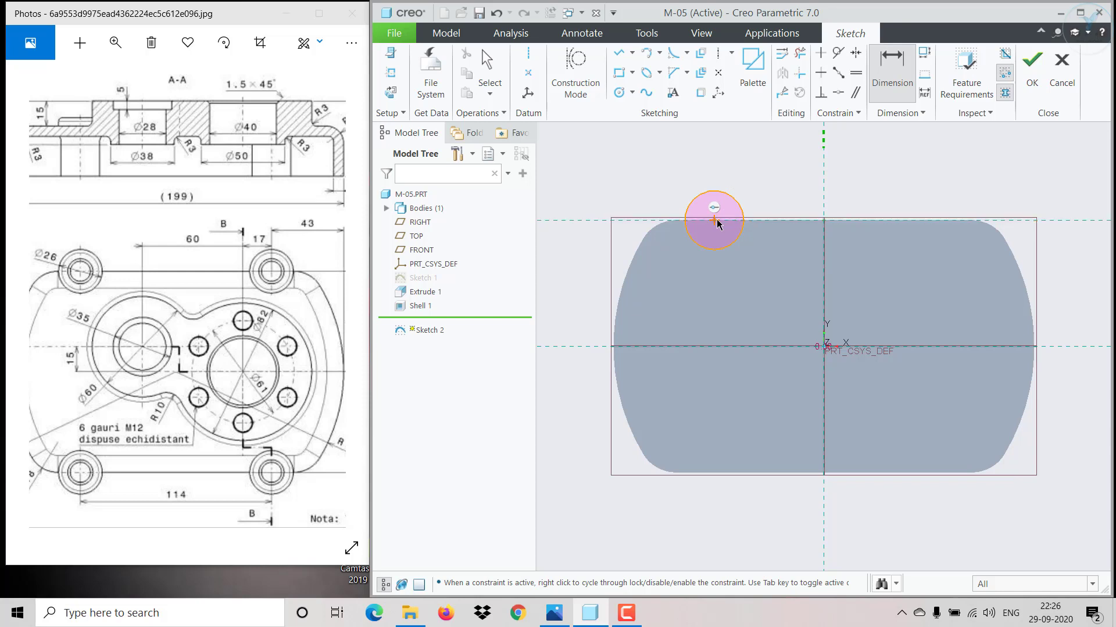
pyautogui.middleClick(746, 180)
pyautogui.click(807, 154)
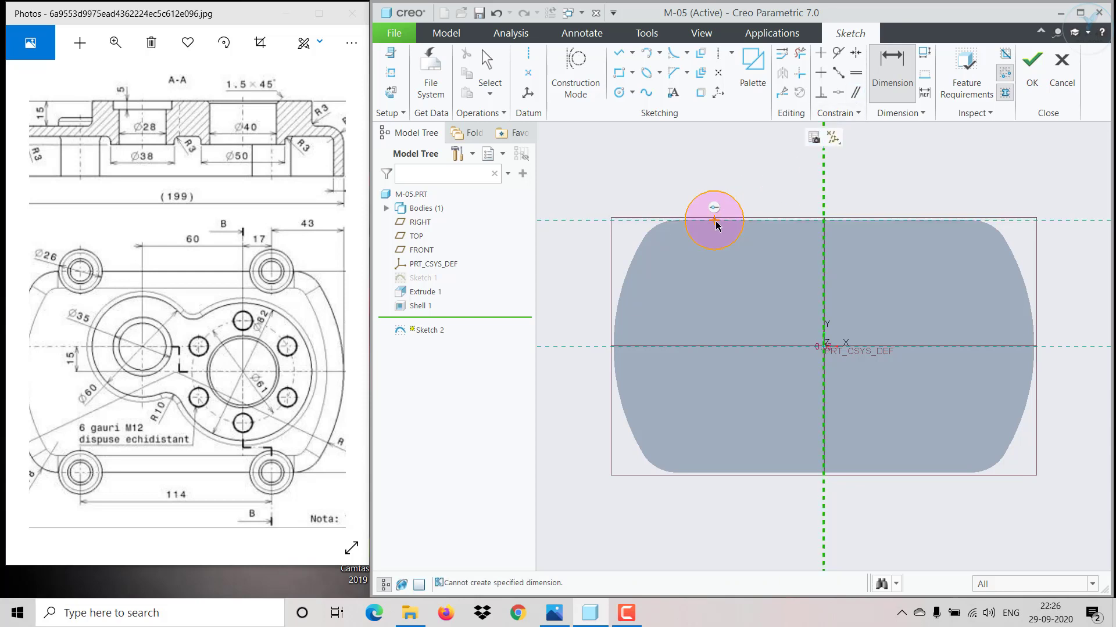
pyautogui.middleClick(750, 166)
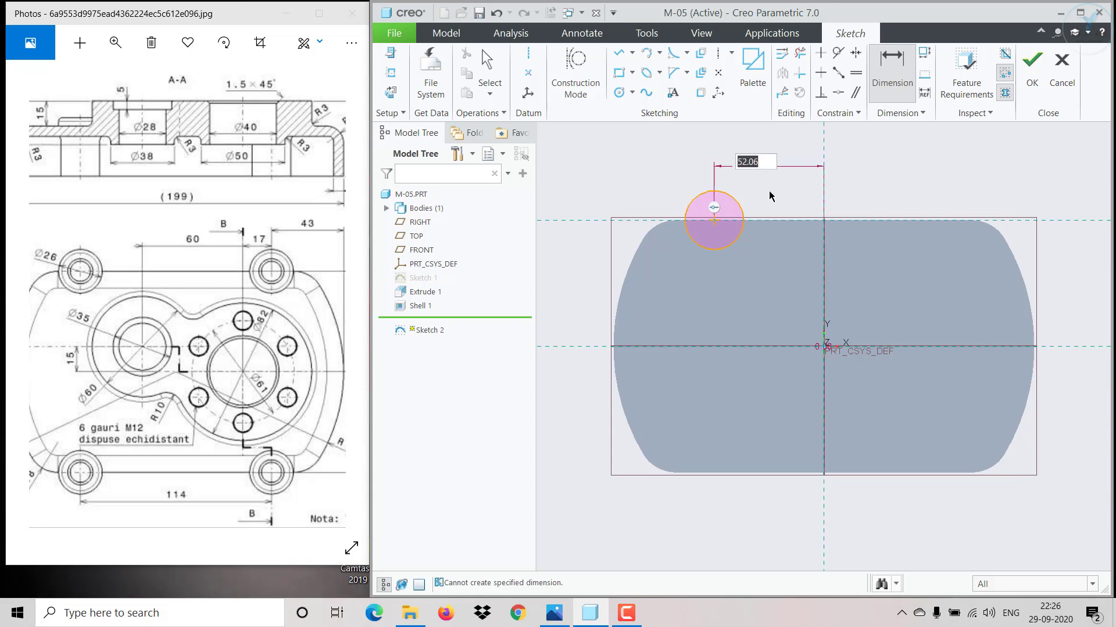
pyautogui.write('114/2')
pyautogui.press('Return')
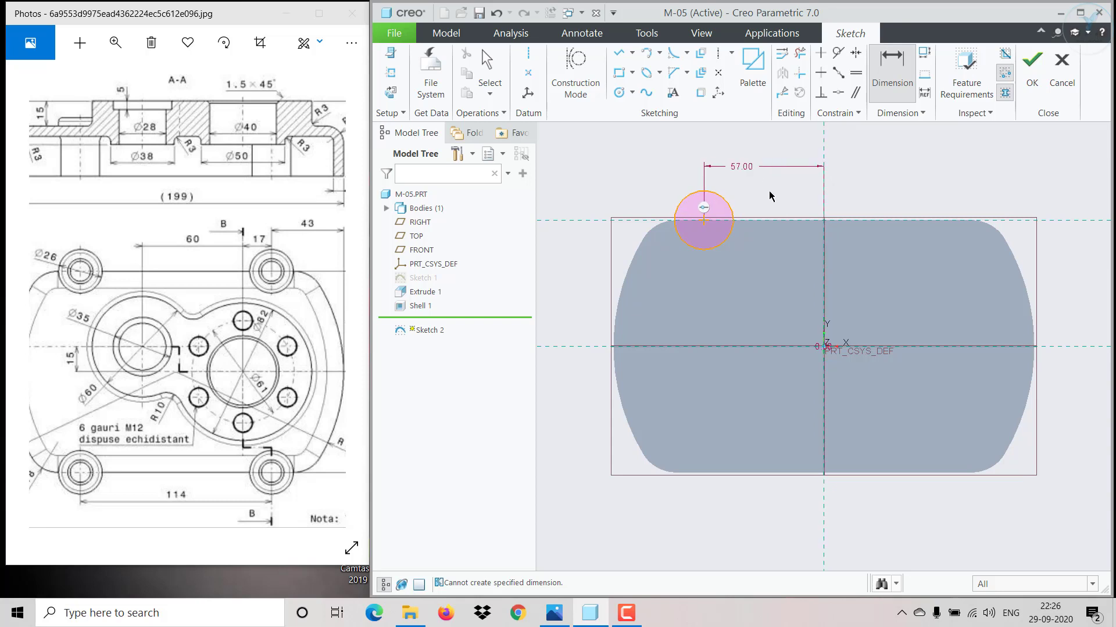
pyautogui.middleClick(677, 218)
# Step: Set the circle's diameter to 26 and finish the sketch
pyautogui.click(681, 204)
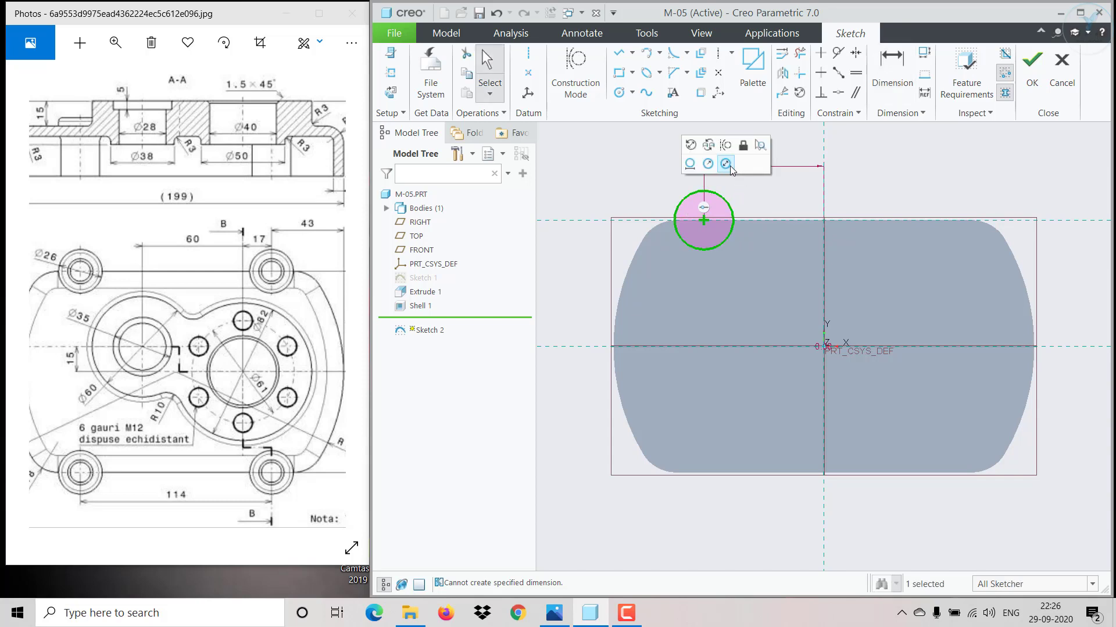
pyautogui.click(726, 164)
pyautogui.write('26')
pyautogui.press('Return')
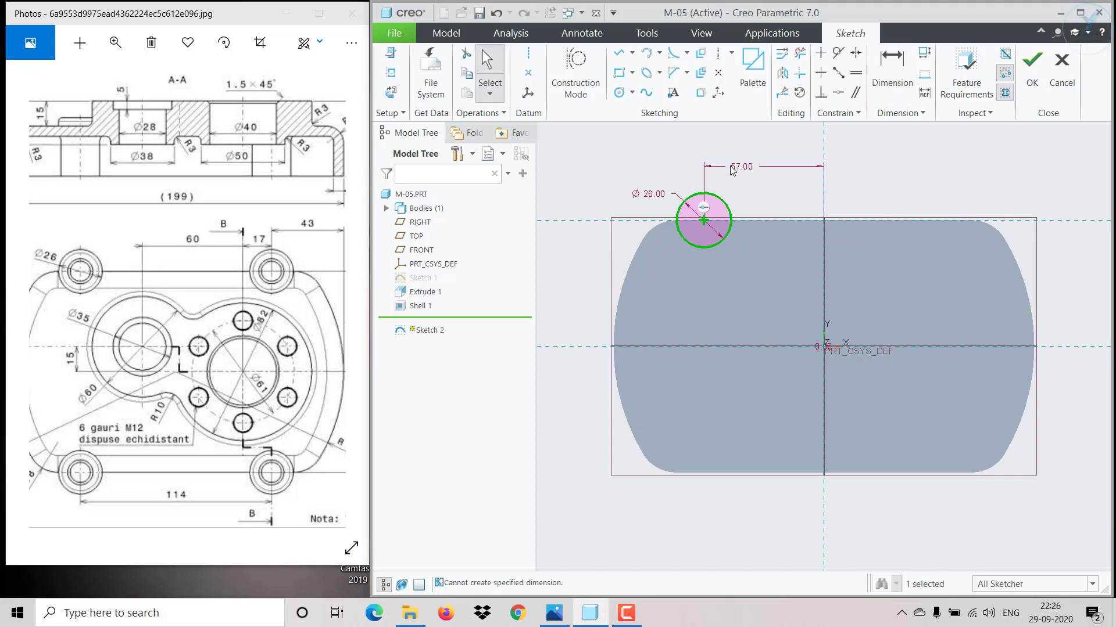
pyautogui.scroll(1, 758, 218)
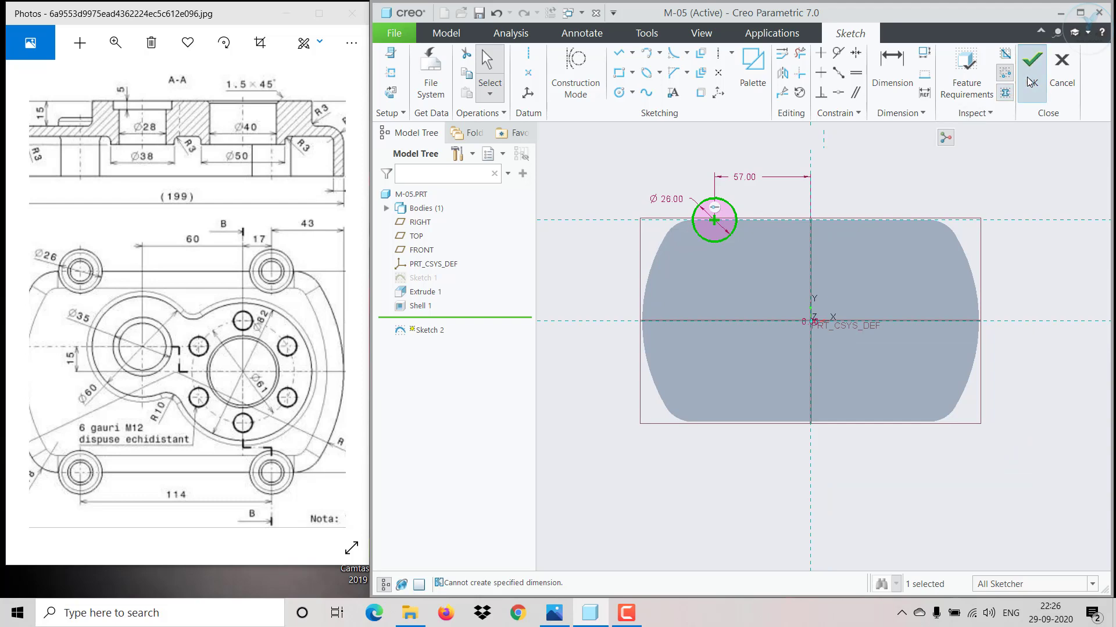
pyautogui.click(1027, 77)
pyautogui.moveTo(829, 388); pyautogui.dragTo(202, 365, button='middle')
pyautogui.click(201, 365)
# Step: Extrude the Ø26 circle 35 deep into a boss and inspect the part's underside
pyautogui.hscroll(5, 237, 365)
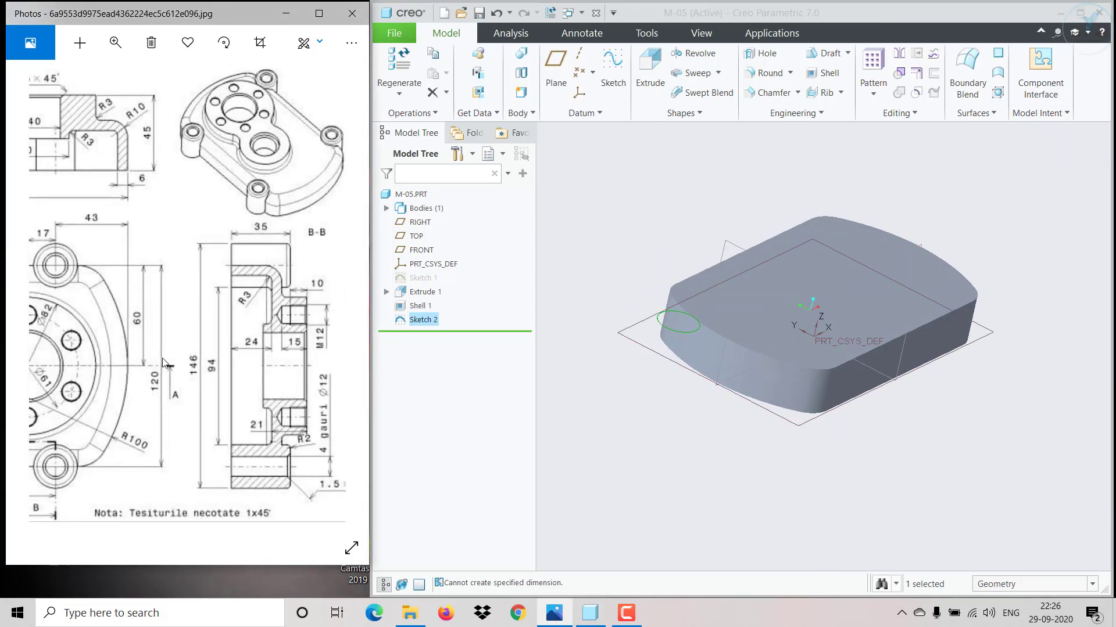
pyautogui.click(652, 79)
pyautogui.click(549, 68)
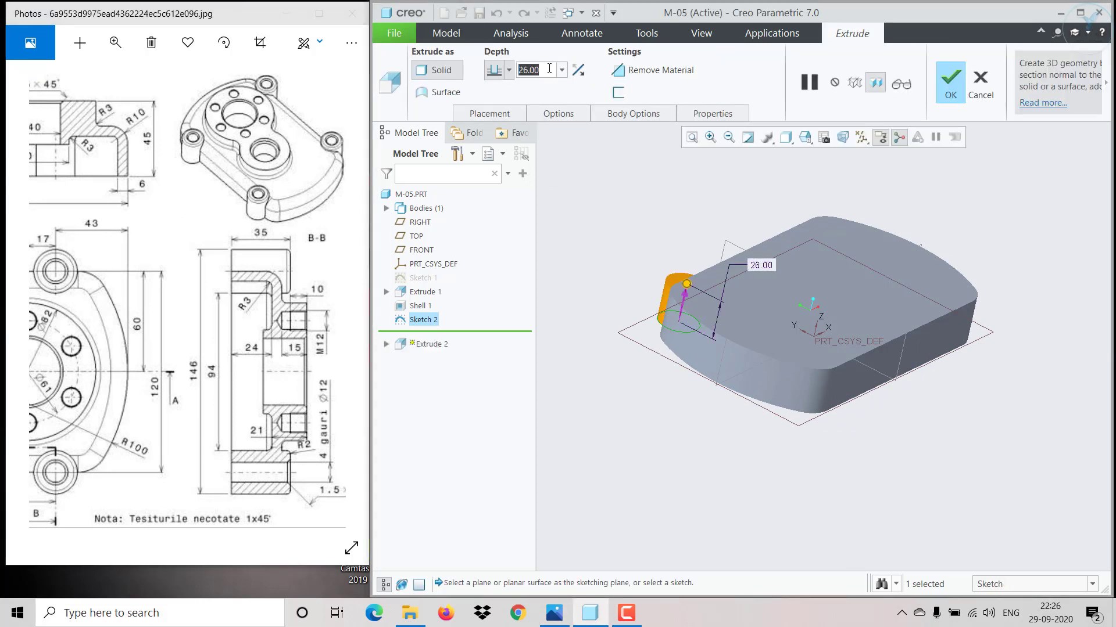
pyautogui.write('35')
pyautogui.press('Return')
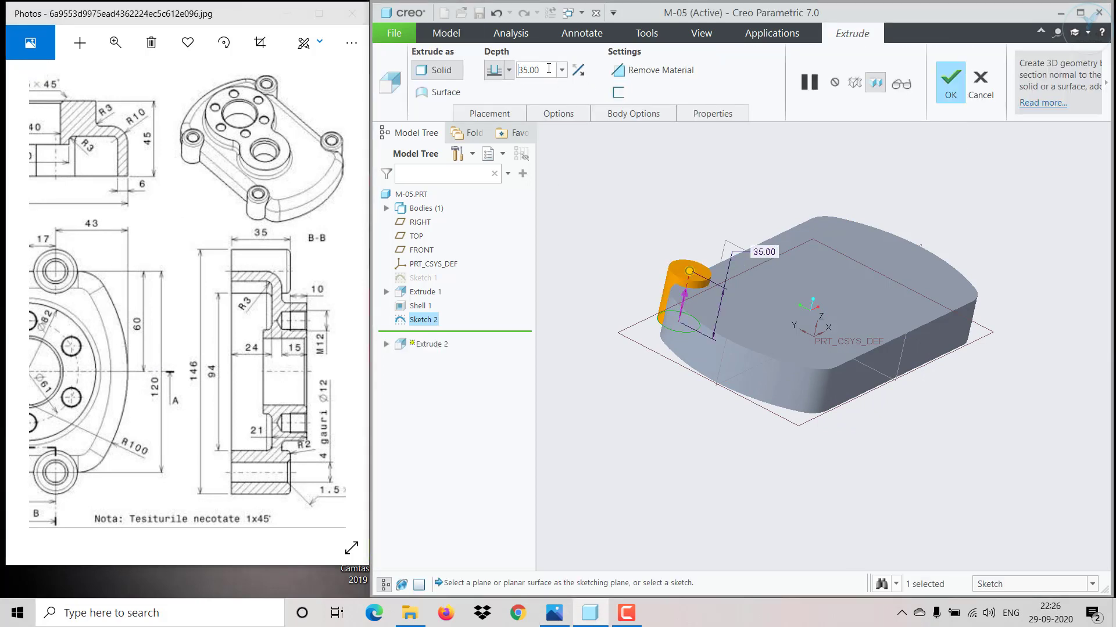
pyautogui.click(950, 87)
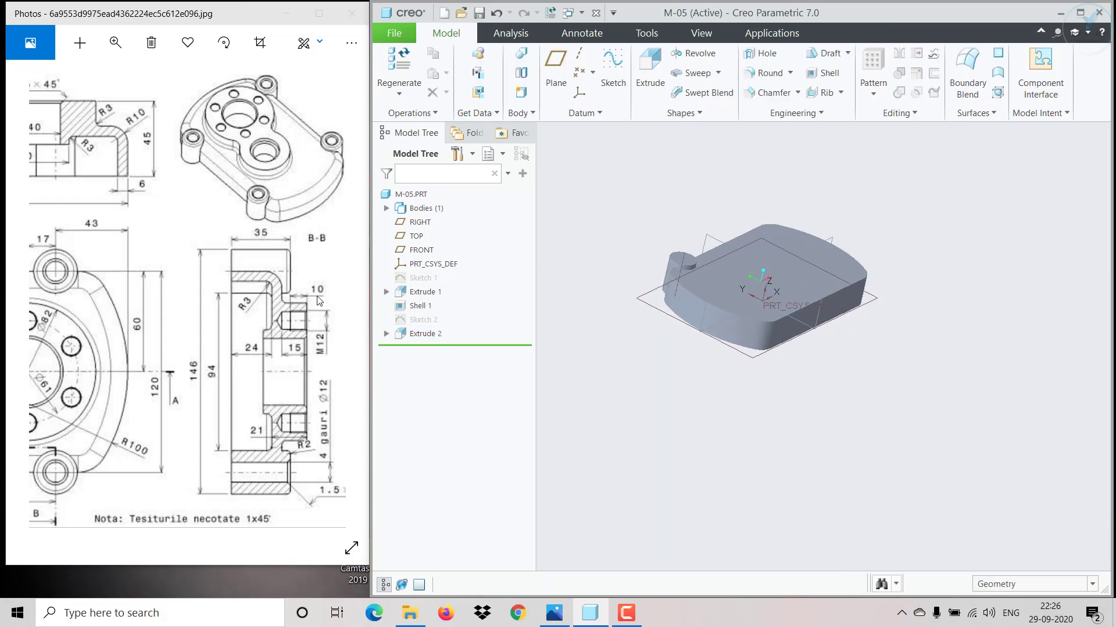
pyautogui.moveTo(208, 316)
pyautogui.mouseDown()
pyautogui.moveTo(232, 360)
pyautogui.moveTo(150, 228)
pyautogui.moveTo(215, 328)
pyautogui.moveTo(78, 254)
pyautogui.moveTo(225, 419)
pyautogui.mouseUp()
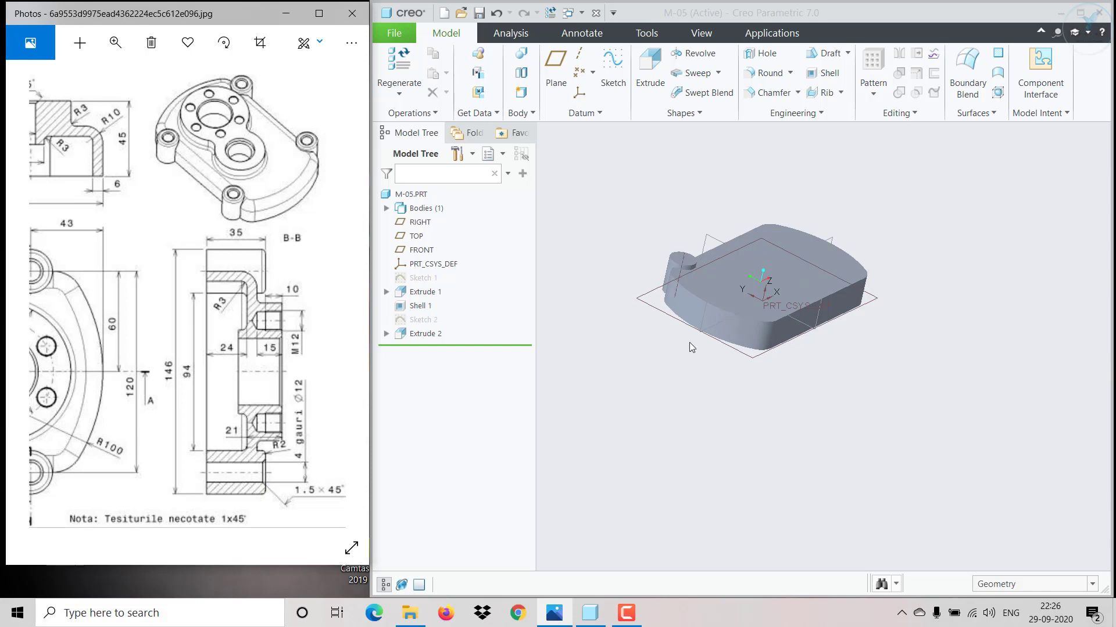
pyautogui.scroll(-5, 702, 294)
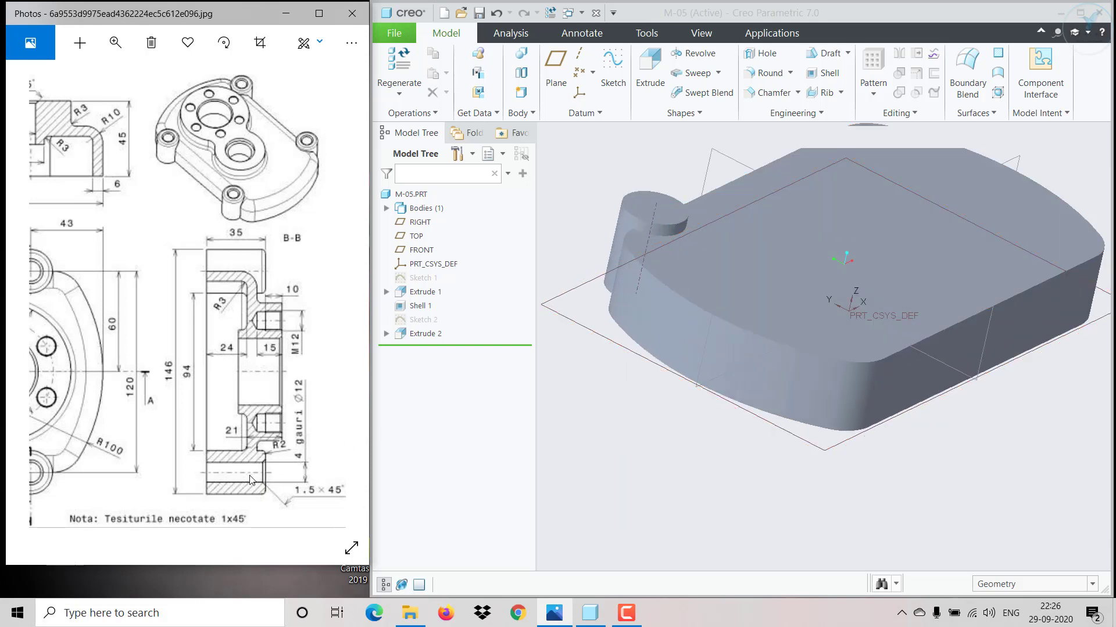
pyautogui.moveTo(625, 345); pyautogui.dragTo(615, 394, button='middle')
# Step: Start a sketch on the boss's end face and draw concentric circles inside the boss edge
pyautogui.click(639, 294)
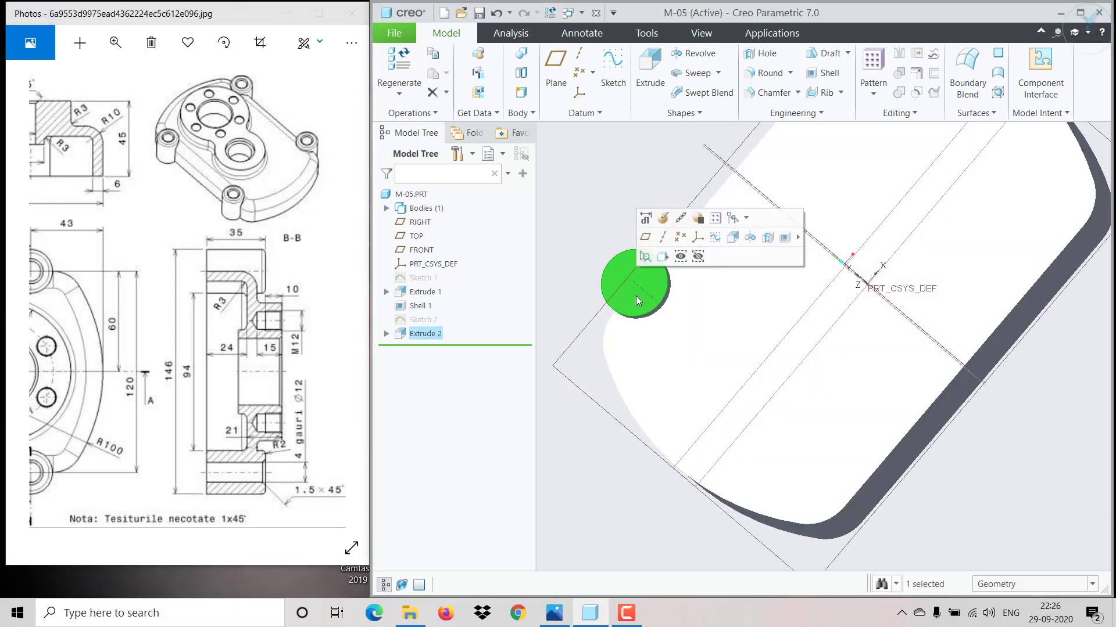
pyautogui.click(715, 237)
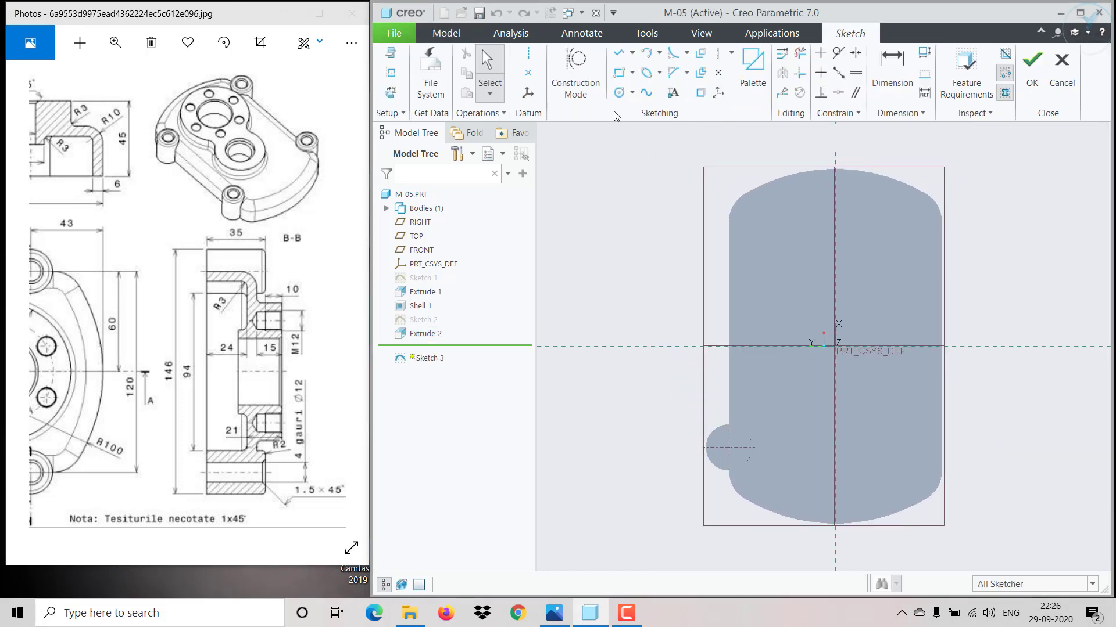
pyautogui.click(630, 93)
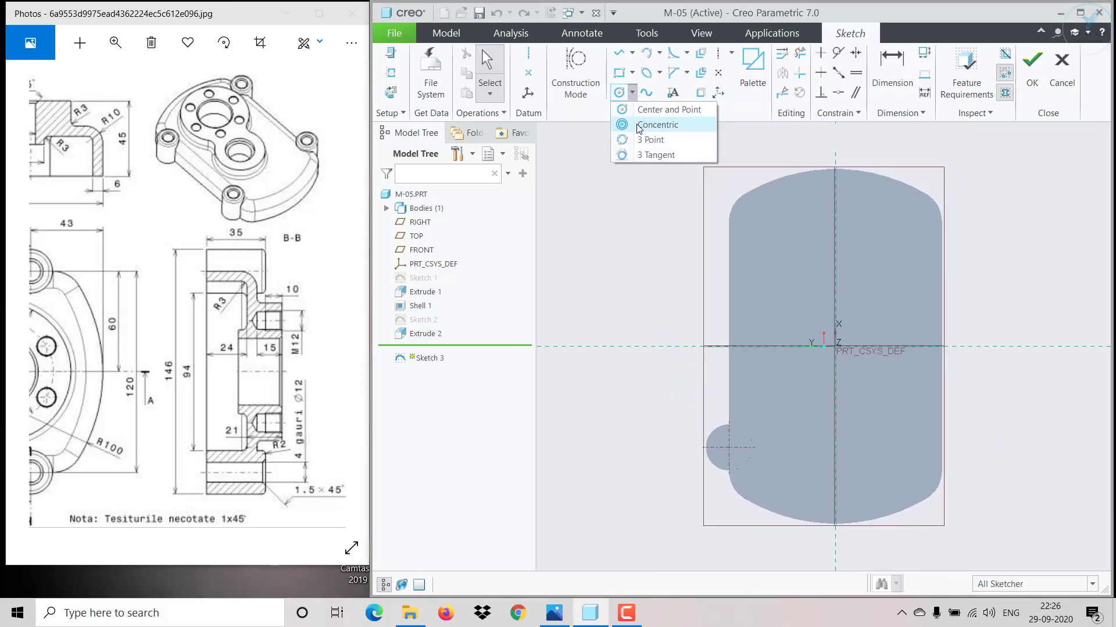
pyautogui.click(650, 125)
pyautogui.scroll(-3, 722, 409)
pyautogui.click(724, 476)
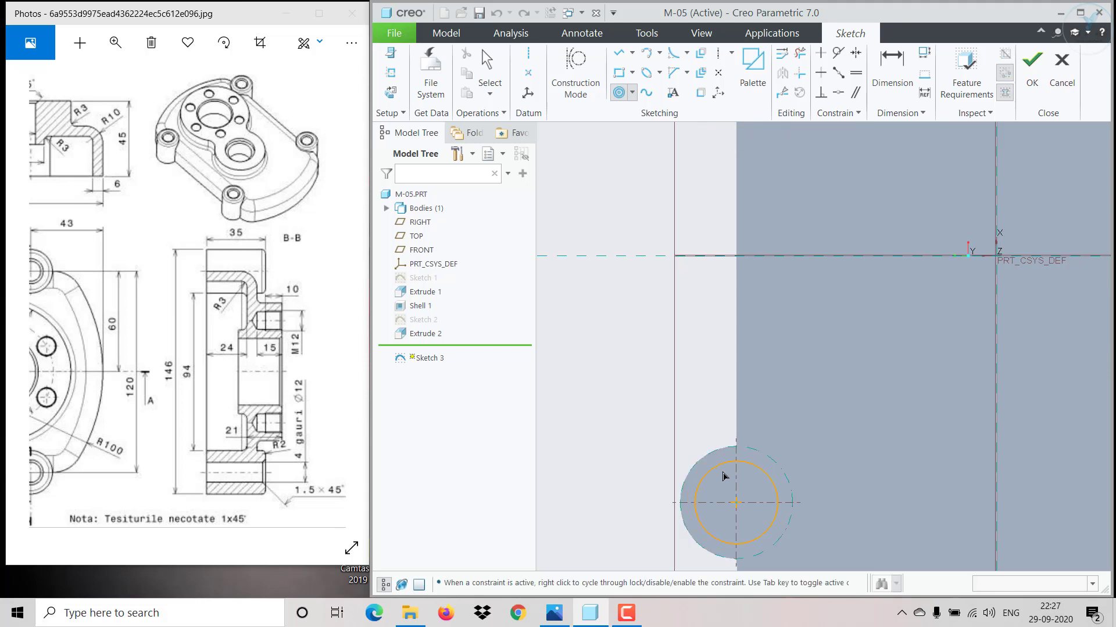
pyautogui.click(724, 473)
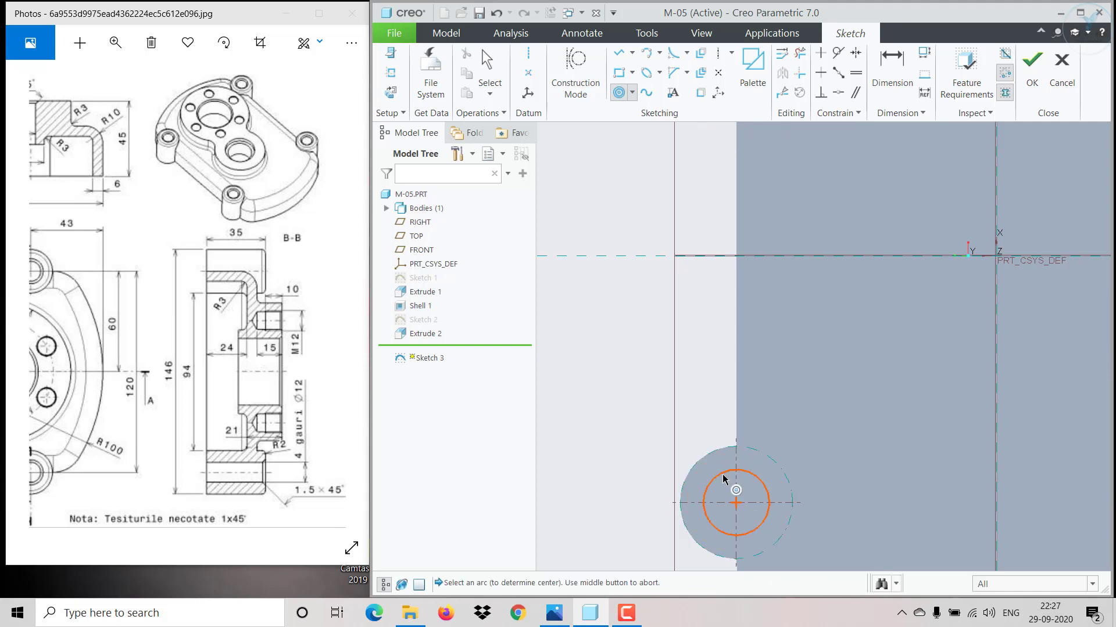
pyautogui.click(723, 474)
pyautogui.middleClick(724, 476)
pyautogui.middleClick(725, 476)
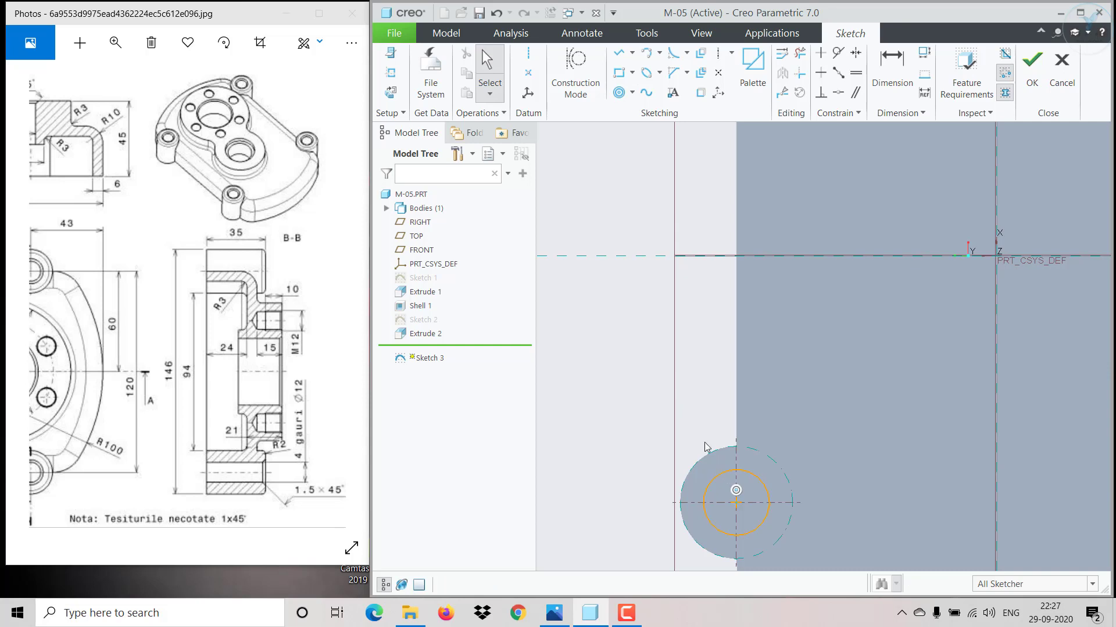
# Step: Set the inner concentric circle's diameter to 12 and finish Sketch 3
pyautogui.click(716, 480)
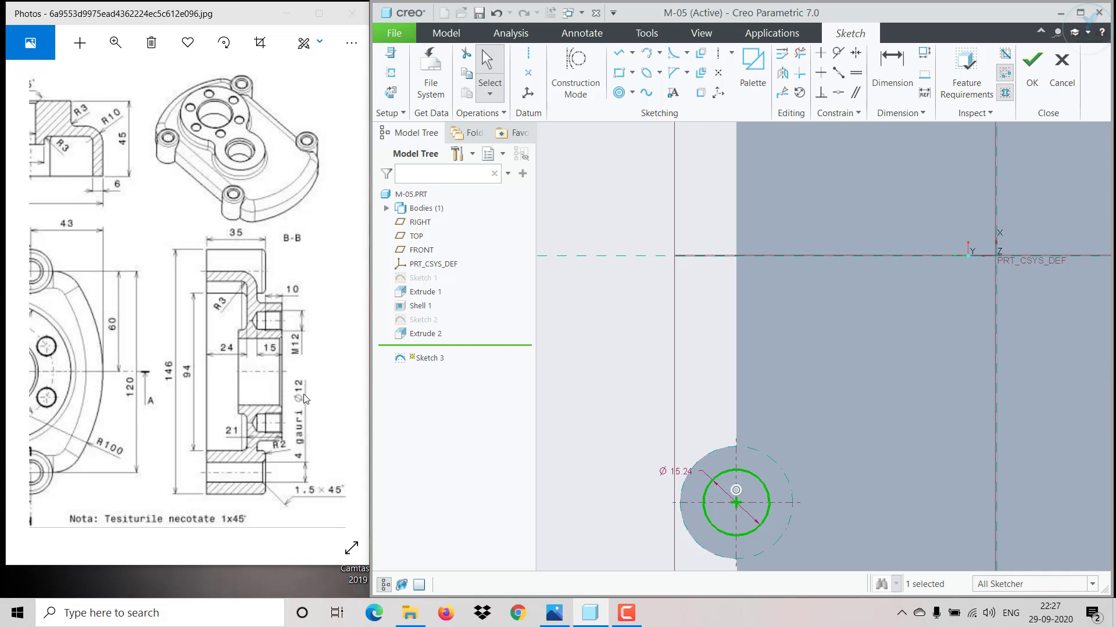
pyautogui.doubleClick(678, 475)
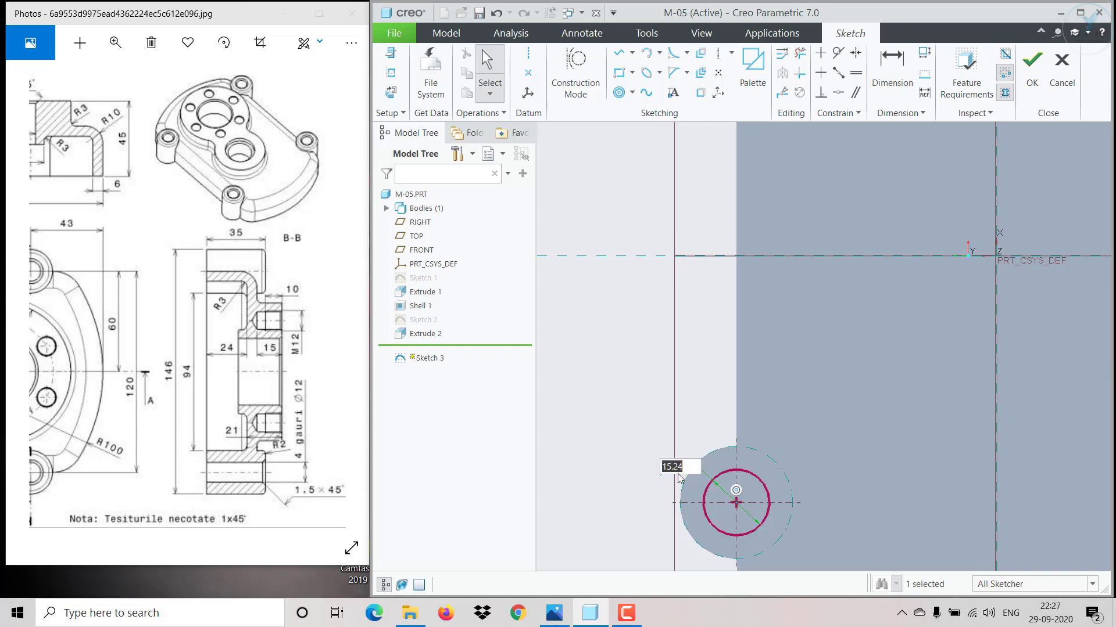
pyautogui.write('12')
pyautogui.press('Return')
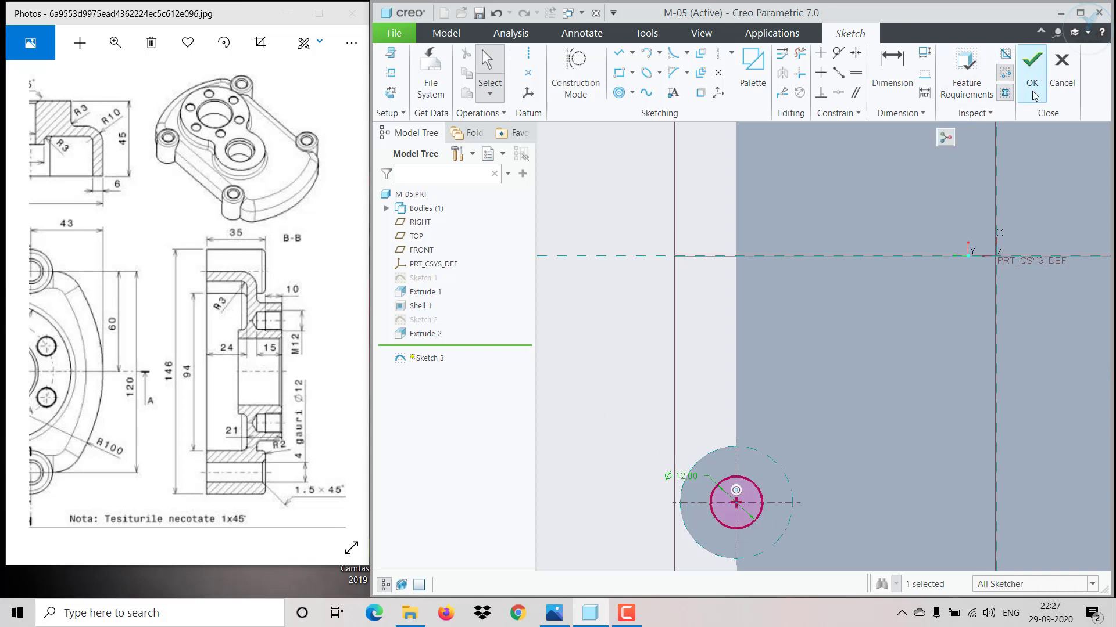
pyautogui.click(1032, 59)
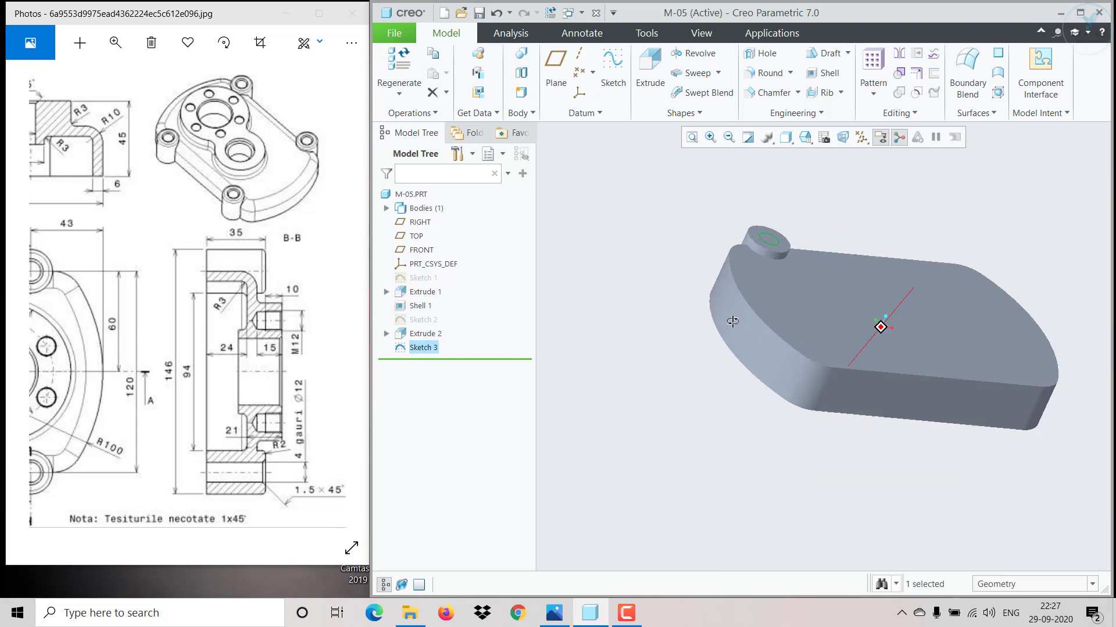
# Step: Cut the Ø12 circle Through All, flipped into the part, boring the boss
pyautogui.click(650, 69)
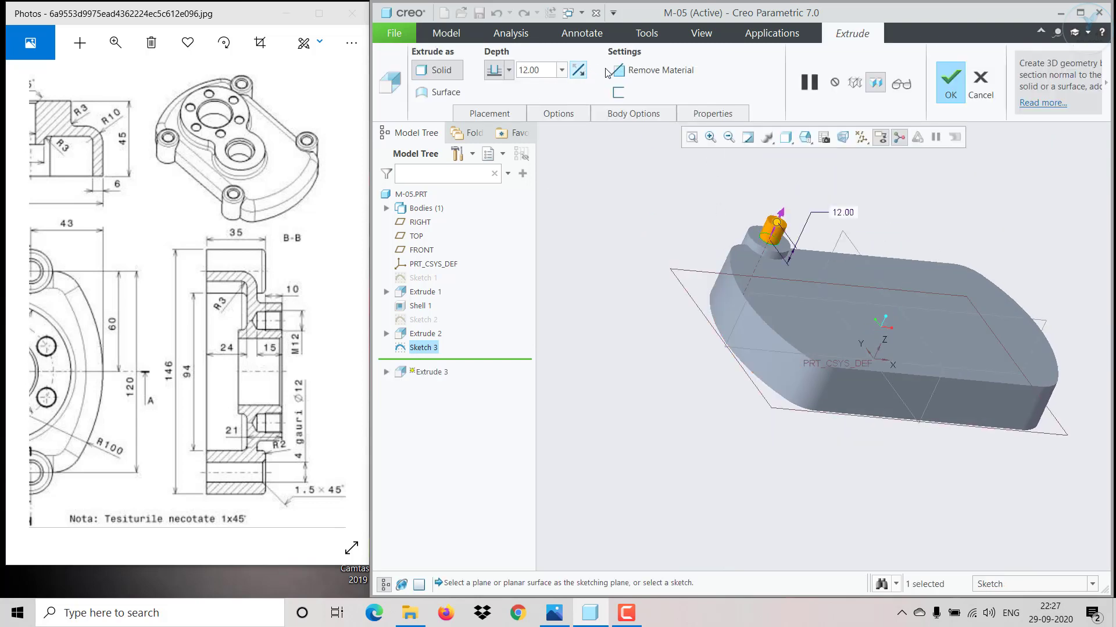
pyautogui.click(652, 70)
pyautogui.click(578, 70)
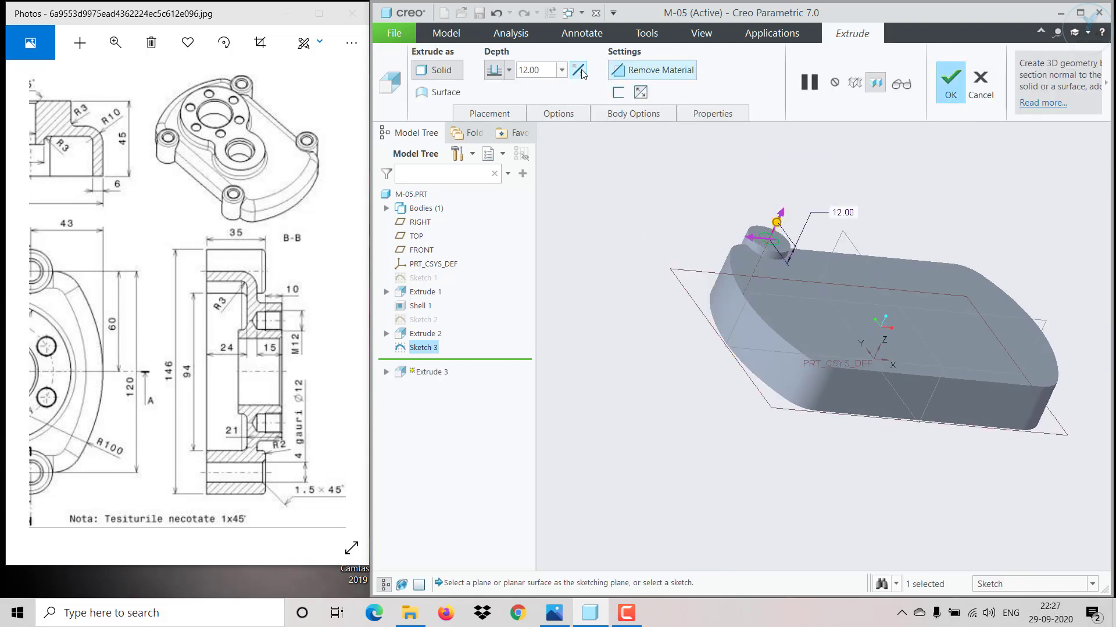
pyautogui.click(508, 70)
pyautogui.click(494, 153)
pyautogui.click(951, 81)
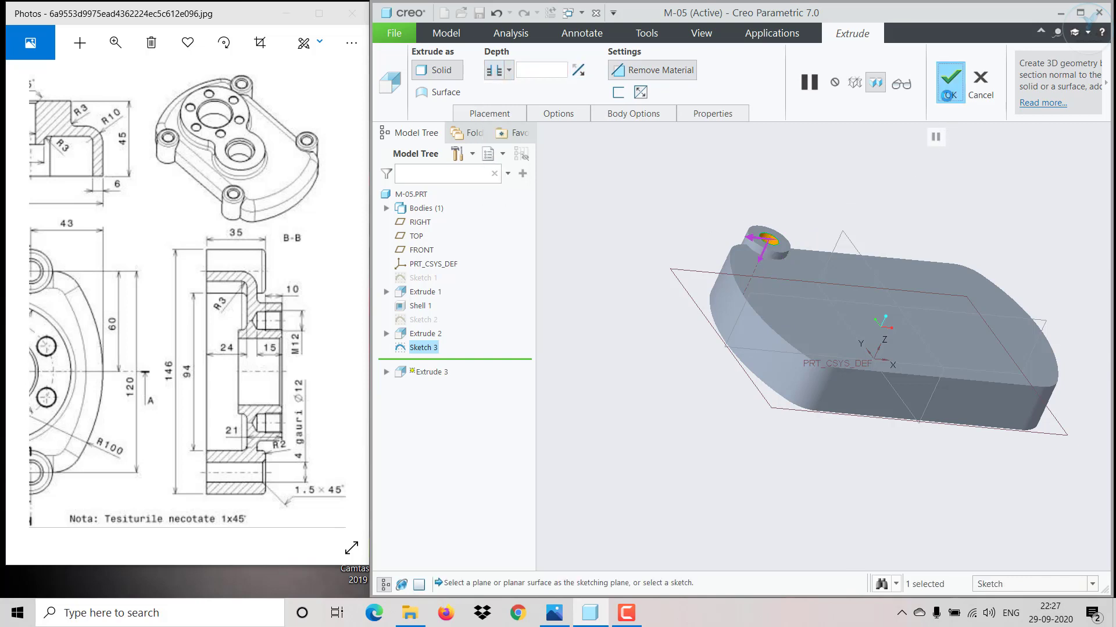
pyautogui.scroll(-5, 772, 250)
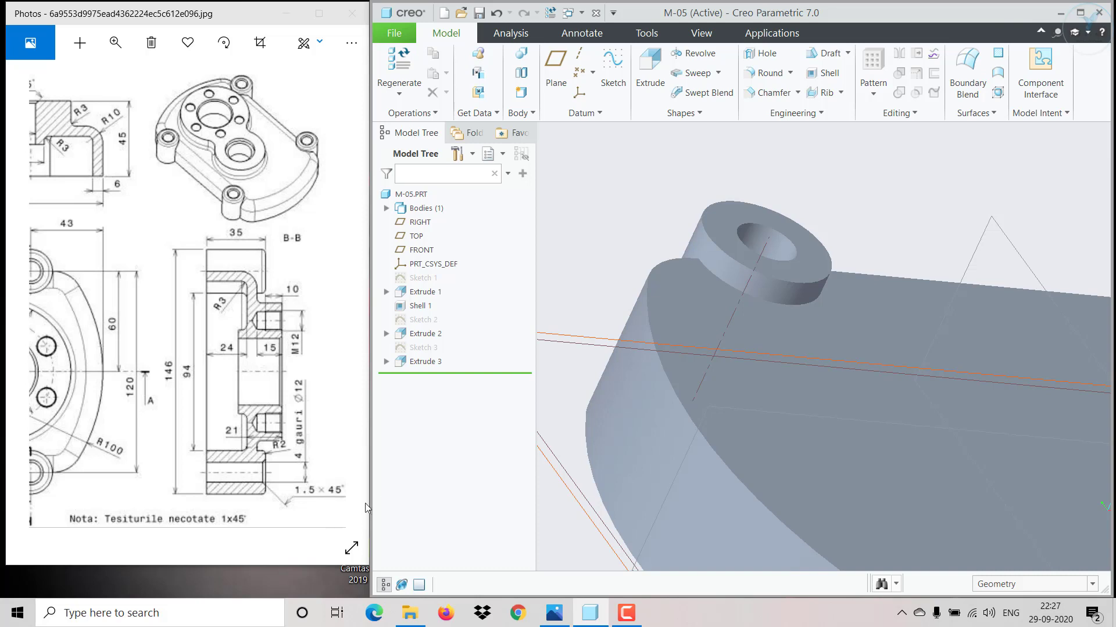
# Step: Chamfer the boss hole's top edge with a 45 x D scheme, D = 1.5
pyautogui.click(767, 93)
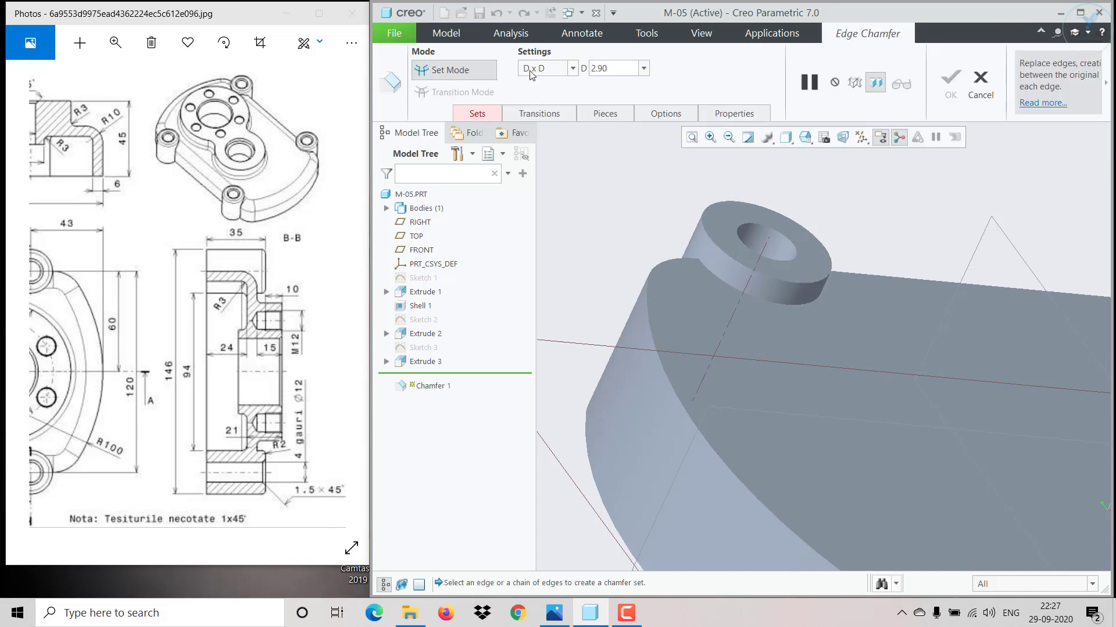
pyautogui.click(572, 69)
pyautogui.click(550, 110)
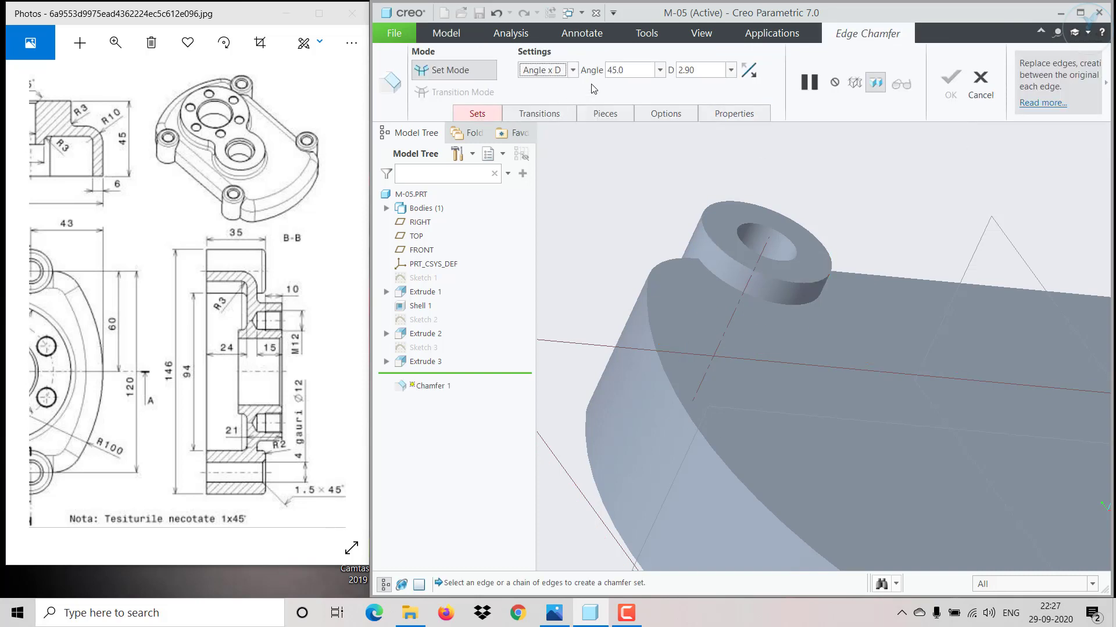
pyautogui.click(573, 69)
pyautogui.click(546, 122)
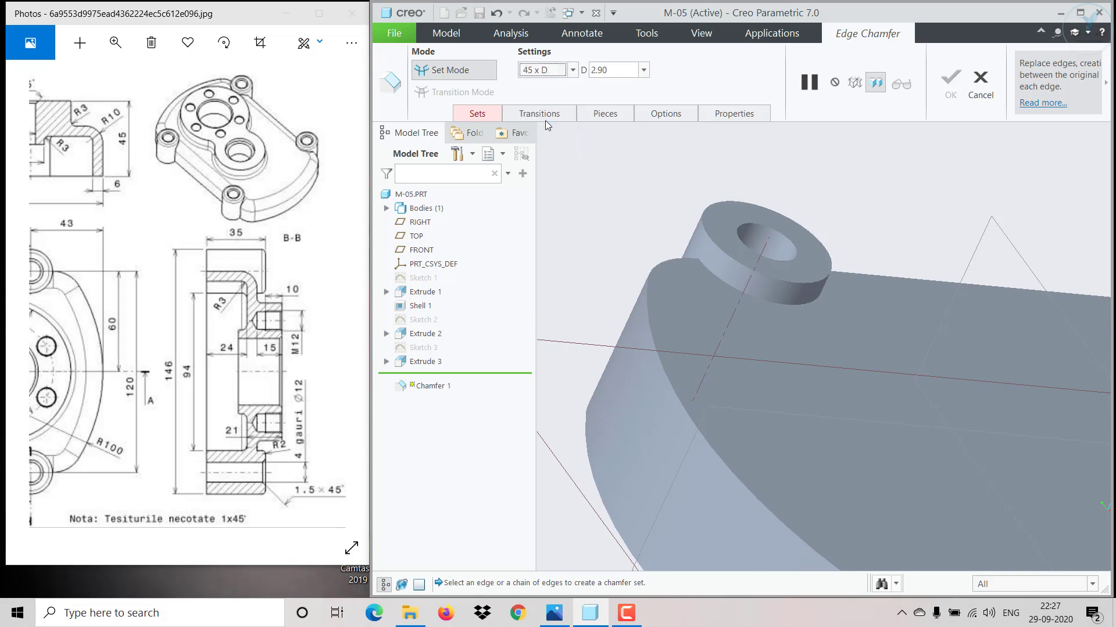
pyautogui.click(610, 70)
pyautogui.moveTo(603, 71); pyautogui.dragTo(584, 77)
pyautogui.write('1.5')
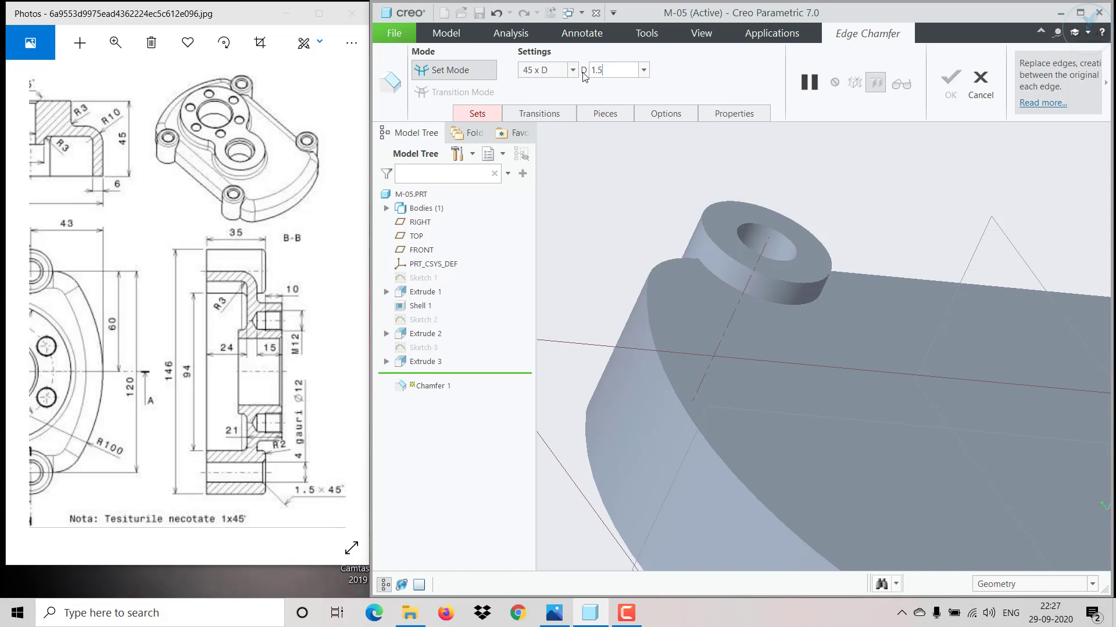
pyautogui.press('Return')
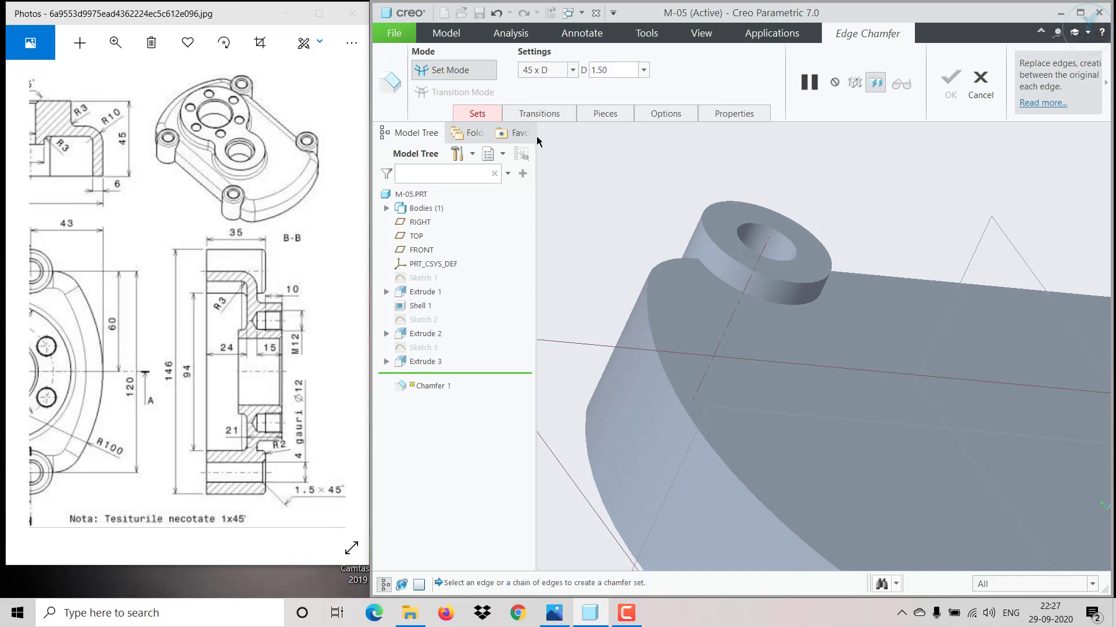
pyautogui.click(742, 231)
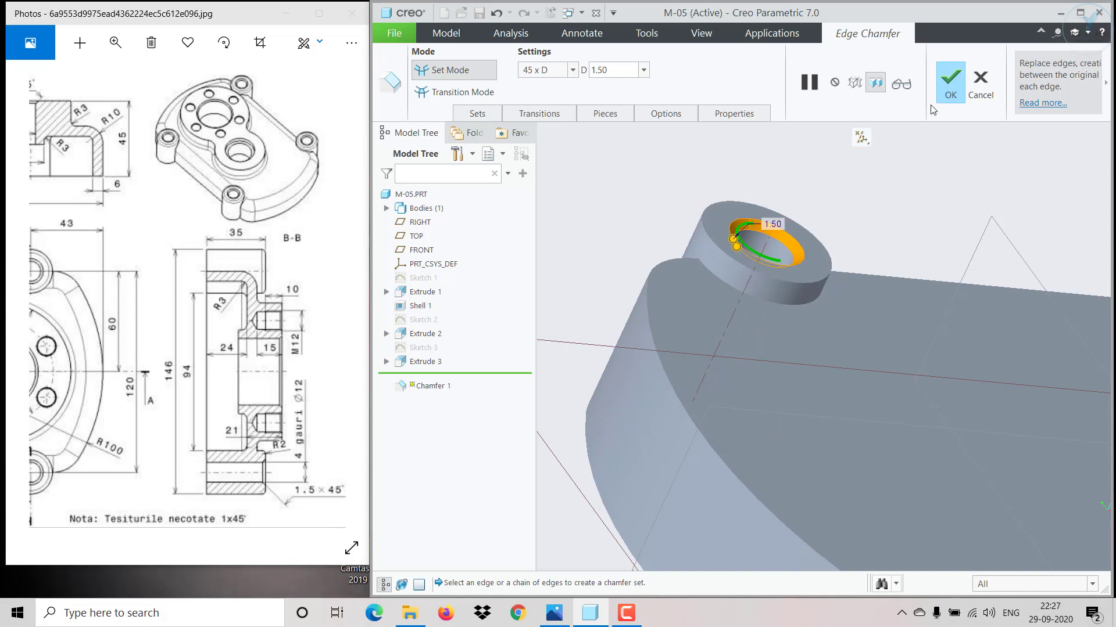
pyautogui.middleClick(795, 226)
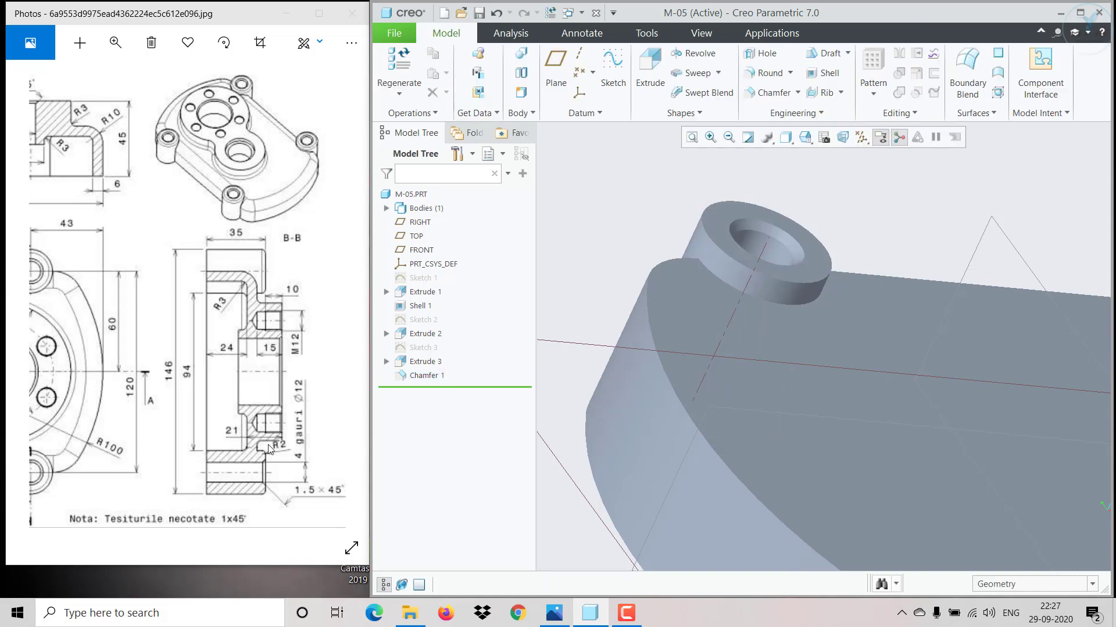
# Step: Round the boss's outer top edge with radius 2
pyautogui.click(767, 73)
pyautogui.click(723, 203)
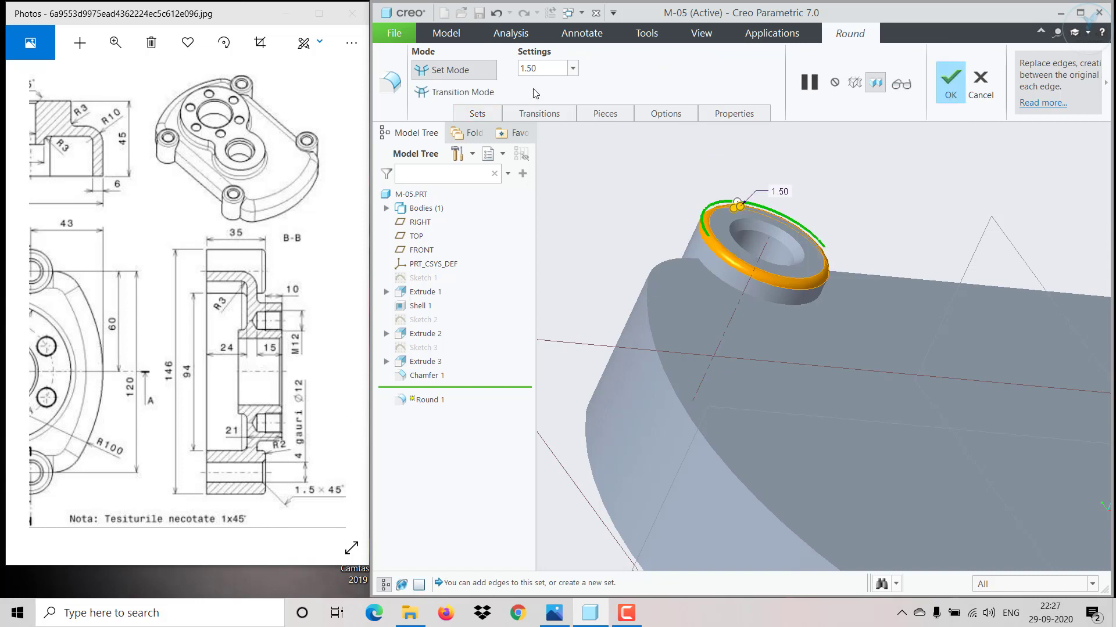
pyautogui.doubleClick(542, 71)
pyautogui.write('2')
pyautogui.press('Return')
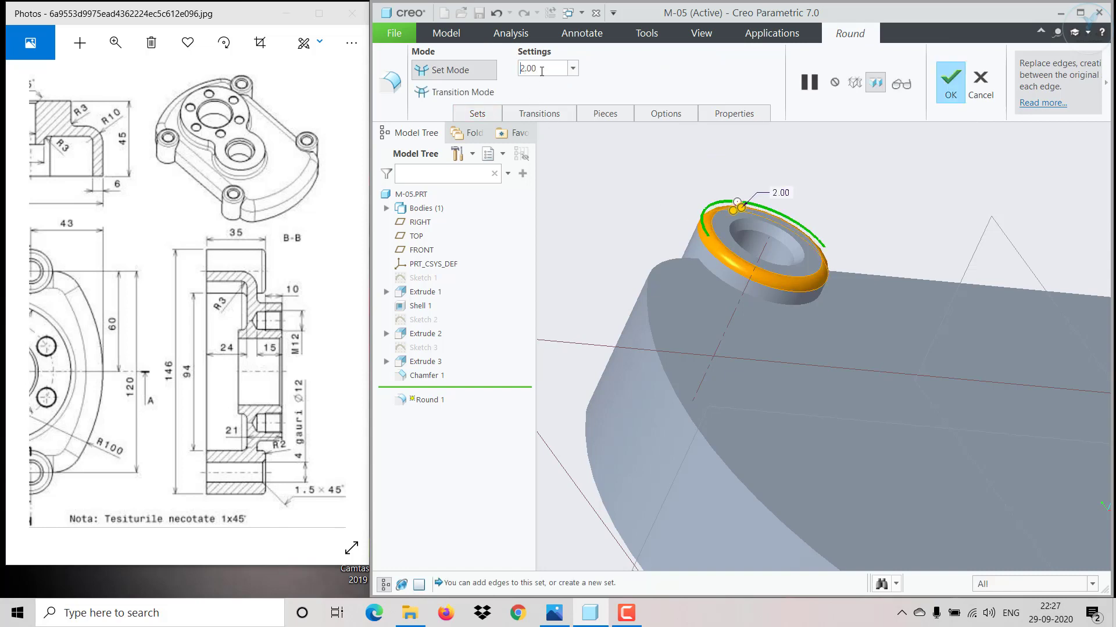
pyautogui.click(951, 81)
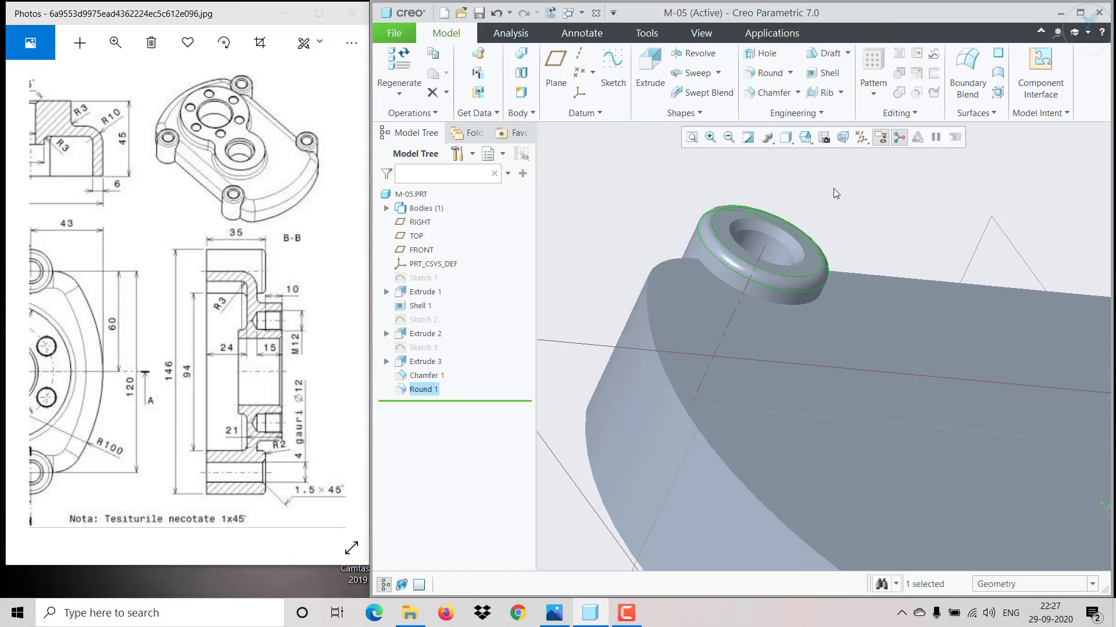
pyautogui.moveTo(834, 194)
pyautogui.mouseDown(button='middle')
pyautogui.moveTo(814, 259)
pyautogui.moveTo(789, 277)
pyautogui.moveTo(845, 198)
pyautogui.moveTo(773, 273)
pyautogui.mouseUp(button='middle')
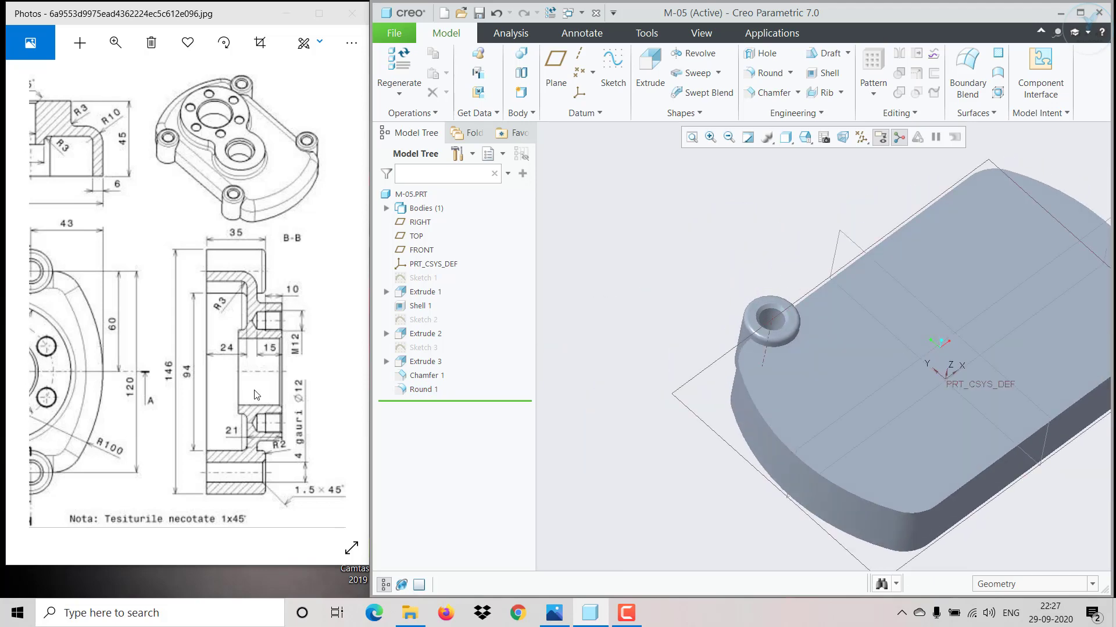
pyautogui.moveTo(235, 418); pyautogui.dragTo(305, 343)
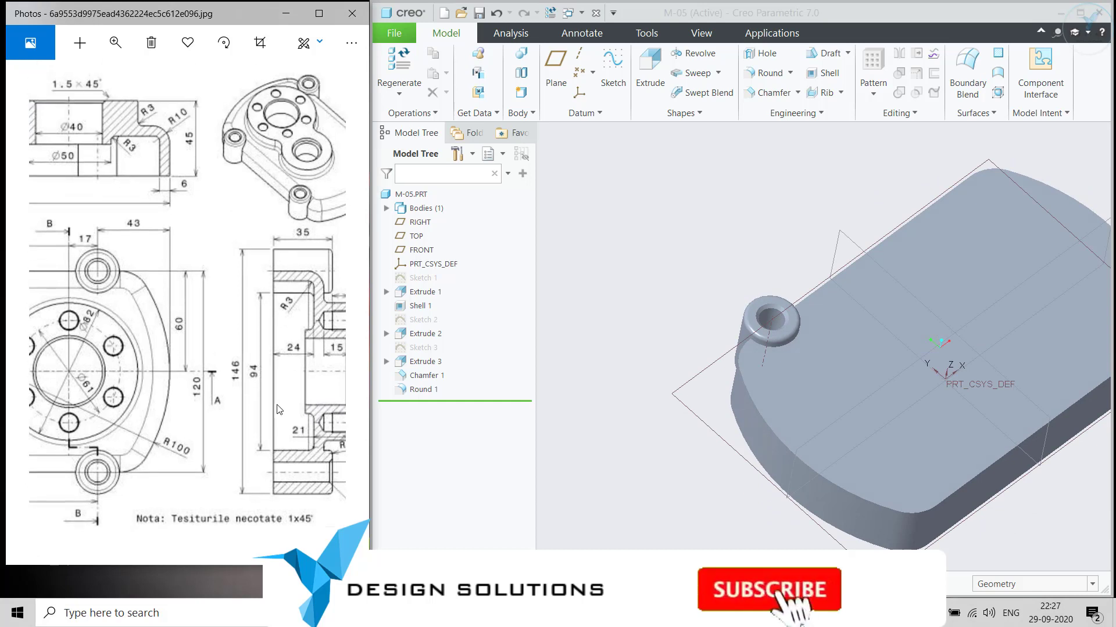
pyautogui.moveTo(713, 444)
pyautogui.mouseDown(button='middle')
pyautogui.moveTo(685, 333)
pyautogui.moveTo(703, 364)
pyautogui.moveTo(699, 420)
pyautogui.moveTo(652, 443)
pyautogui.mouseUp(button='middle')
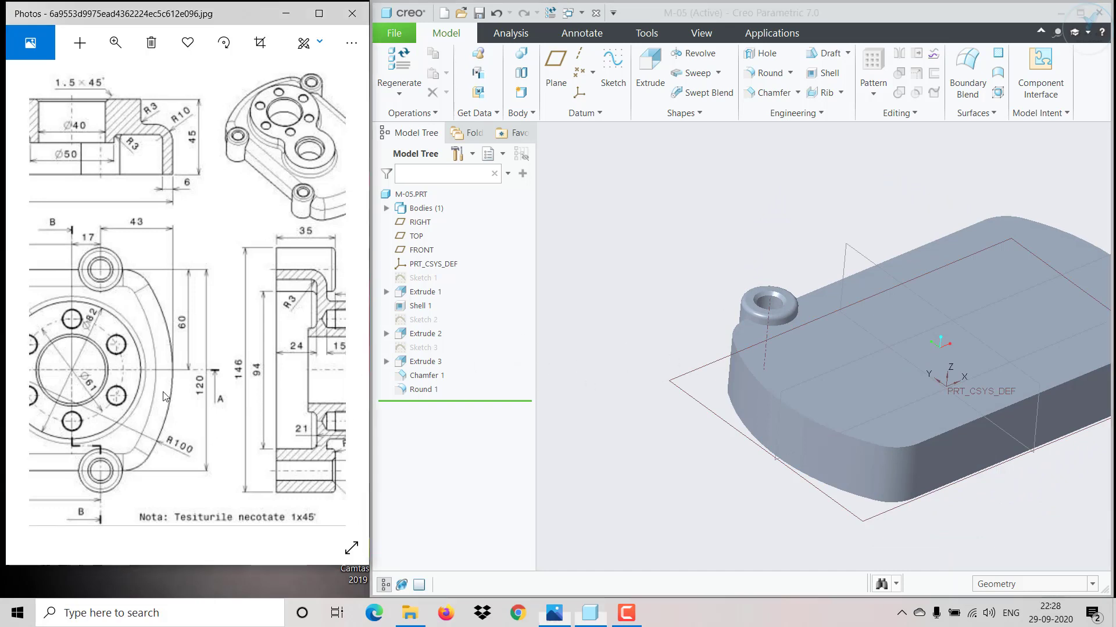
pyautogui.moveTo(132, 417)
pyautogui.mouseDown()
pyautogui.moveTo(307, 374)
pyautogui.moveTo(284, 395)
pyautogui.moveTo(210, 384)
pyautogui.moveTo(267, 366)
pyautogui.moveTo(156, 356)
pyautogui.mouseUp()
pyautogui.scroll(2, 156, 355)
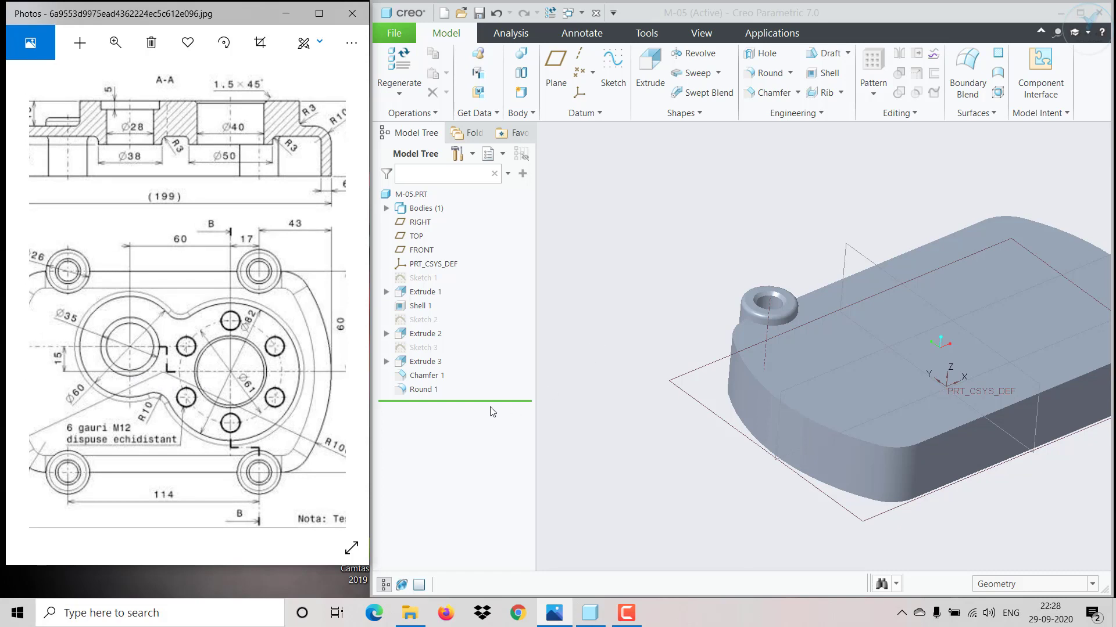
# Step: Select the boss's round, chamfer, hole cut and Extrude 2, and start a Direction geometry pattern
pyautogui.click(422, 390)
pyautogui.keyDown('ctrl'); pyautogui.click(424, 375); pyautogui.keyUp('ctrl')
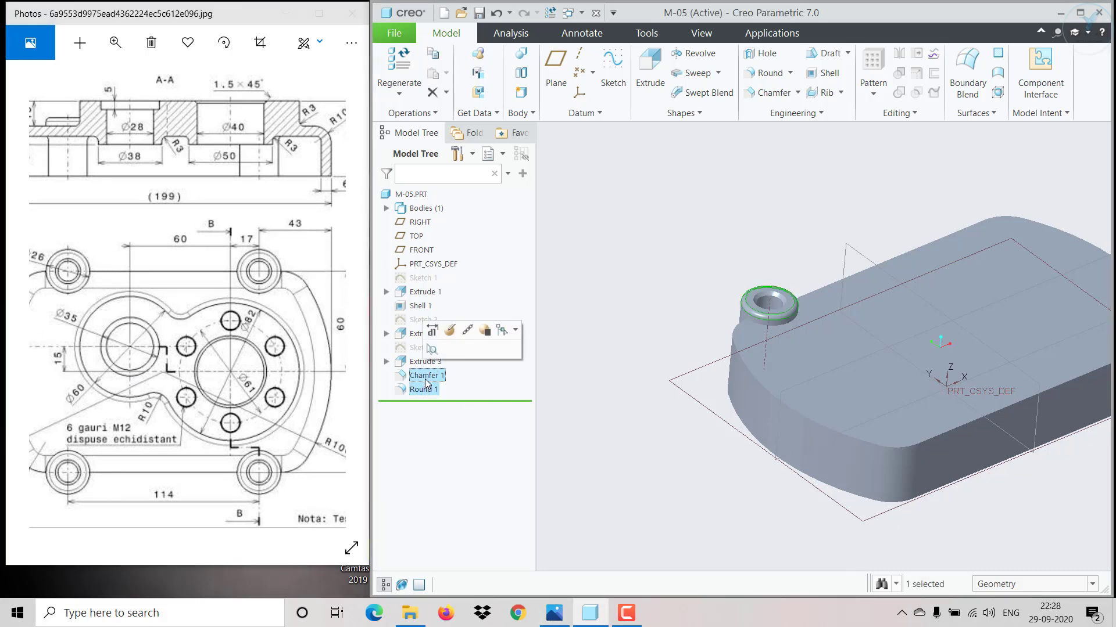
pyautogui.keyDown('ctrl'); pyautogui.click(424, 361); pyautogui.keyUp('ctrl')
pyautogui.keyDown('ctrl'); pyautogui.click(413, 336); pyautogui.keyUp('ctrl')
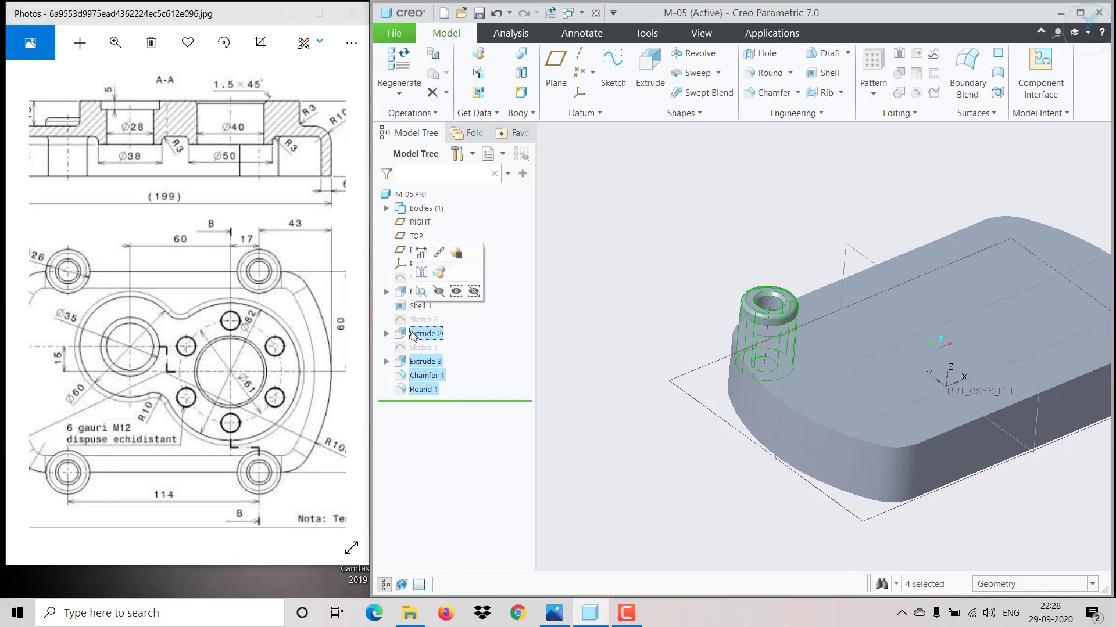
pyautogui.click(873, 94)
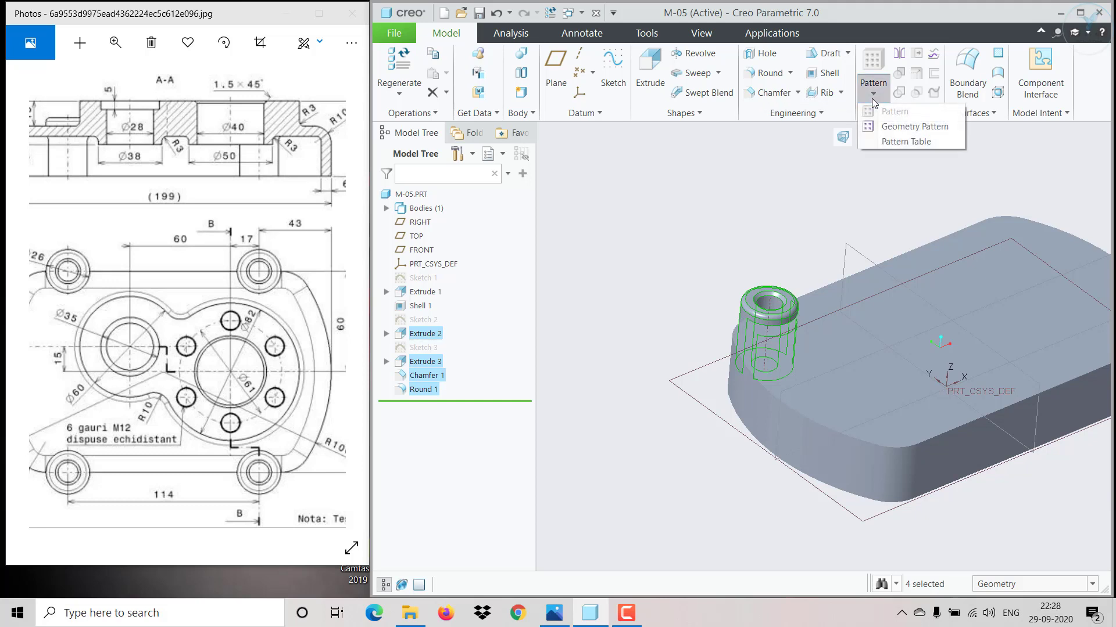
pyautogui.click(887, 128)
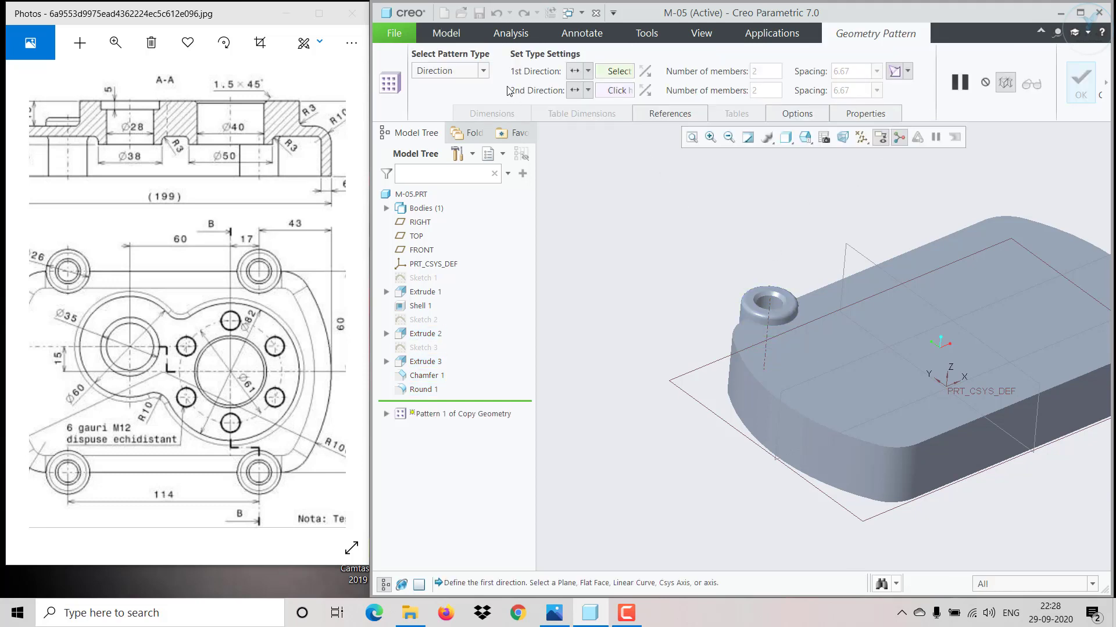
pyautogui.click(482, 71)
pyautogui.click(463, 107)
# Step: Use the TOP plane as first direction with spacing 120, flipped toward the far edge
pyautogui.click(849, 369)
pyautogui.moveTo(739, 299)
pyautogui.mouseDown(button='middle')
pyautogui.moveTo(756, 327)
pyautogui.moveTo(750, 342)
pyautogui.moveTo(735, 313)
pyautogui.mouseUp(button='middle')
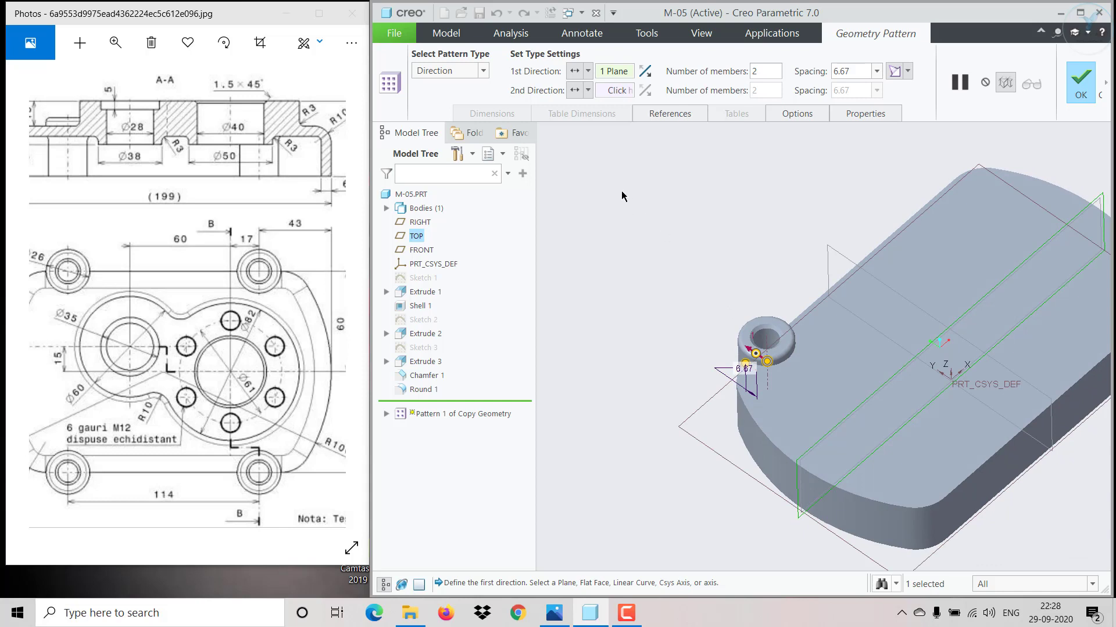
pyautogui.scroll(2, 668, 183)
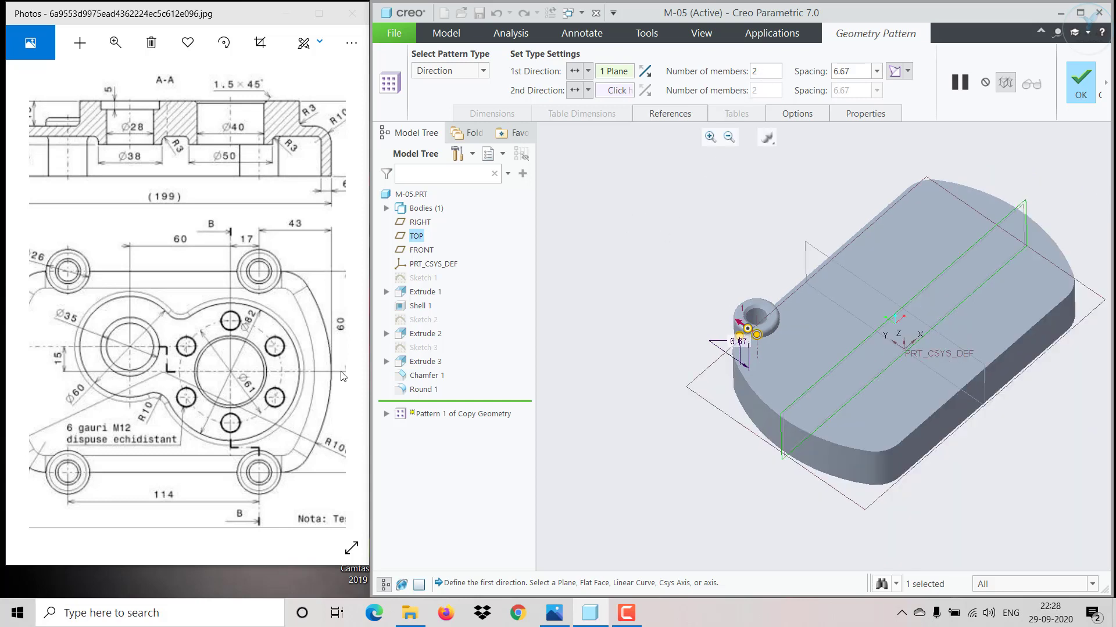
pyautogui.click(324, 358)
pyautogui.hscroll(3, 325, 325)
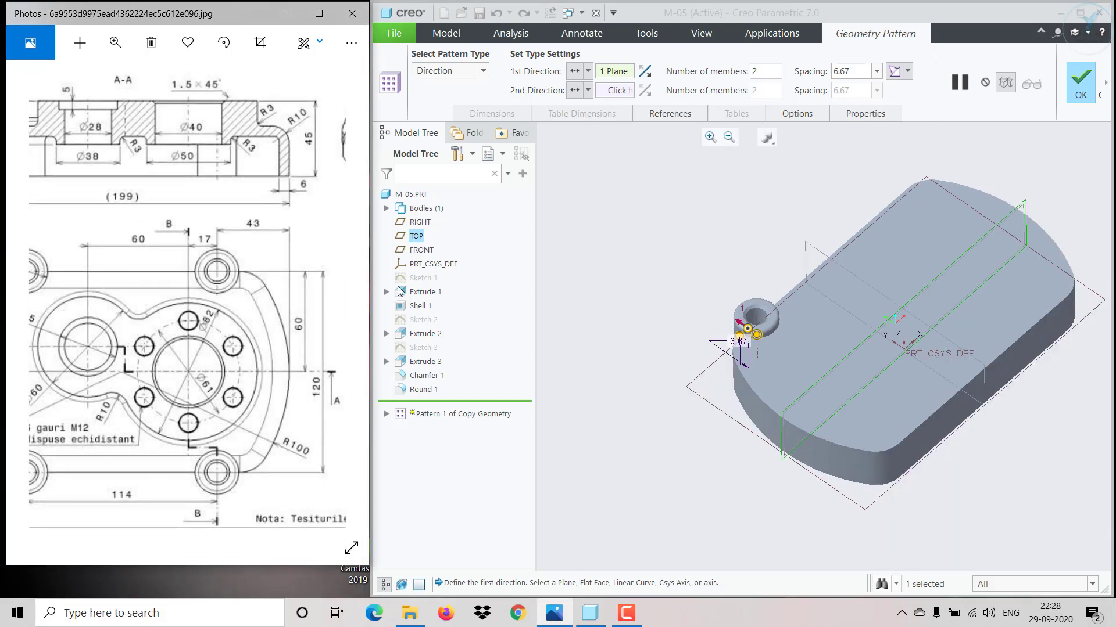
pyautogui.click(852, 71)
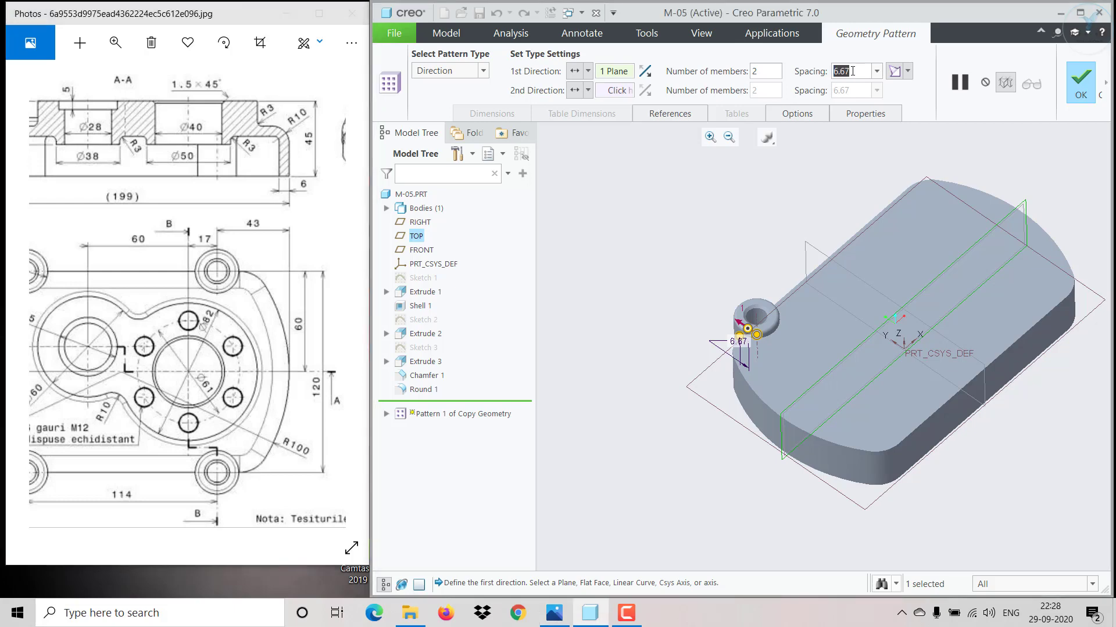
pyautogui.write('120')
pyautogui.press('Return')
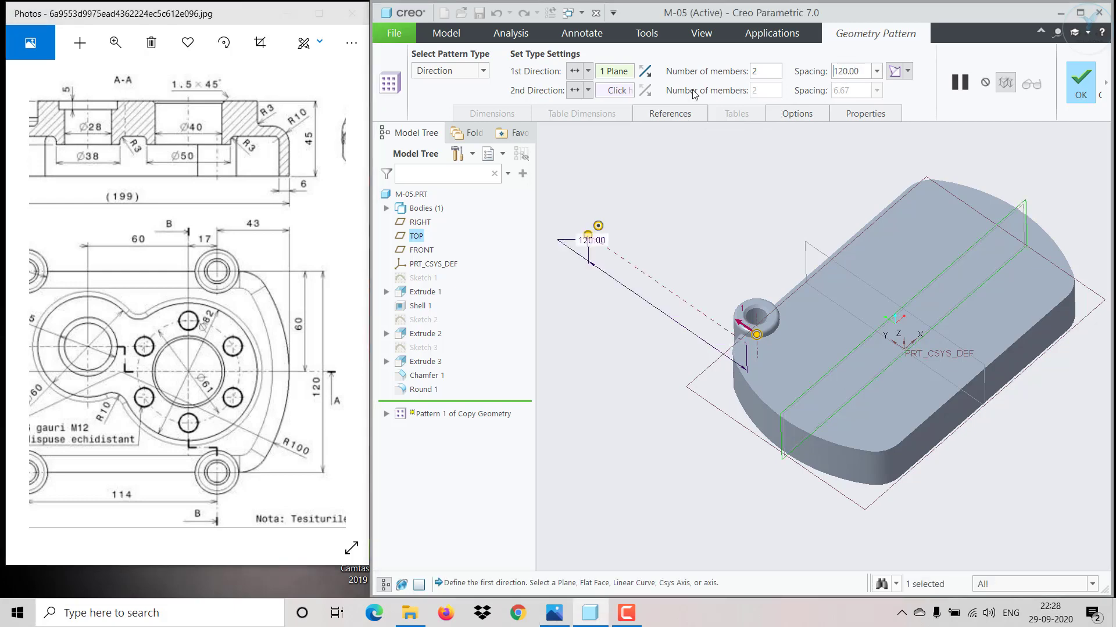
pyautogui.click(645, 72)
pyautogui.moveTo(748, 285)
pyautogui.mouseDown(button='middle')
pyautogui.moveTo(773, 303)
pyautogui.moveTo(751, 296)
pyautogui.mouseUp(button='middle')
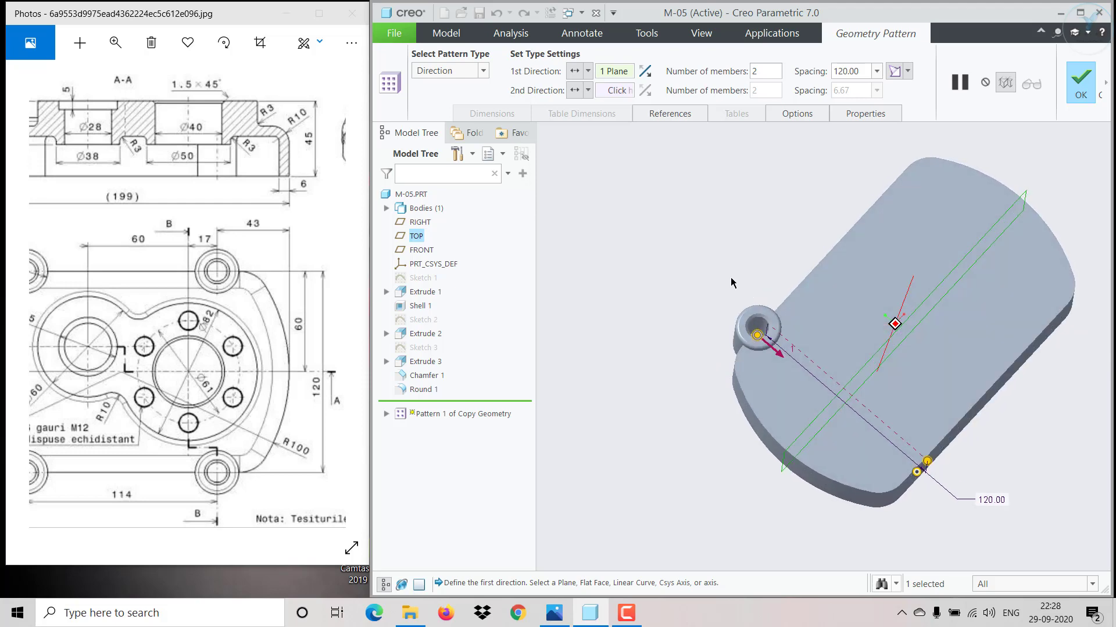
# Step: Add the RIGHT plane as second direction with spacing 114 and finish the pattern
pyautogui.click(614, 90)
pyautogui.click(834, 262)
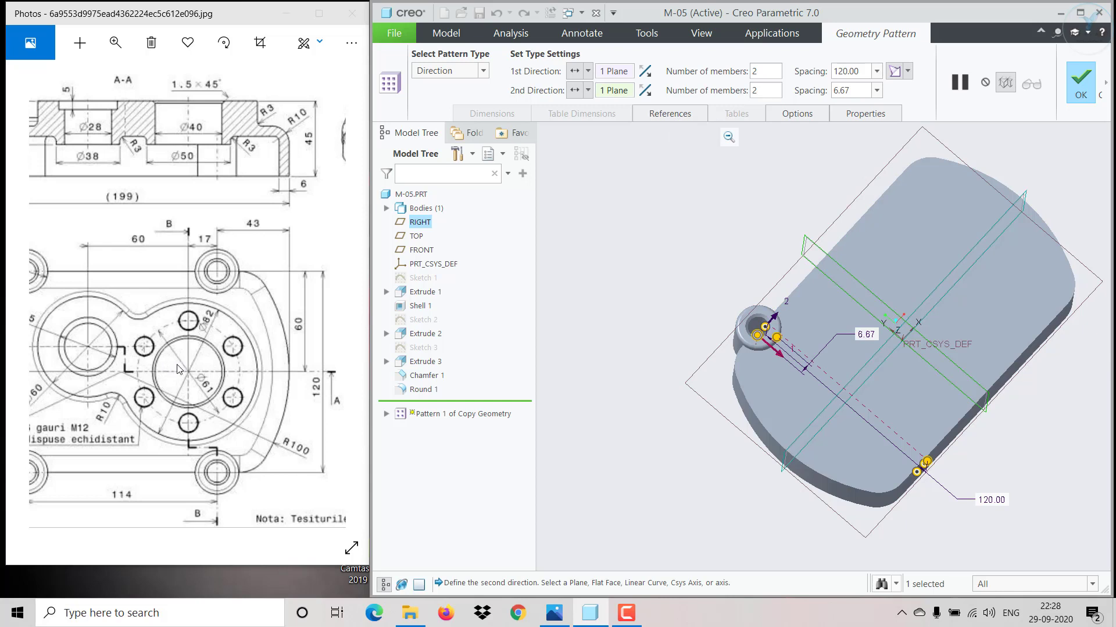
pyautogui.moveTo(179, 370); pyautogui.dragTo(252, 369)
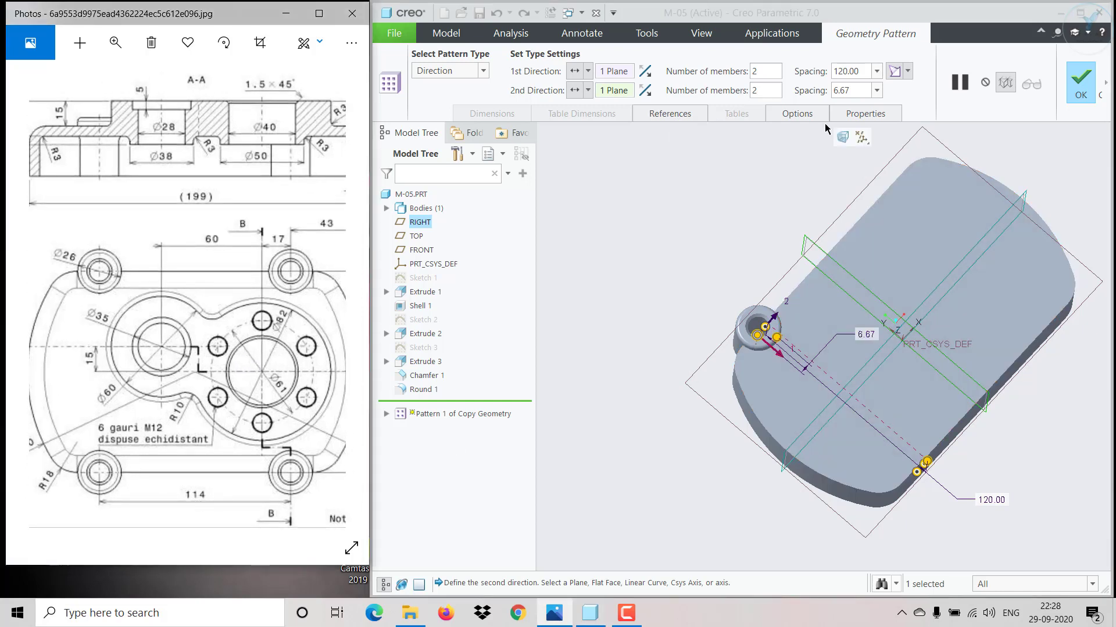
pyautogui.click(851, 91)
pyautogui.write('1')
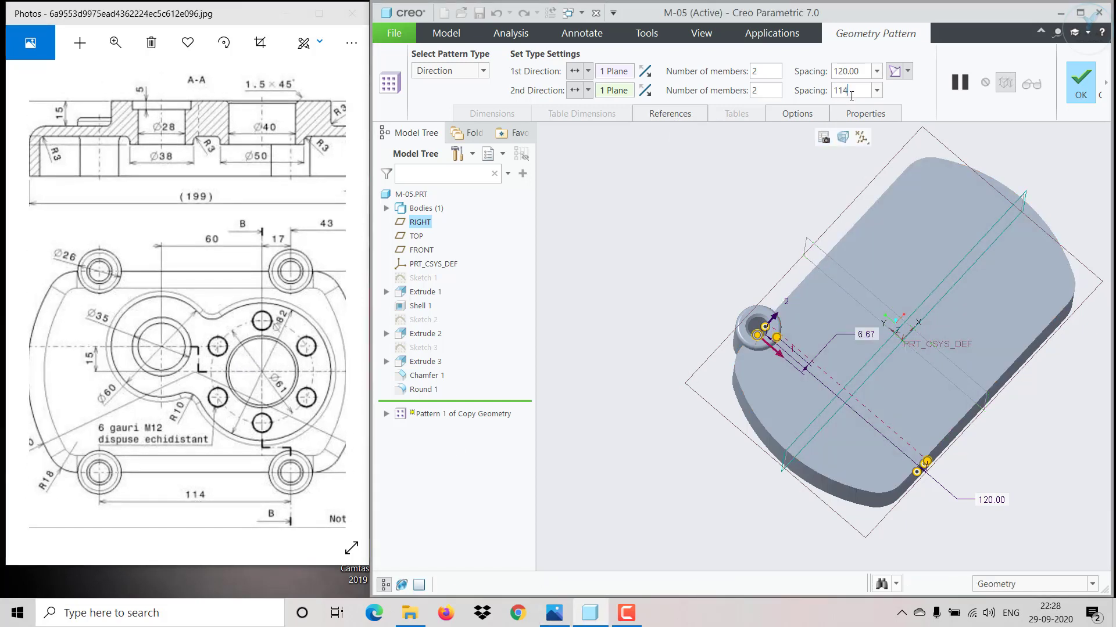
pyautogui.write('14')
pyautogui.press('Return')
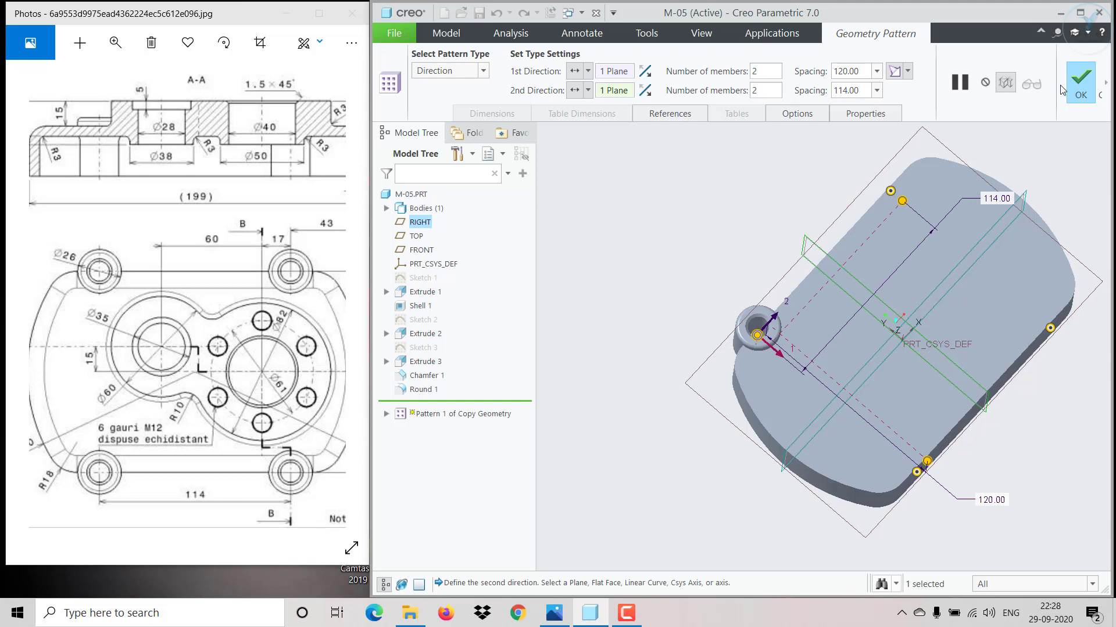
pyautogui.click(1072, 87)
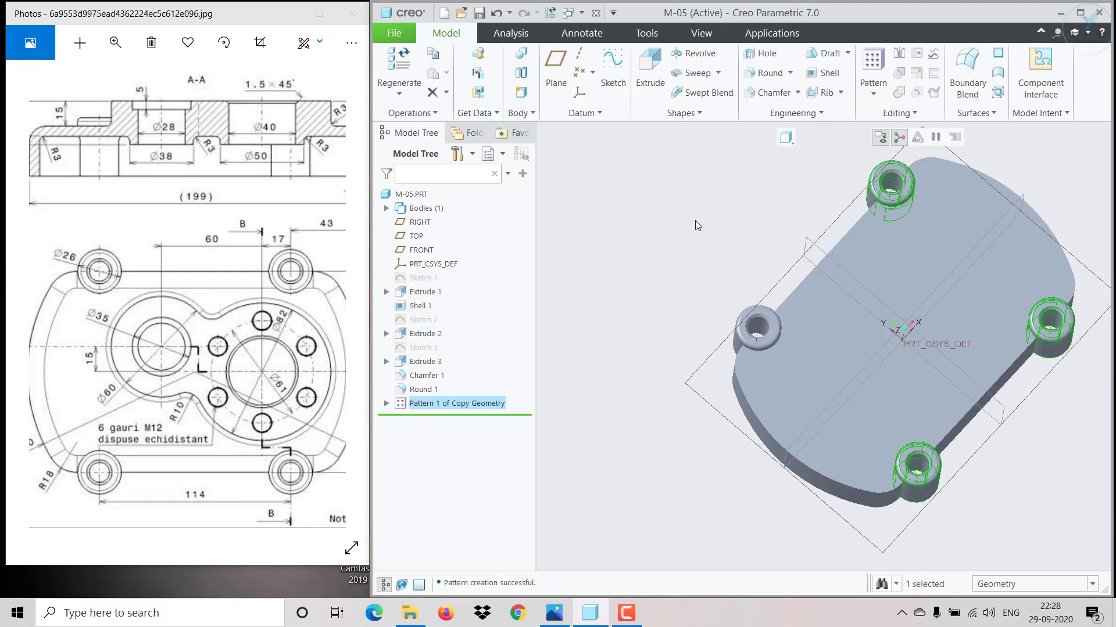
pyautogui.moveTo(667, 273); pyautogui.dragTo(570, 289, button='middle')
pyautogui.scroll(4, 911, 446)
pyautogui.scroll(3, 911, 445)
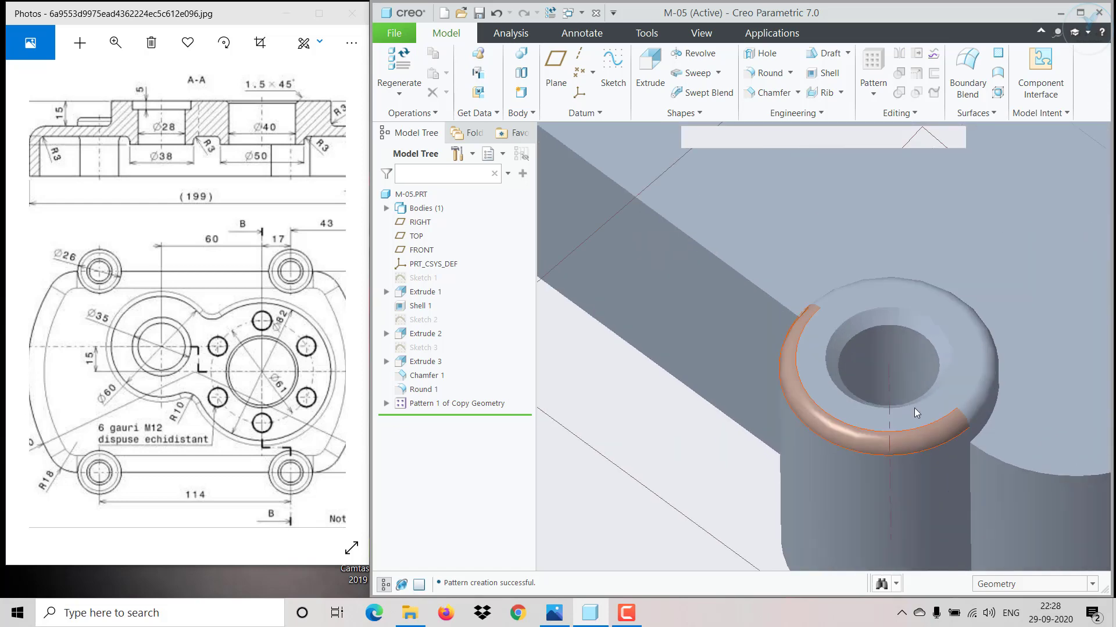
pyautogui.scroll(-8, 907, 343)
pyautogui.moveTo(881, 366)
pyautogui.mouseDown(button='middle')
pyautogui.moveTo(939, 359)
pyautogui.moveTo(942, 383)
pyautogui.moveTo(929, 386)
pyautogui.mouseUp(button='middle')
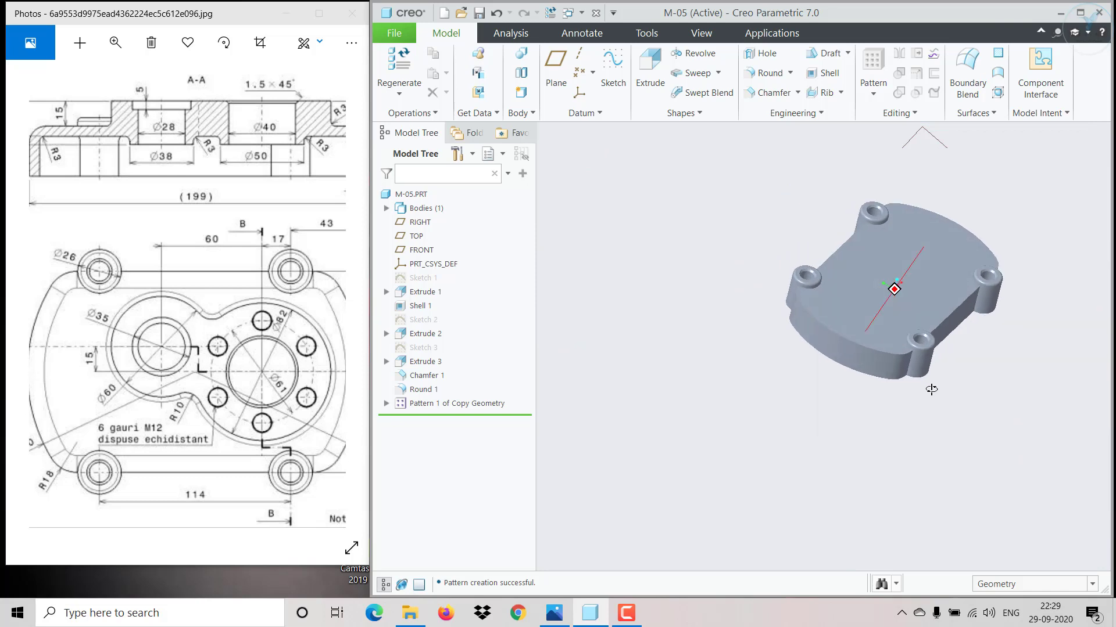
pyautogui.moveTo(233, 436)
pyautogui.mouseDown()
pyautogui.moveTo(190, 430)
pyautogui.moveTo(160, 445)
pyautogui.moveTo(174, 433)
pyautogui.moveTo(152, 451)
pyautogui.moveTo(105, 442)
pyautogui.moveTo(219, 409)
pyautogui.mouseUp()
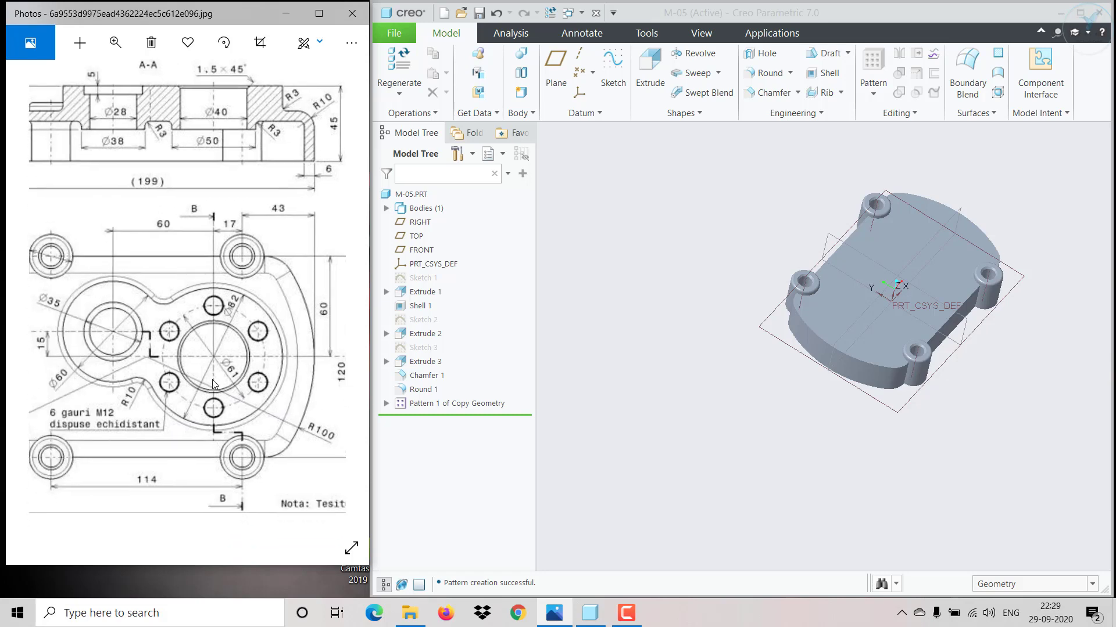
# Step: Start a sketch on the cover's top face using centre-and-point circles
pyautogui.click(824, 316)
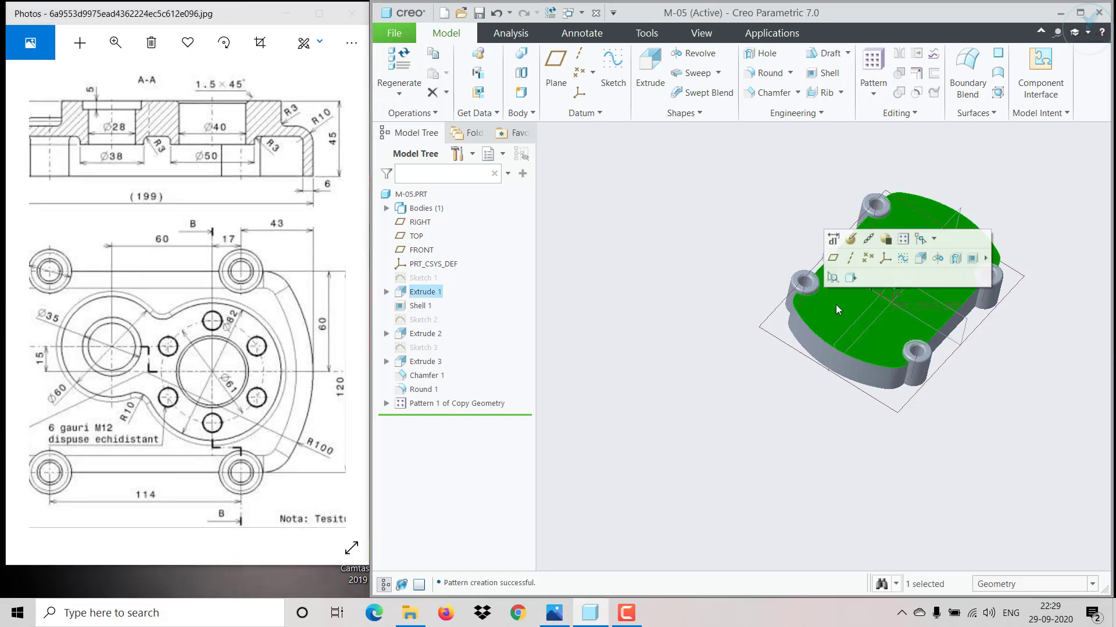
pyautogui.click(897, 261)
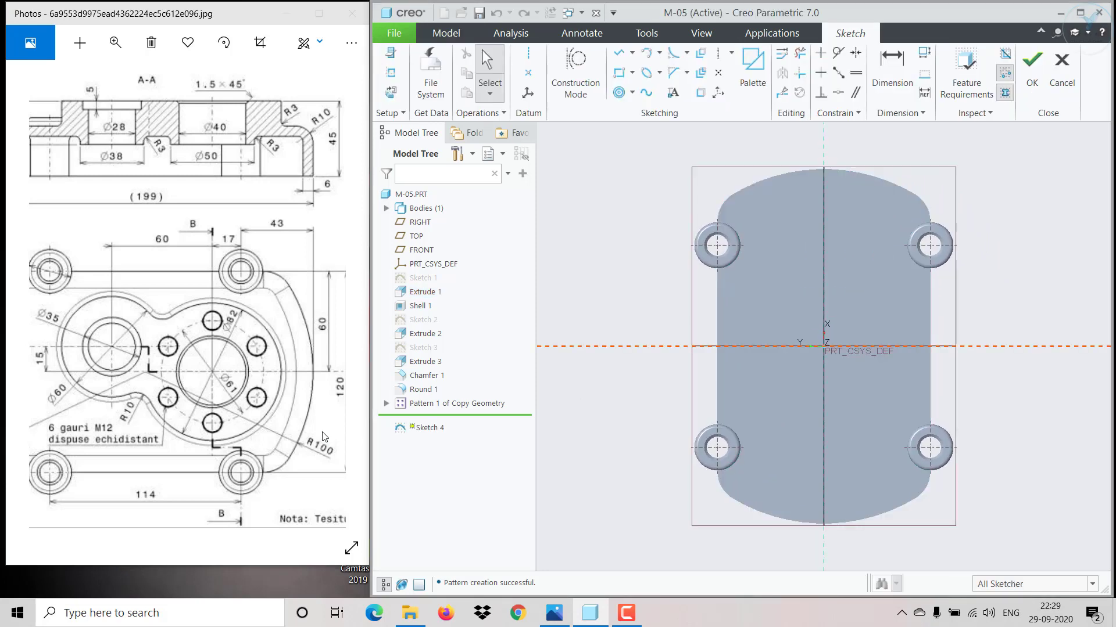
pyautogui.click(631, 92)
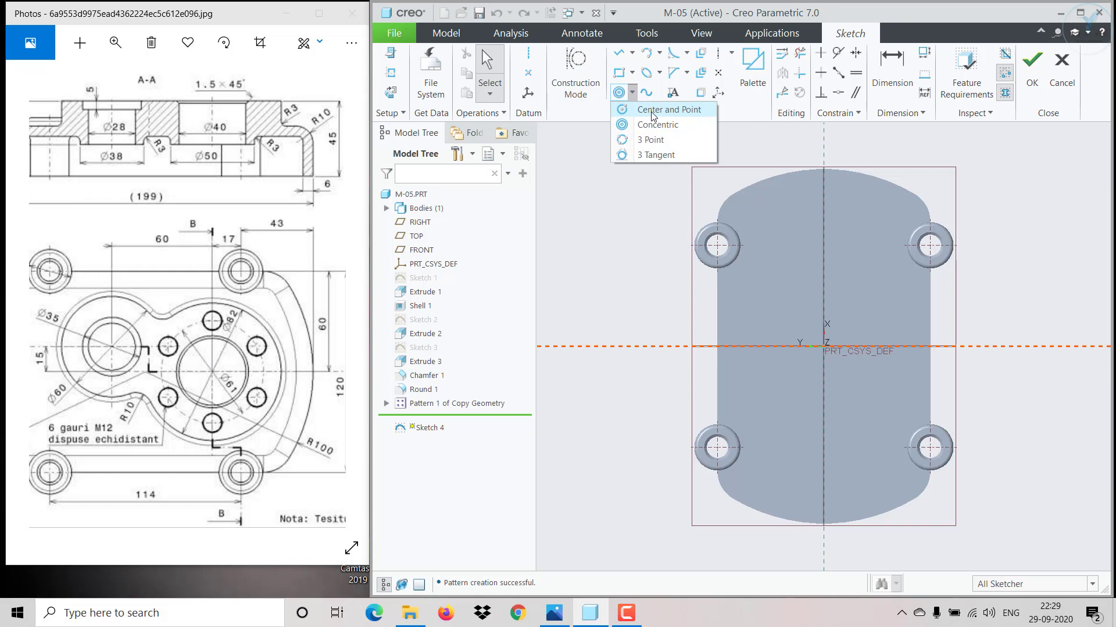
pyautogui.click(653, 110)
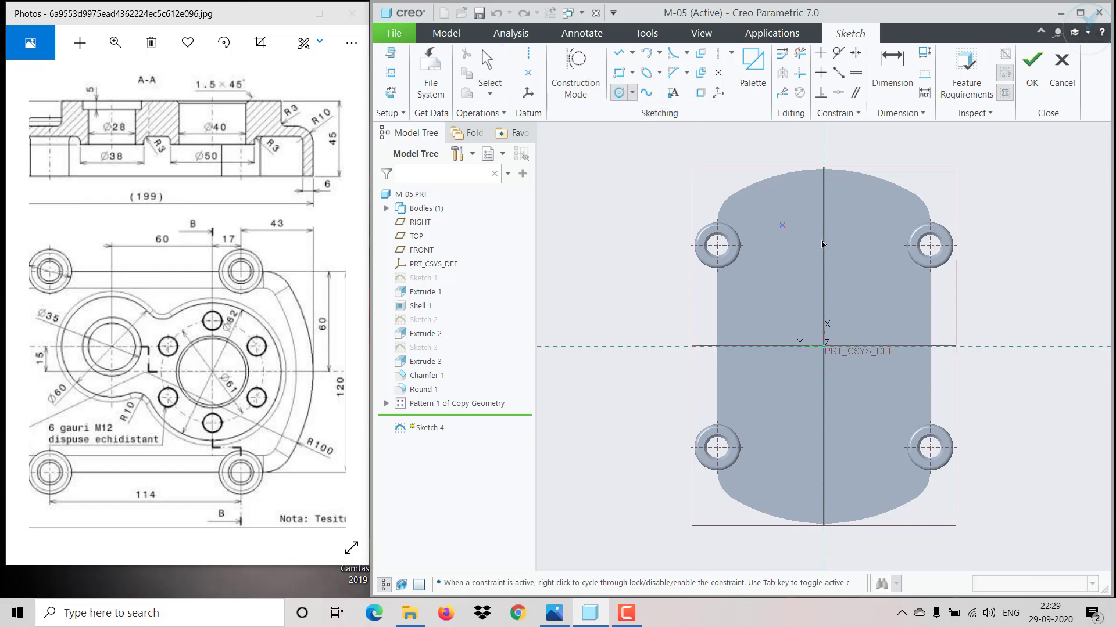
# Step: Draw a larger circle on the axis and a smaller circle below it
pyautogui.click(864, 260)
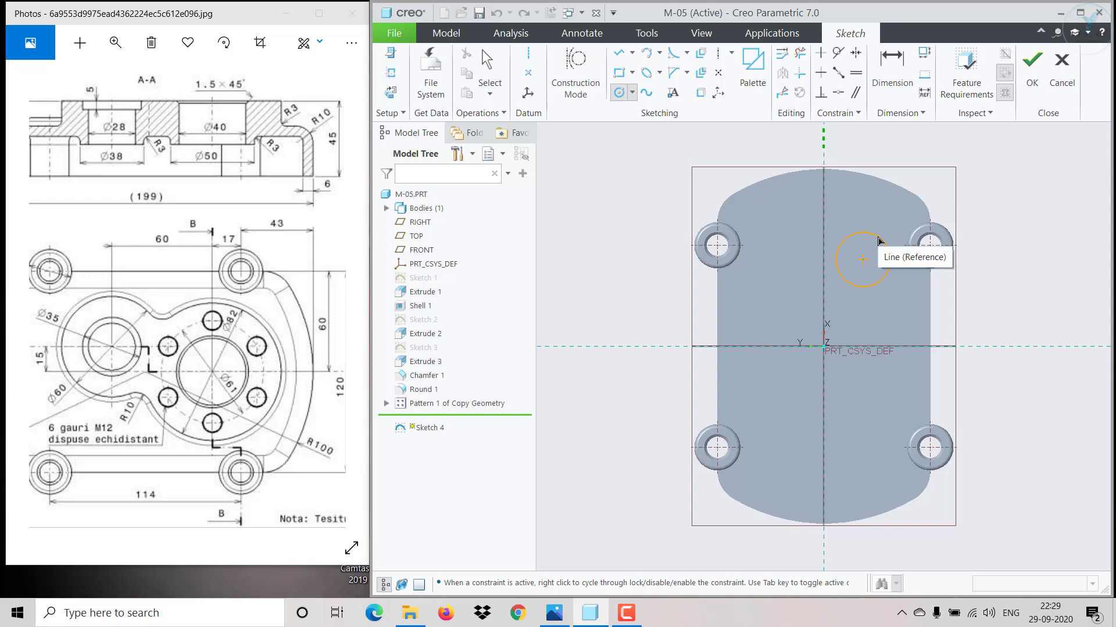
pyautogui.middleClick(836, 259)
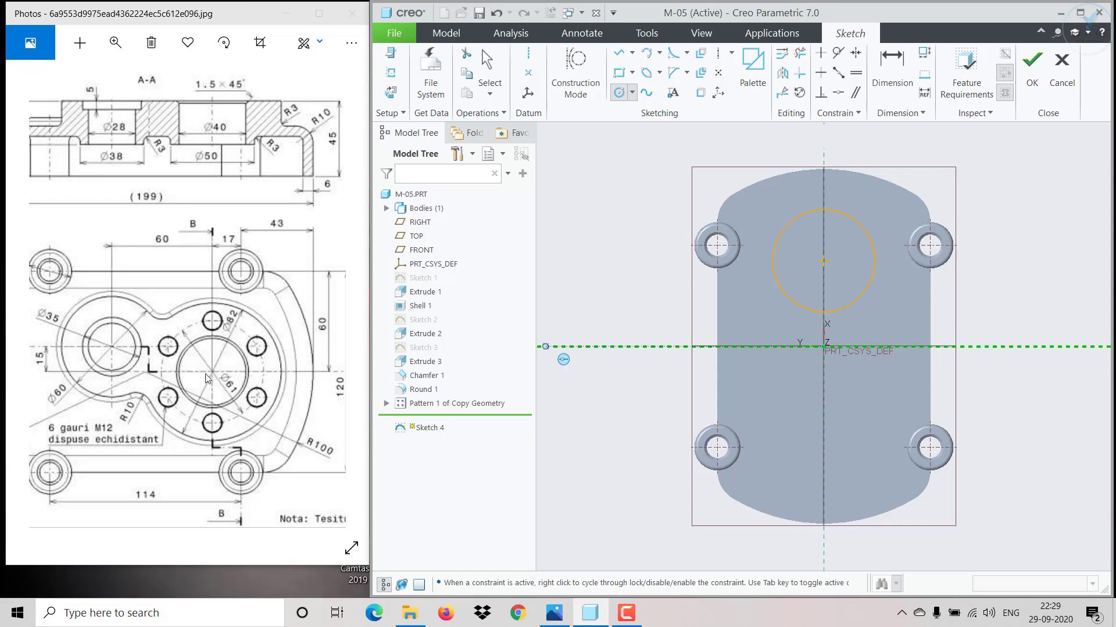
pyautogui.click(779, 392)
pyautogui.click(813, 380)
pyautogui.middleClick(804, 377)
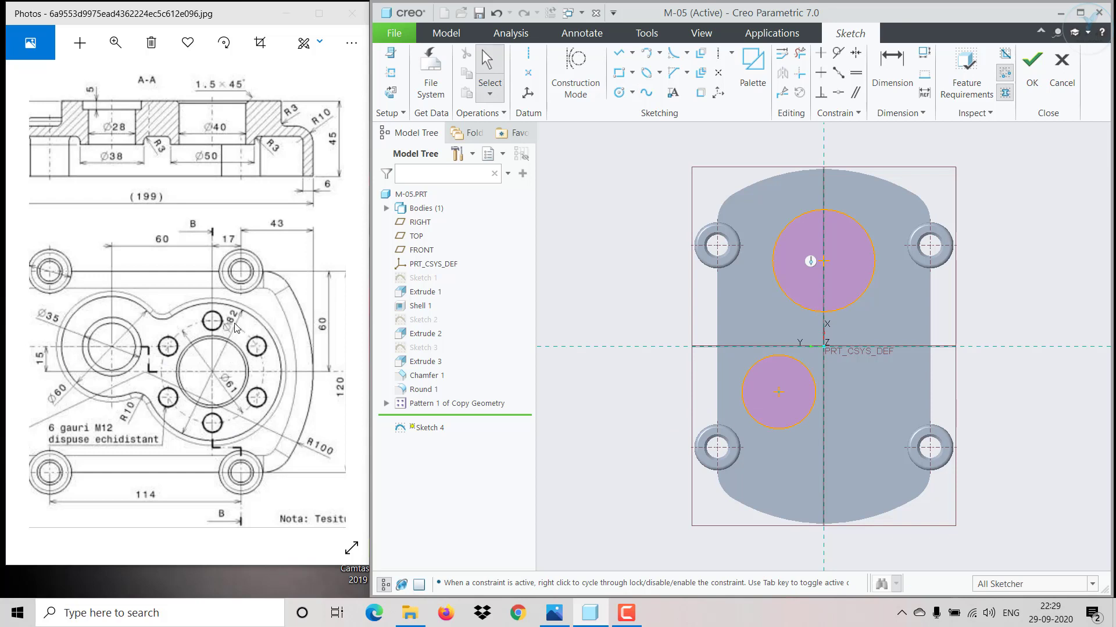
# Step: Set the lower circle to Ø60 and the upper circle to Ø82
pyautogui.click(755, 421)
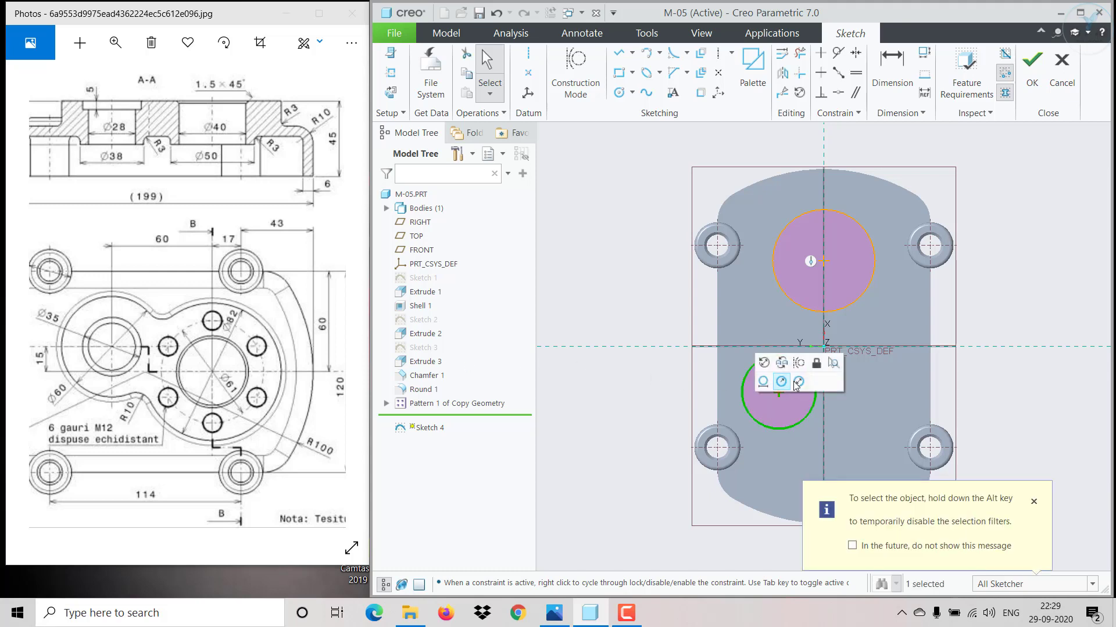
pyautogui.click(797, 382)
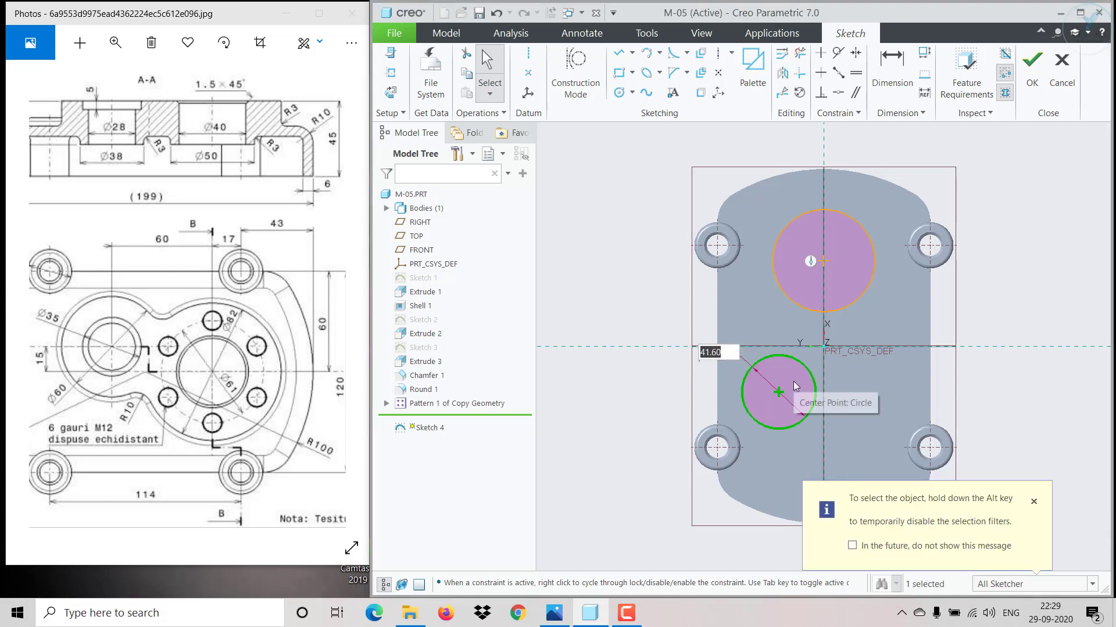
pyautogui.write('60')
pyautogui.press('Return')
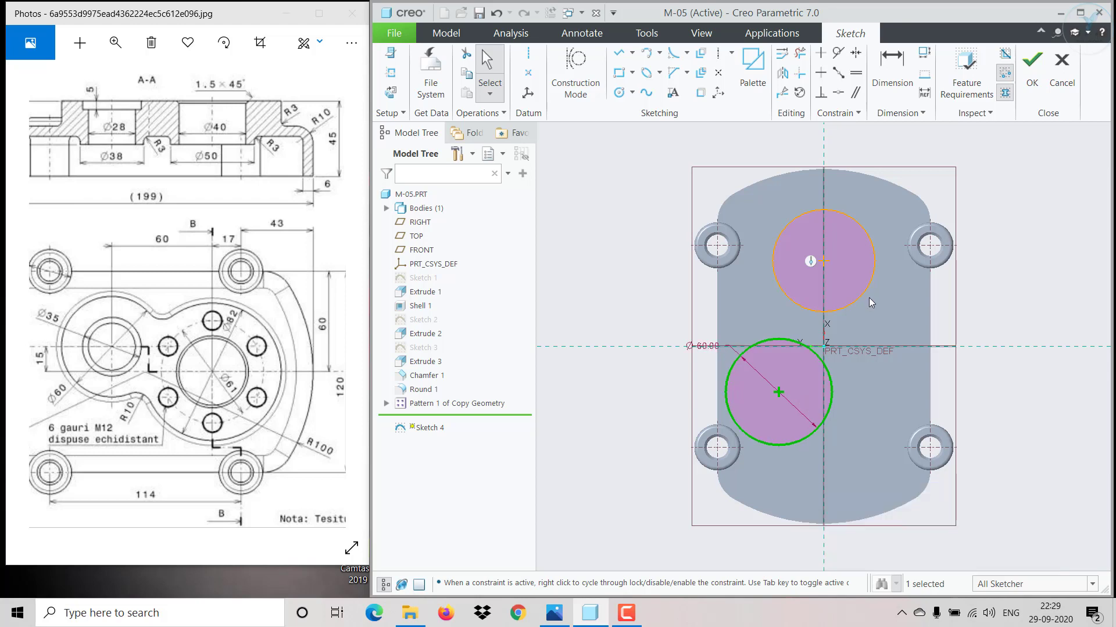
pyautogui.click(870, 291)
pyautogui.click(914, 250)
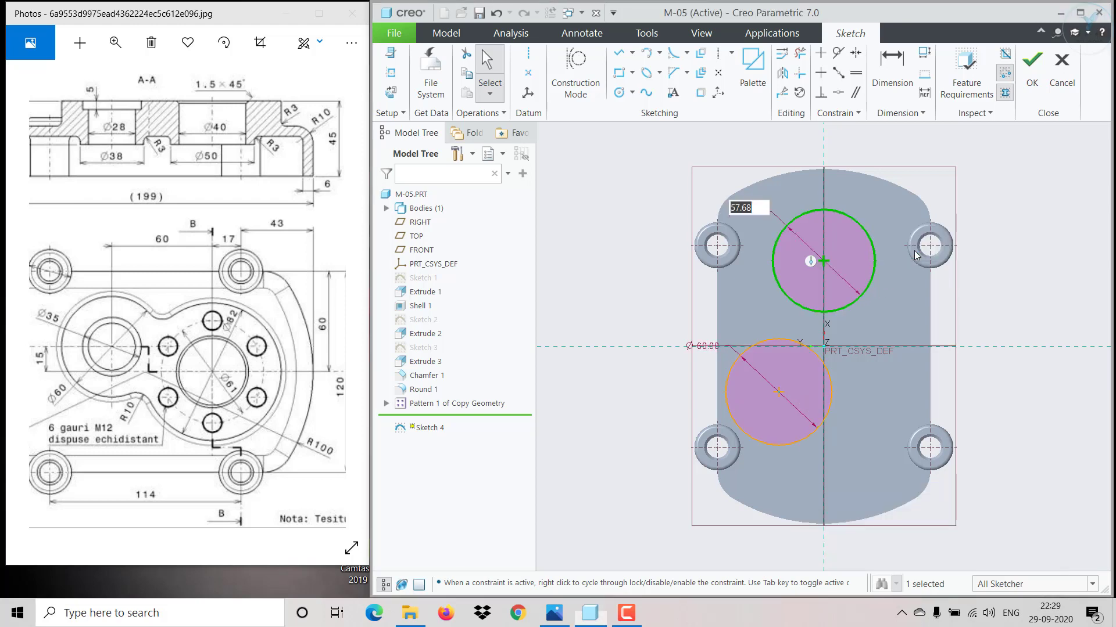
pyautogui.write('82')
pyautogui.press('Return')
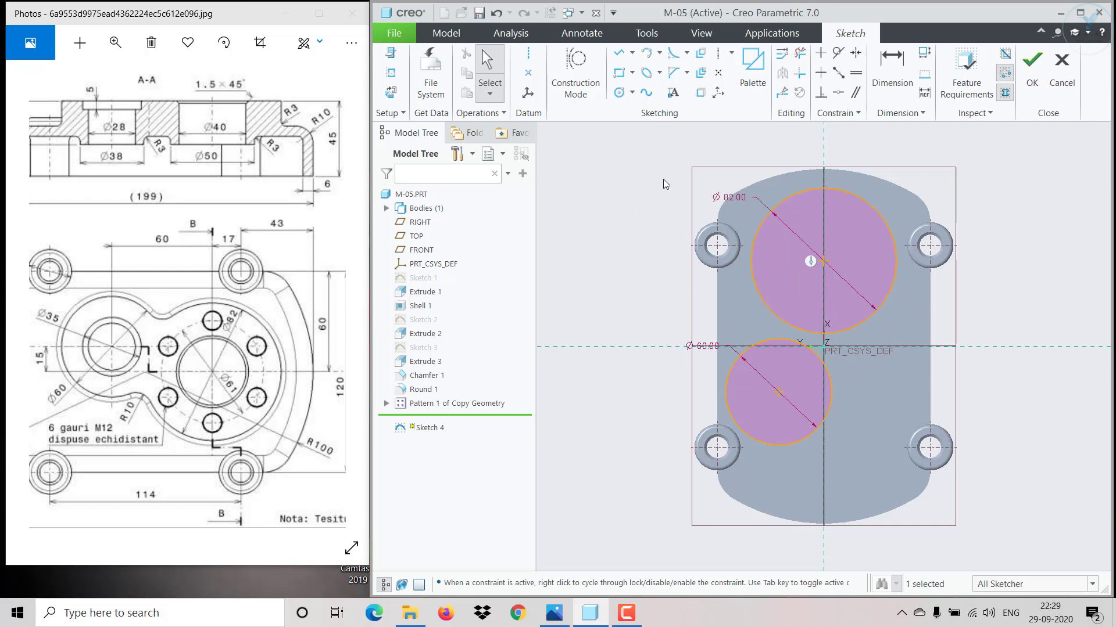
# Step: Dimension the distance between the two circle centres as 60
pyautogui.click(891, 64)
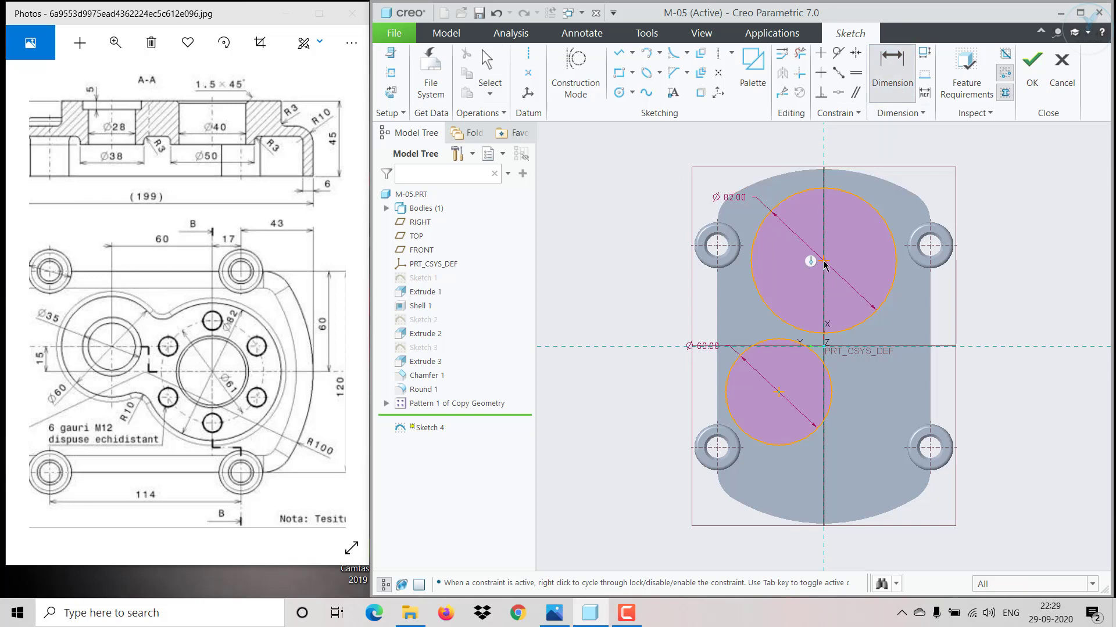
pyautogui.click(780, 394)
pyautogui.middleClick(667, 313)
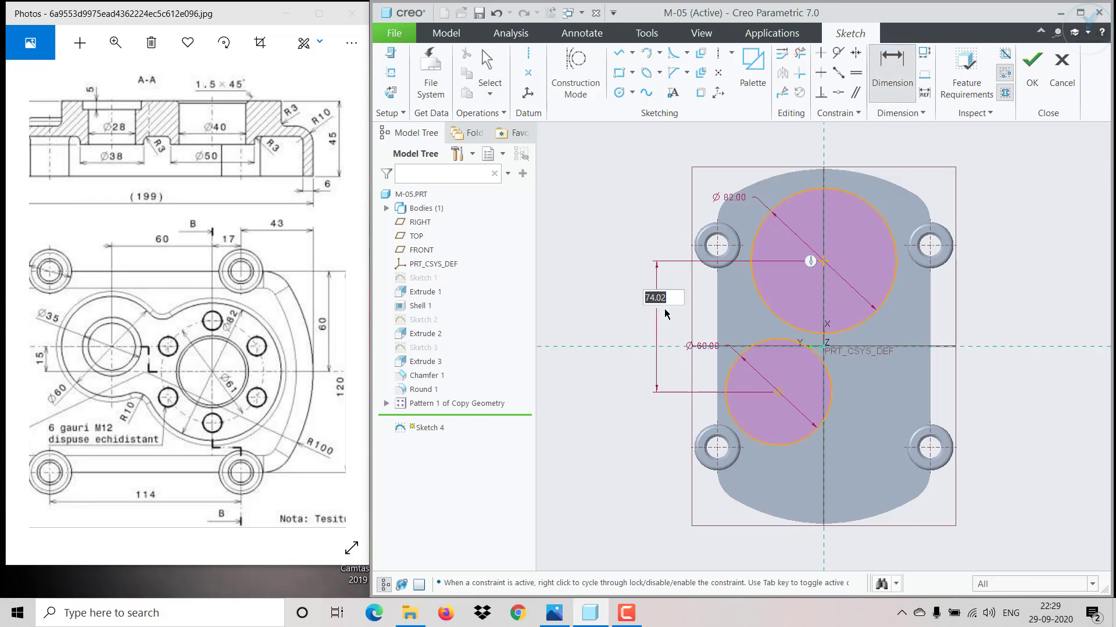
pyautogui.write('60')
pyautogui.press('Return')
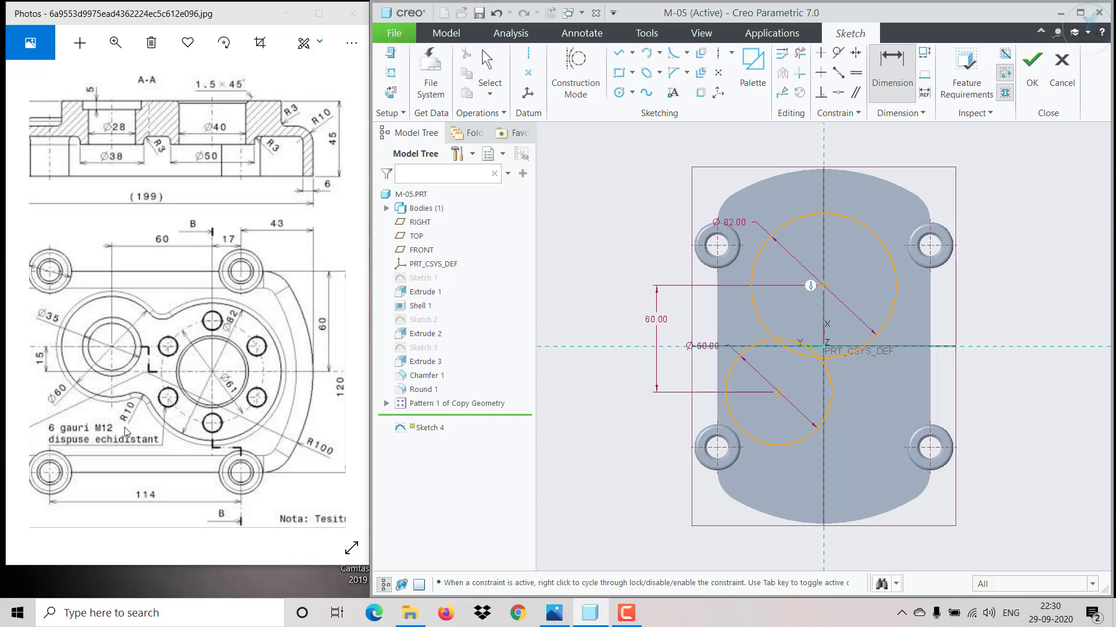
# Step: Place the Ø82 circle's centre 17 mm from the corner hole centres
pyautogui.moveTo(124, 428); pyautogui.dragTo(427, 245)
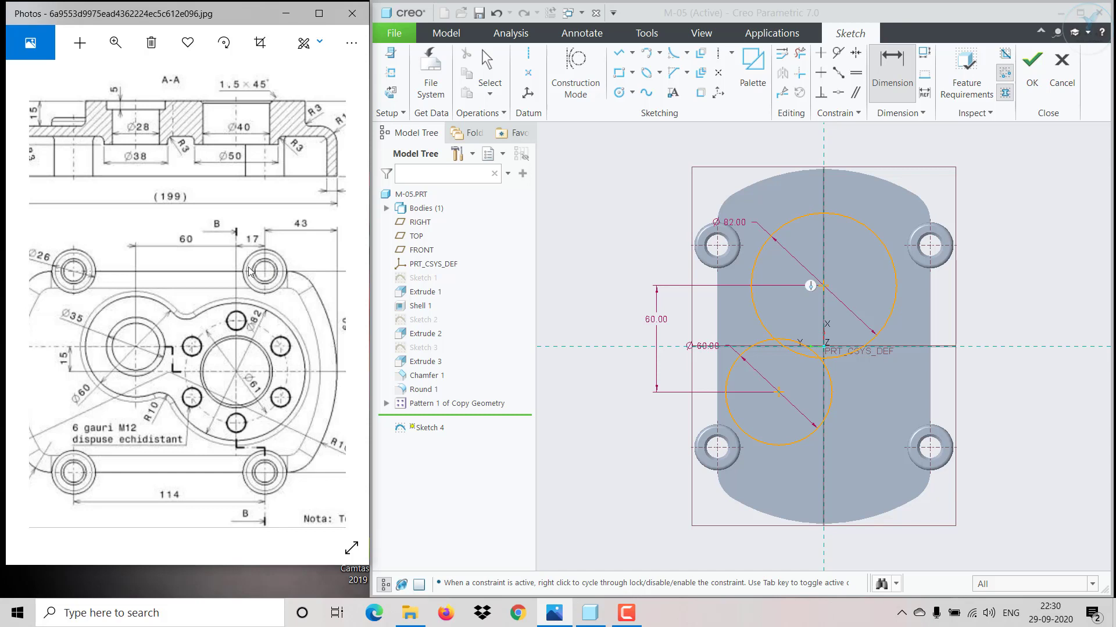
pyautogui.scroll(2, 779, 259)
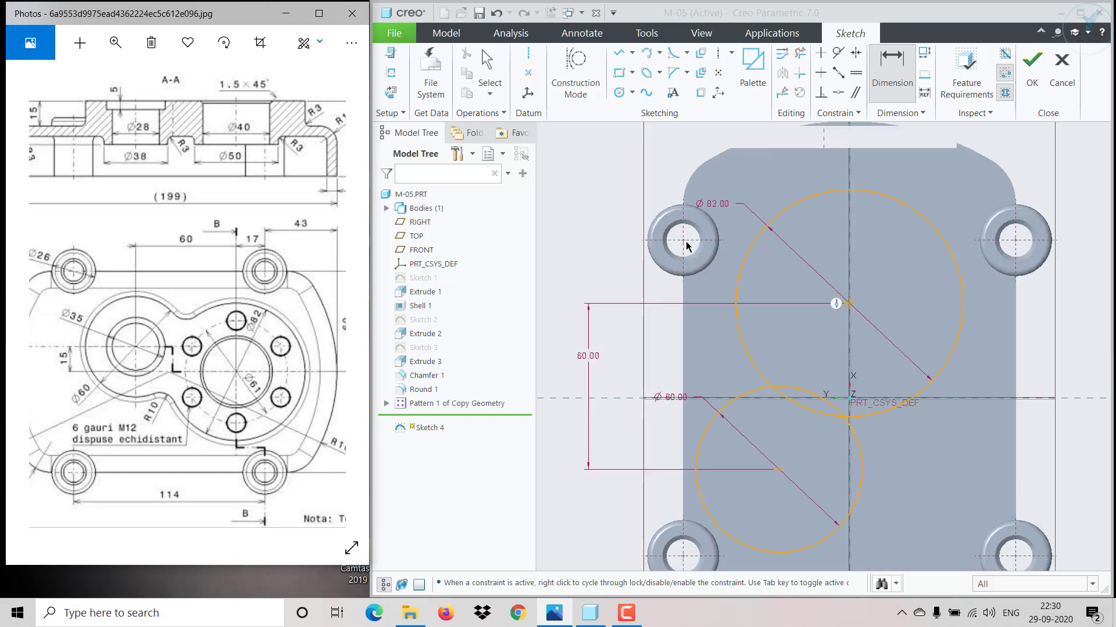
pyautogui.click(685, 228)
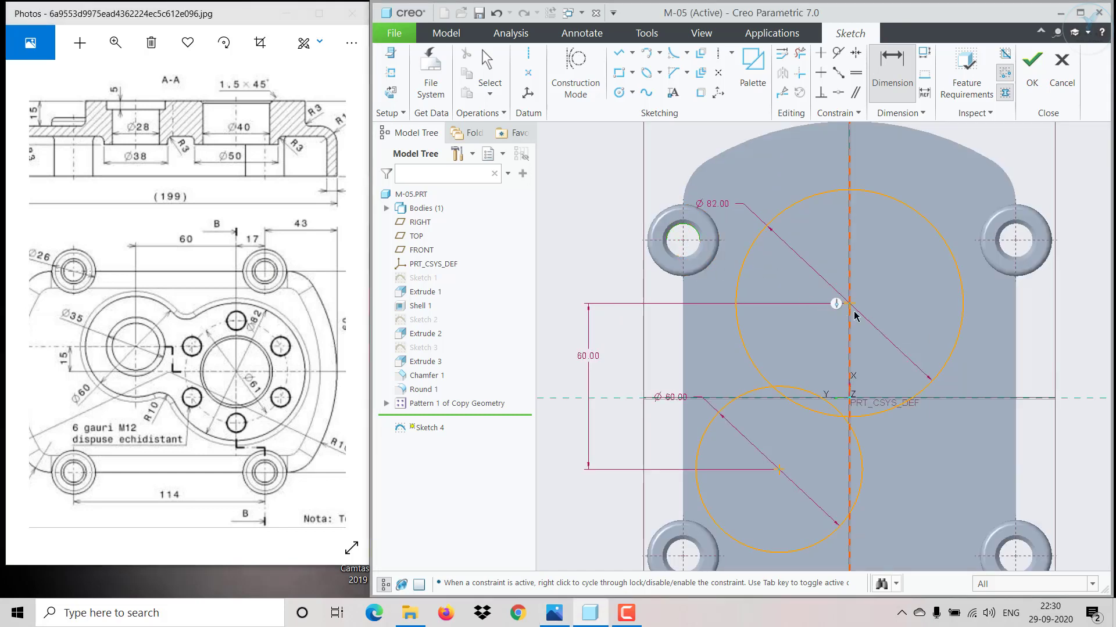
pyautogui.middleClick(617, 277)
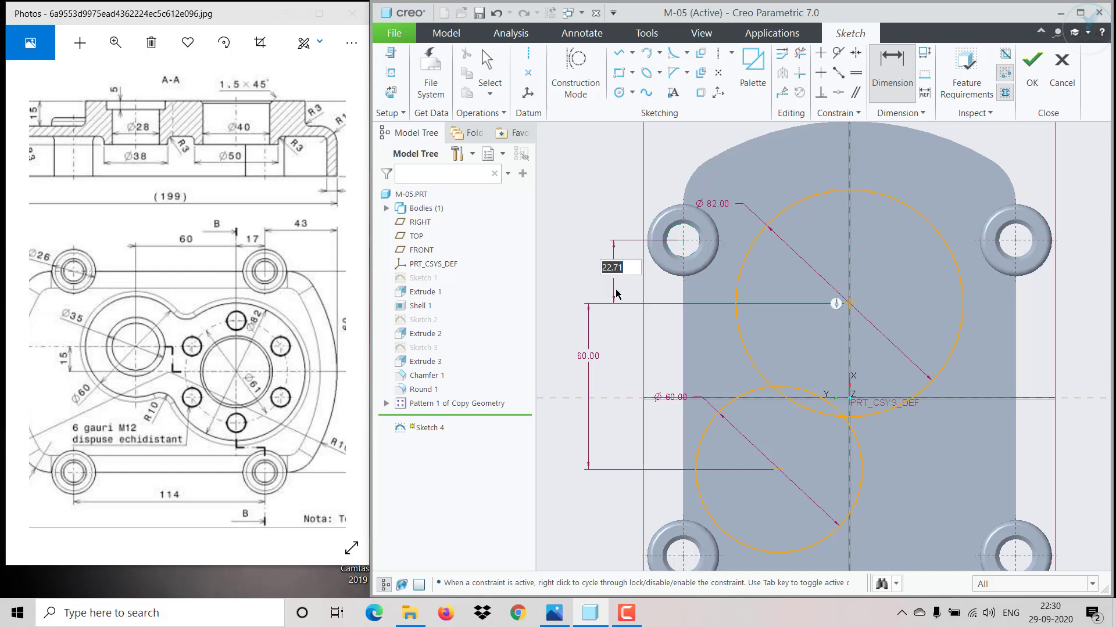
pyautogui.write('17')
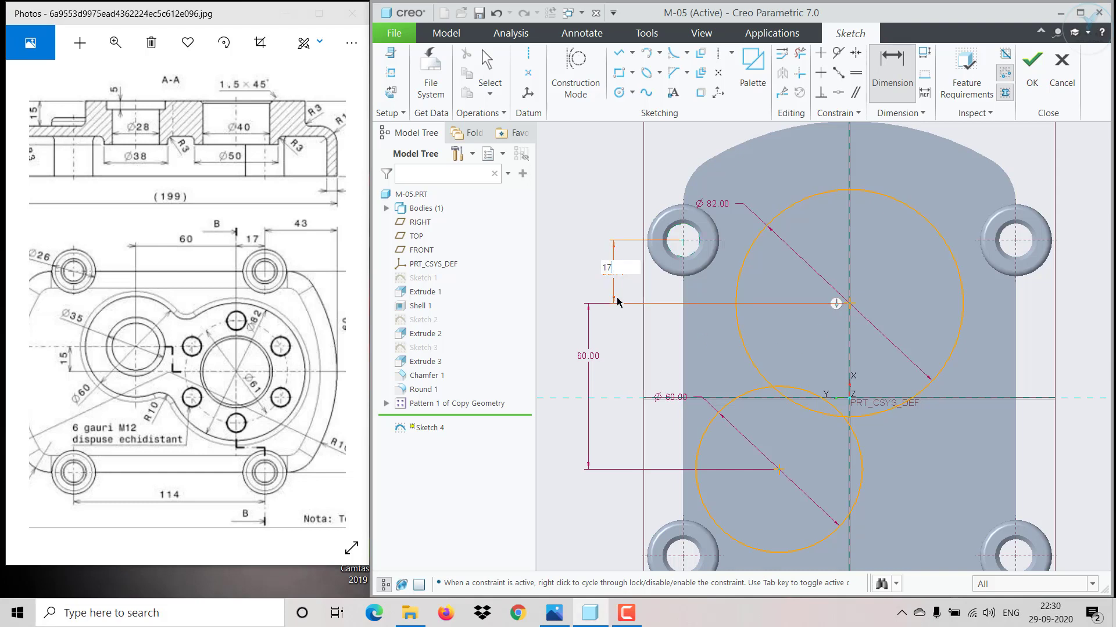
pyautogui.press('Return')
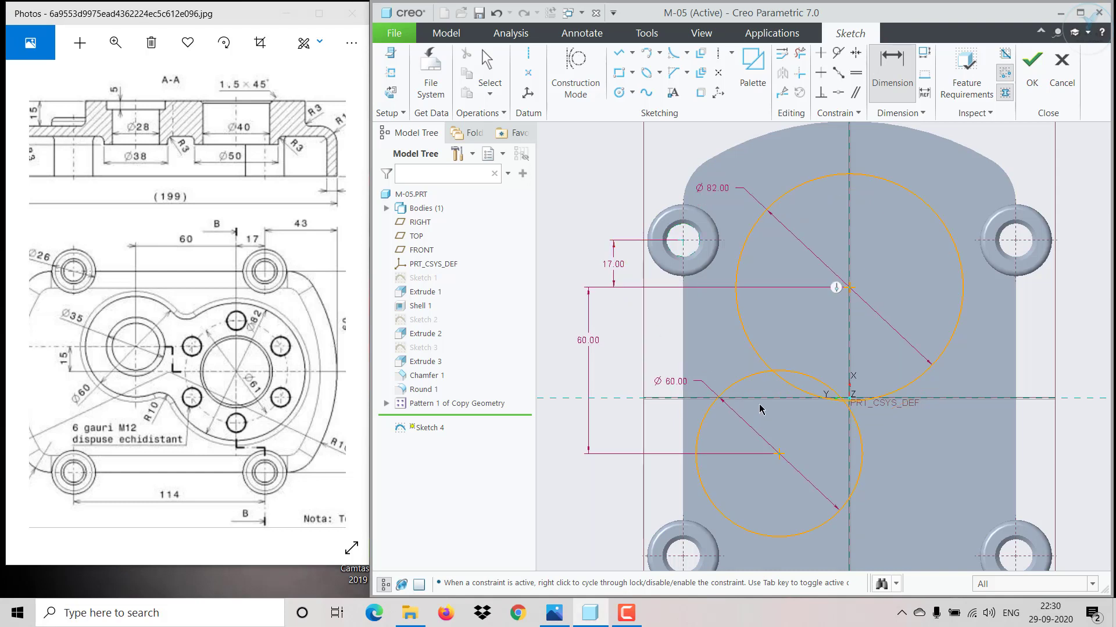
pyautogui.moveTo(250, 401); pyautogui.dragTo(278, 361)
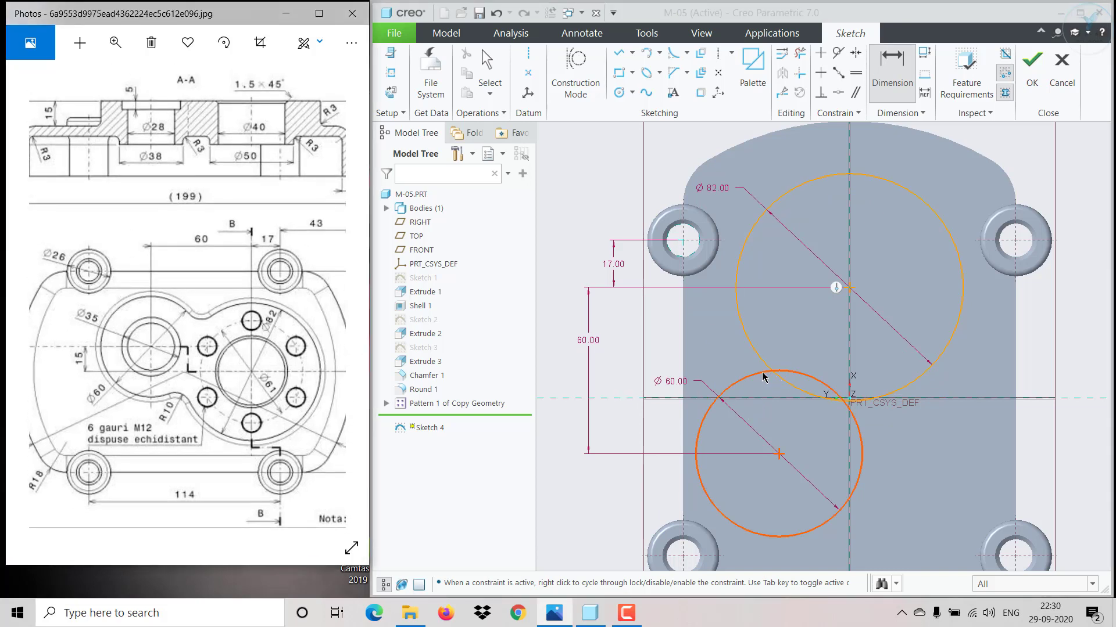
pyautogui.click(754, 356)
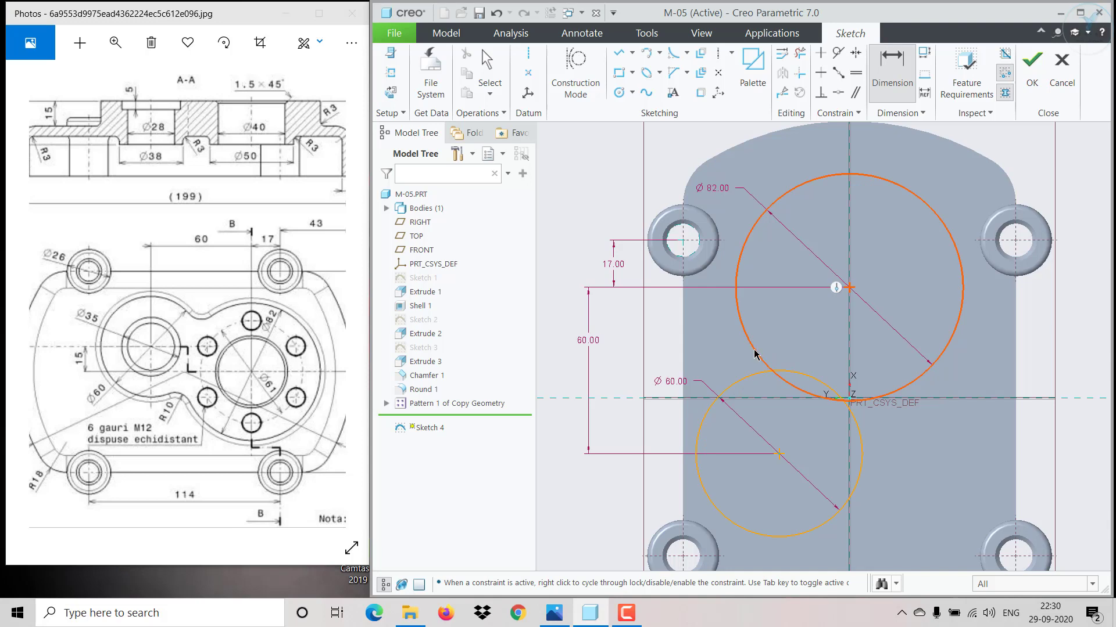
pyautogui.middleClick(710, 383)
# Step: Offset the Ø60 circle 15 mm from the vertical centreline
pyautogui.moveTo(858, 430); pyautogui.dragTo(827, 431)
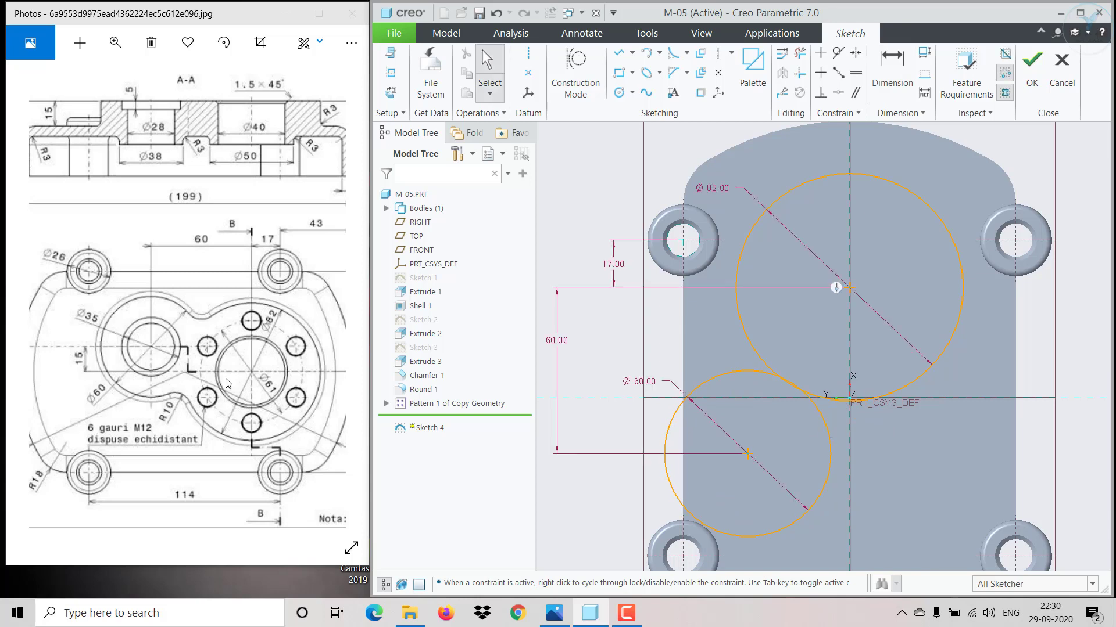
pyautogui.click(891, 70)
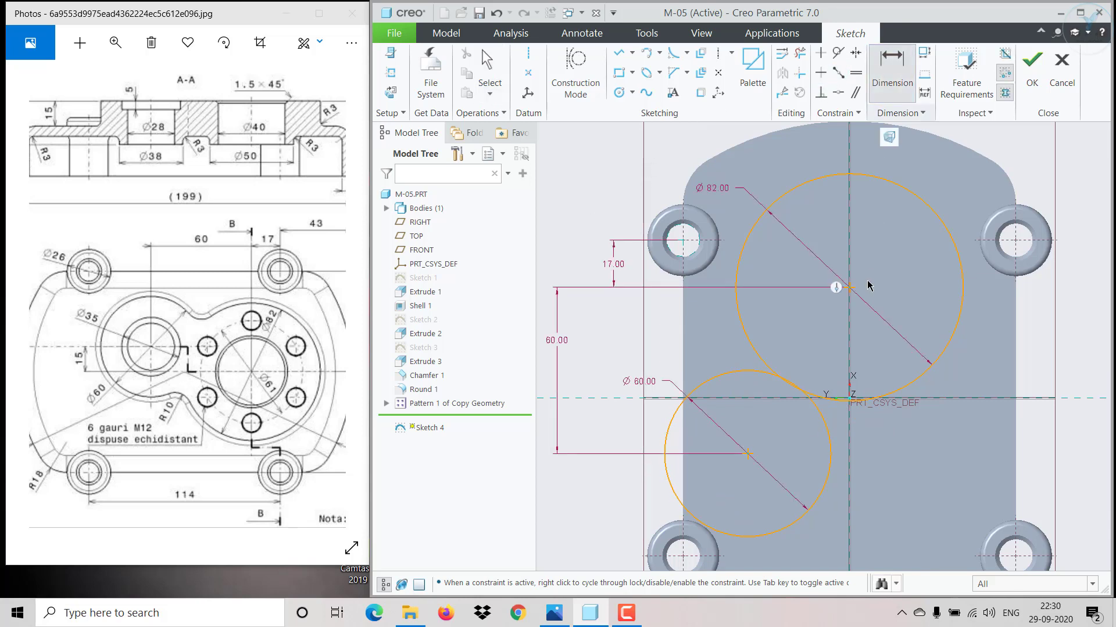
pyautogui.click(849, 327)
pyautogui.click(753, 458)
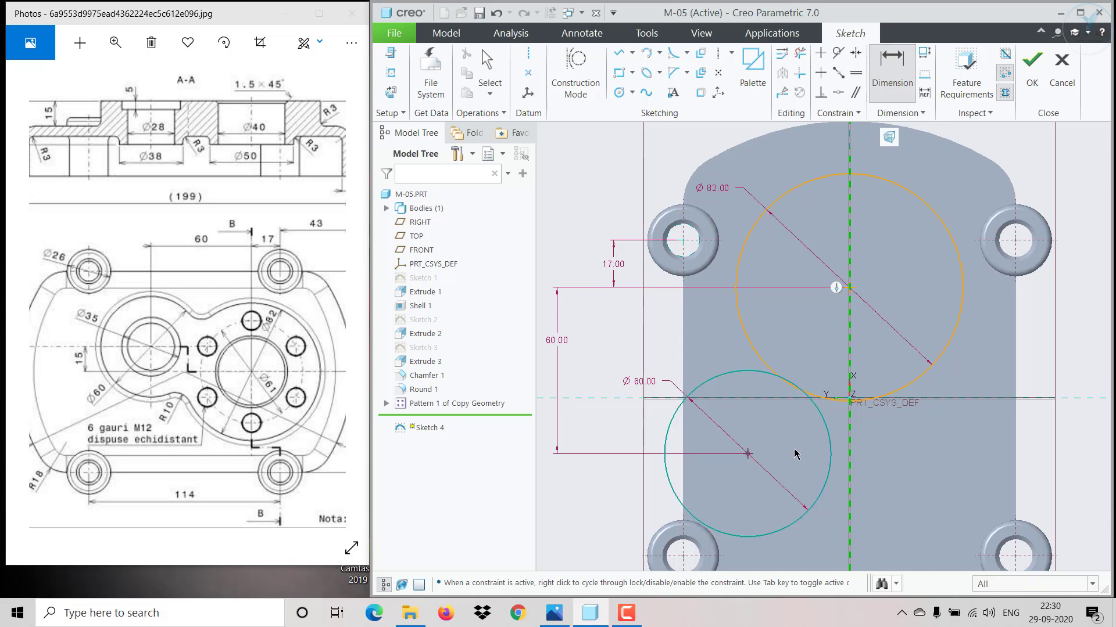
pyautogui.middleClick(797, 454)
pyautogui.write('15')
pyautogui.press('Return')
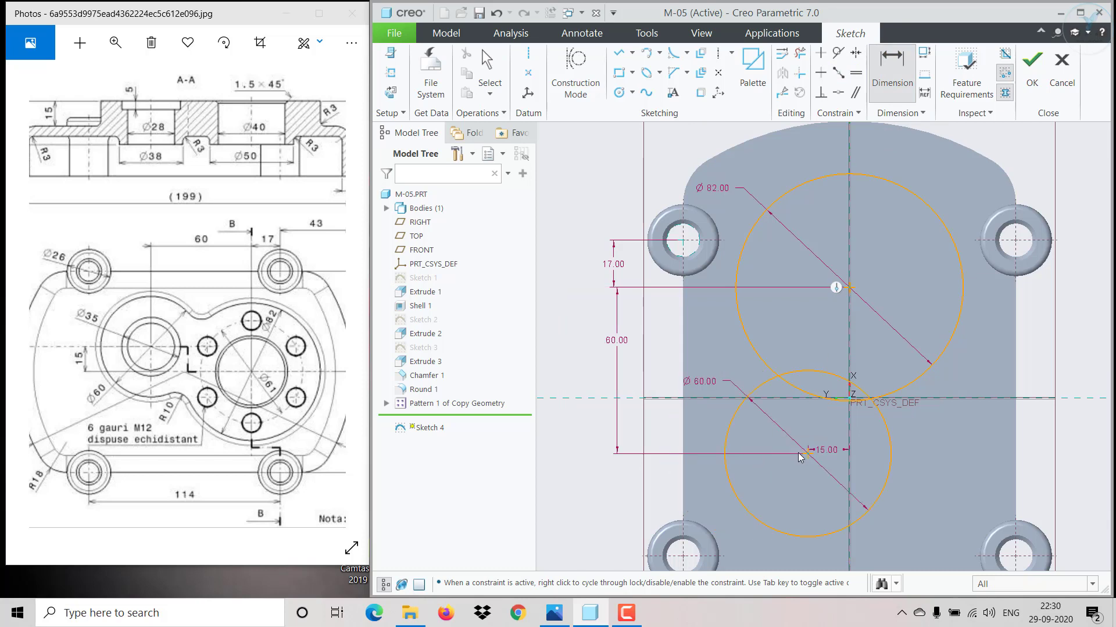
pyautogui.middleClick(799, 457)
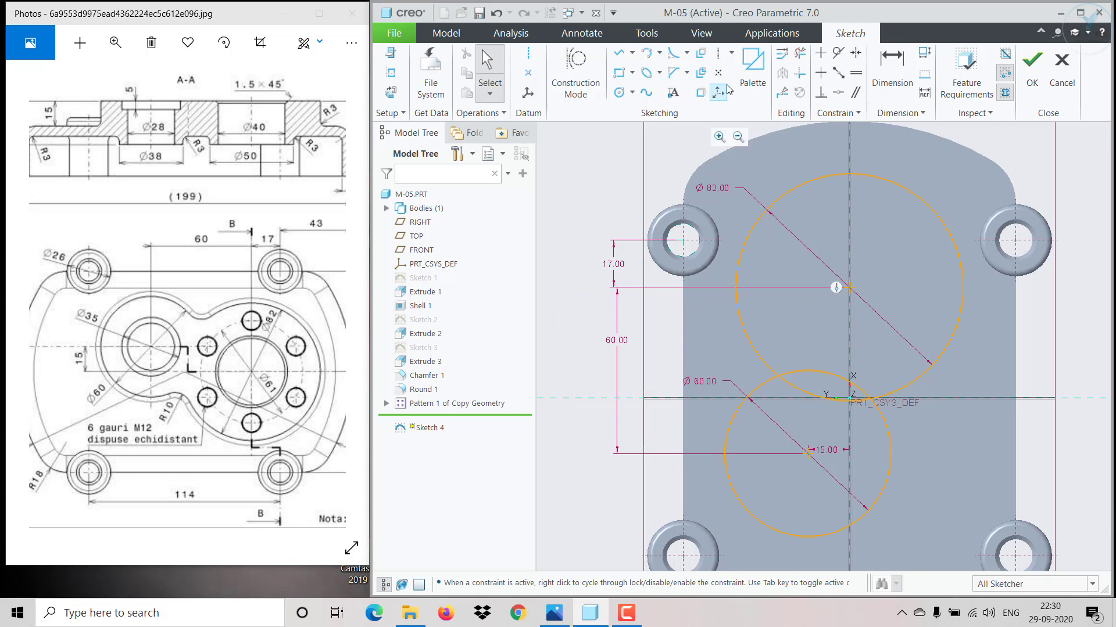
# Step: Trim the overlapping inner arcs of the two circles with Delete Segment
pyautogui.click(799, 53)
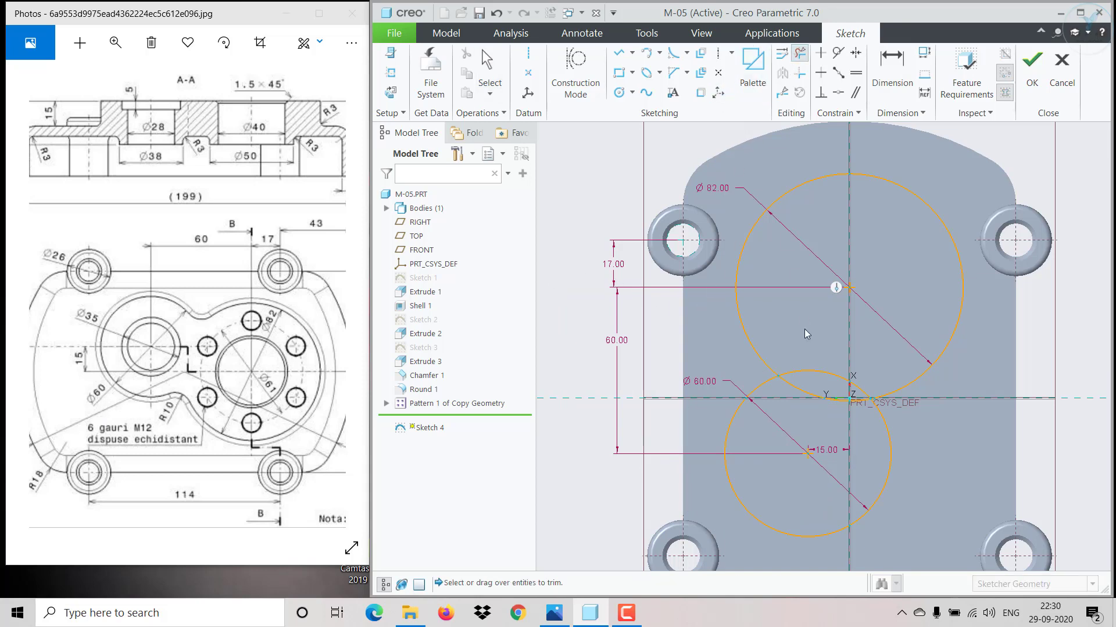
pyautogui.click(795, 375)
pyautogui.click(802, 391)
pyautogui.scroll(-4, 879, 397)
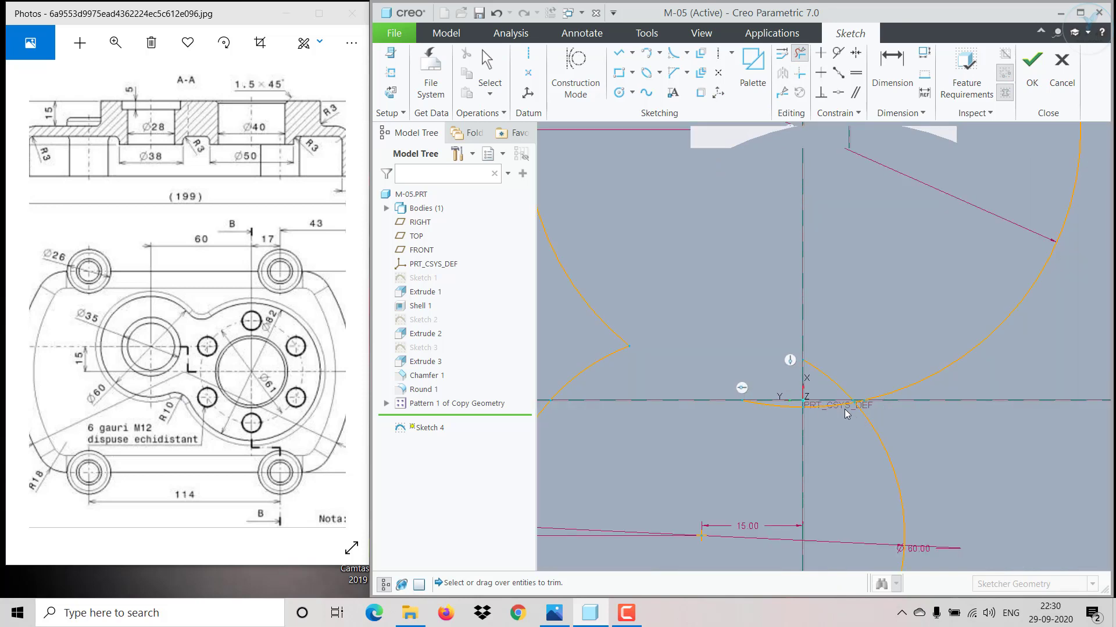
pyautogui.click(828, 379)
pyautogui.click(773, 405)
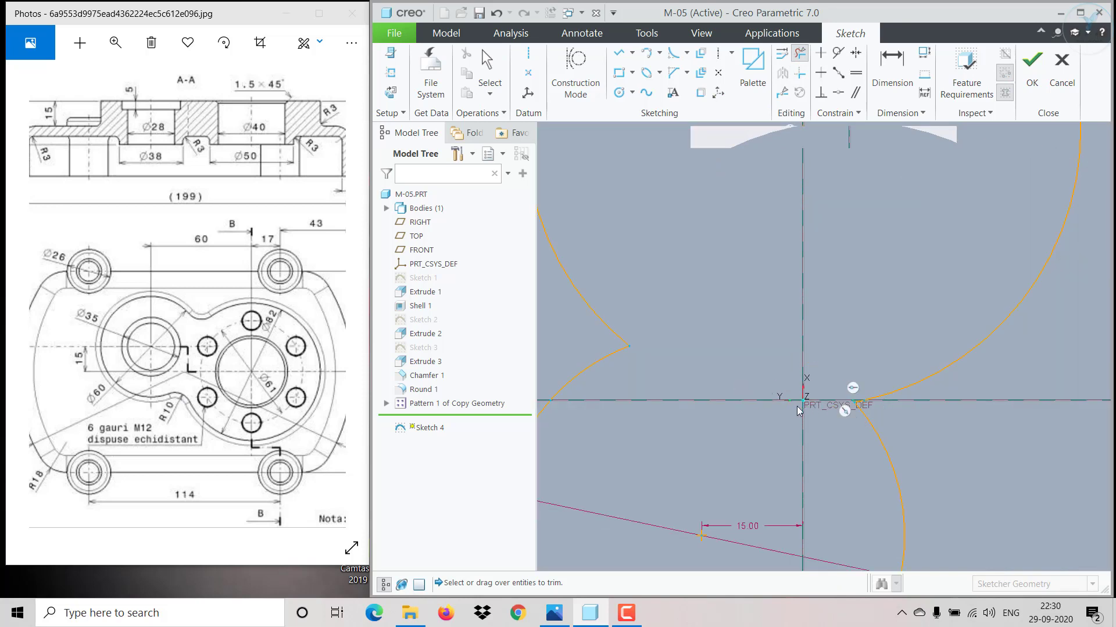
pyautogui.middleClick(799, 411)
# Step: Trim the leftover short segment so the two-lobed outline closes
pyautogui.scroll(-3, 806, 404)
pyautogui.scroll(-3, 959, 401)
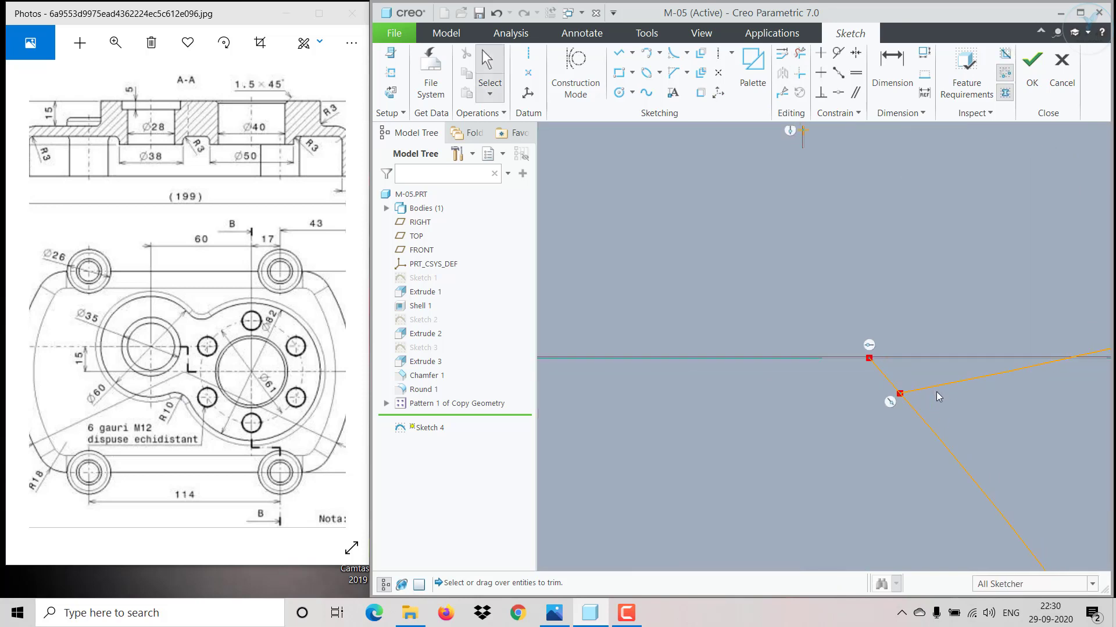
pyautogui.click(800, 54)
pyautogui.click(890, 379)
pyautogui.middleClick(870, 404)
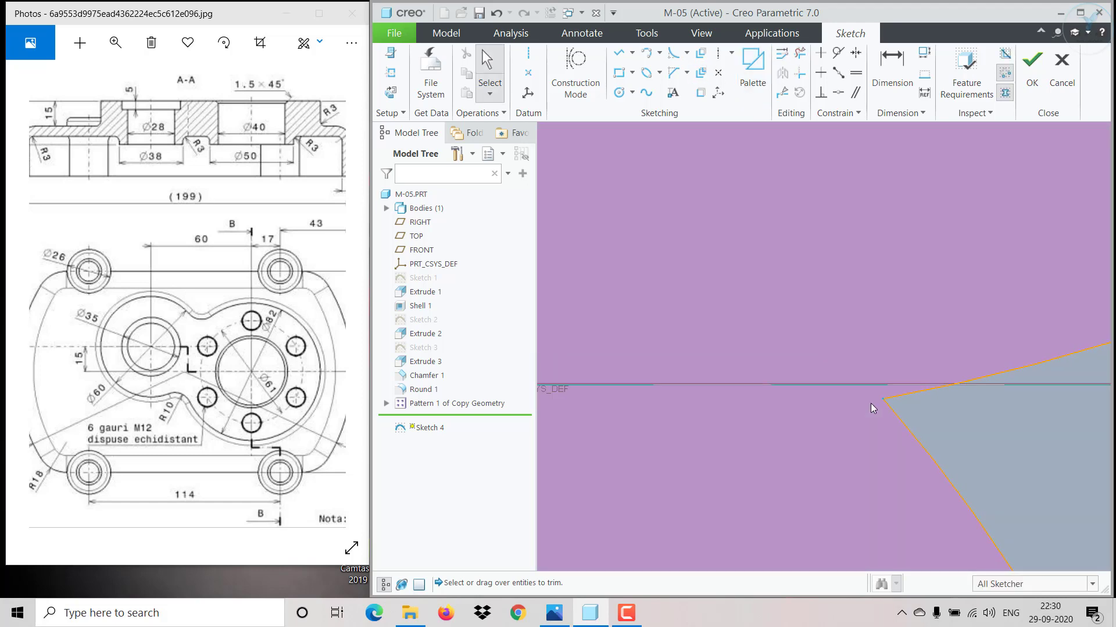
pyautogui.scroll(4, 870, 403)
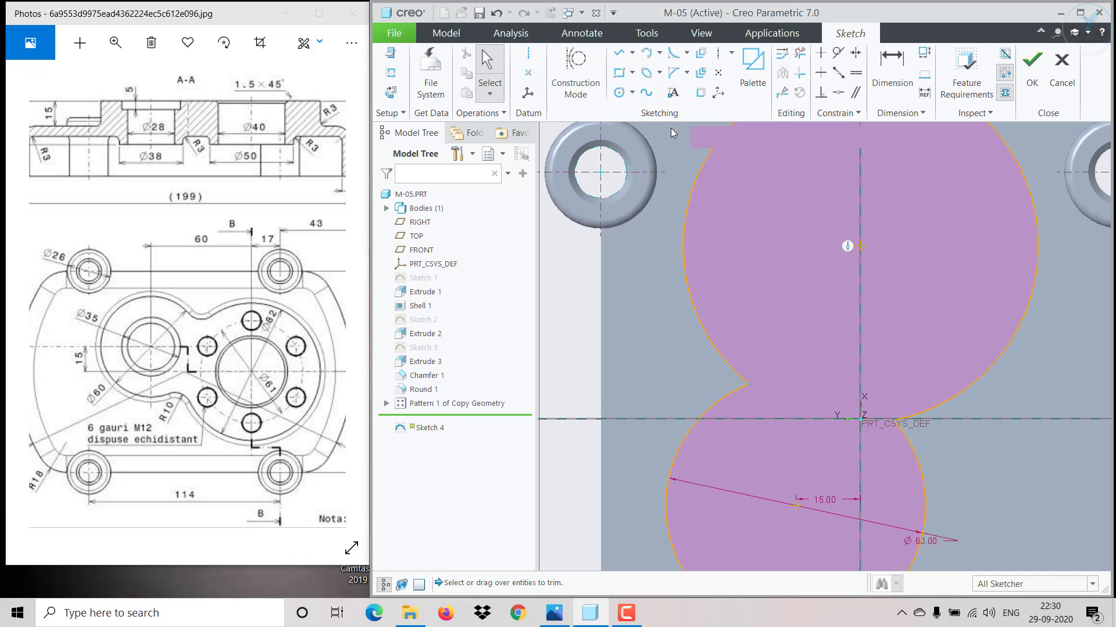
pyautogui.click(673, 52)
pyautogui.click(731, 394)
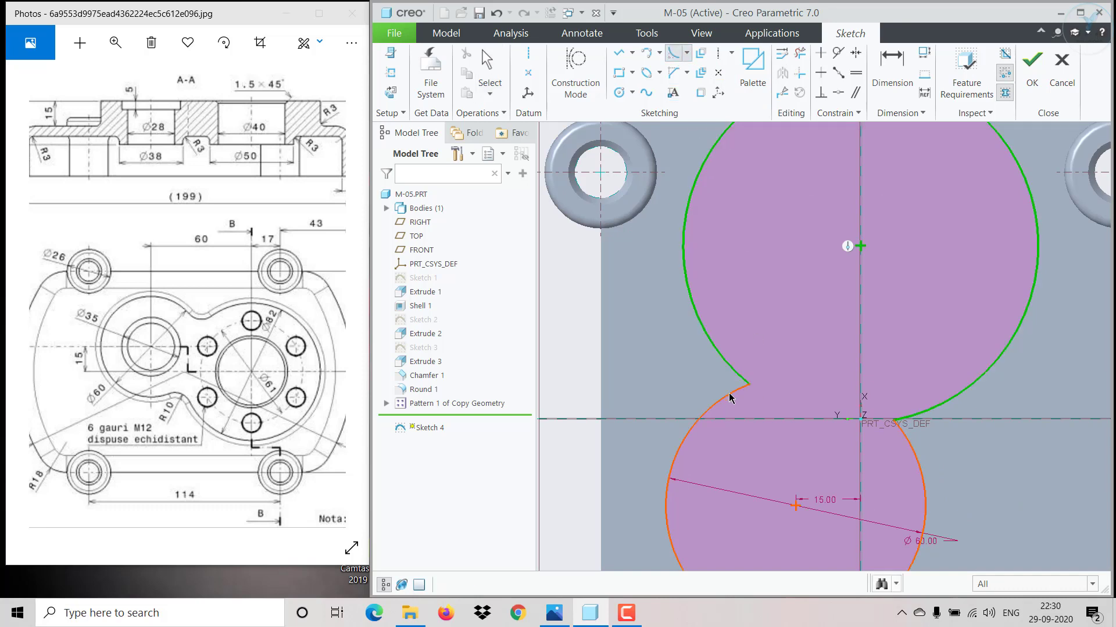
# Step: Fillet the left and right necks where the two circles meet
pyautogui.click(744, 379)
pyautogui.click(909, 447)
pyautogui.click(924, 408)
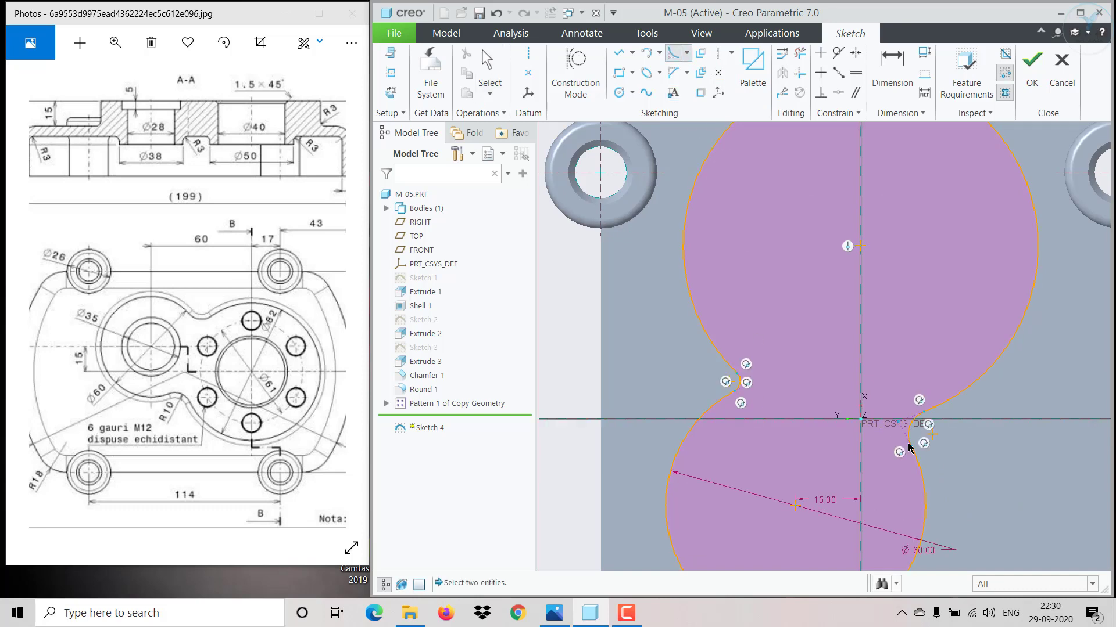
pyautogui.middleClick(926, 424)
pyautogui.scroll(3, 734, 383)
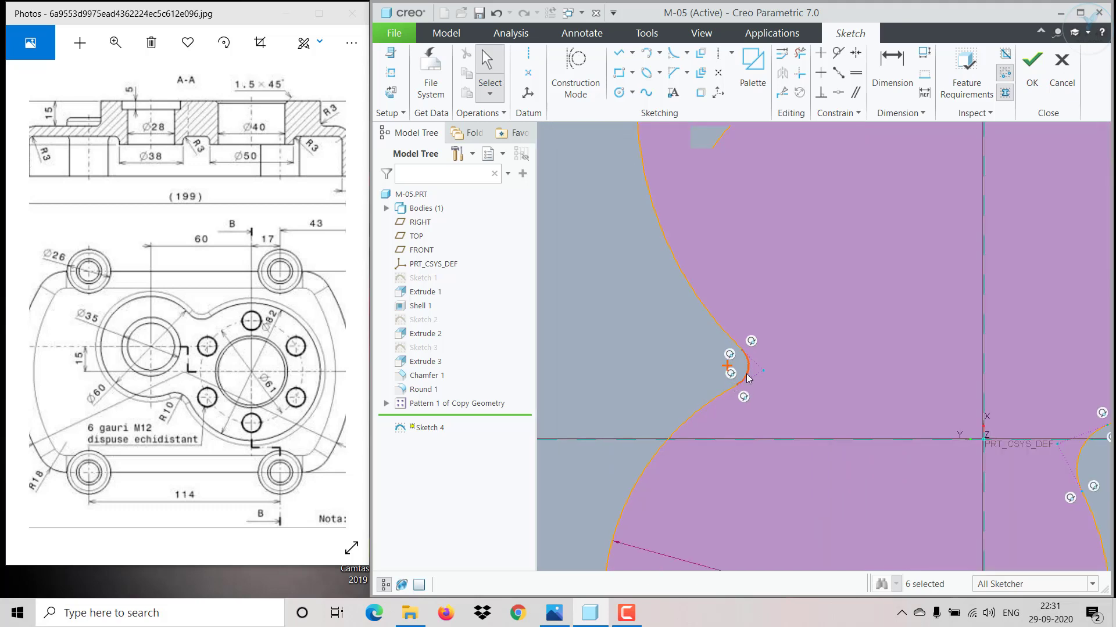
# Step: Set the left neck fillet to R 10 and begin making both fillets equal
pyautogui.click(747, 372)
pyautogui.click(776, 329)
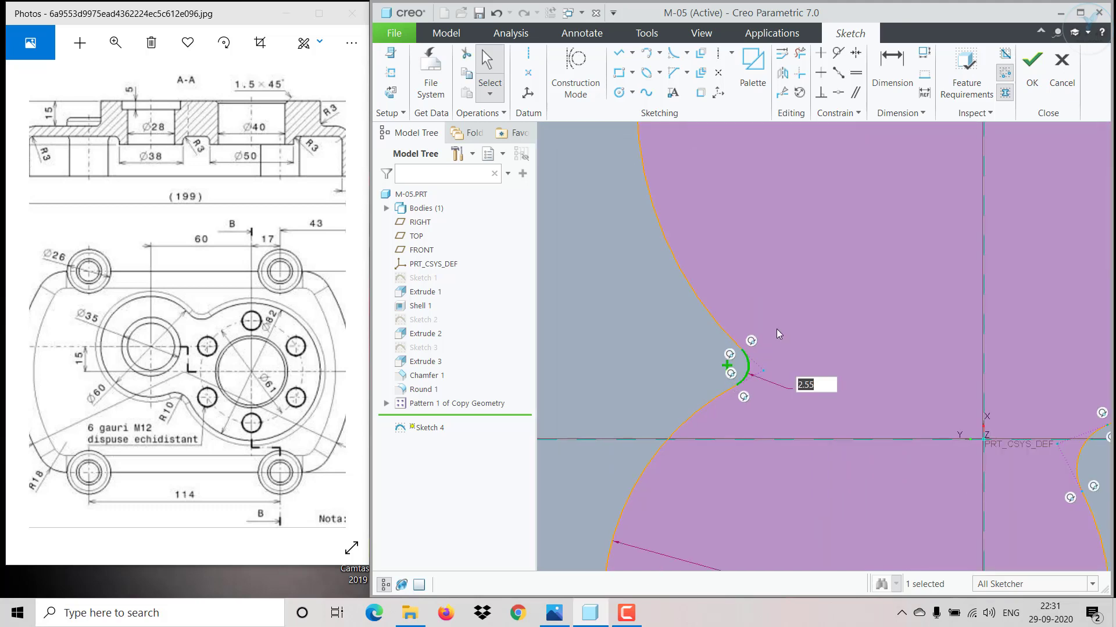
pyautogui.write('10')
pyautogui.press('Return')
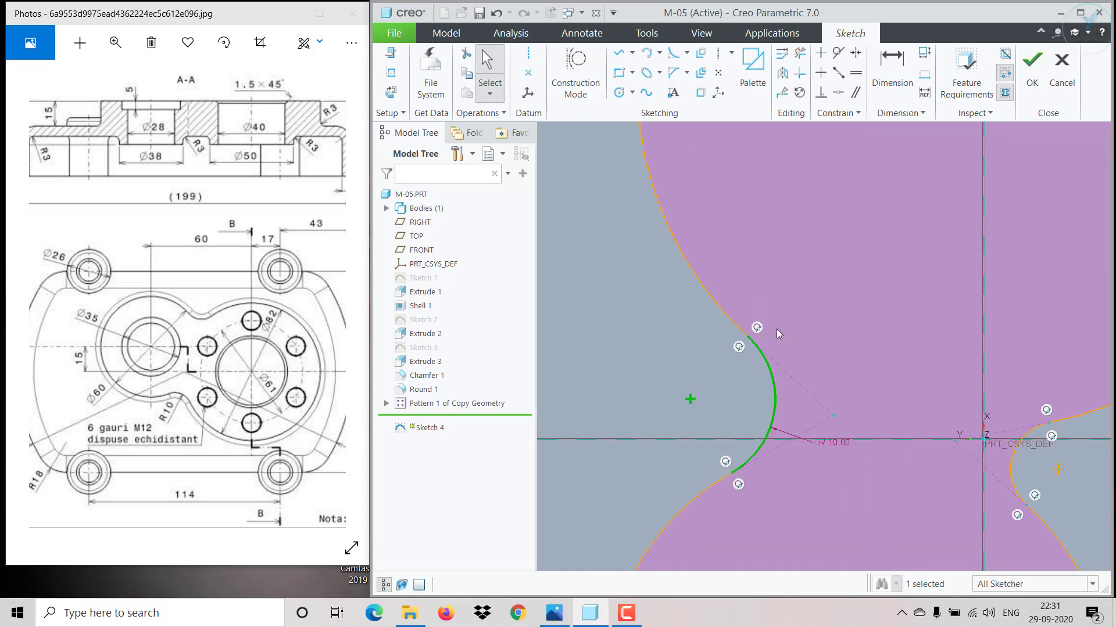
pyautogui.click(856, 73)
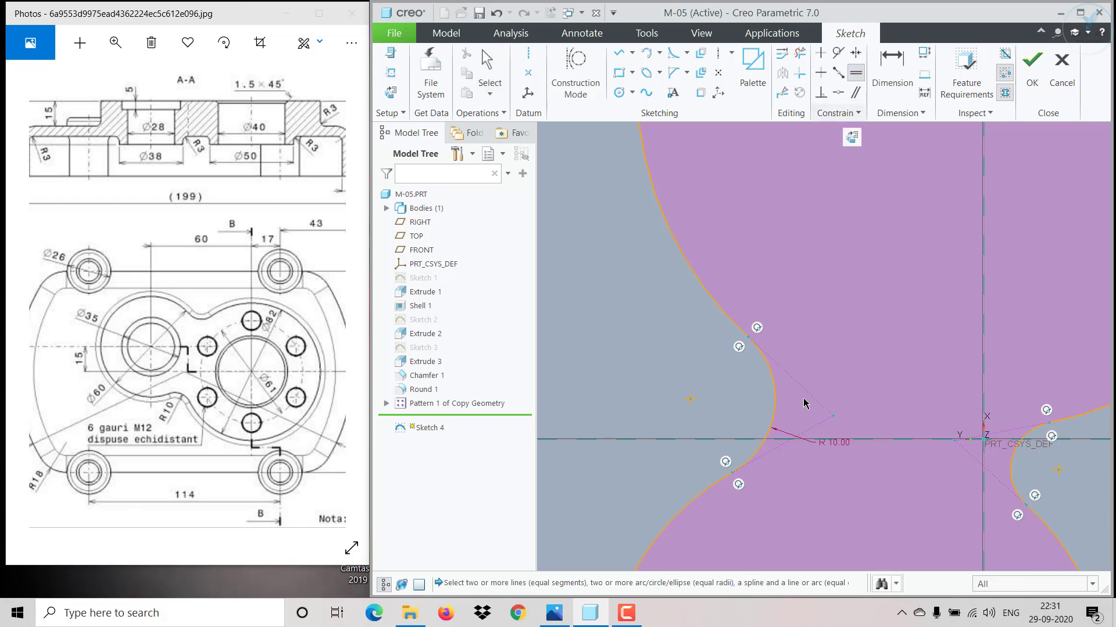
pyautogui.click(773, 407)
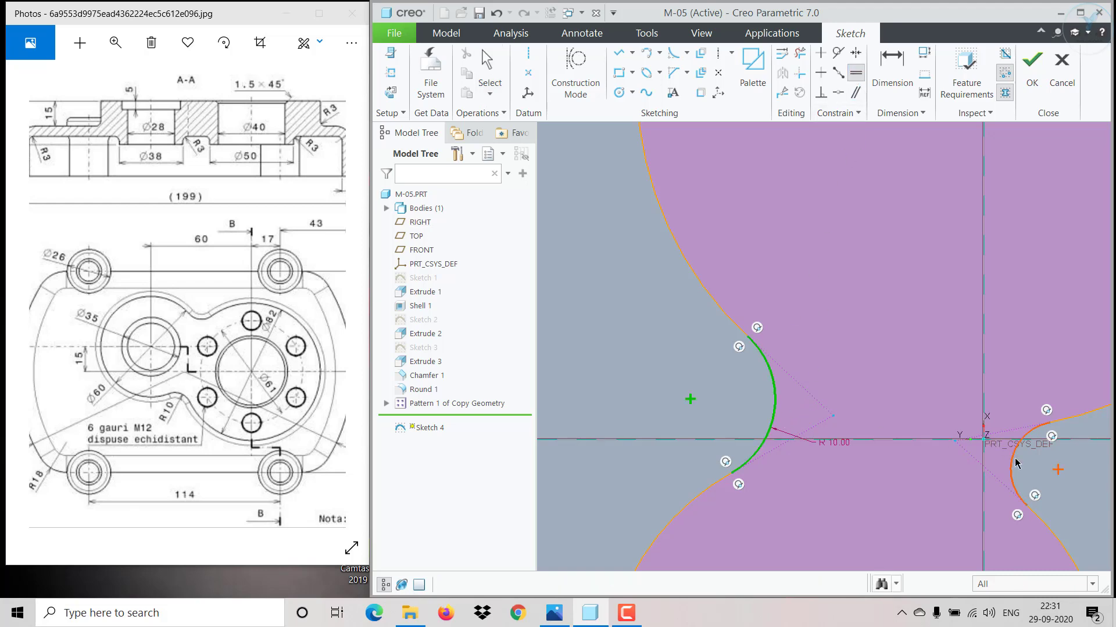
pyautogui.scroll(-10, 988, 453)
pyautogui.moveTo(982, 450)
pyautogui.mouseDown(button='middle')
pyautogui.moveTo(822, 437)
pyautogui.moveTo(742, 518)
pyautogui.moveTo(802, 352)
pyautogui.mouseUp(button='middle')
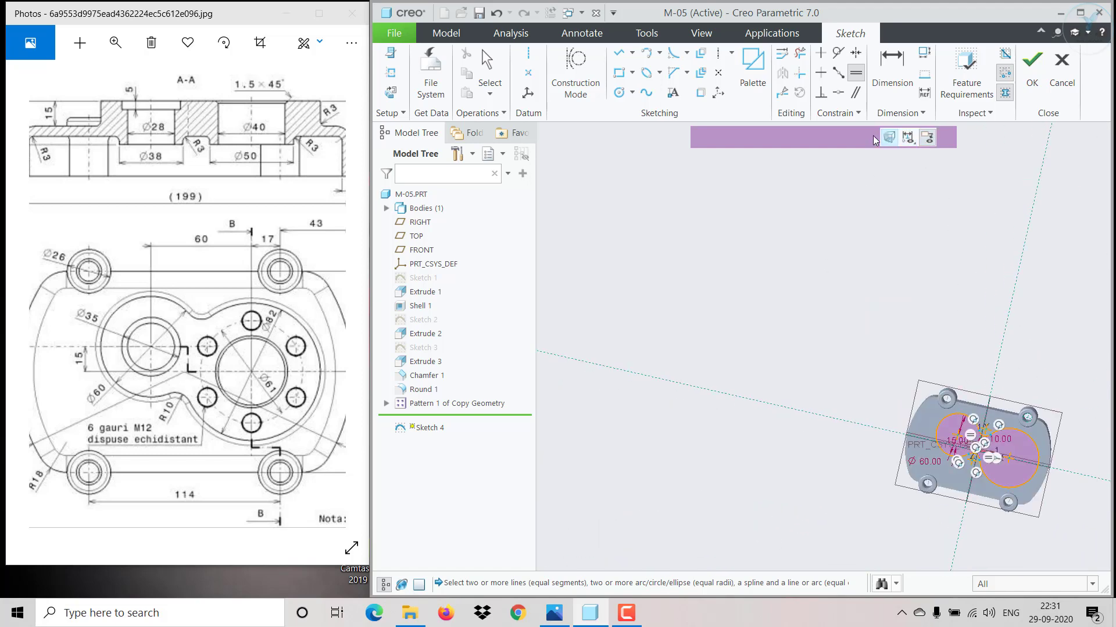
# Step: Return to the flat sketch view, exit Equal, and drag the upper circle larger
pyautogui.click(854, 141)
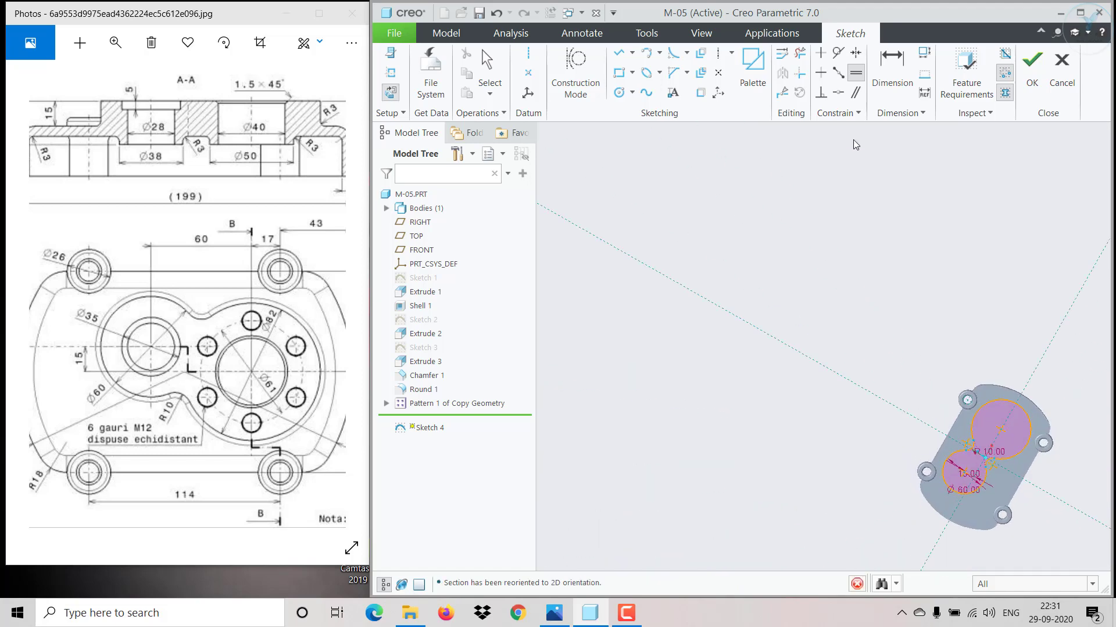
pyautogui.scroll(6, 982, 446)
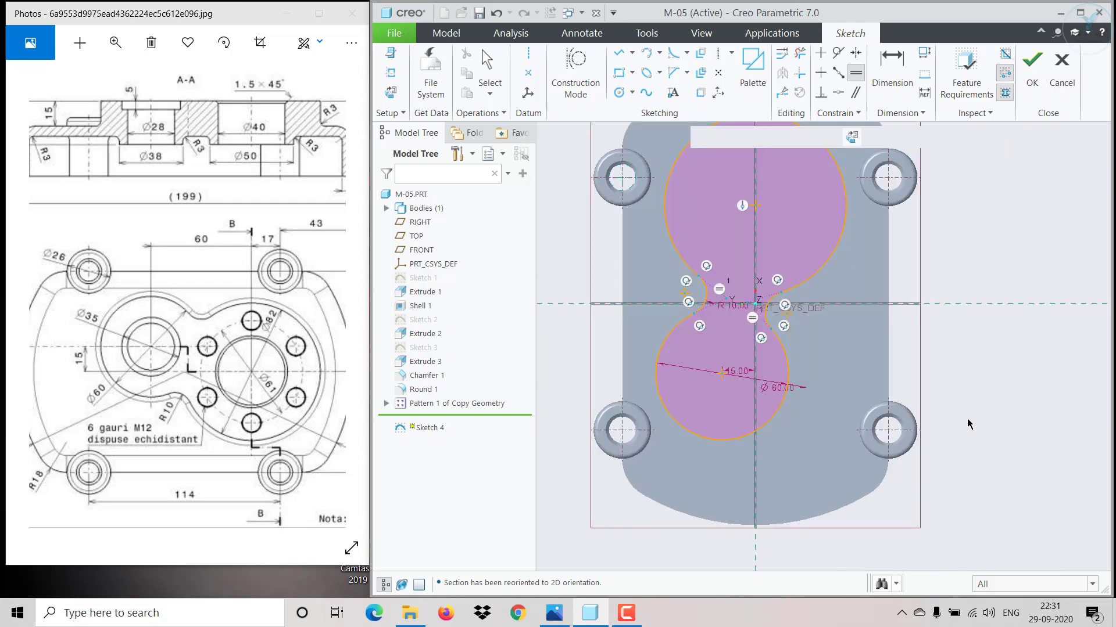
pyautogui.scroll(-3, 739, 323)
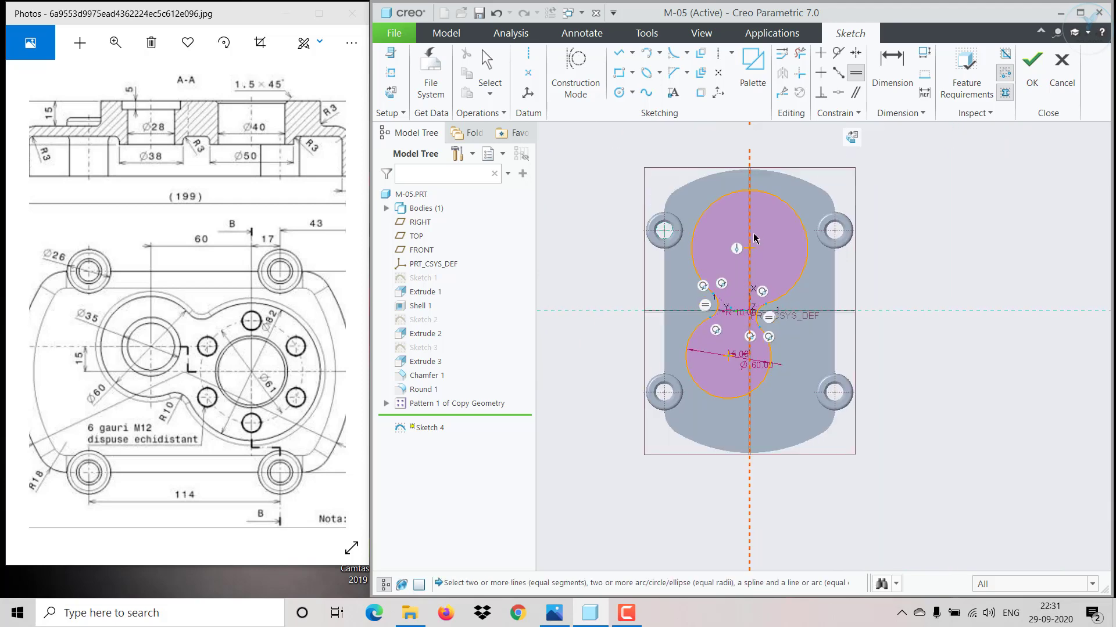
pyautogui.middleClick(754, 238)
pyautogui.moveTo(790, 206)
pyautogui.mouseDown()
pyautogui.moveTo(819, 196)
pyautogui.moveTo(792, 219)
pyautogui.moveTo(785, 414)
pyautogui.moveTo(762, 383)
pyautogui.moveTo(777, 396)
pyautogui.moveTo(778, 382)
pyautogui.mouseUp()
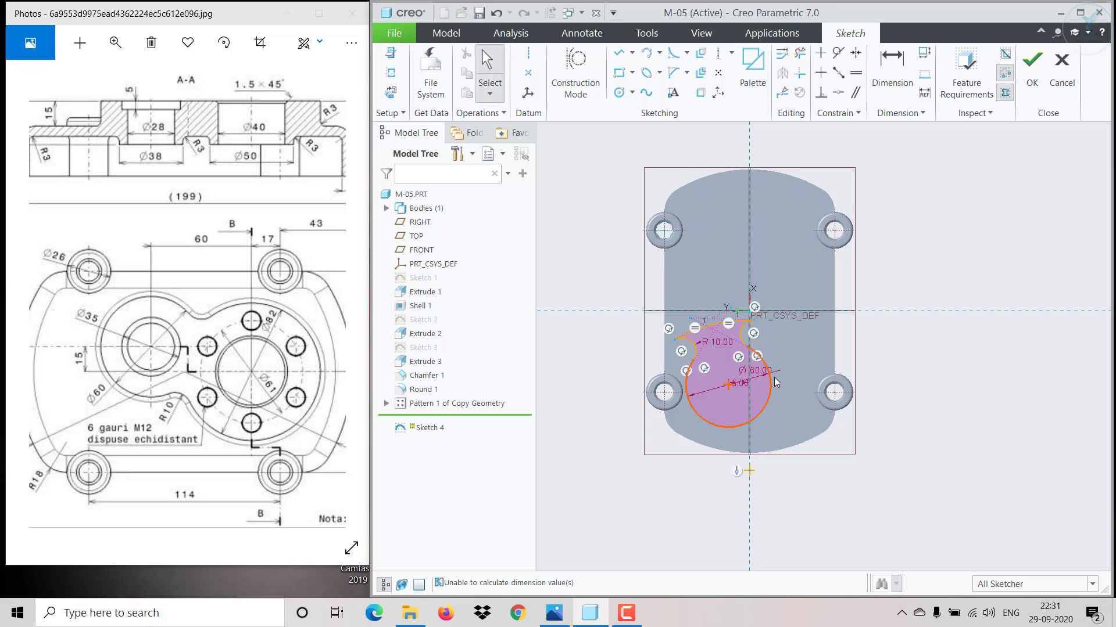
# Step: Undo the accidental resize and dimension the upper circle to Ø82
pyautogui.hotkey('ctrl', 'z')
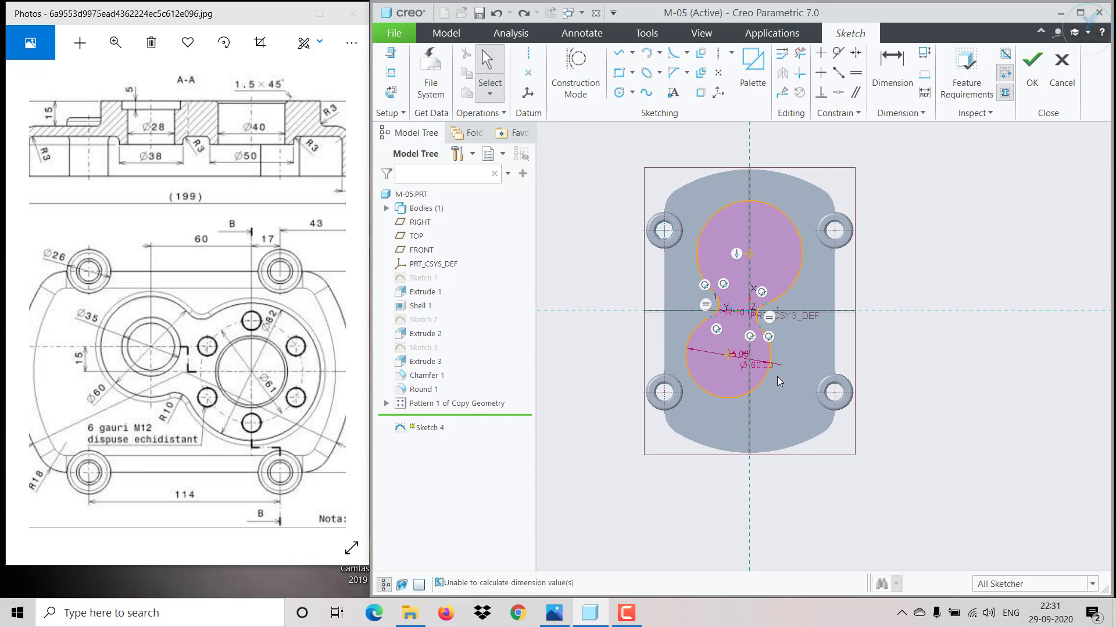
pyautogui.click(802, 229)
pyautogui.click(822, 187)
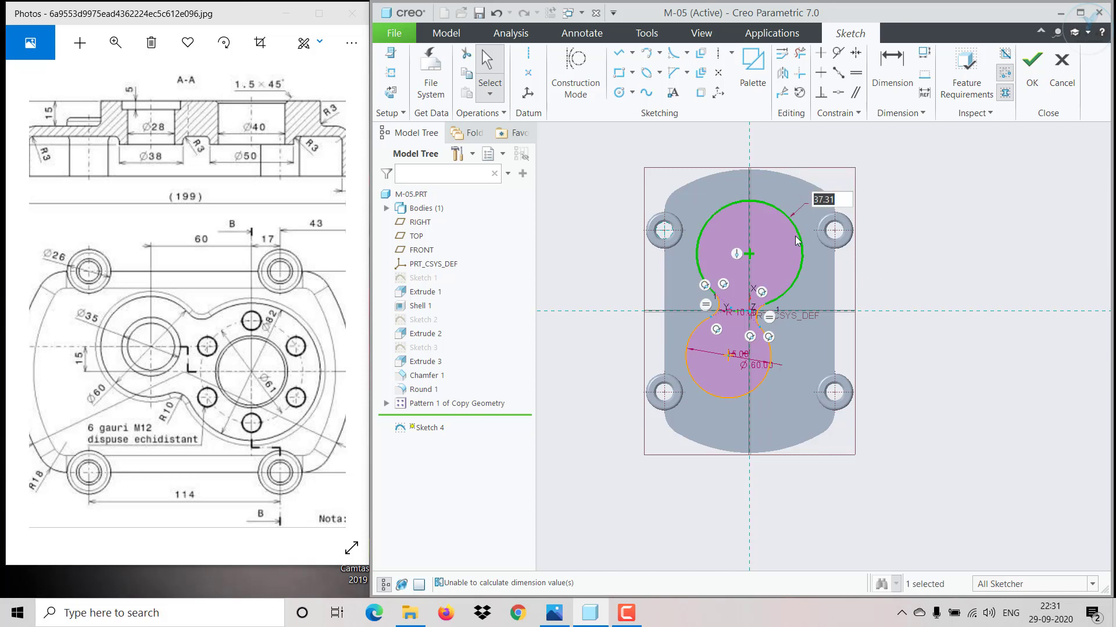
pyautogui.press('Escape')
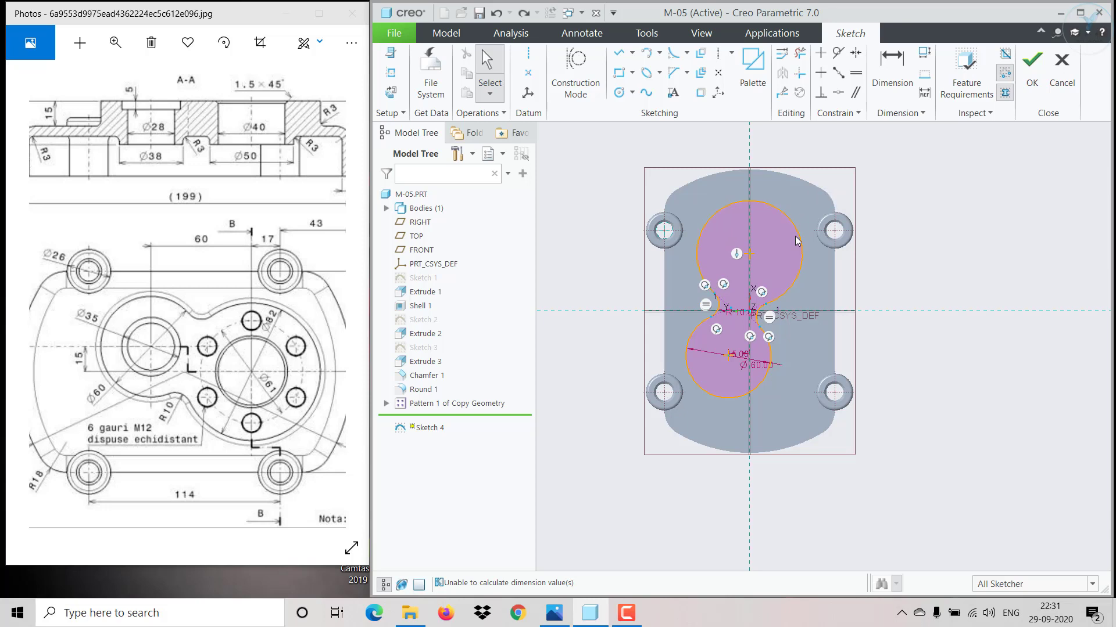
pyautogui.click(797, 235)
pyautogui.click(866, 173)
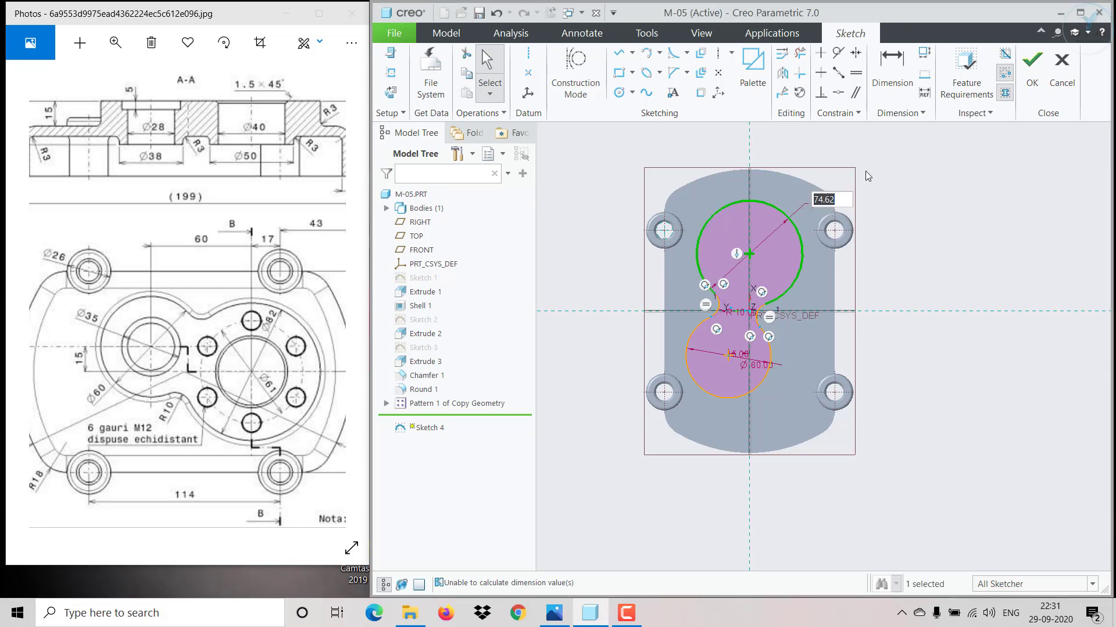
pyautogui.write('82')
pyautogui.press('Return')
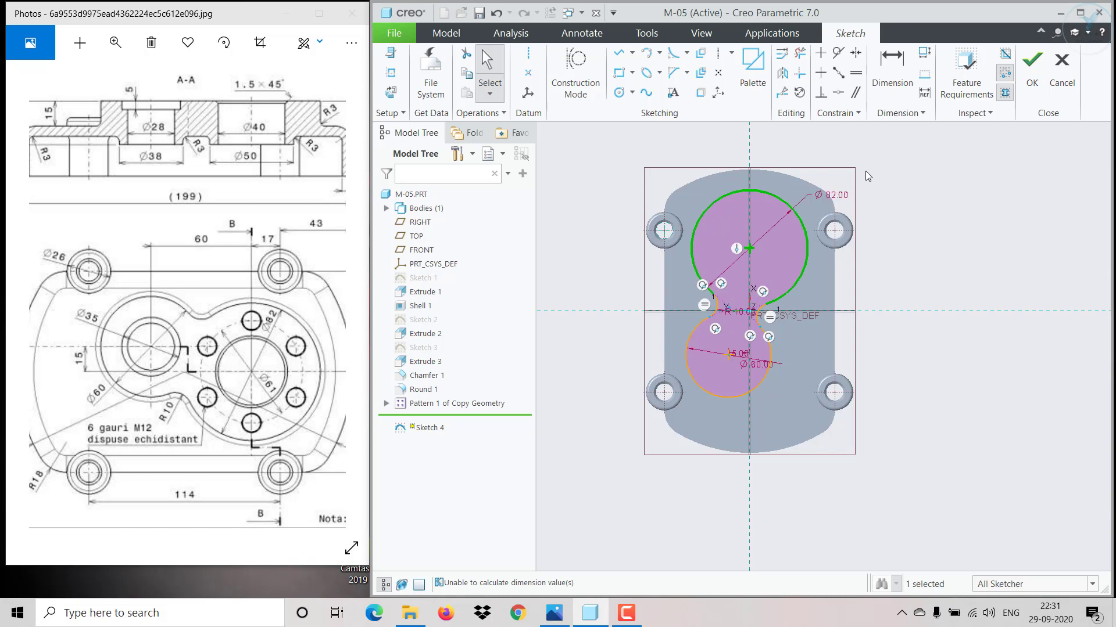
# Step: Add a Ø60 diameter dimension below the lower circle
pyautogui.click(737, 398)
pyautogui.scroll(5, 752, 363)
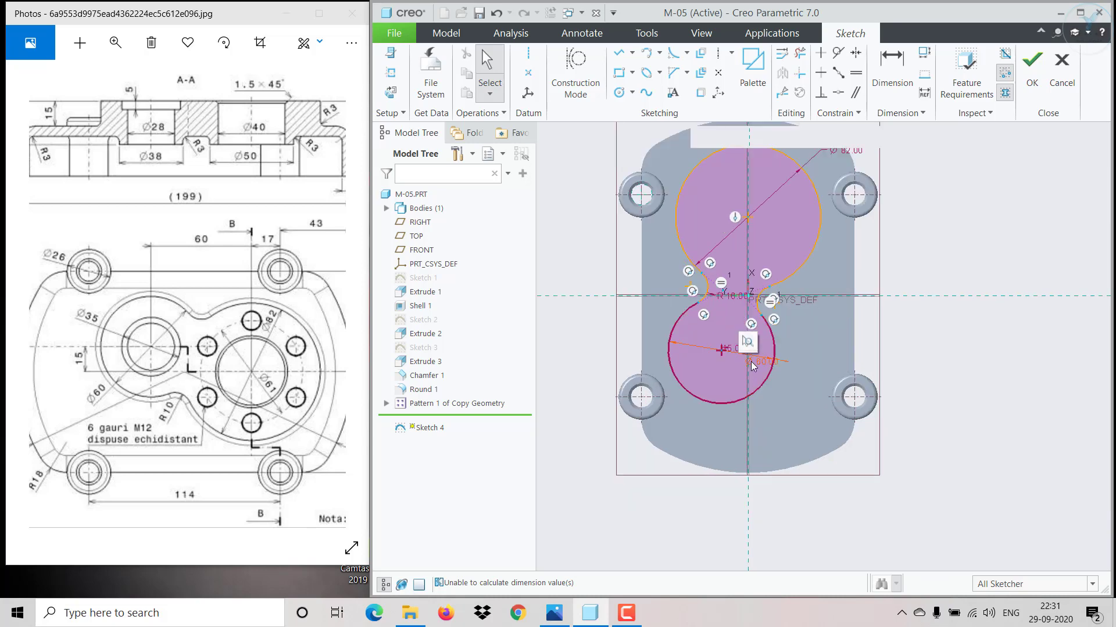
pyautogui.click(747, 336)
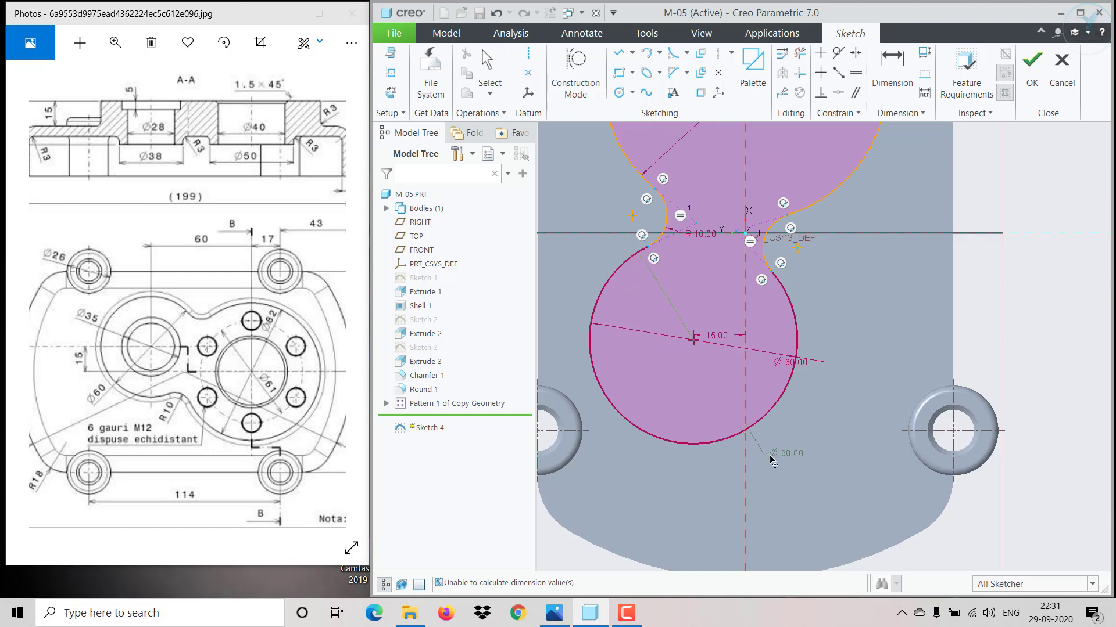
pyautogui.middleClick(782, 458)
pyautogui.scroll(-5, 744, 190)
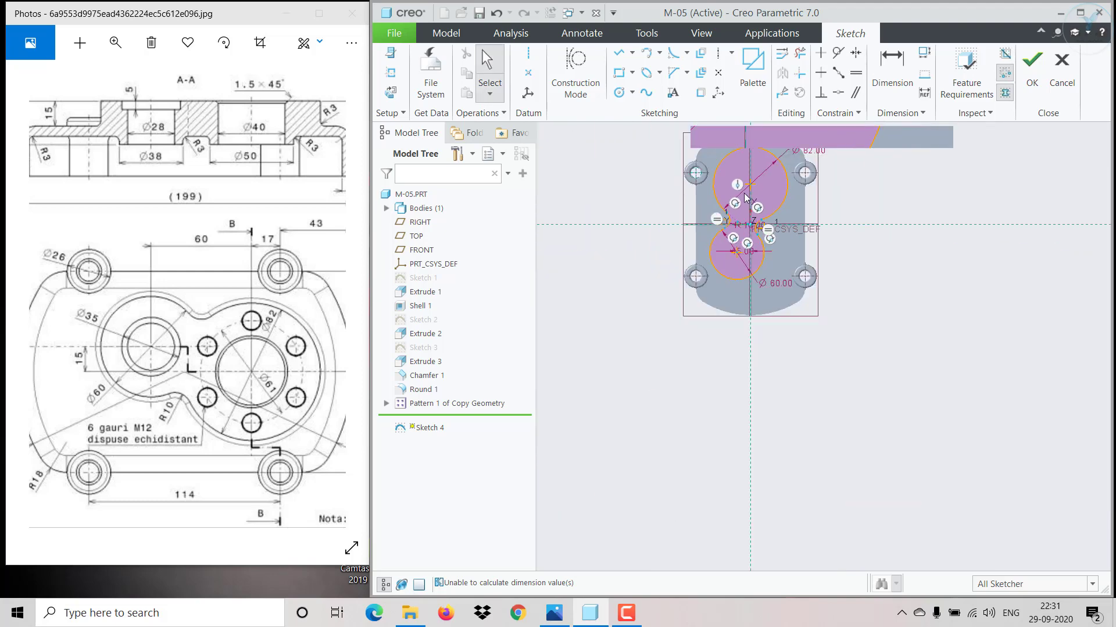
pyautogui.scroll(3, 733, 175)
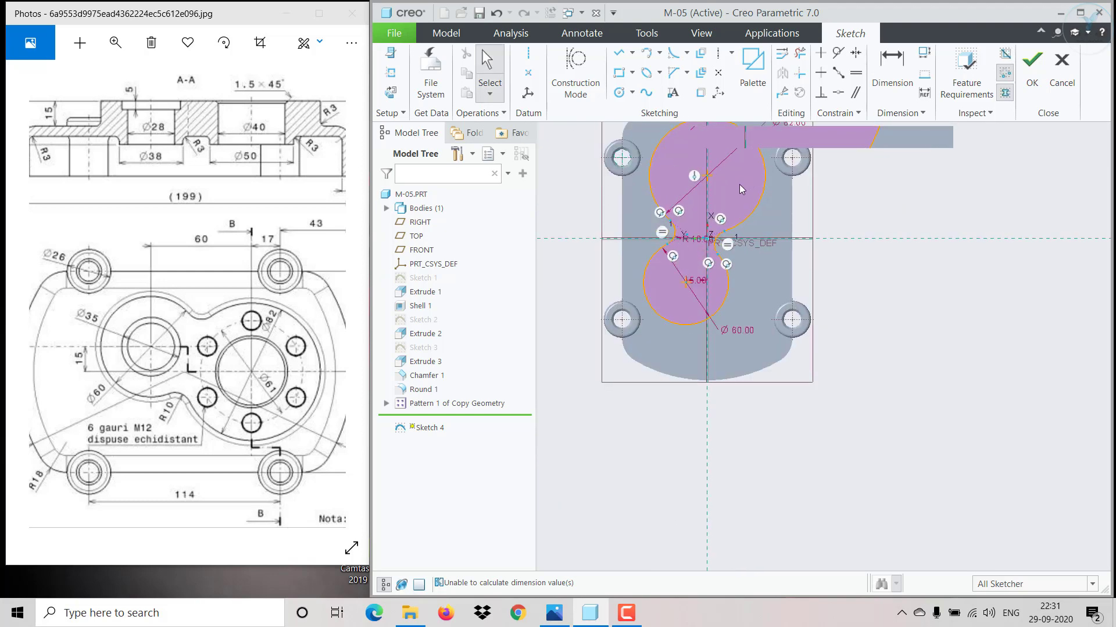
pyautogui.moveTo(709, 176); pyautogui.dragTo(732, 187, button='middle')
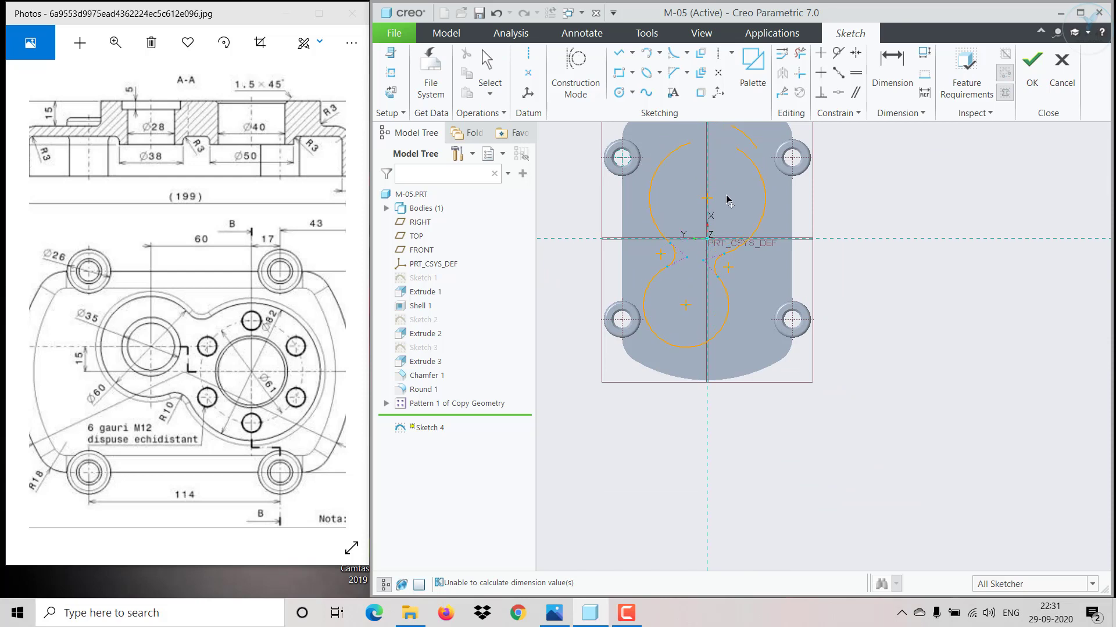
pyautogui.click(892, 69)
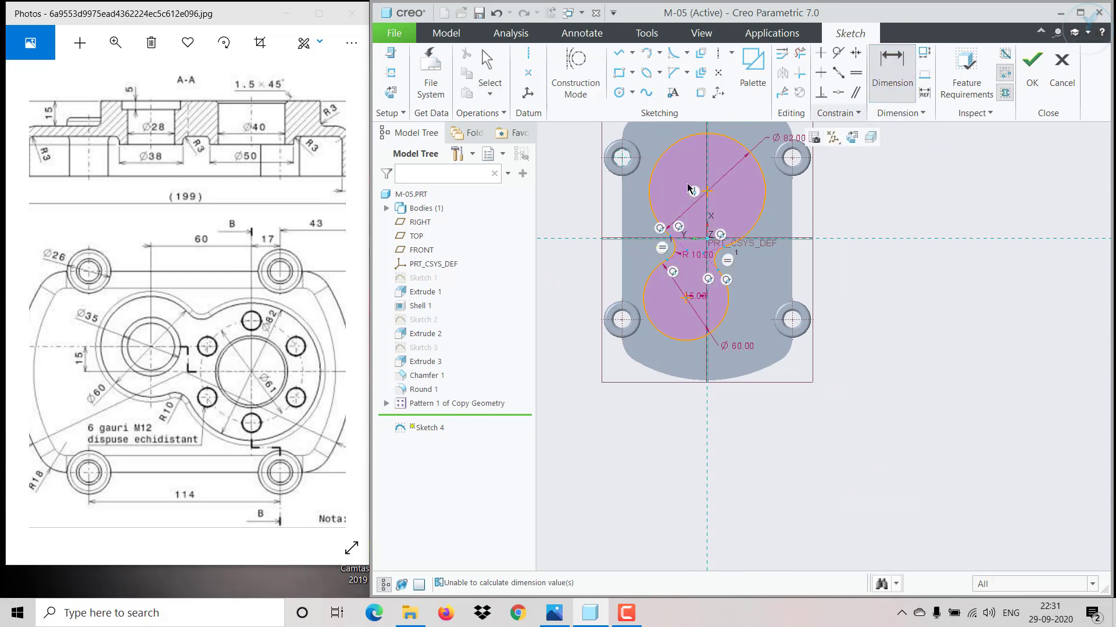
# Step: Dimension the two circle centres 60 apart
pyautogui.scroll(3, 738, 201)
pyautogui.click(758, 193)
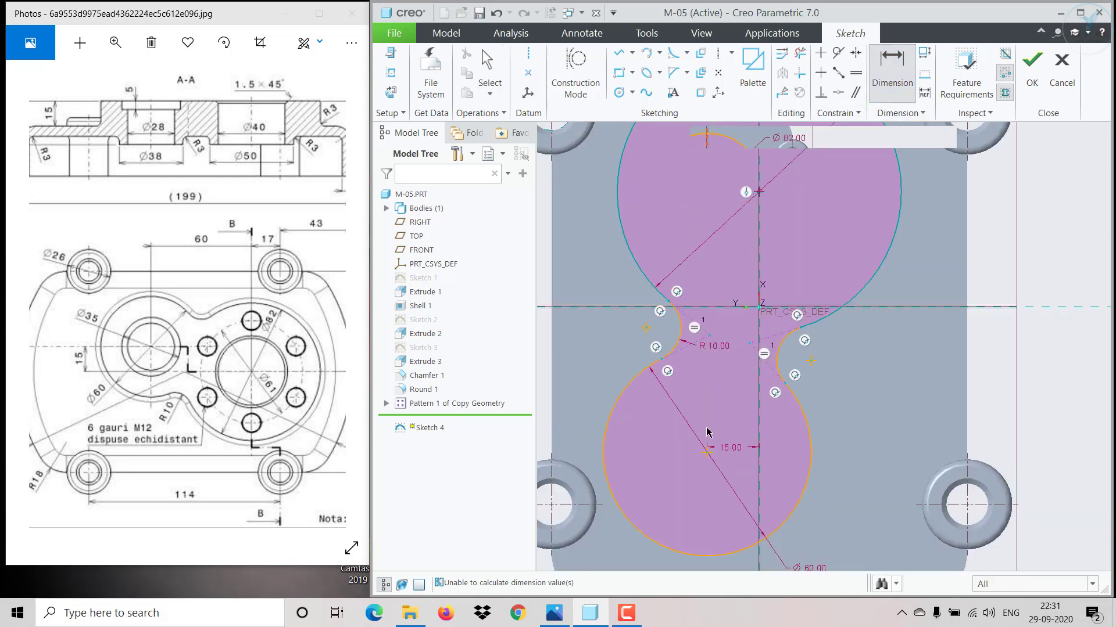
pyautogui.click(707, 455)
pyautogui.scroll(-3, 708, 459)
pyautogui.middleClick(630, 358)
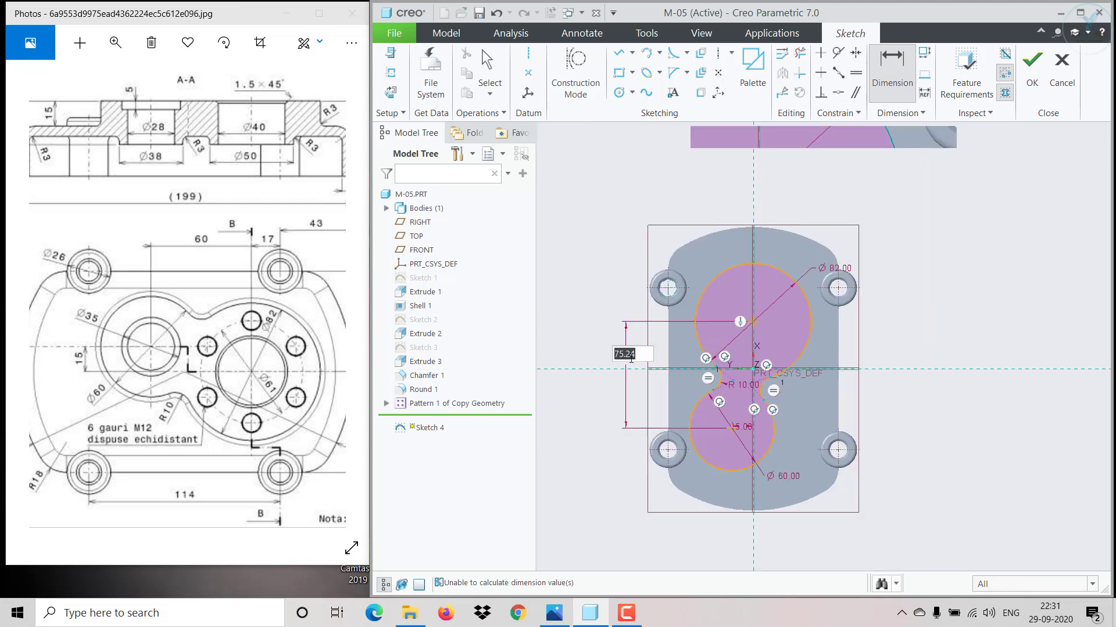
pyautogui.write('60')
pyautogui.press('Return')
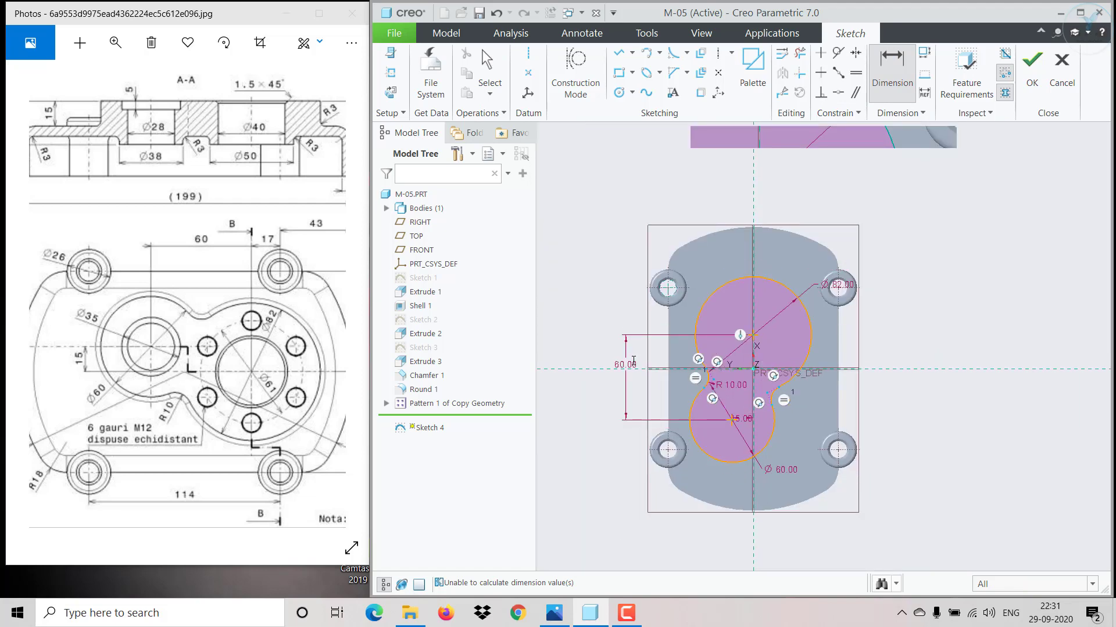
# Step: Place the upper centre 17 below the upper holes' line and finish Sketch 4
pyautogui.scroll(2, 668, 290)
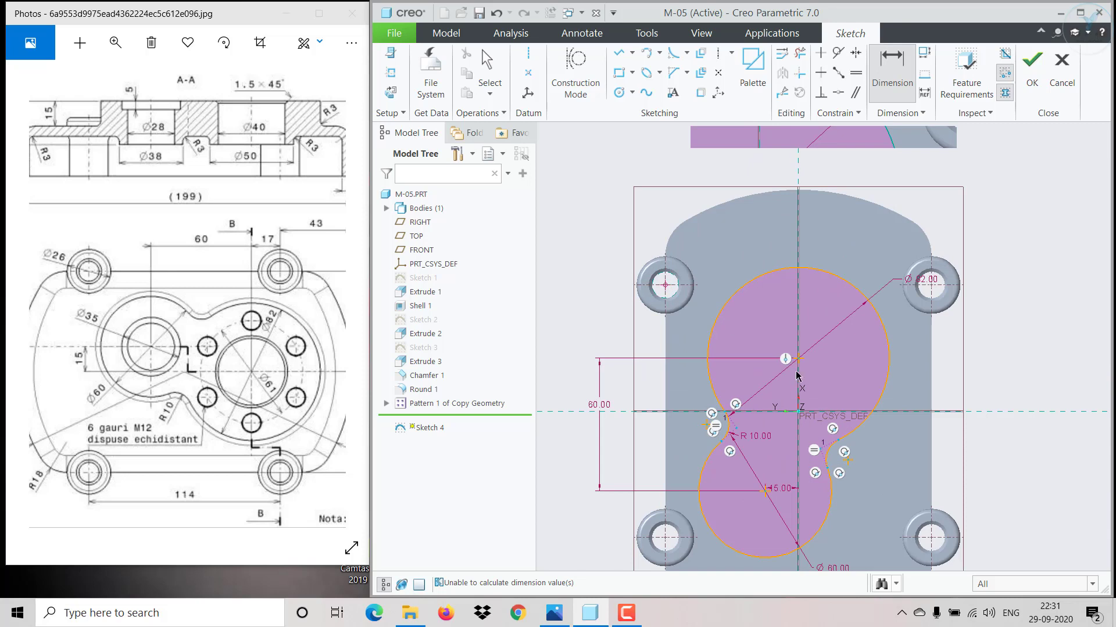
pyautogui.middleClick(611, 337)
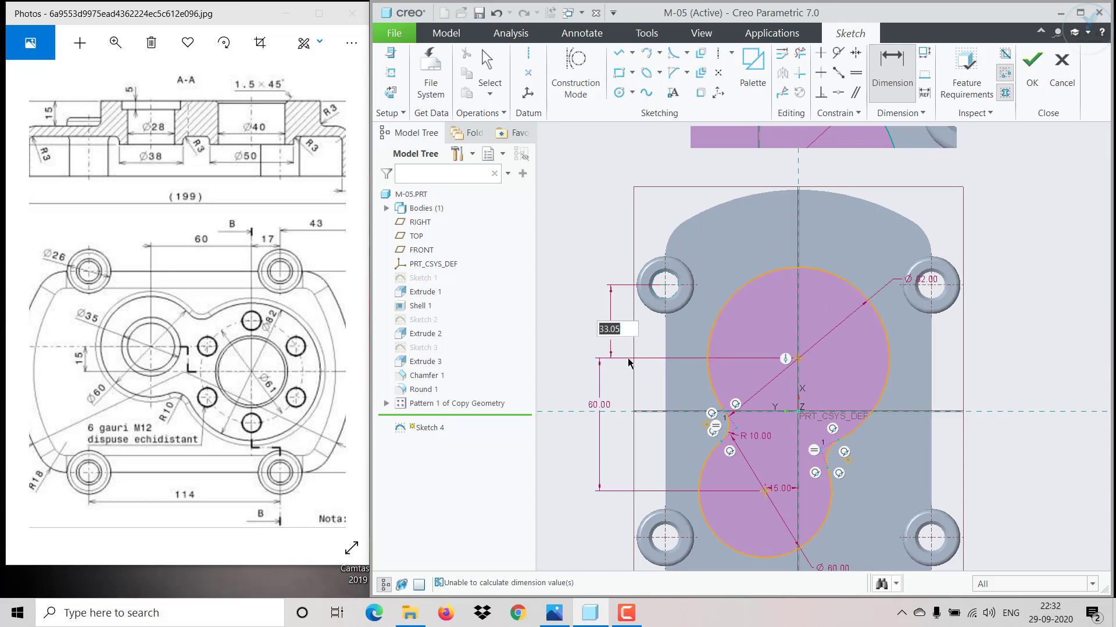
pyautogui.write('17')
pyautogui.press('Return')
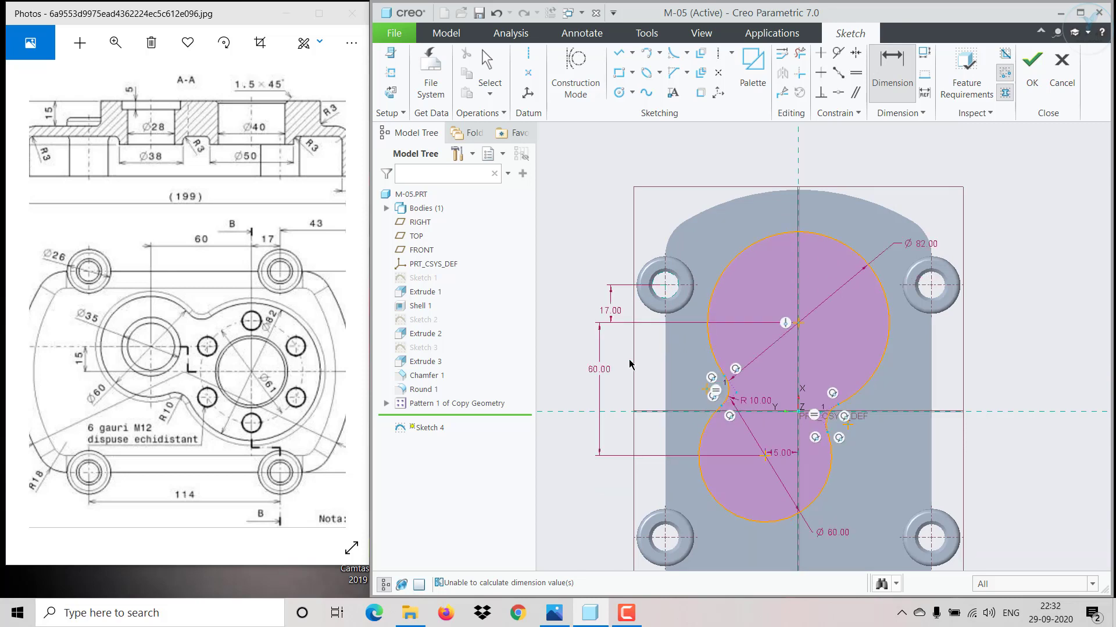
pyautogui.middleClick(802, 453)
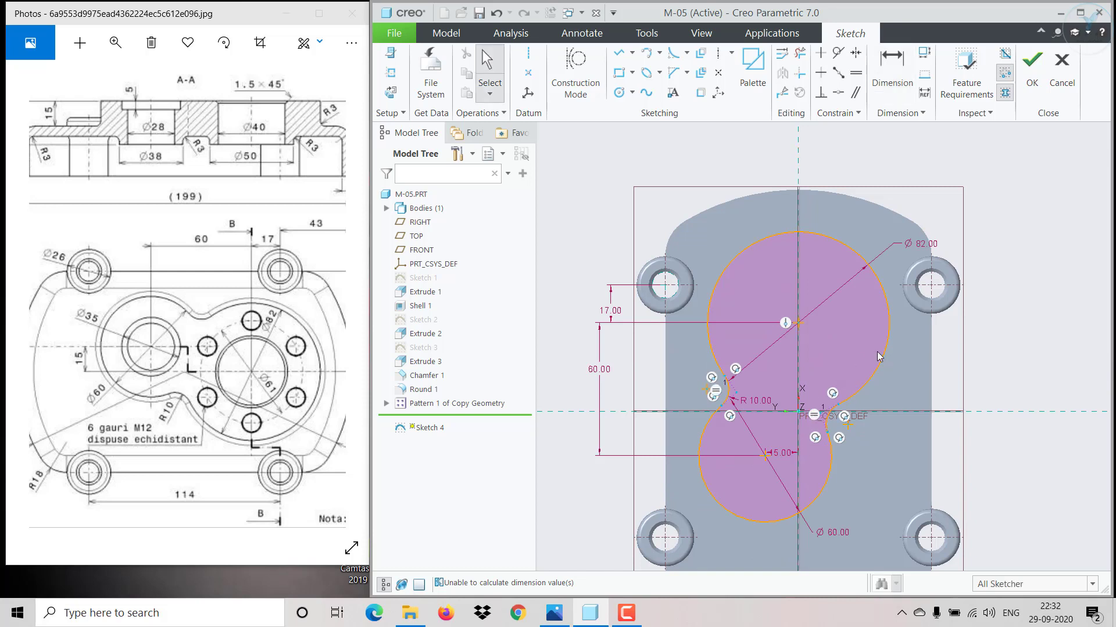
pyautogui.moveTo(884, 354); pyautogui.dragTo(876, 280)
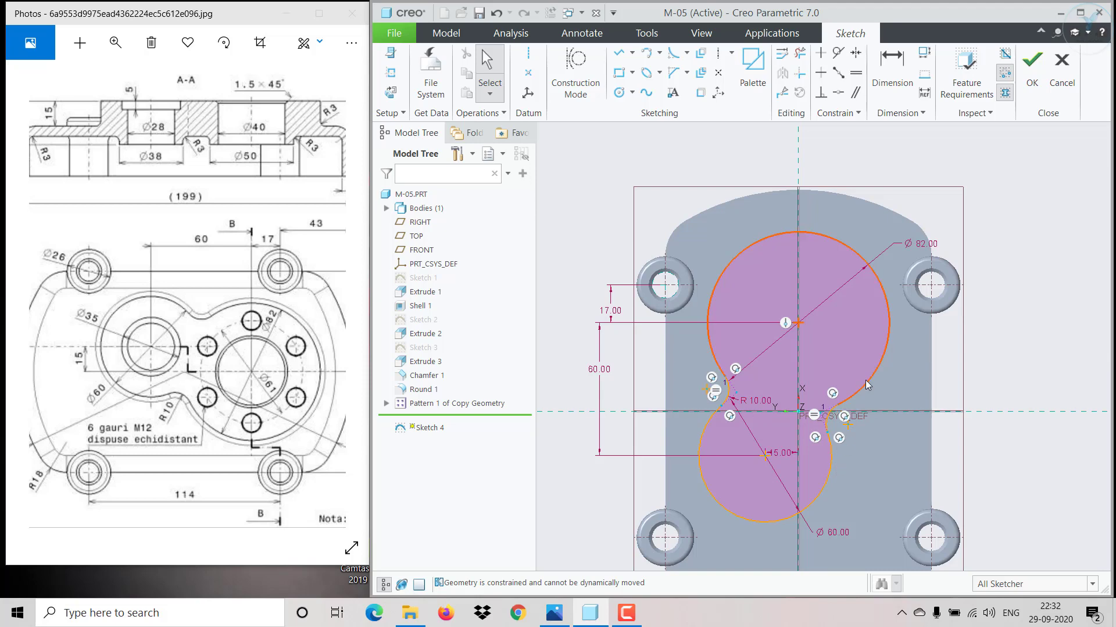
pyautogui.click(1032, 64)
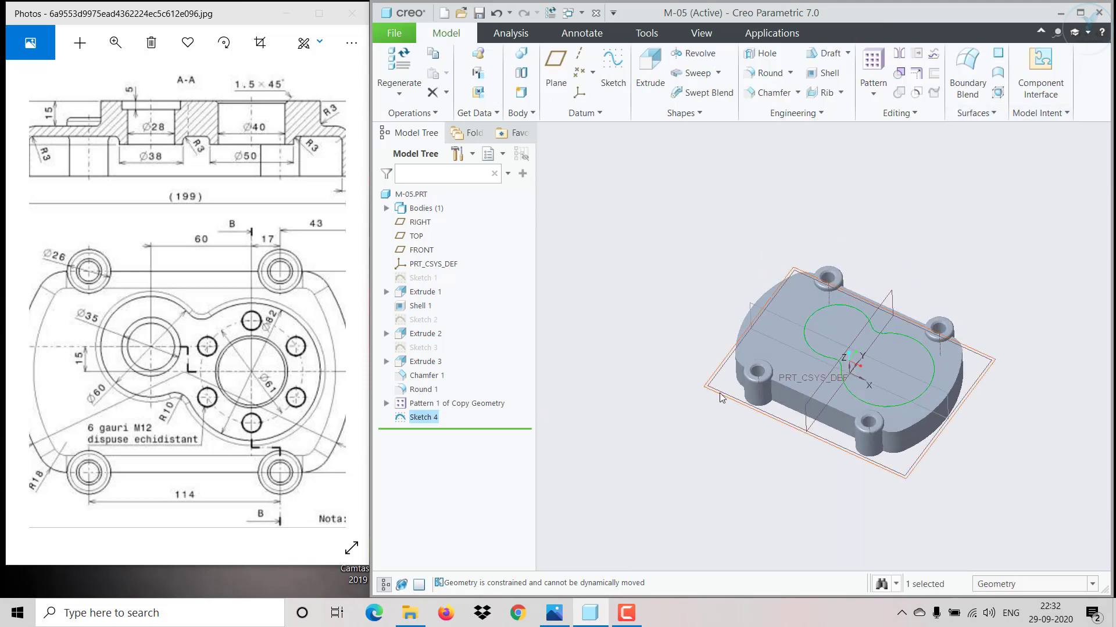
# Step: Extrude Sketch 4 to a depth of 15 as Extrude 4
pyautogui.click(650, 70)
pyautogui.moveTo(227, 235)
pyautogui.mouseDown()
pyautogui.moveTo(186, 235)
pyautogui.moveTo(143, 298)
pyautogui.moveTo(157, 250)
pyautogui.moveTo(240, 267)
pyautogui.moveTo(205, 239)
pyautogui.mouseUp()
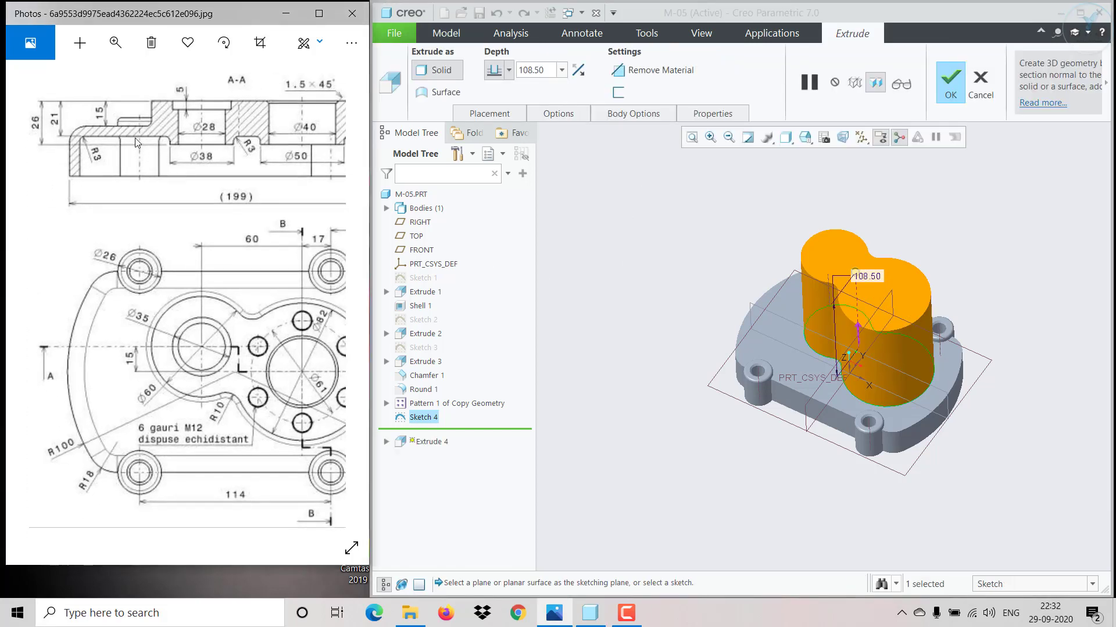
pyautogui.click(547, 67)
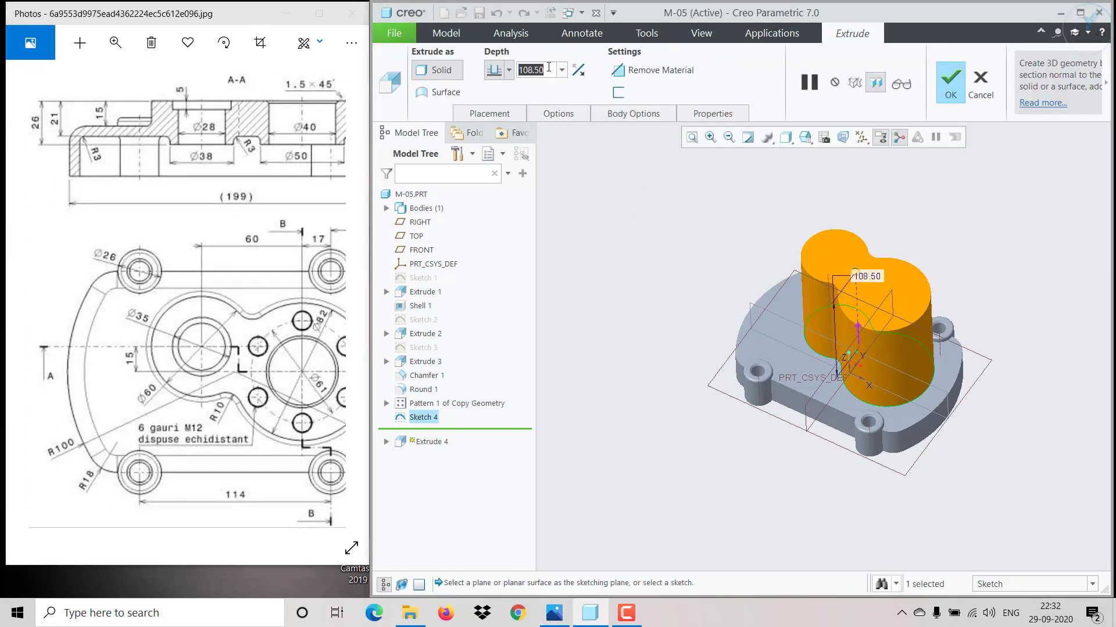
pyautogui.write('15')
pyautogui.press('Return')
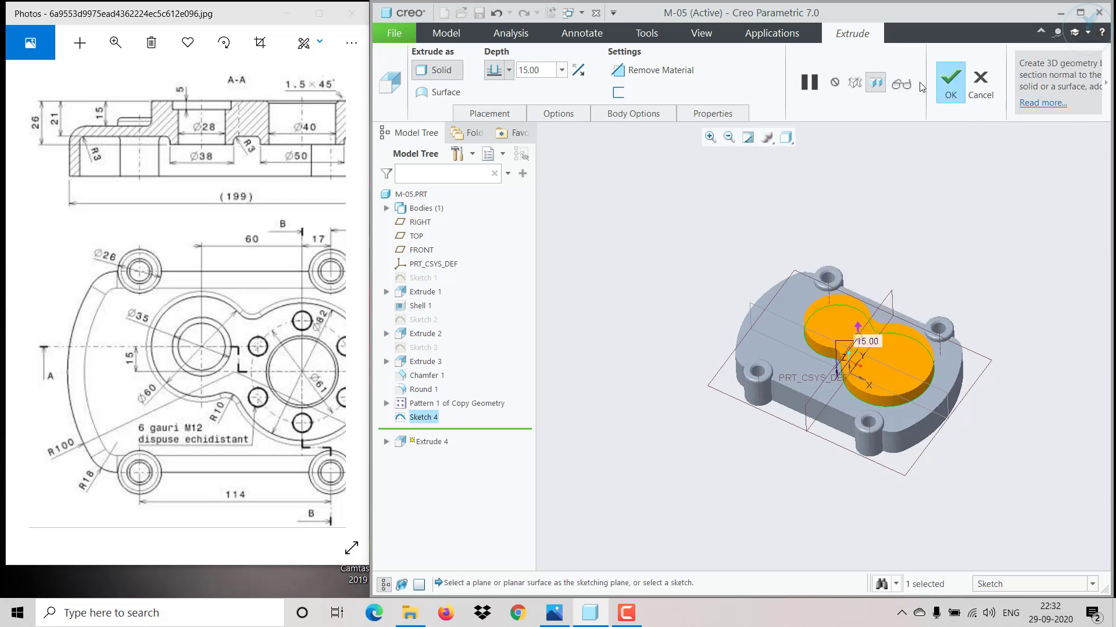
pyautogui.click(951, 88)
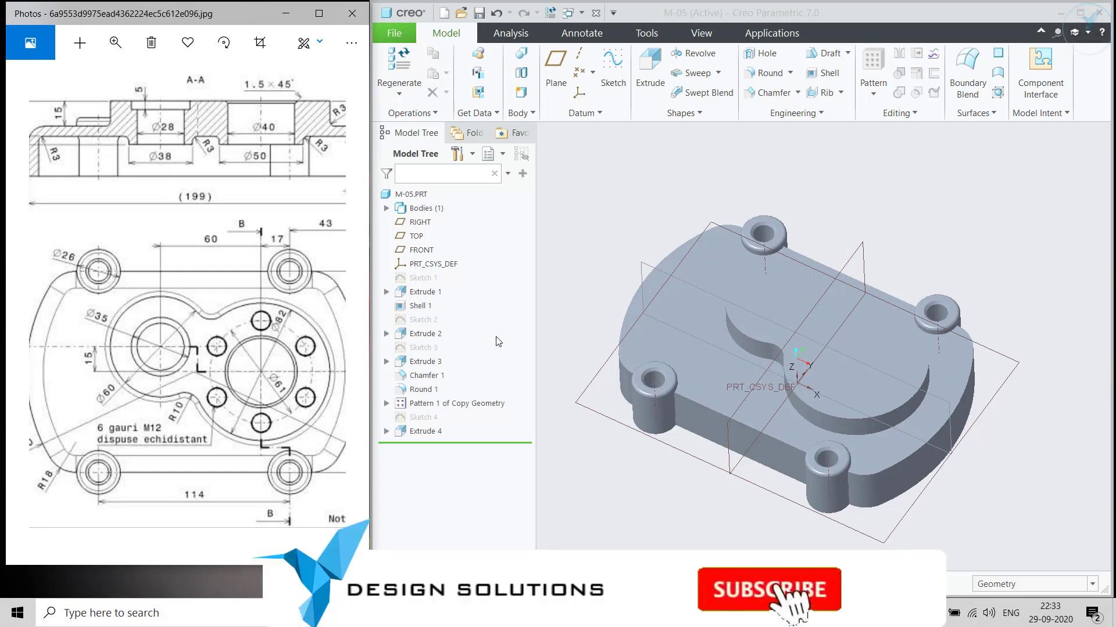
pyautogui.moveTo(674, 443); pyautogui.dragTo(680, 297, button='middle')
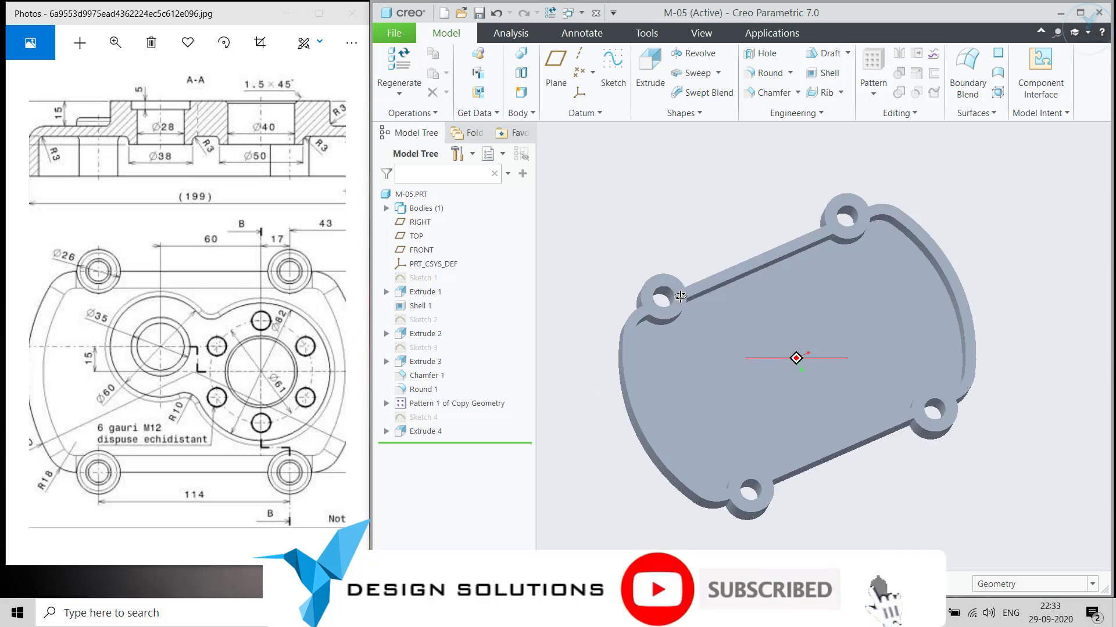
# Step: Start Sketch 5 on the boss's top face with shaded-with-edges display
pyautogui.click(722, 365)
pyautogui.click(801, 306)
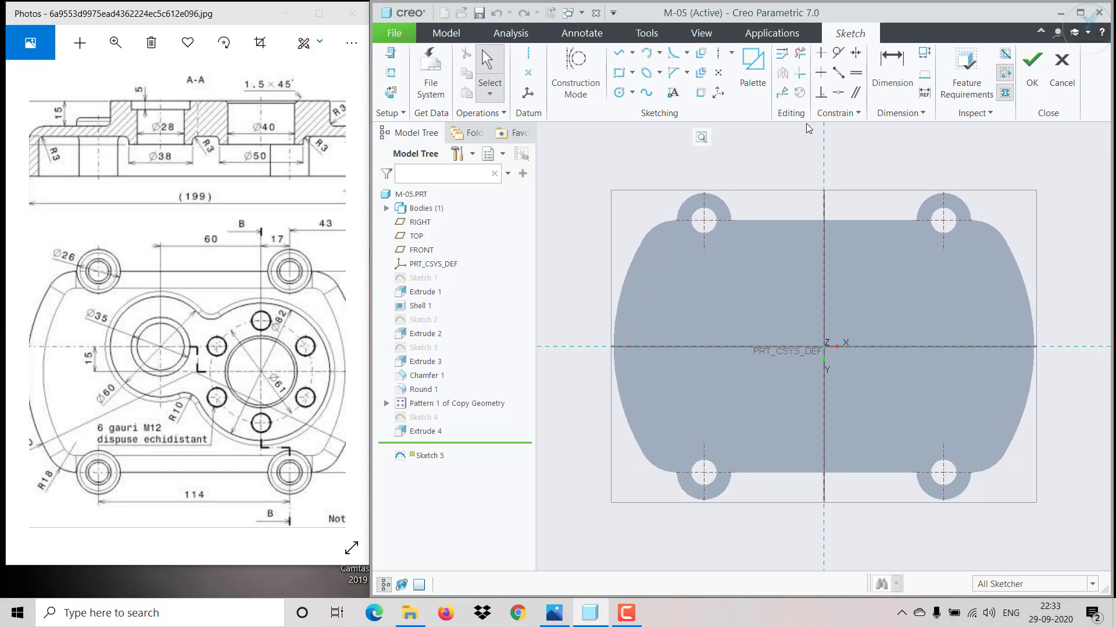
pyautogui.click(775, 138)
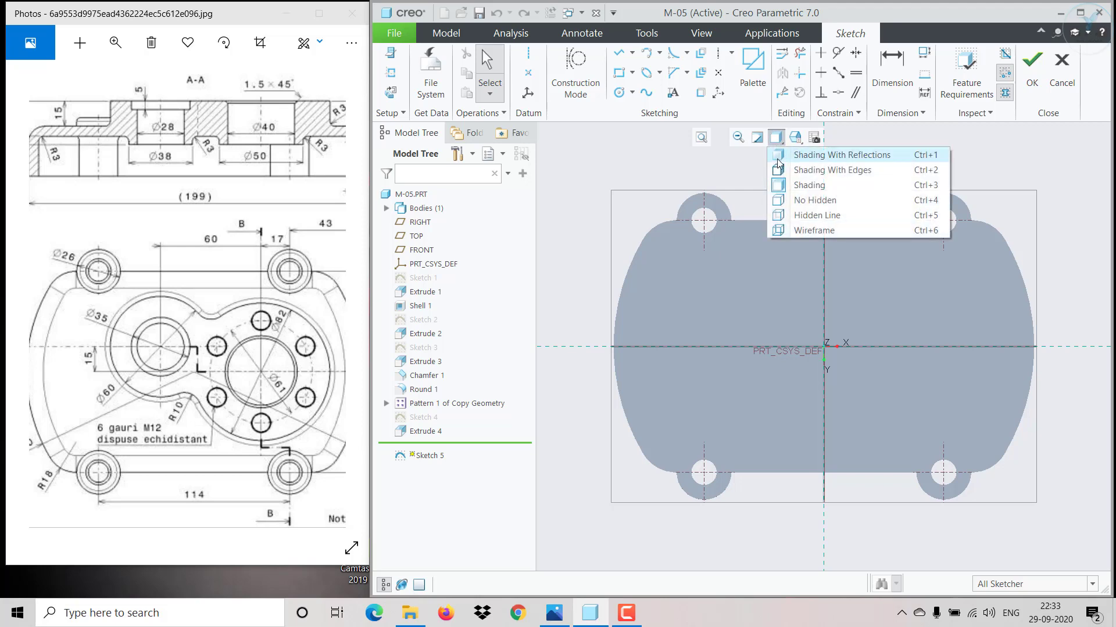
pyautogui.click(779, 167)
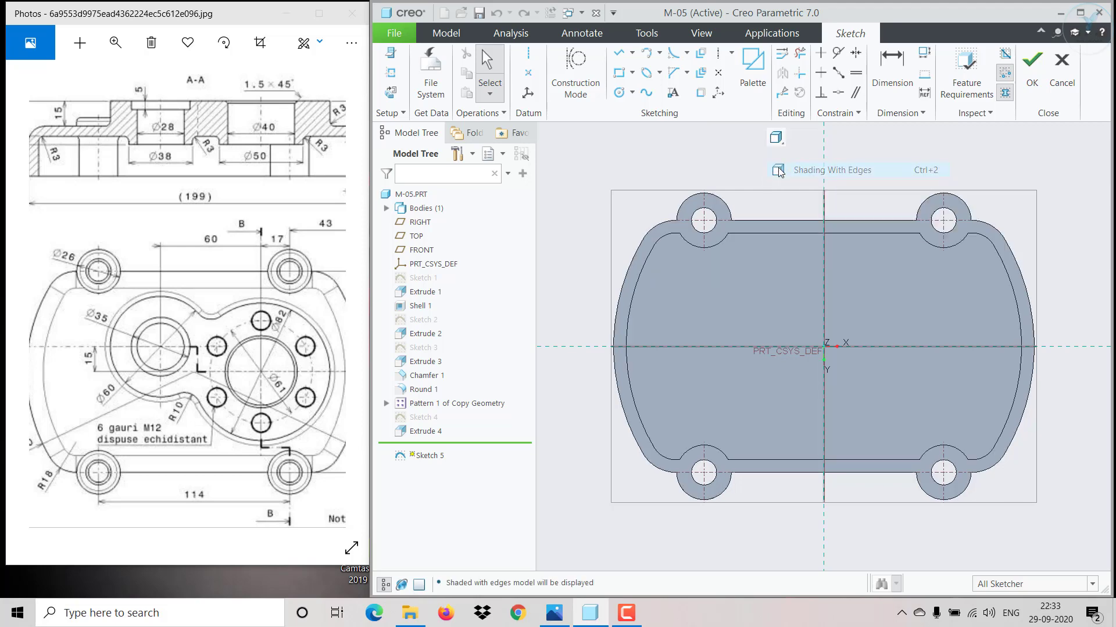
# Step: Project the boss's upper and lower circular edges and view the sketch flat
pyautogui.click(700, 92)
pyautogui.hotkey('ctrl', 'd')
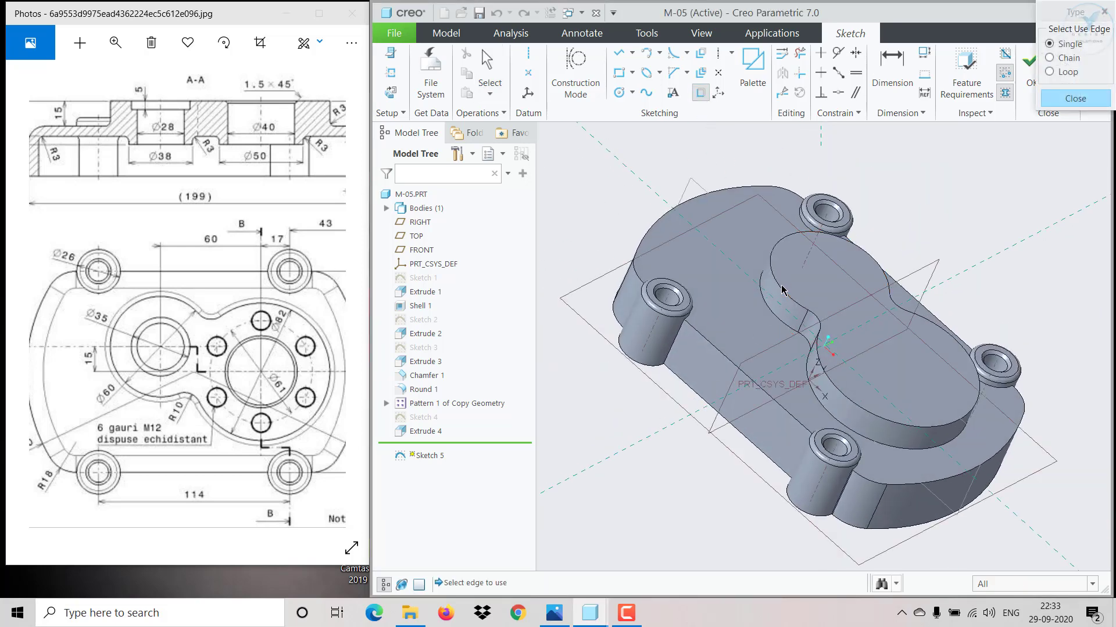
pyautogui.click(780, 288)
pyautogui.click(858, 409)
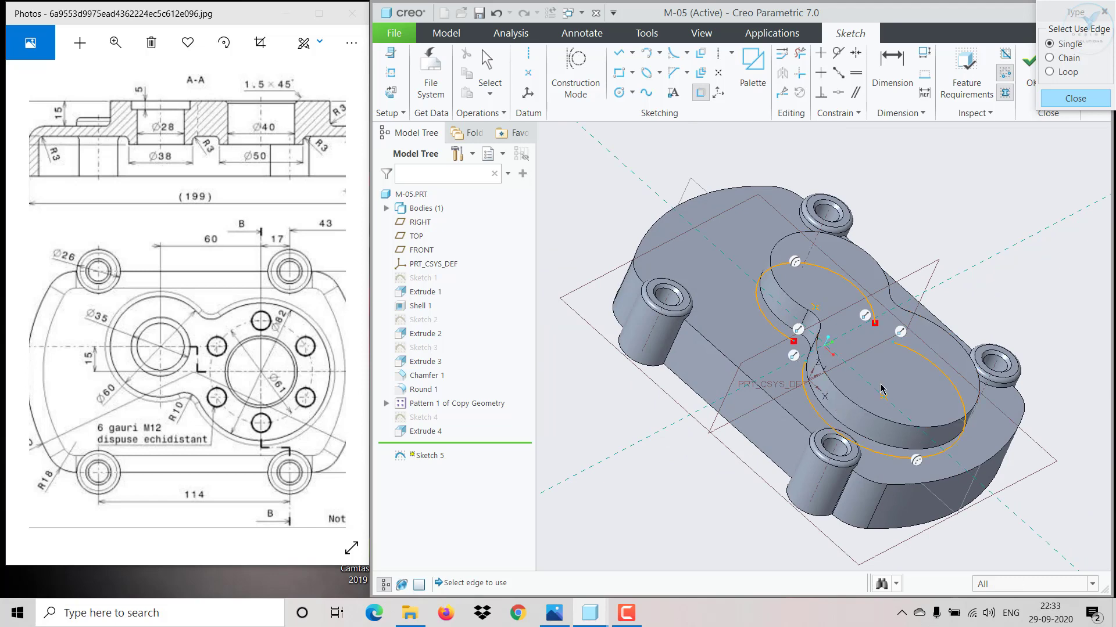
pyautogui.click(1074, 99)
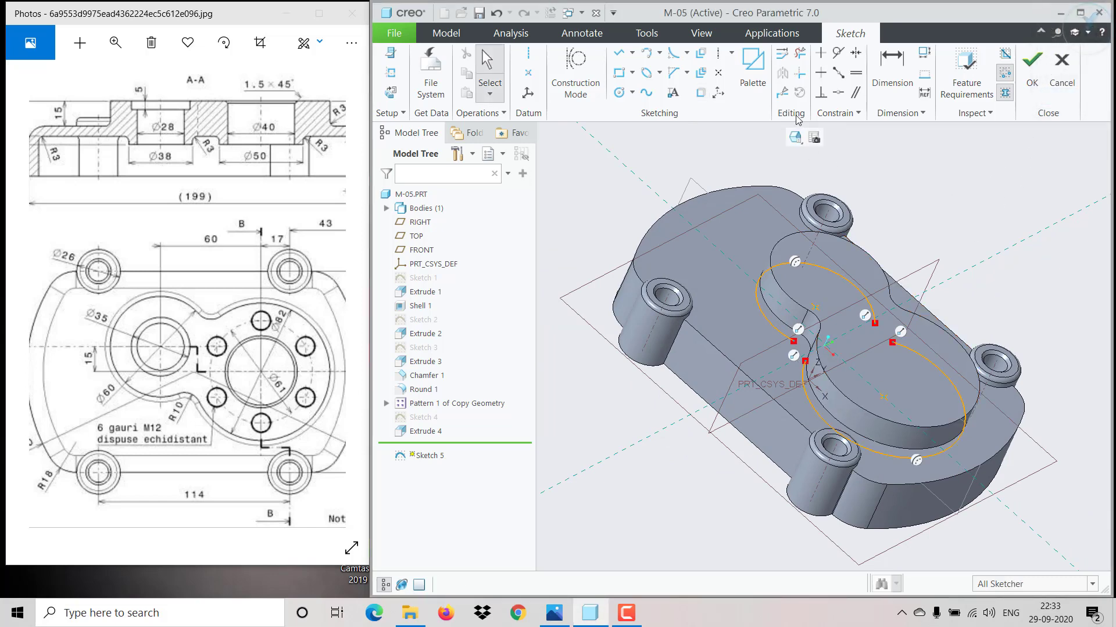
pyautogui.moveTo(776, 139)
pyautogui.click(853, 138)
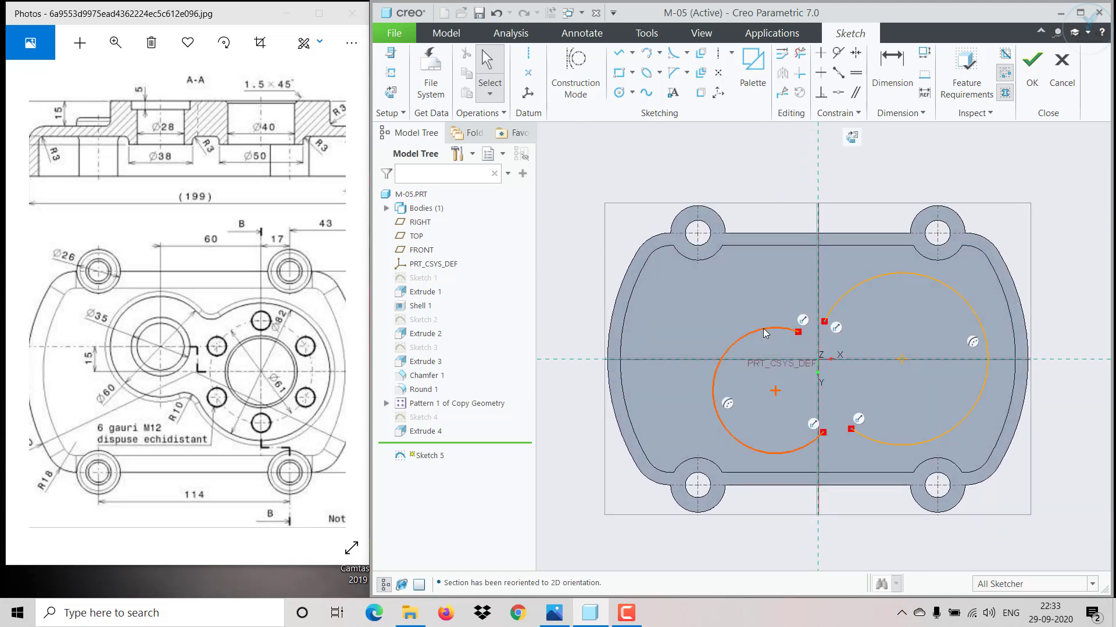
# Step: Draw a circle concentric with the figure-eight's left arc
pyautogui.click(785, 328)
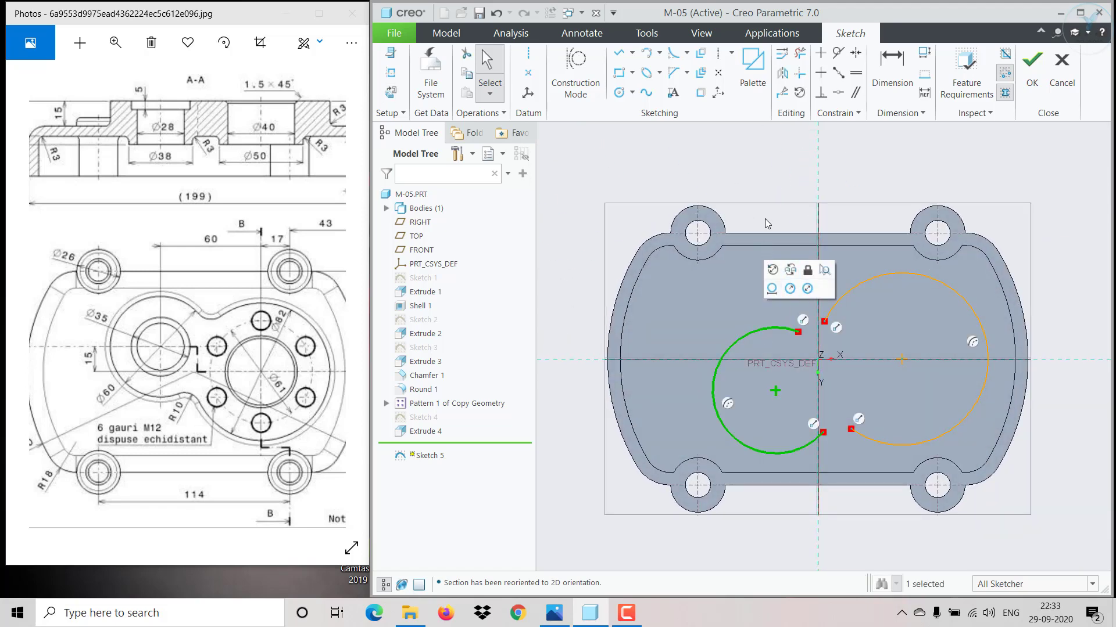
pyautogui.click(766, 201)
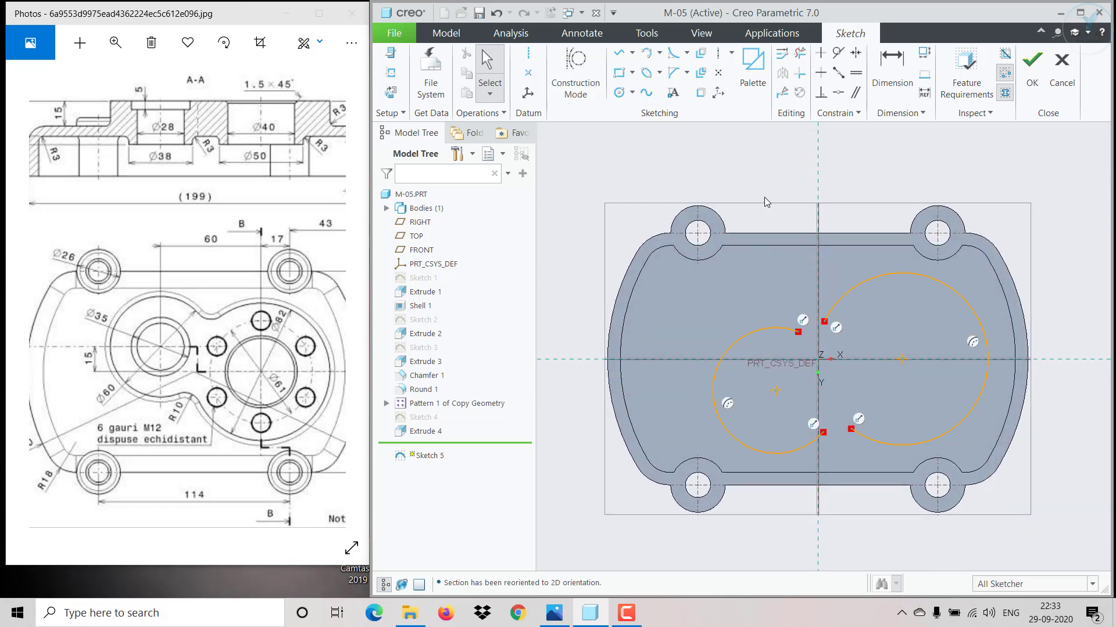
pyautogui.click(632, 92)
pyautogui.click(636, 127)
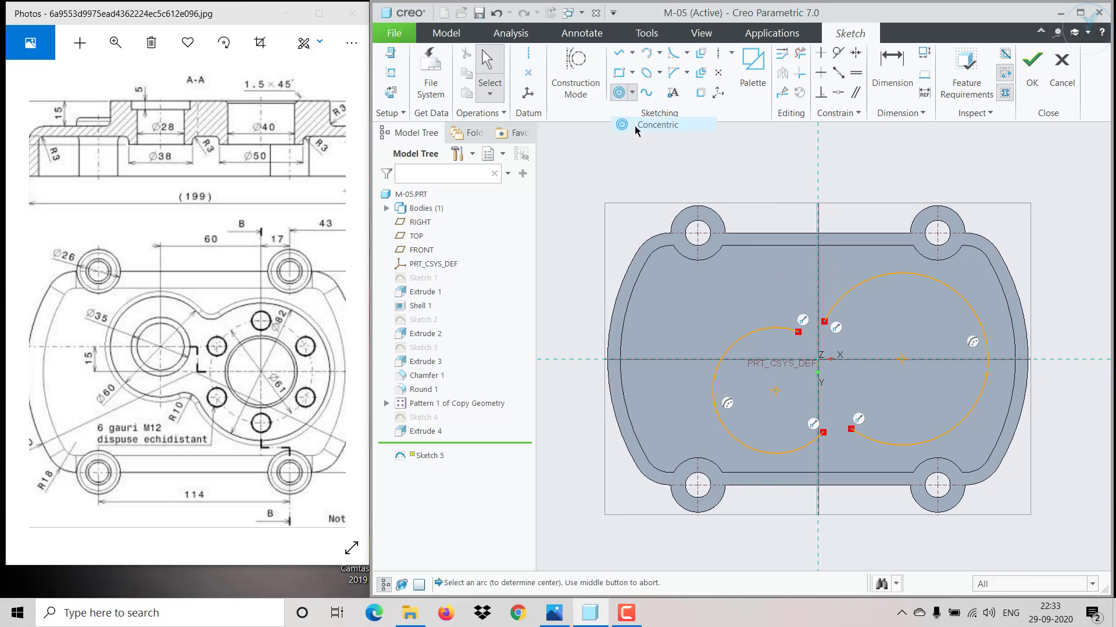
pyautogui.click(739, 343)
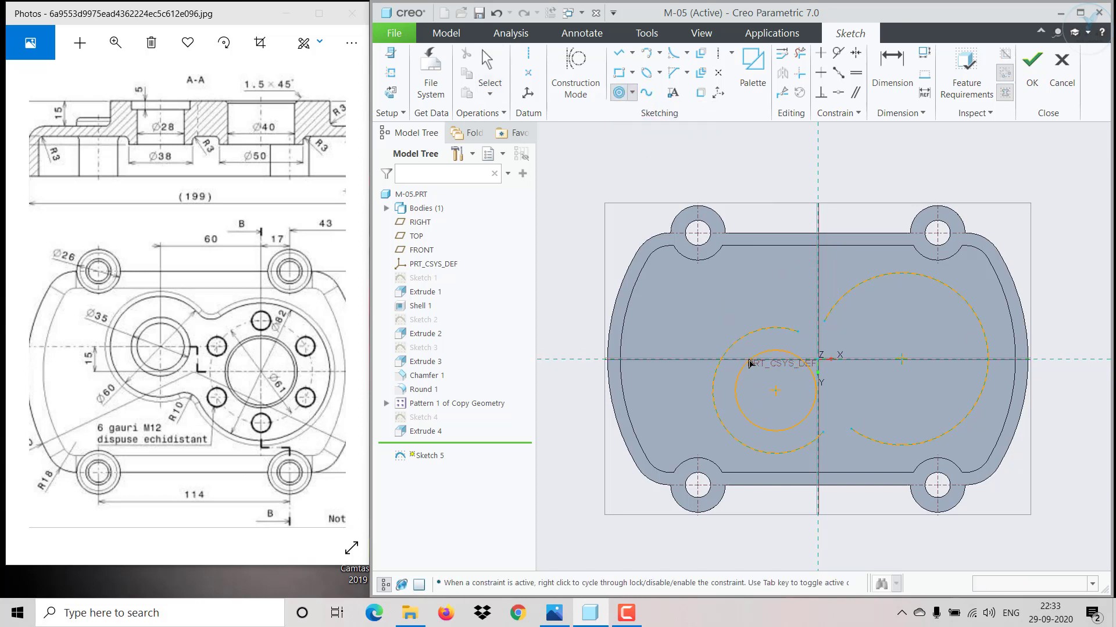
pyautogui.click(785, 345)
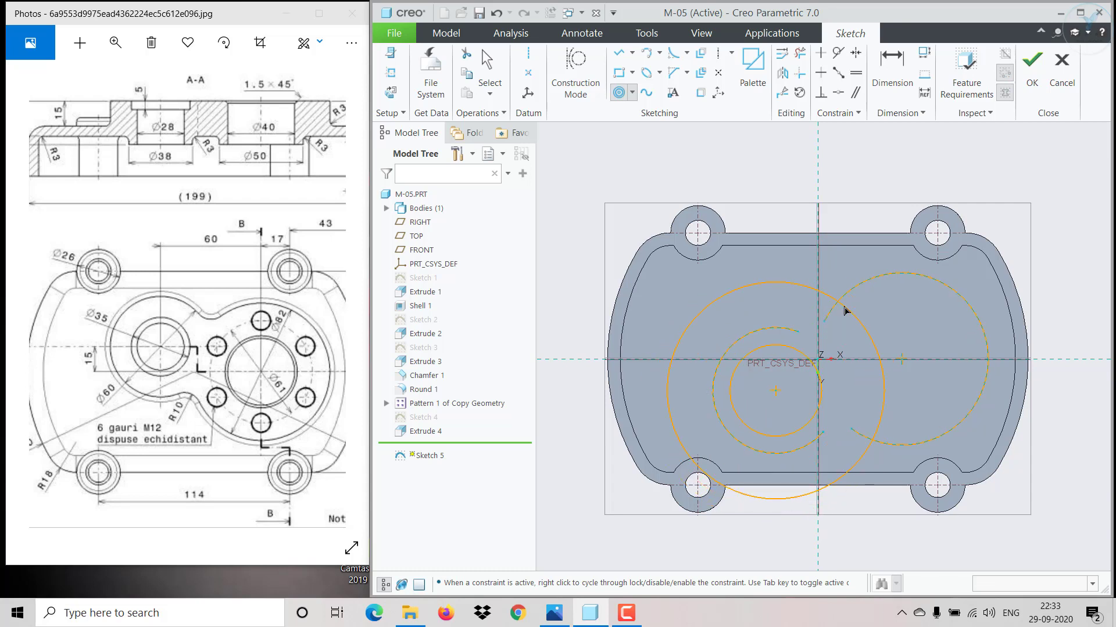
pyautogui.middleClick(844, 311)
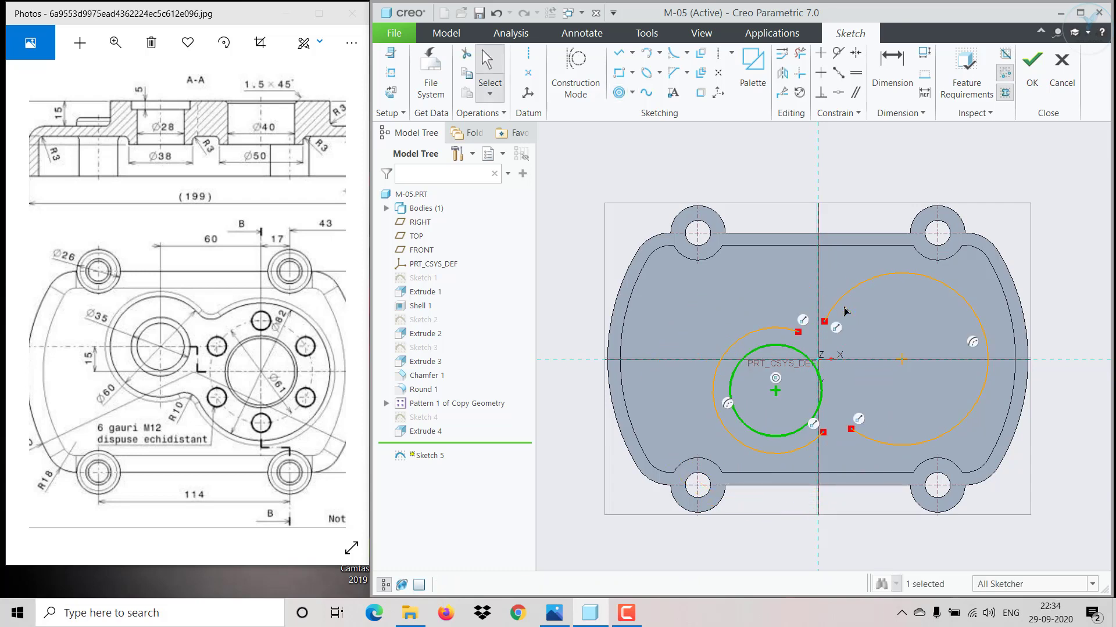
# Step: Delete both projected arcs and draw a circle concentric with the right arc
pyautogui.click(801, 329)
pyautogui.press('Delete')
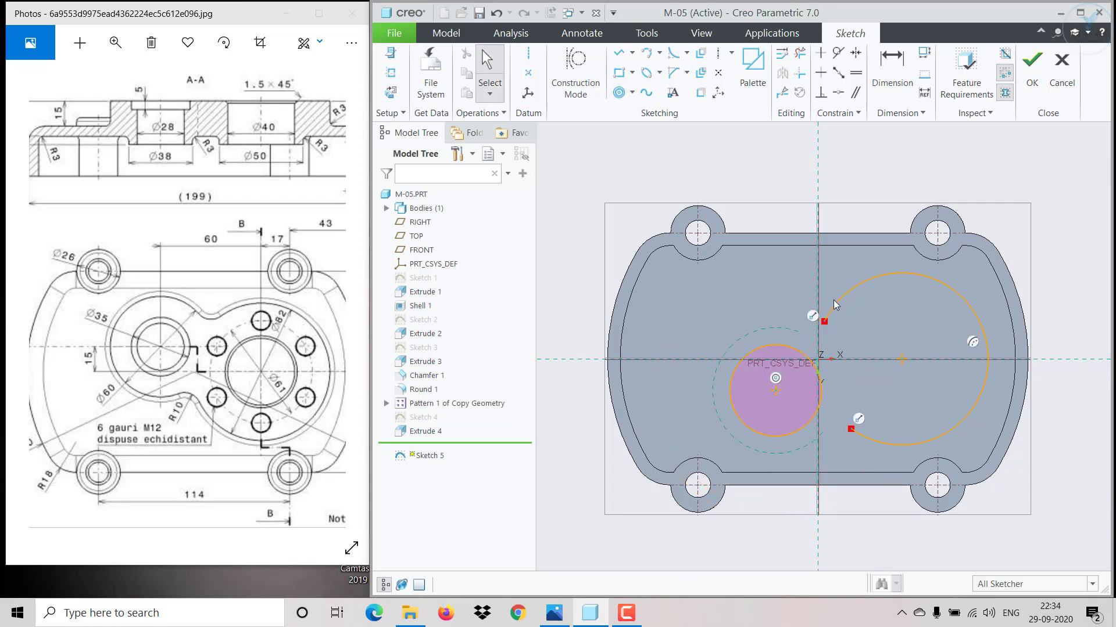
pyautogui.click(835, 300)
pyautogui.press('Delete')
pyautogui.click(618, 92)
pyautogui.click(911, 277)
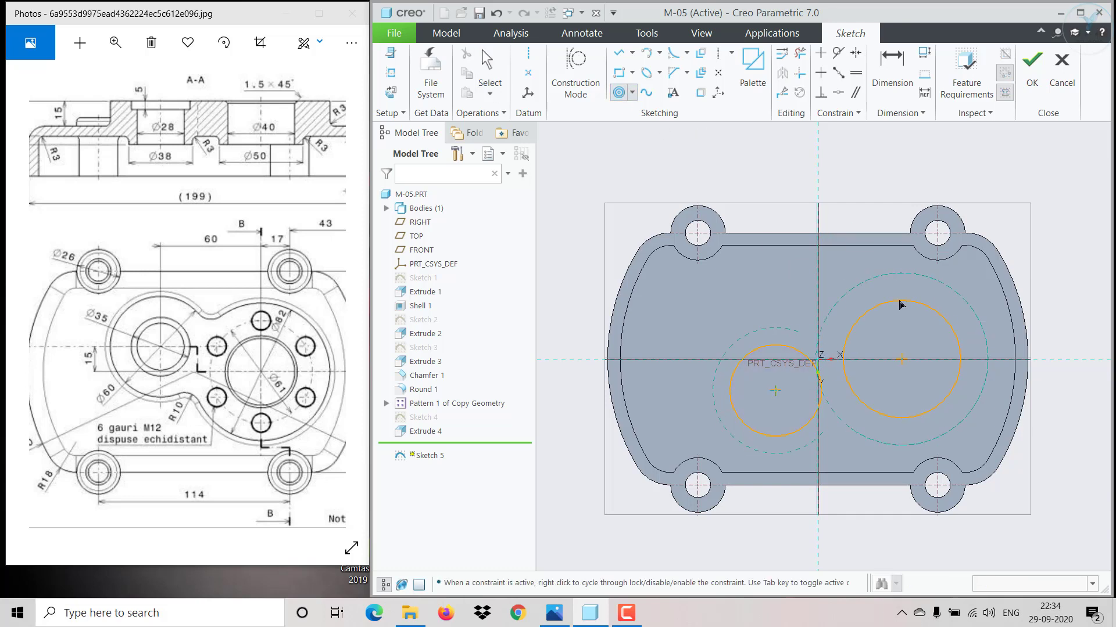
pyautogui.click(901, 292)
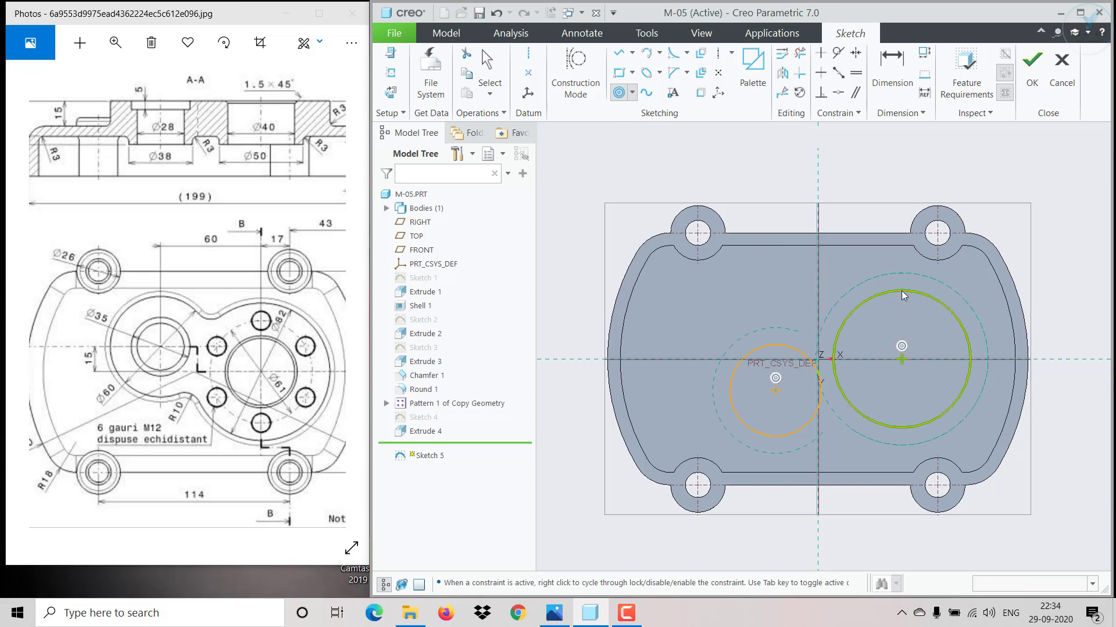
pyautogui.middleClick(828, 365)
# Step: Set the circle diameters to 38 and 50 and finish Sketch 5
pyautogui.click(800, 350)
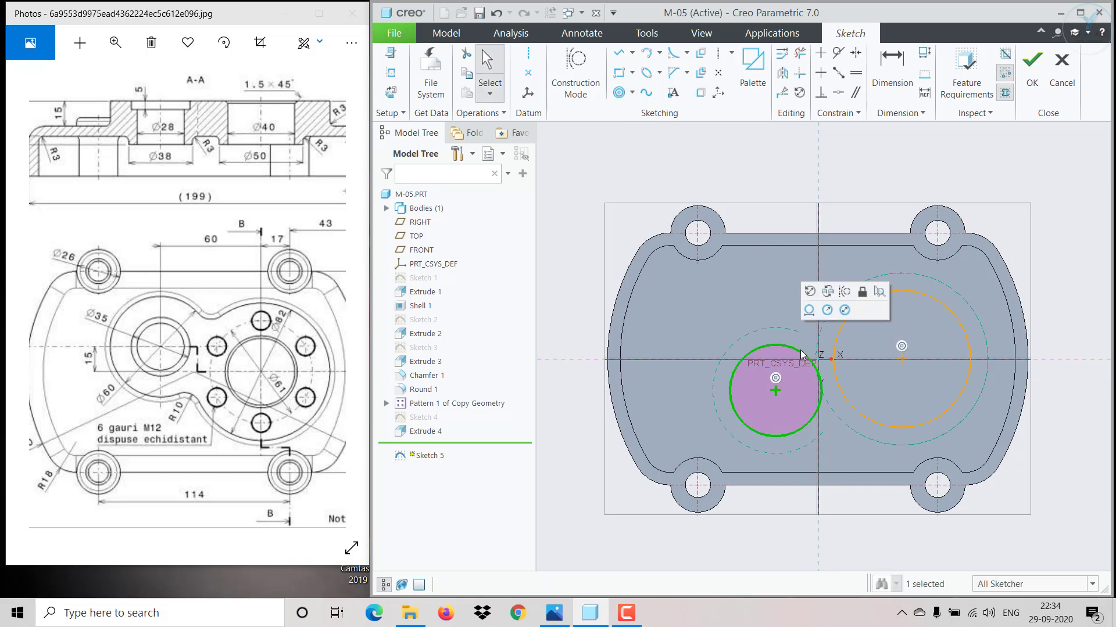
pyautogui.click(845, 310)
pyautogui.write('38')
pyautogui.press('Return')
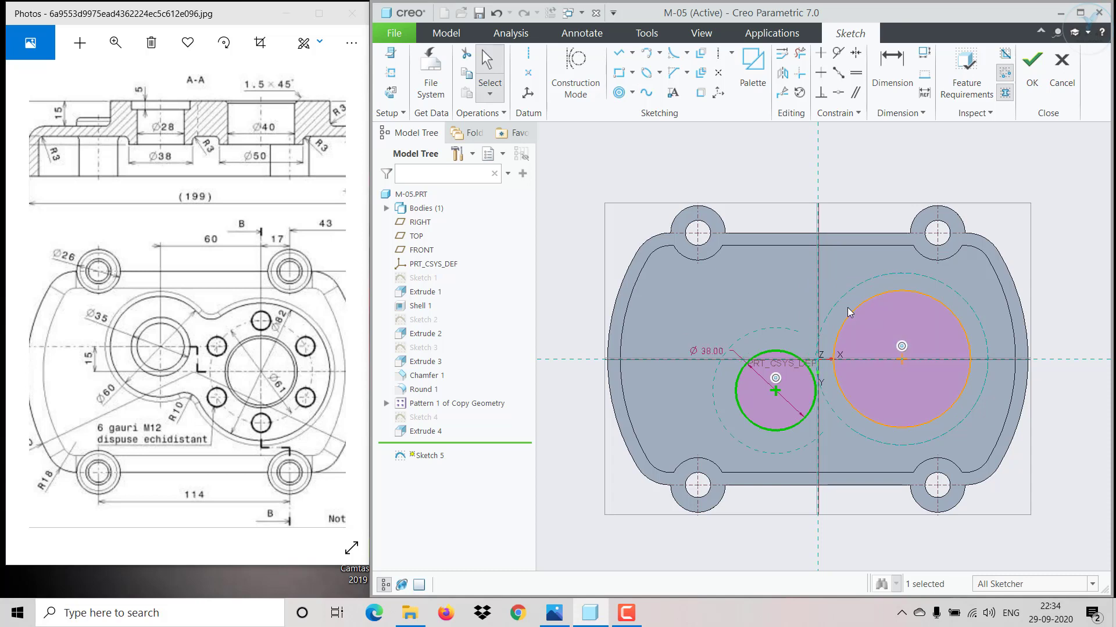
pyautogui.click(874, 297)
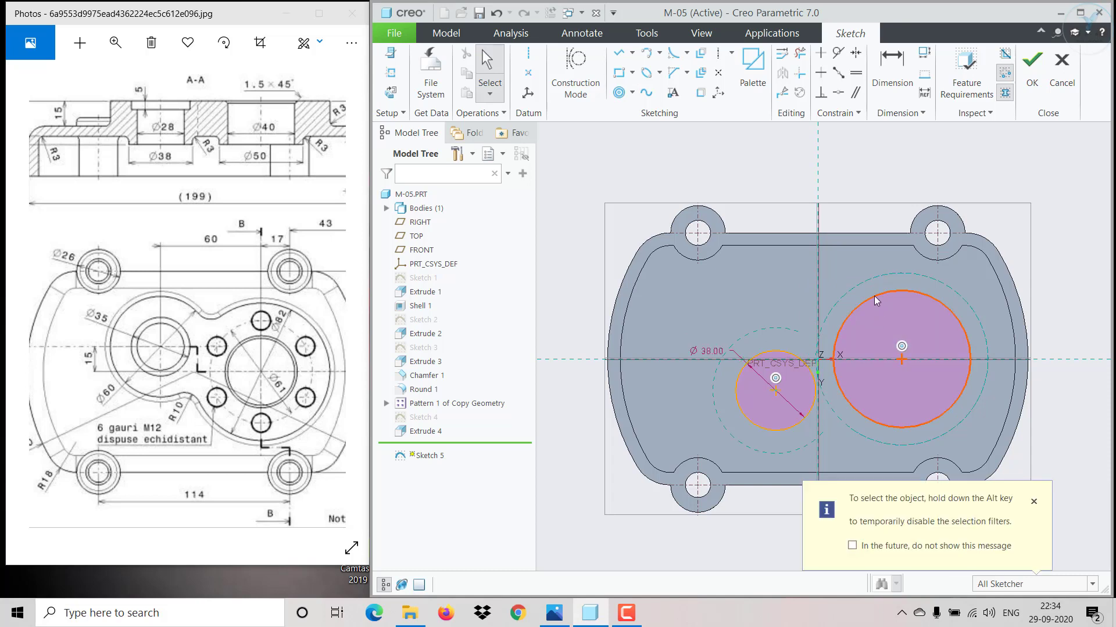
pyautogui.click(917, 256)
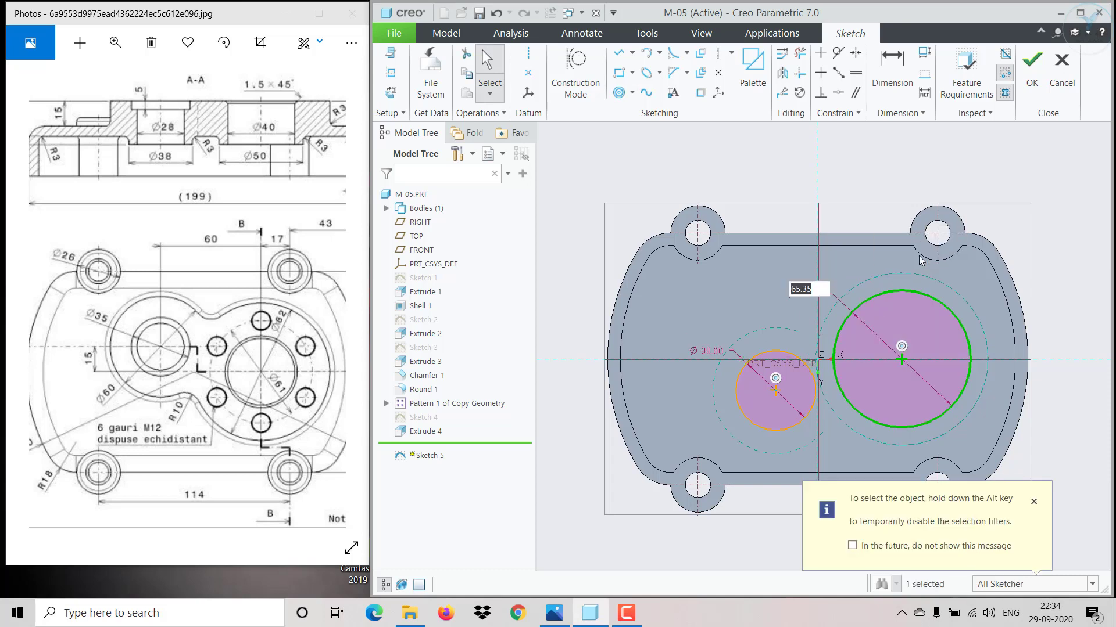
pyautogui.write('50')
pyautogui.press('Return')
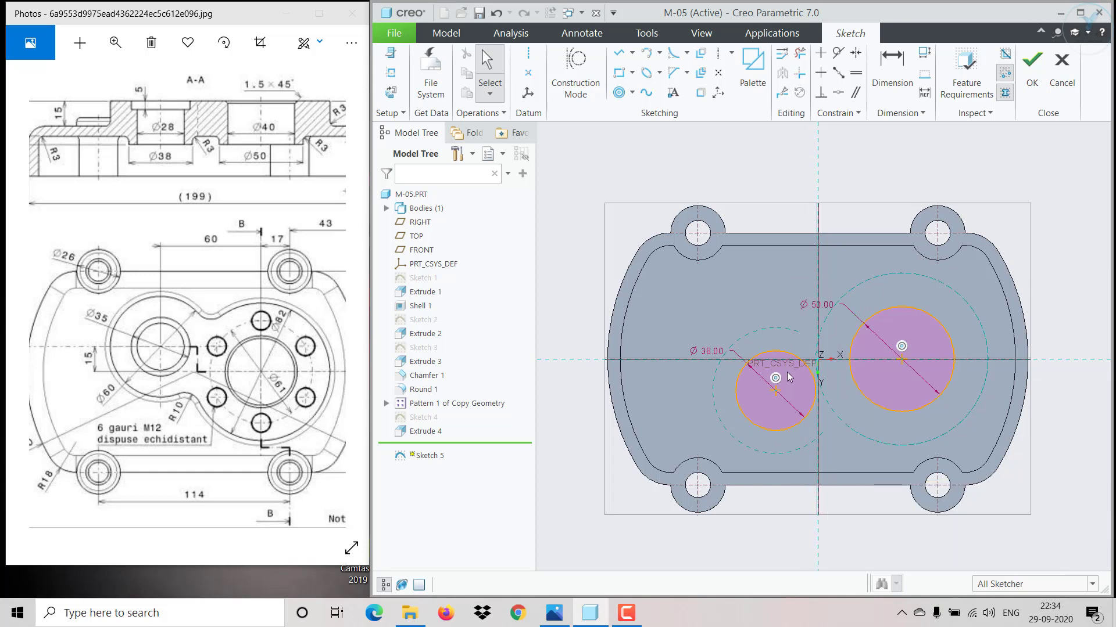
pyautogui.click(1032, 59)
pyautogui.moveTo(907, 331)
pyautogui.mouseDown(button='middle')
pyautogui.moveTo(835, 422)
pyautogui.moveTo(816, 482)
pyautogui.mouseUp(button='middle')
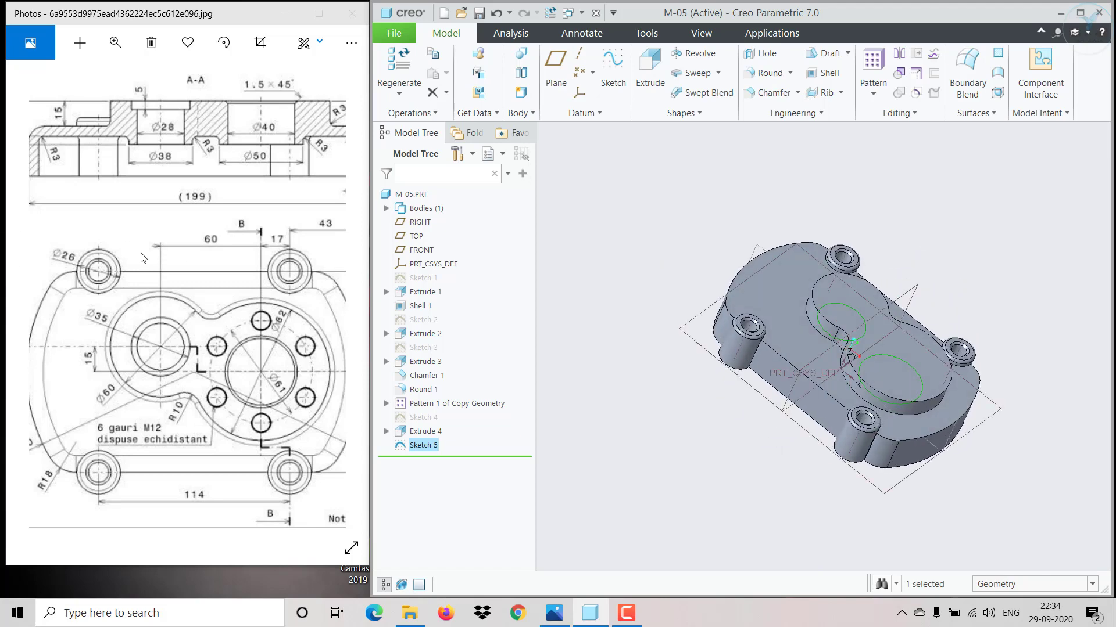
# Step: Extrude Sketch 5's two circles to a depth of 5
pyautogui.moveTo(143, 258); pyautogui.dragTo(185, 258)
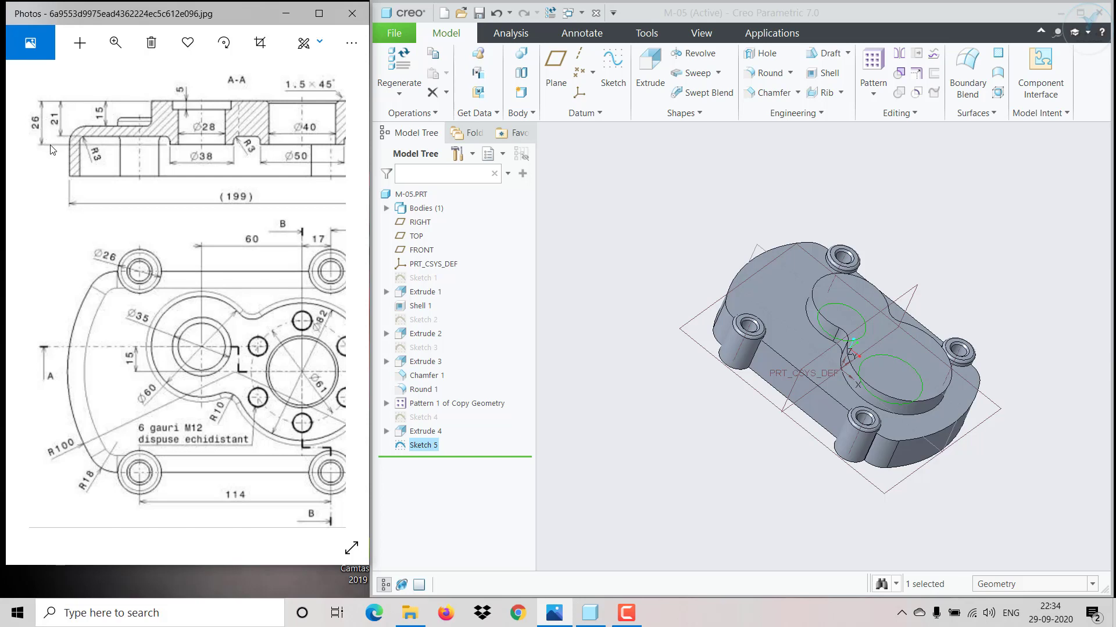
pyautogui.click(650, 66)
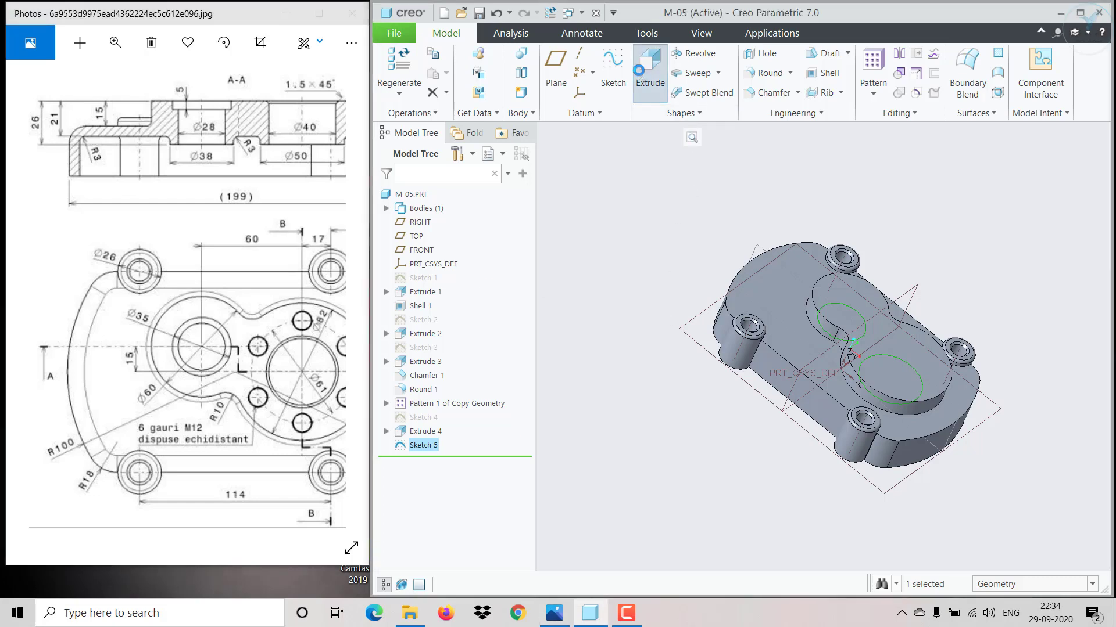
pyautogui.moveTo(767, 334); pyautogui.dragTo(770, 305, button='middle')
pyautogui.doubleClick(547, 76)
pyautogui.write('5')
pyautogui.press('Return')
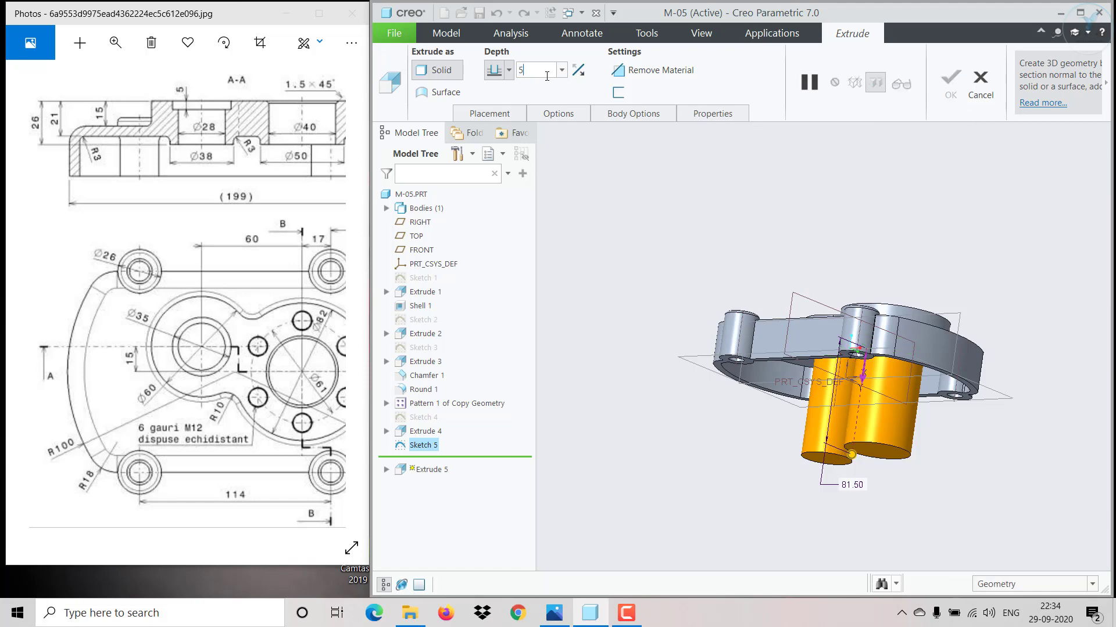
pyautogui.click(948, 85)
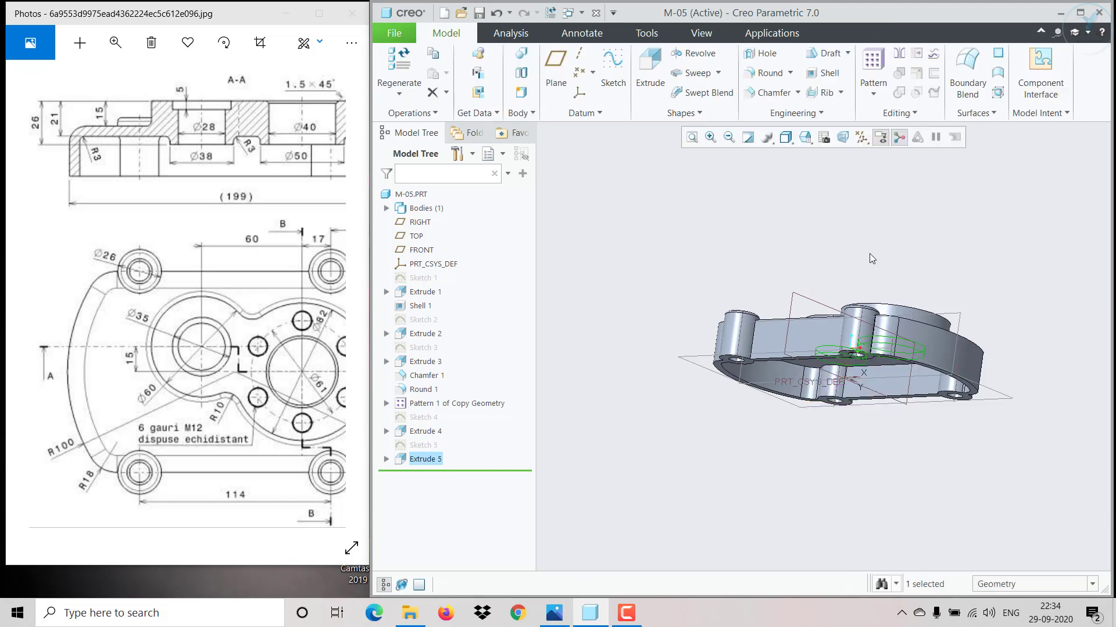
pyautogui.moveTo(869, 254); pyautogui.dragTo(918, 330, button='middle')
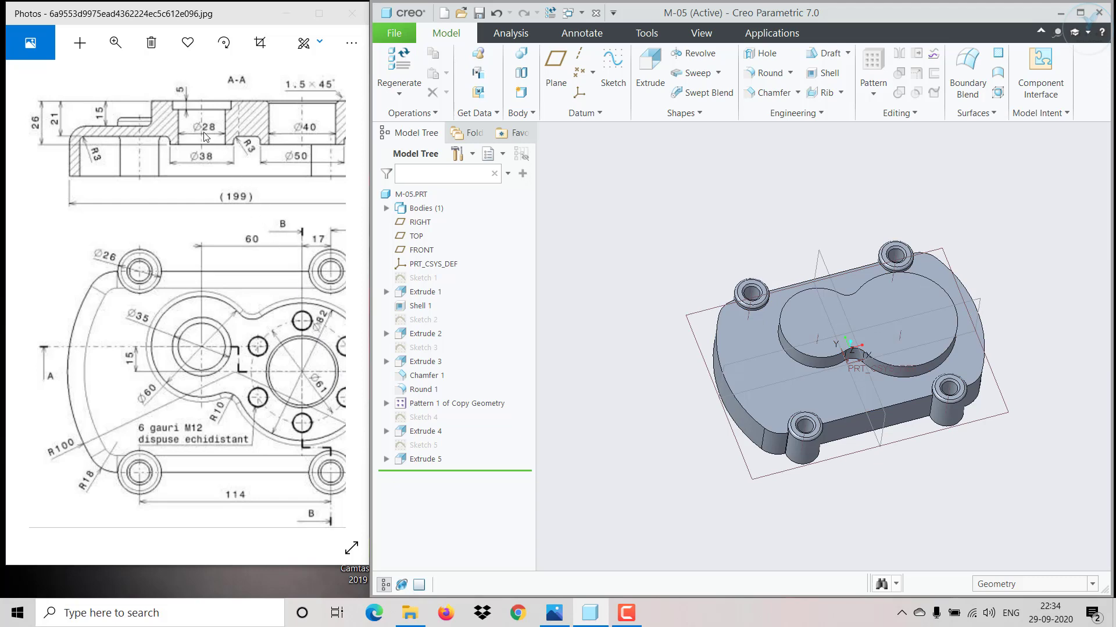
pyautogui.scroll(3, 798, 336)
pyautogui.click(796, 319)
# Step: Sketch a Ø35 circle concentric with the left lobe on the boss's top face
pyautogui.click(870, 262)
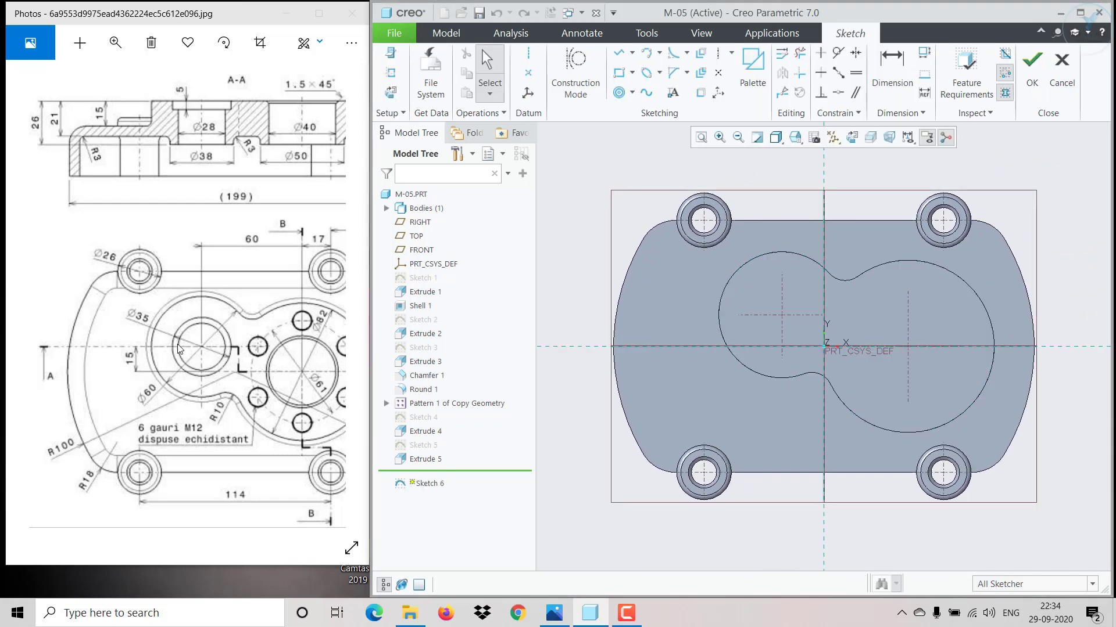
pyautogui.click(632, 92)
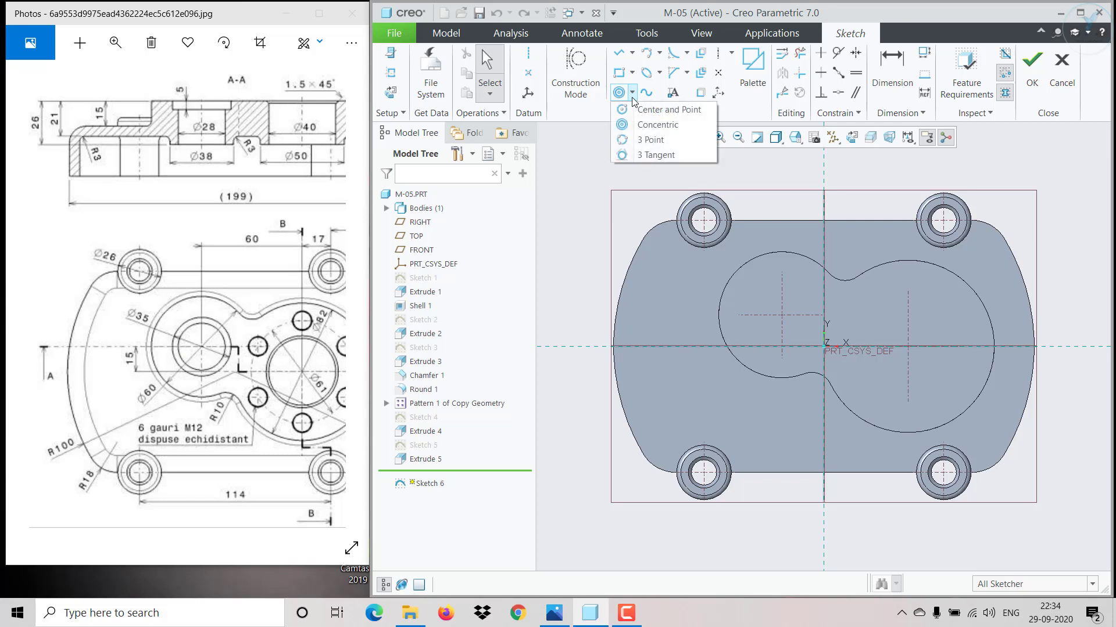
pyautogui.click(645, 123)
pyautogui.click(733, 273)
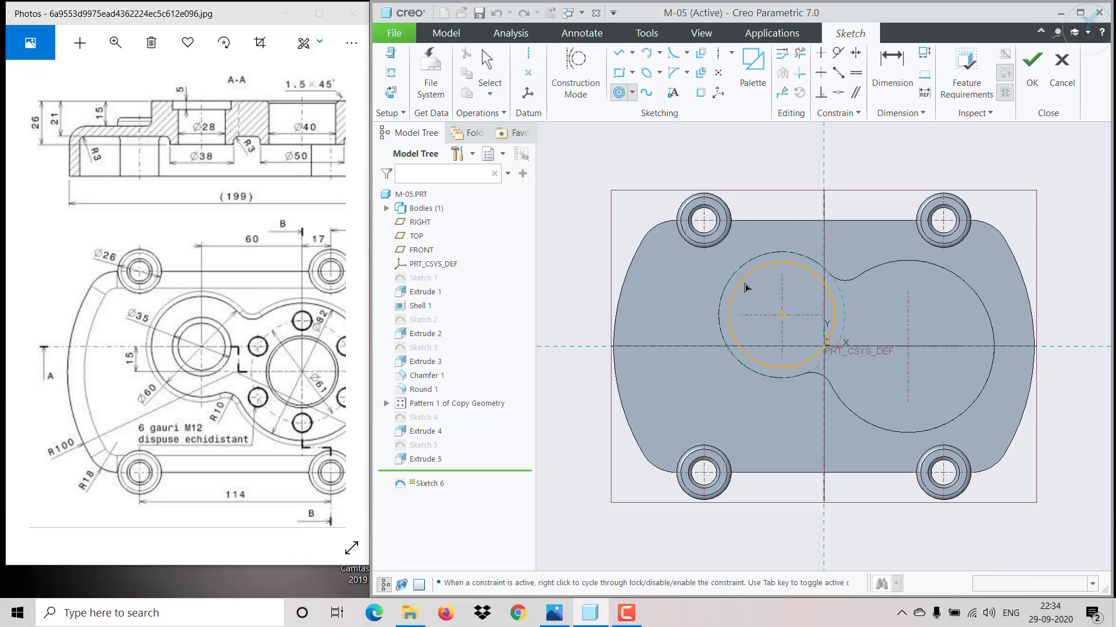
pyautogui.click(744, 281)
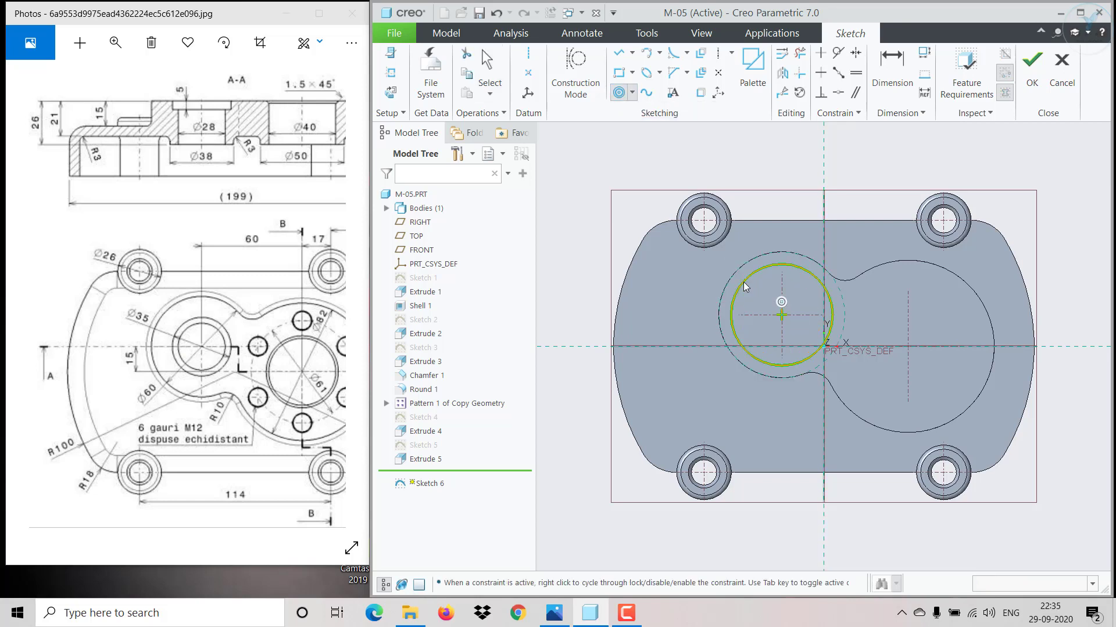
pyautogui.middleClick(744, 281)
pyautogui.click(748, 279)
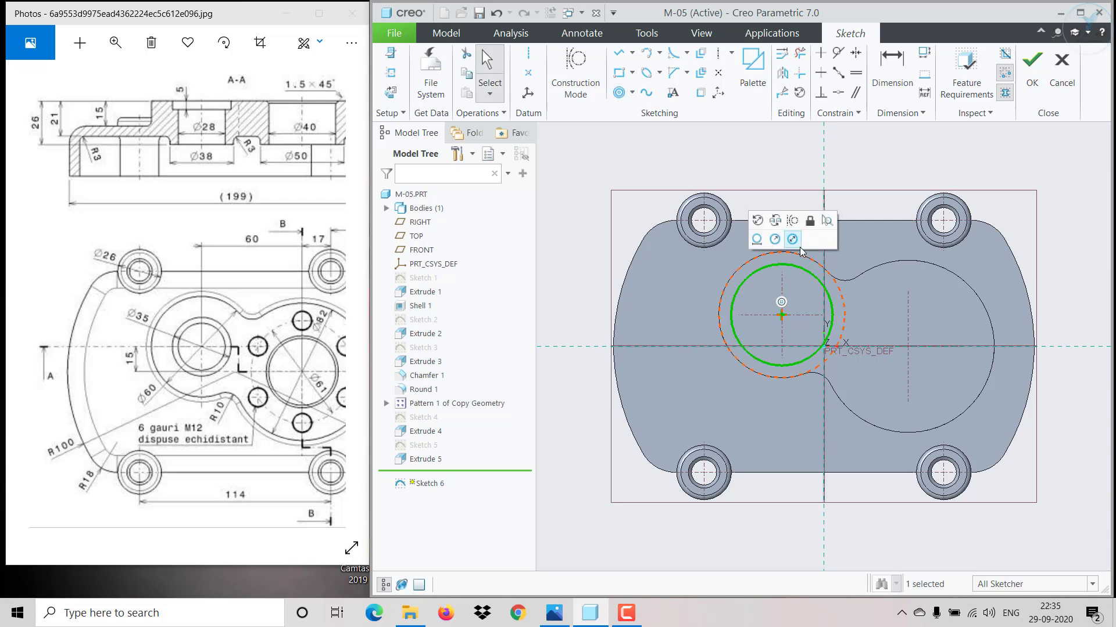
pyautogui.click(796, 246)
pyautogui.write('35')
pyautogui.press('Return')
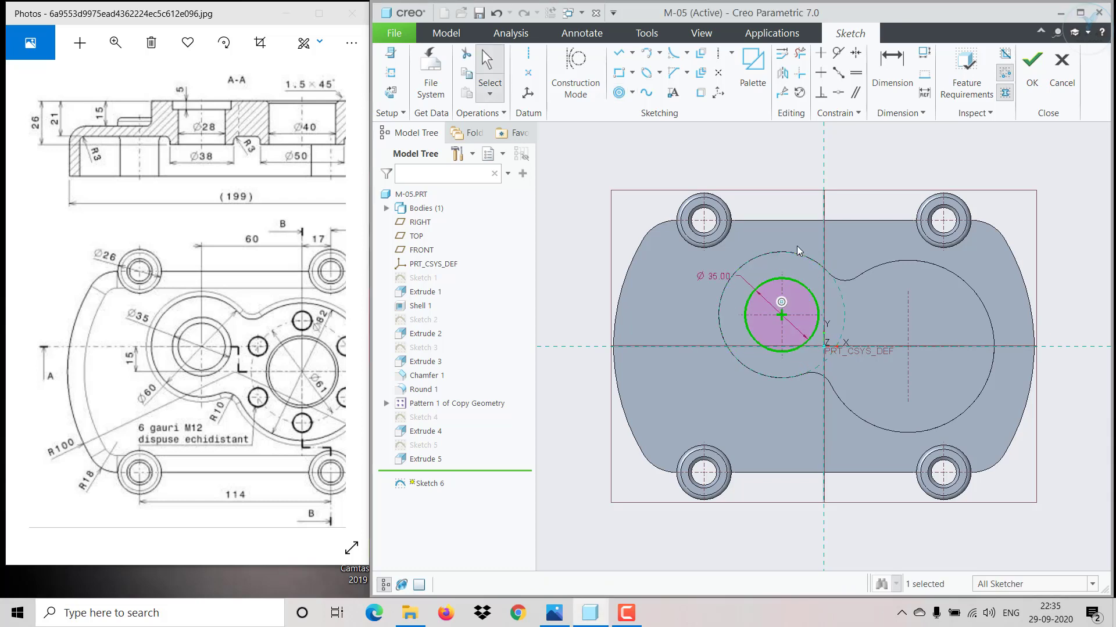
pyautogui.moveTo(279, 321); pyautogui.dragTo(254, 320)
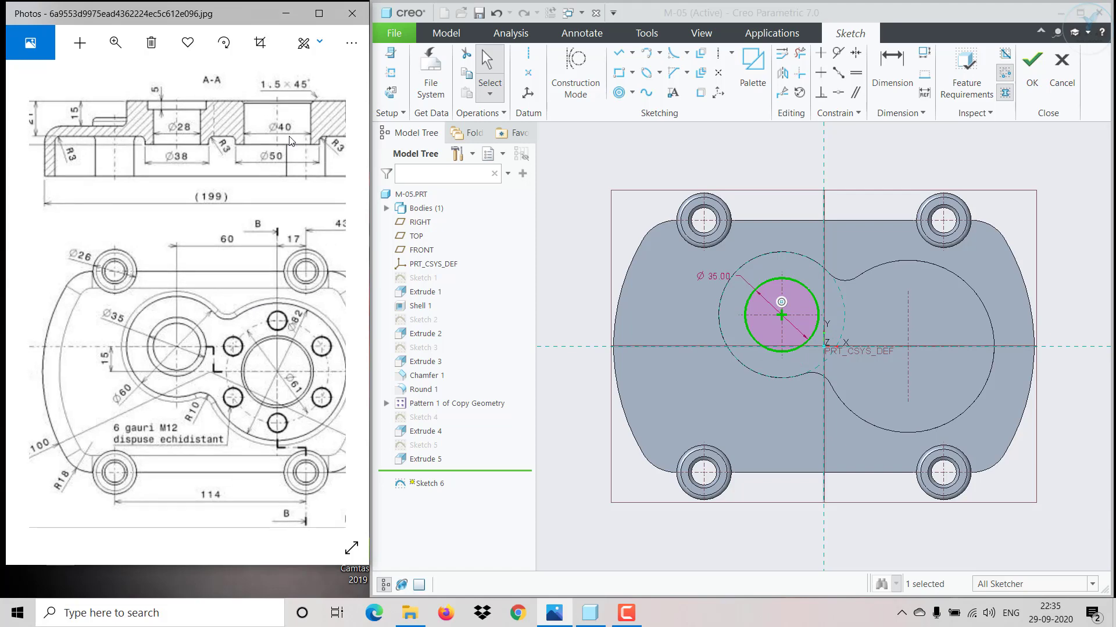
pyautogui.moveTo(735, 365); pyautogui.dragTo(718, 270, button='middle')
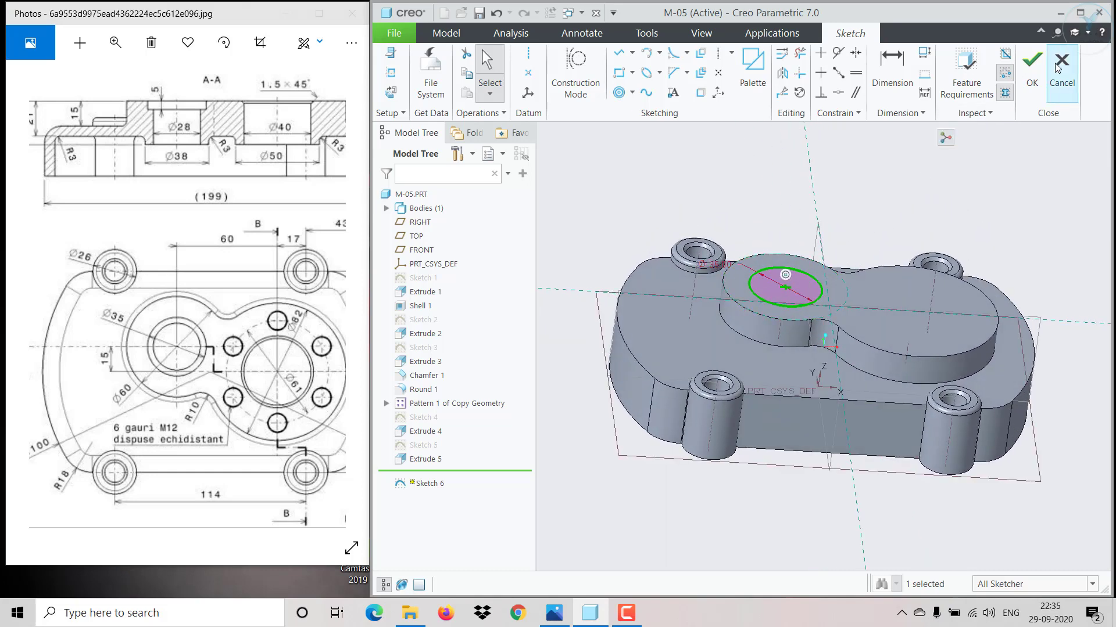
pyautogui.click(1033, 69)
# Step: Cut the Ø35 circle 5 deep downward into the boss as Extrude 6
pyautogui.click(649, 67)
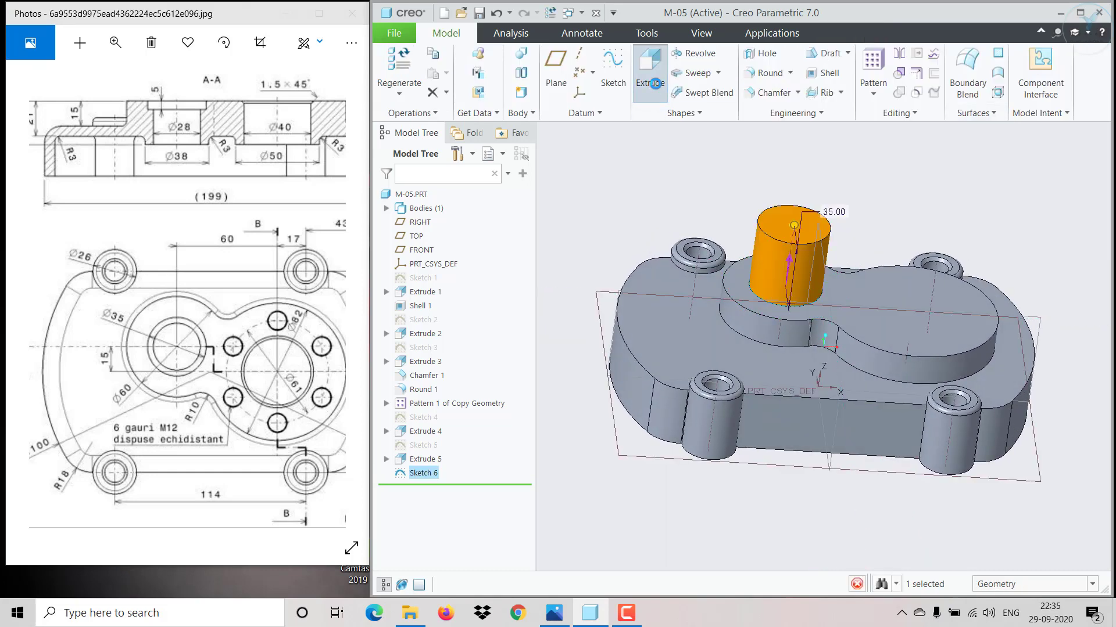
pyautogui.click(650, 69)
pyautogui.click(575, 76)
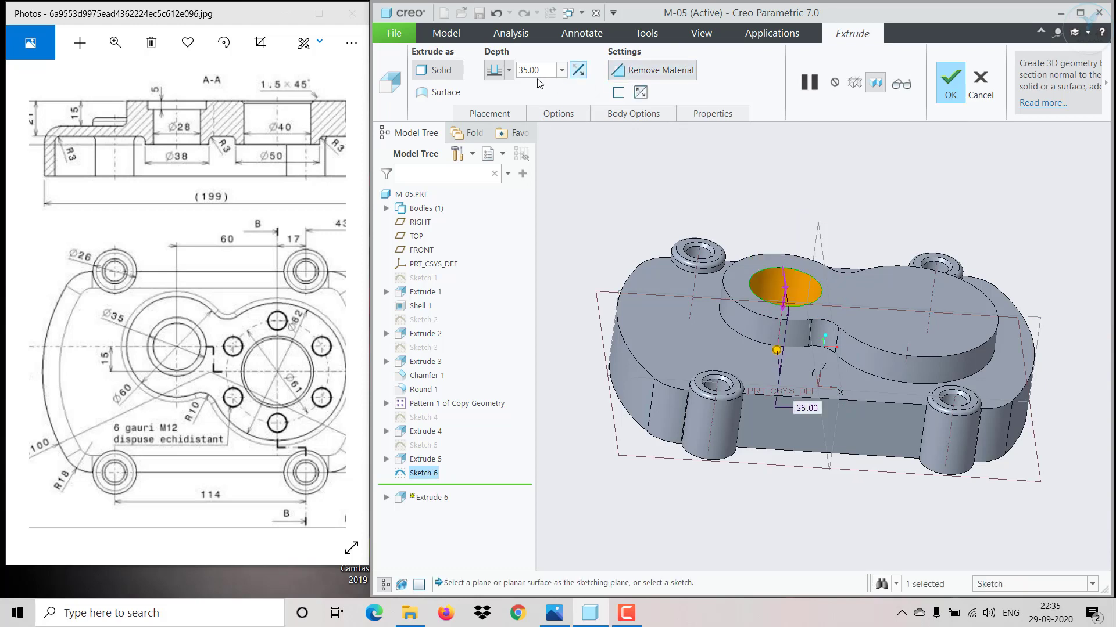
pyautogui.click(541, 71)
pyautogui.write('5')
pyautogui.press('Return')
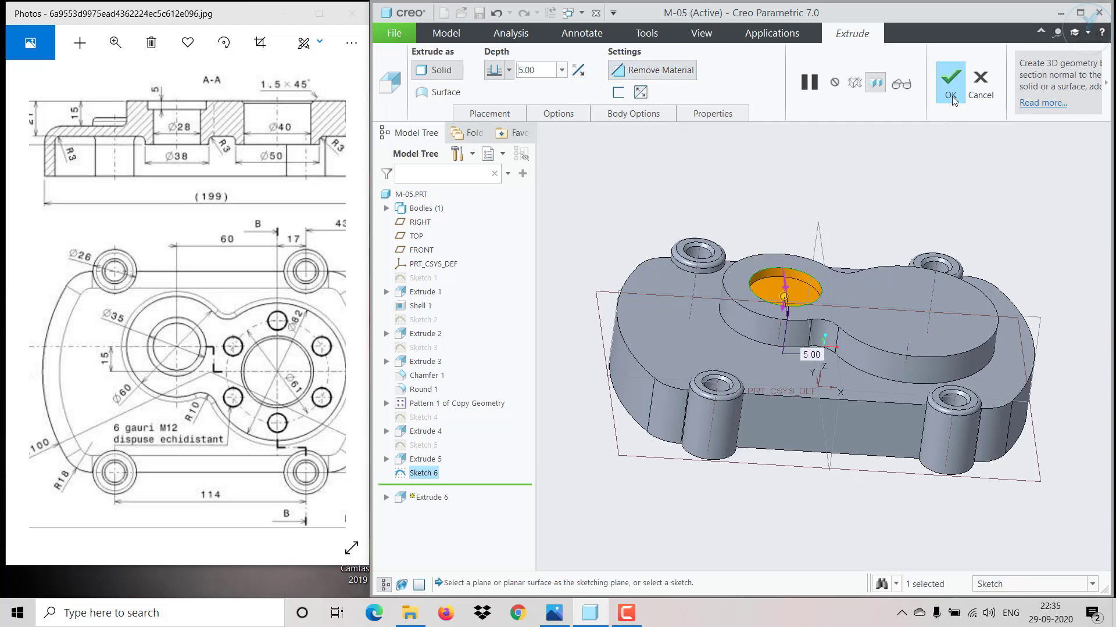
pyautogui.click(951, 96)
pyautogui.scroll(4, 876, 235)
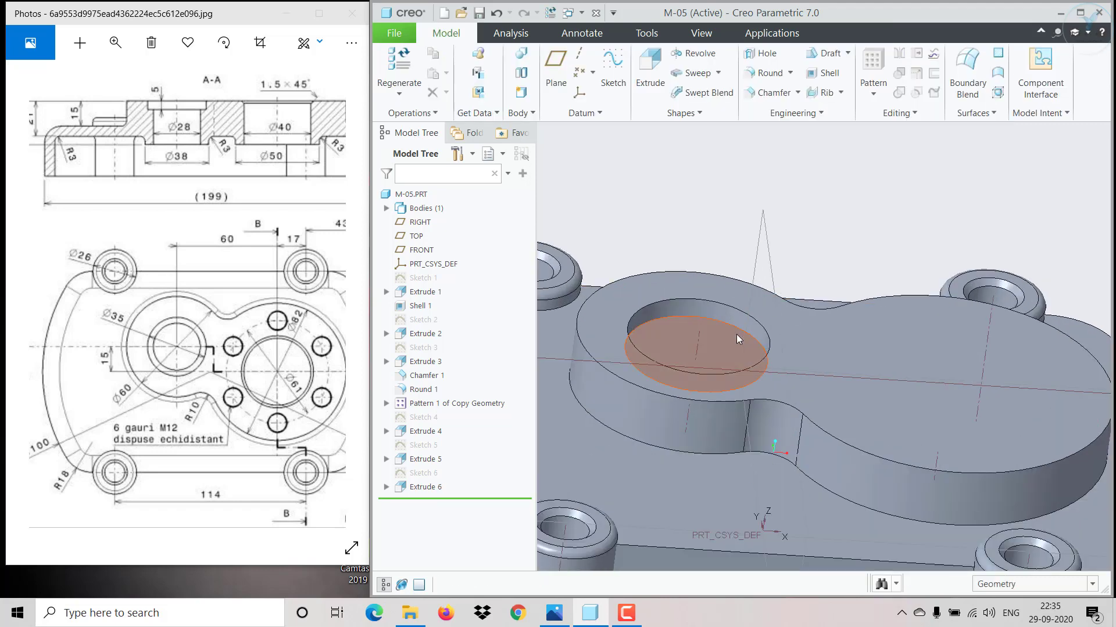
# Step: Sketch on the boss top face two circles concentric with the left recess and right lobe
pyautogui.click(737, 334)
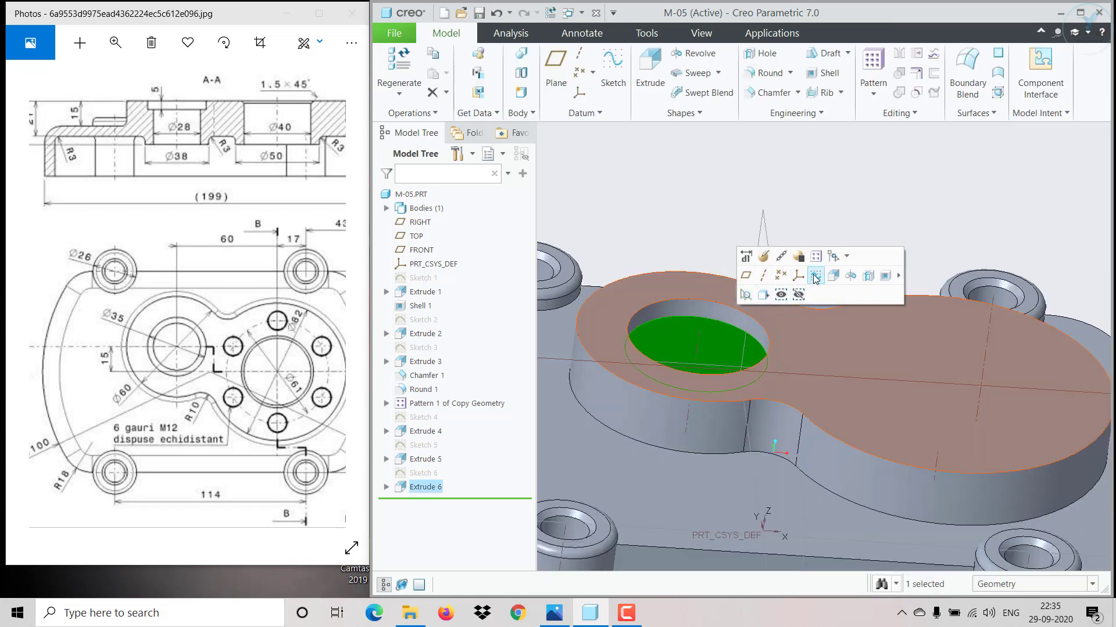
pyautogui.click(731, 222)
pyautogui.scroll(-2, 731, 222)
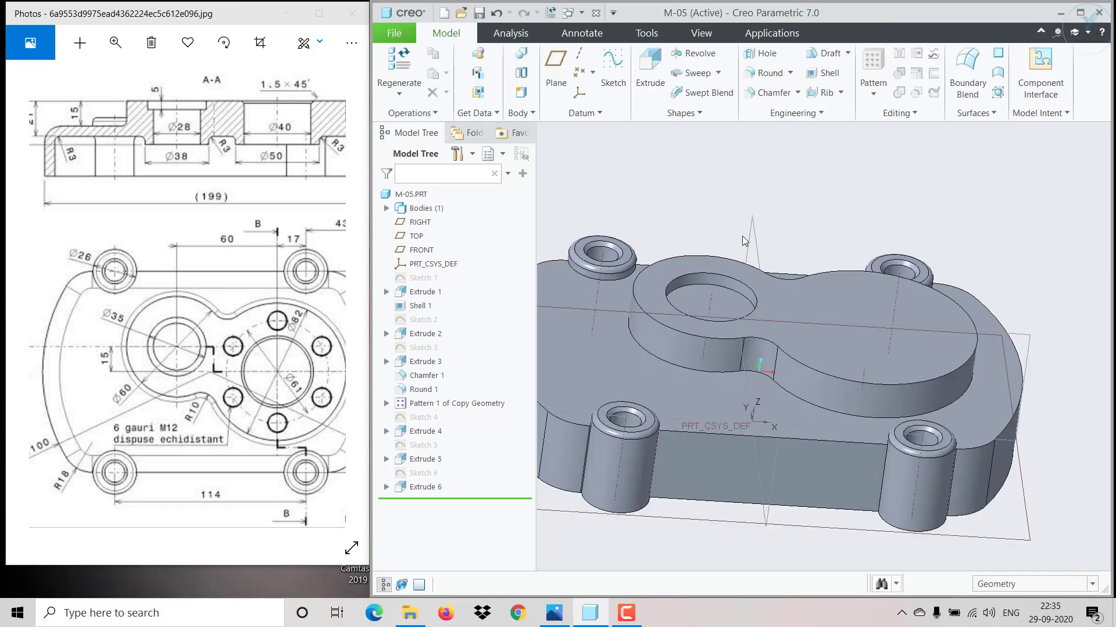
pyautogui.click(774, 295)
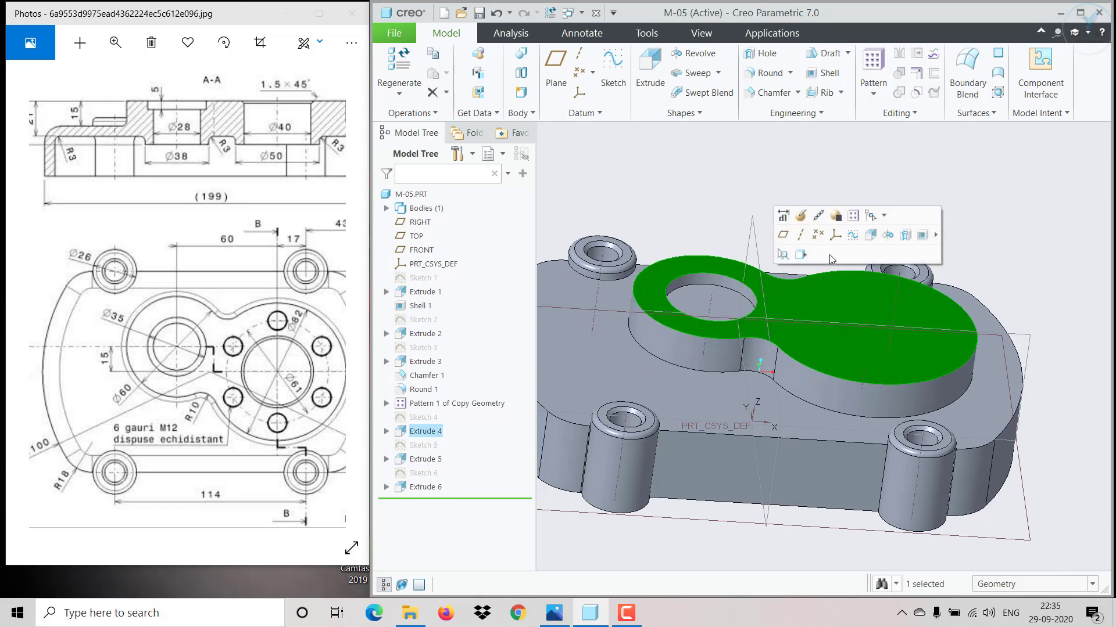
pyautogui.click(847, 239)
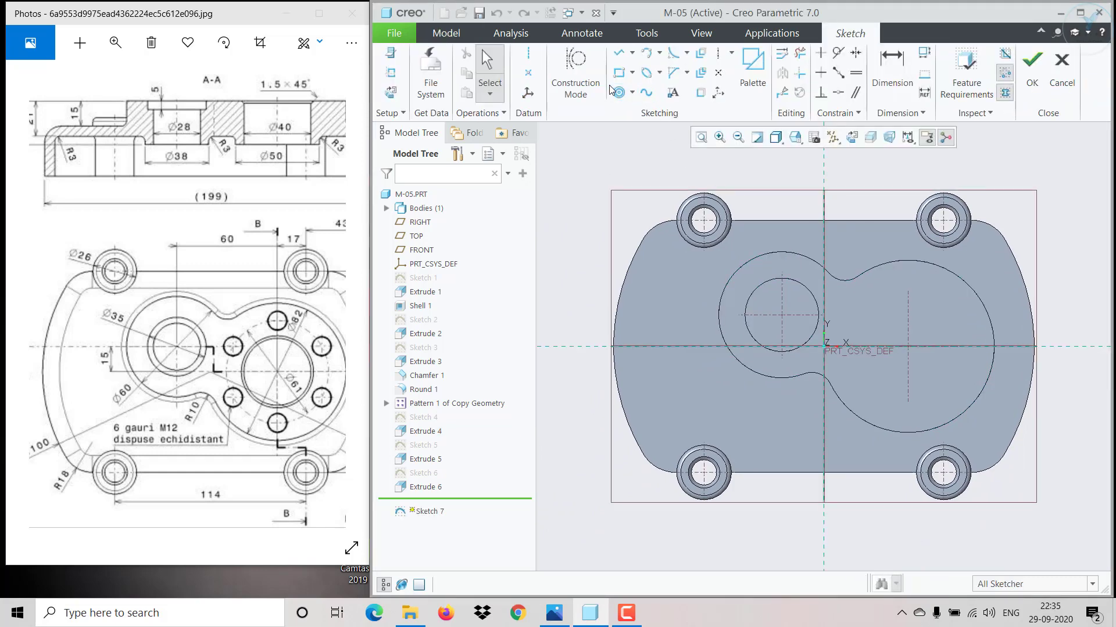
pyautogui.click(618, 93)
pyautogui.click(759, 284)
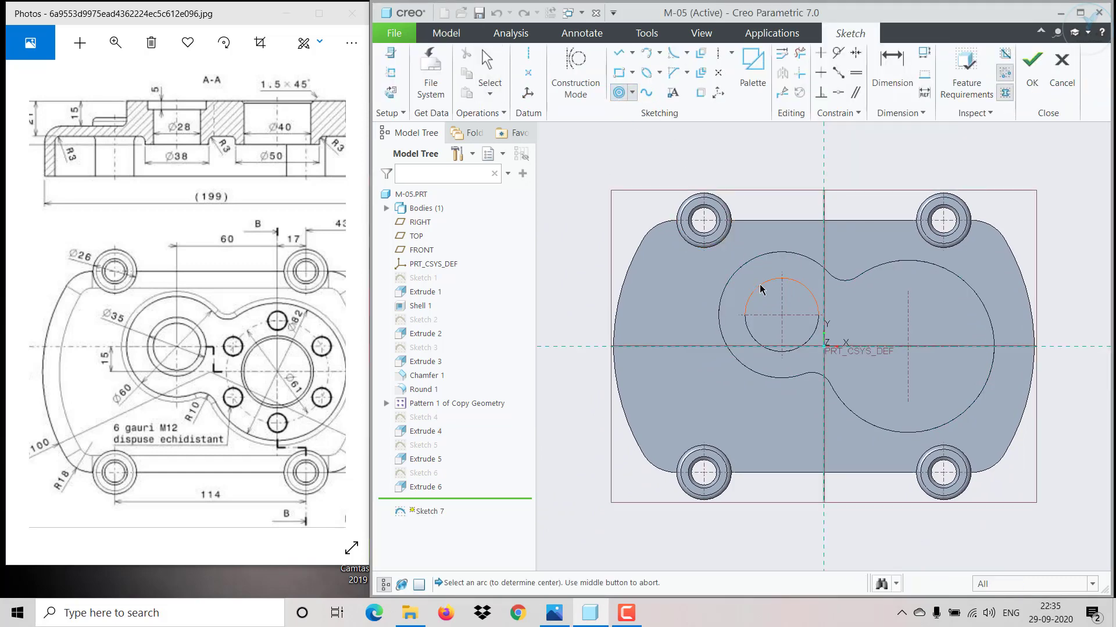
pyautogui.click(766, 294)
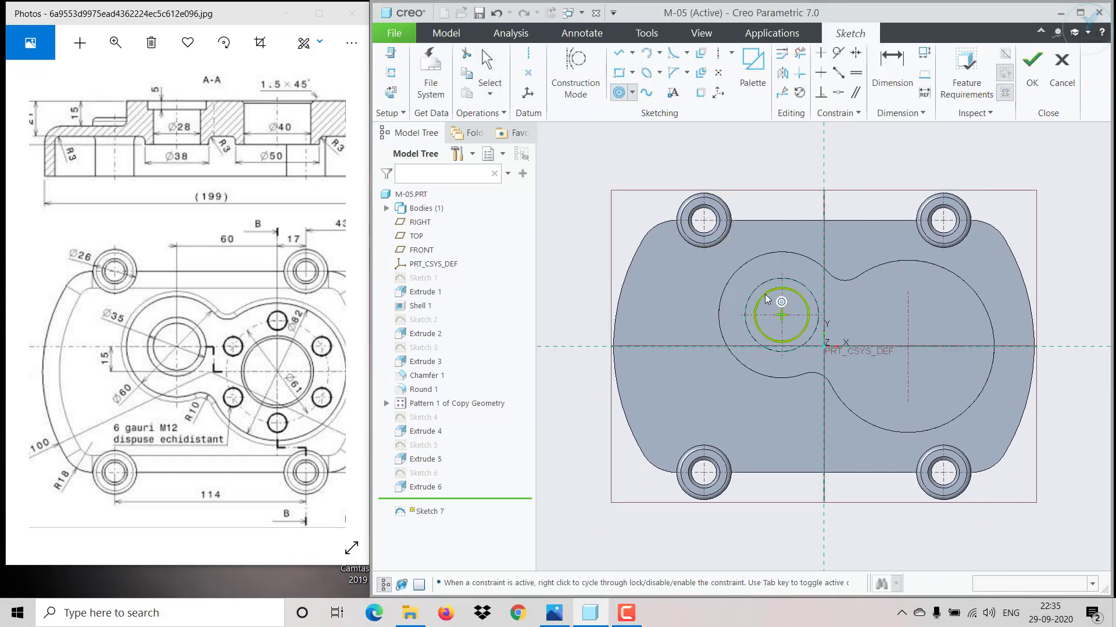
pyautogui.middleClick(904, 256)
pyautogui.click(910, 262)
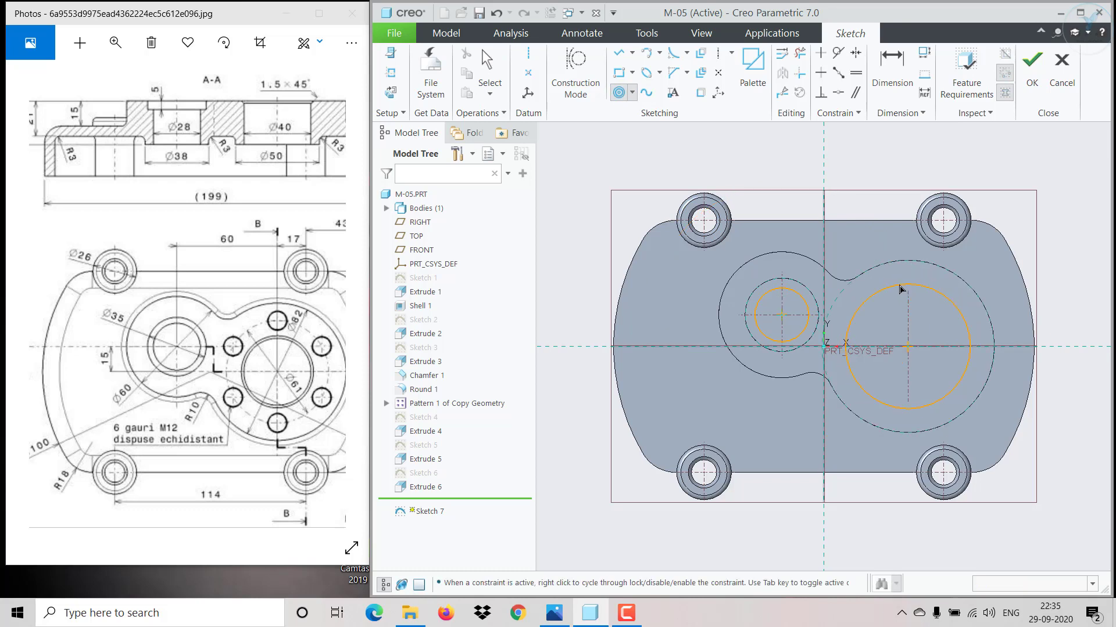
pyautogui.click(901, 290)
pyautogui.middleClick(900, 290)
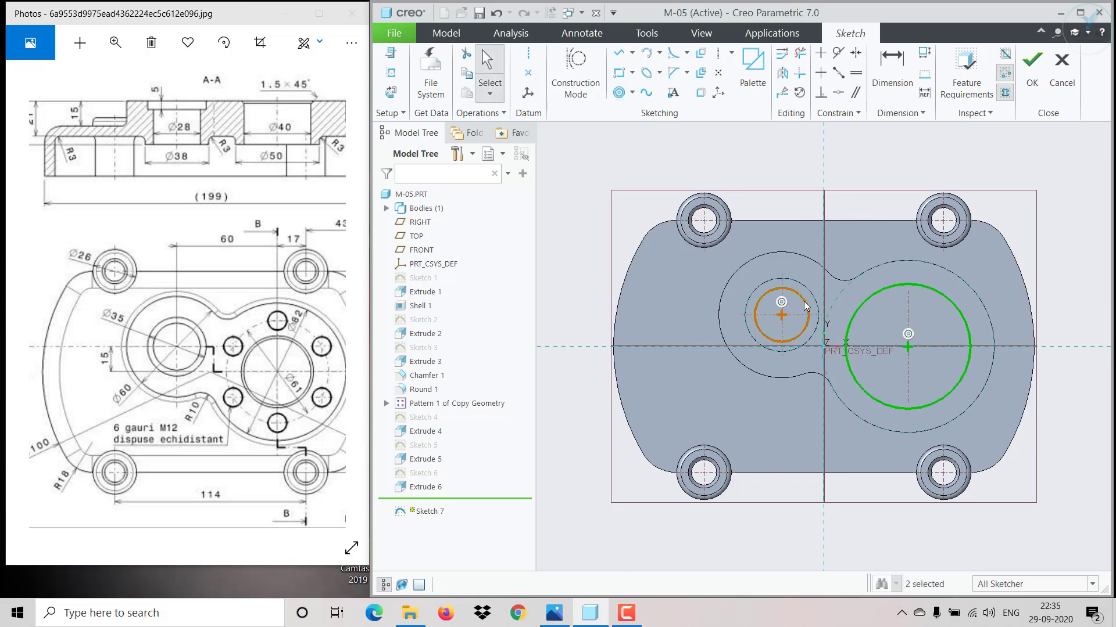
# Step: Set the small circle to Ø28 and the large circle to Ø40, then finish the sketch
pyautogui.click(808, 305)
pyautogui.click(847, 262)
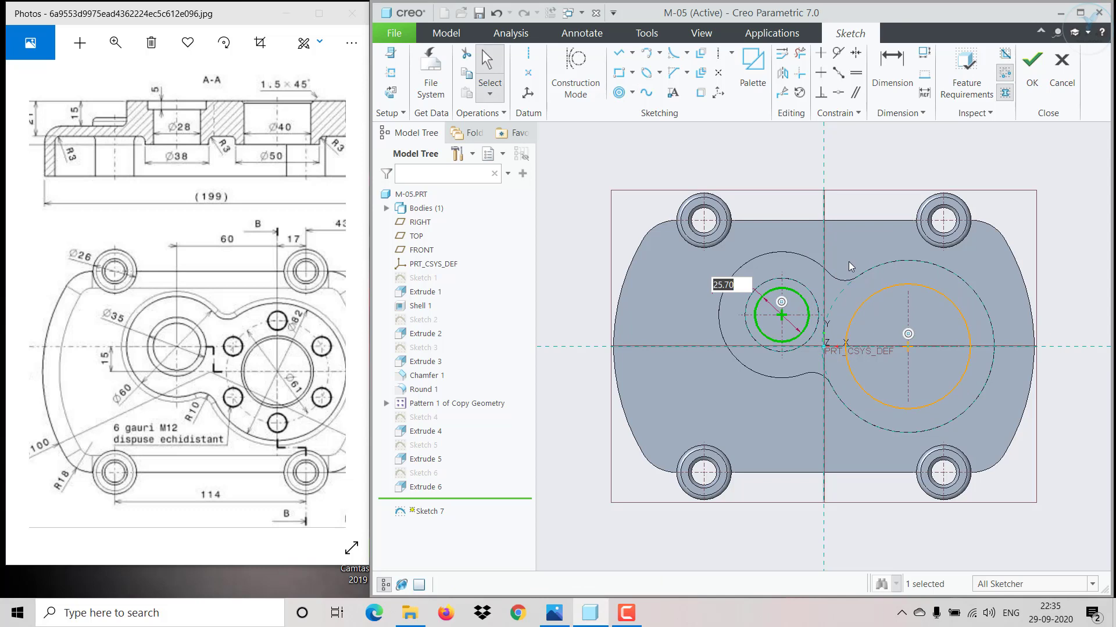
pyautogui.write('28')
pyautogui.press('Return')
pyautogui.click(883, 289)
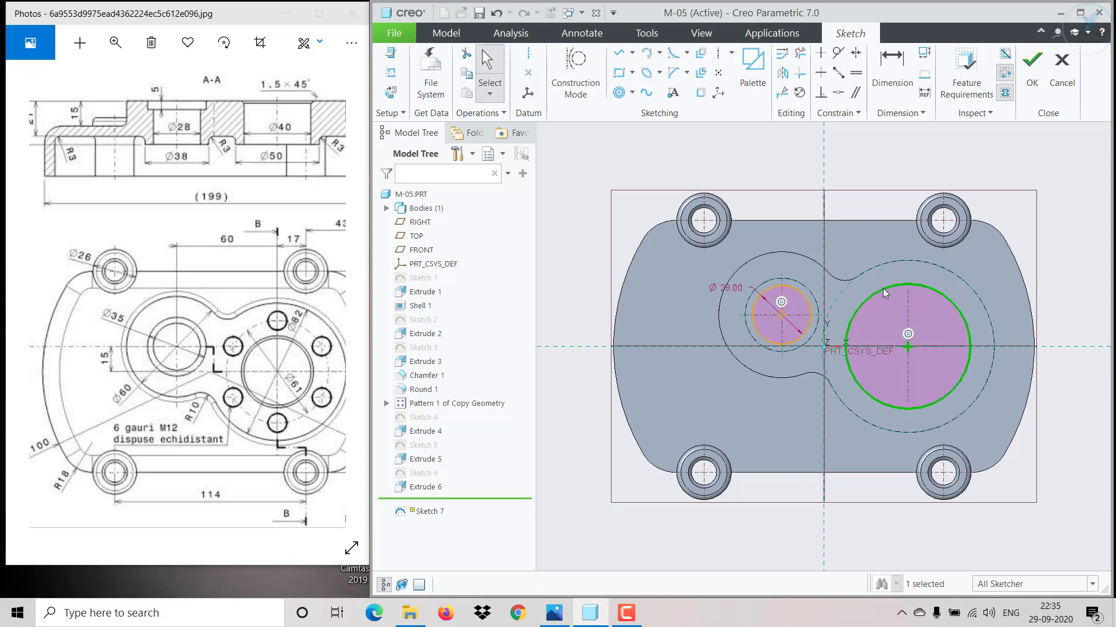
pyautogui.click(925, 247)
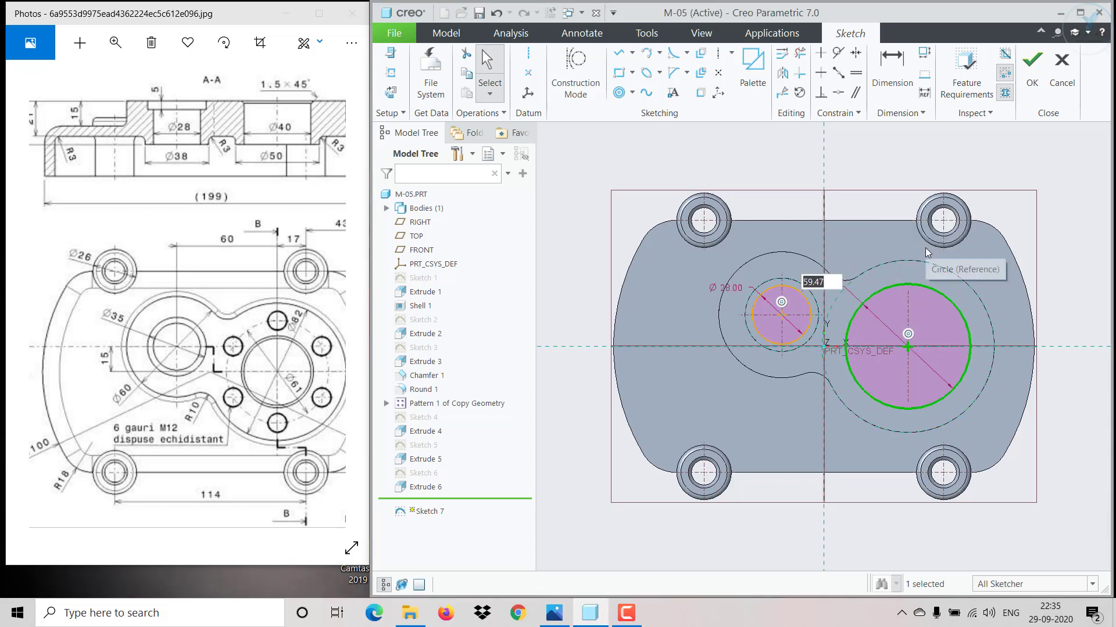
pyautogui.write('40')
pyautogui.press('Return')
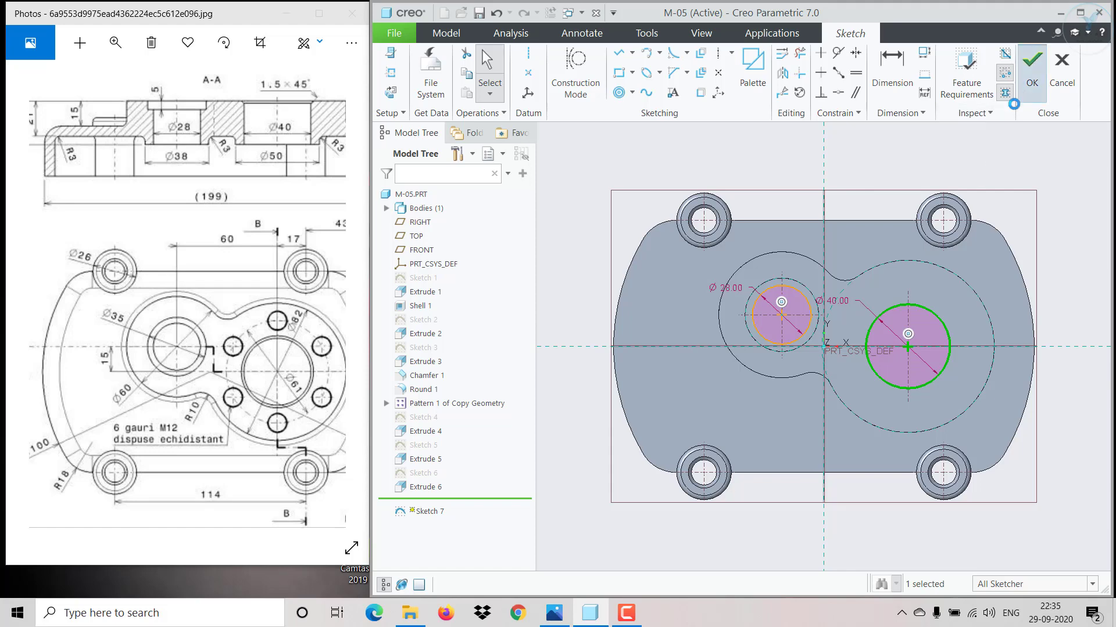
pyautogui.click(1032, 62)
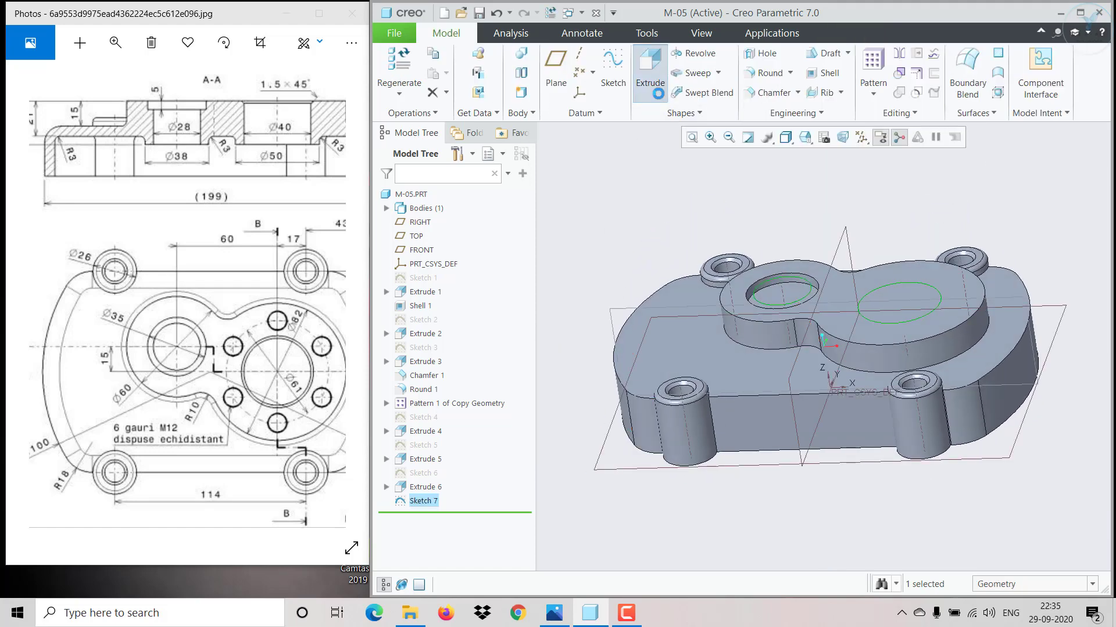
# Step: Extrude the two-circle sketch as a downward Through All cut, opening the Ø28 and Ø40 holes
pyautogui.click(649, 69)
pyautogui.click(652, 70)
pyautogui.click(578, 69)
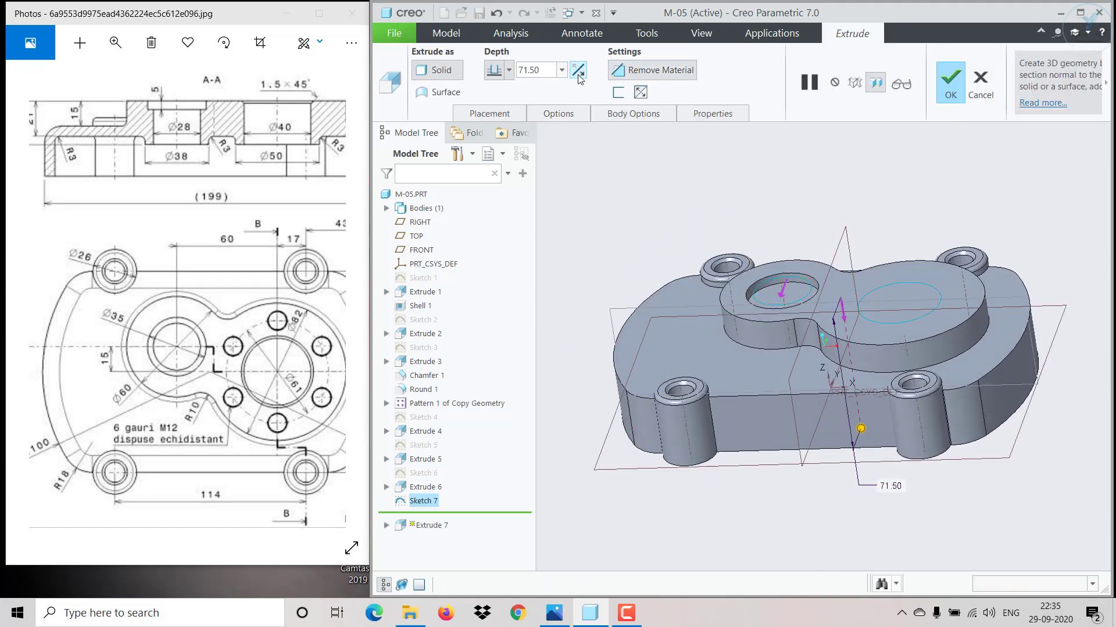
pyautogui.click(509, 70)
pyautogui.click(494, 154)
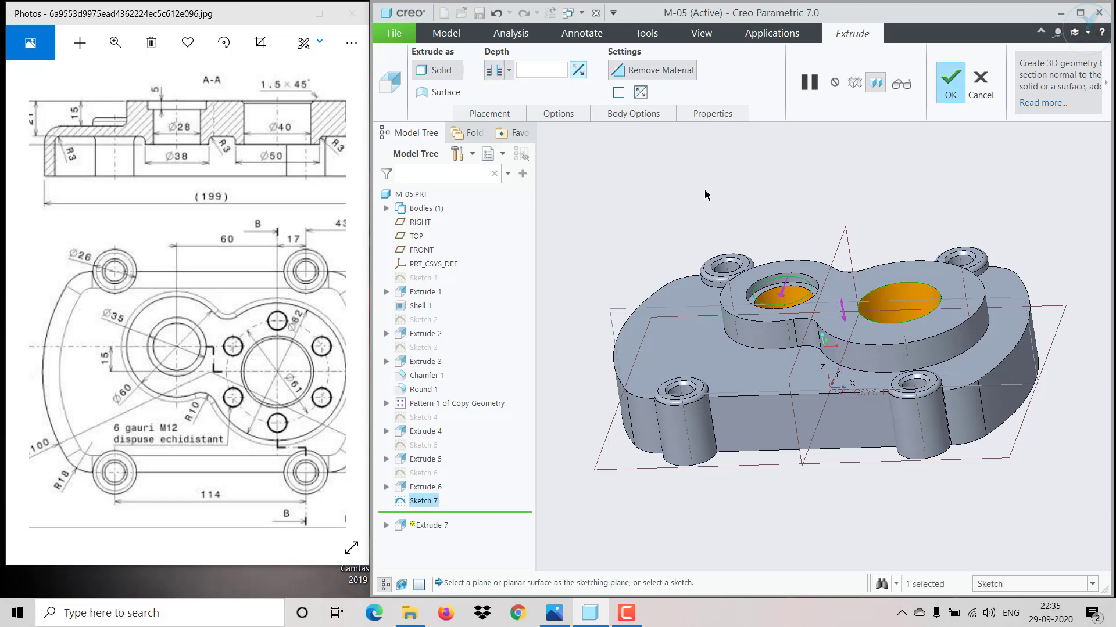
pyautogui.click(950, 84)
pyautogui.moveTo(839, 203); pyautogui.dragTo(763, 227, button='middle')
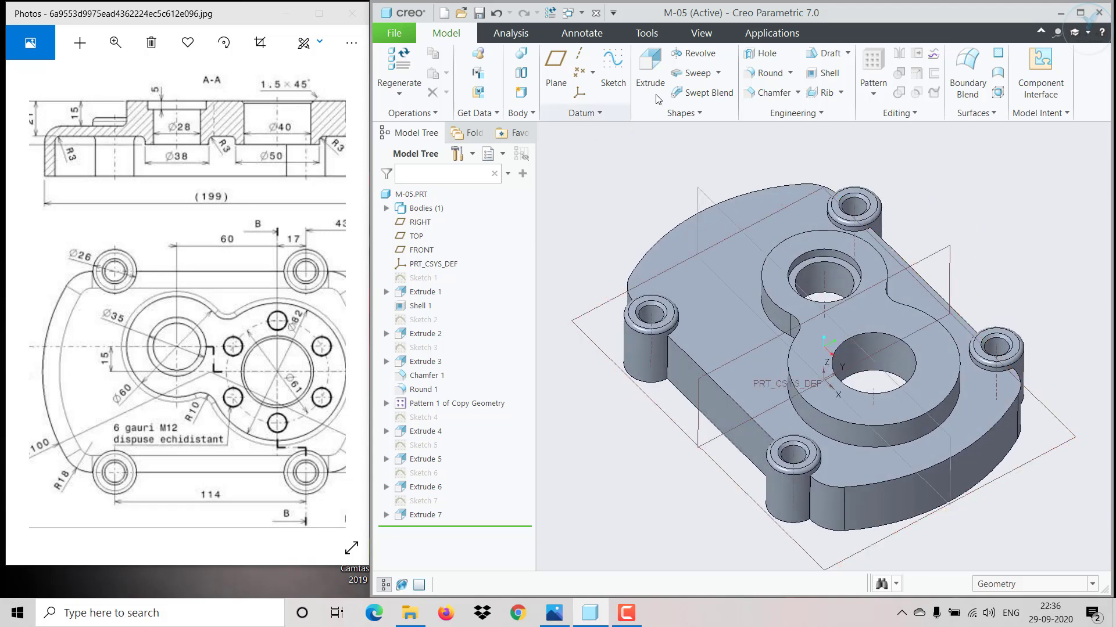
pyautogui.click(770, 92)
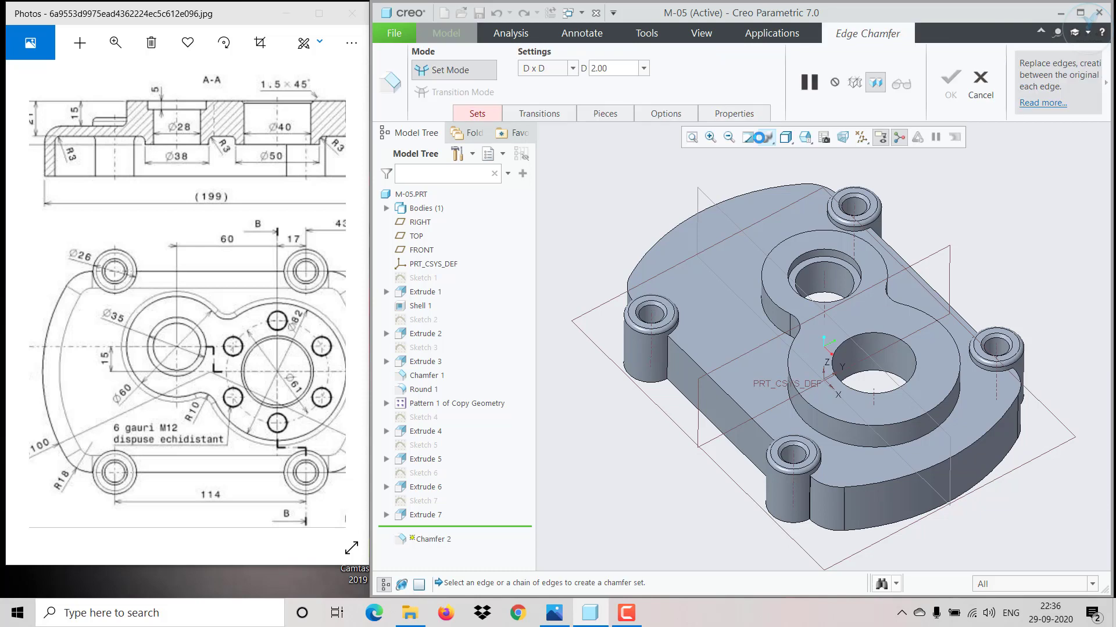
# Step: Chamfer the Ø40 hole's top edge using the 45 x D scheme with distance 1.5
pyautogui.click(865, 339)
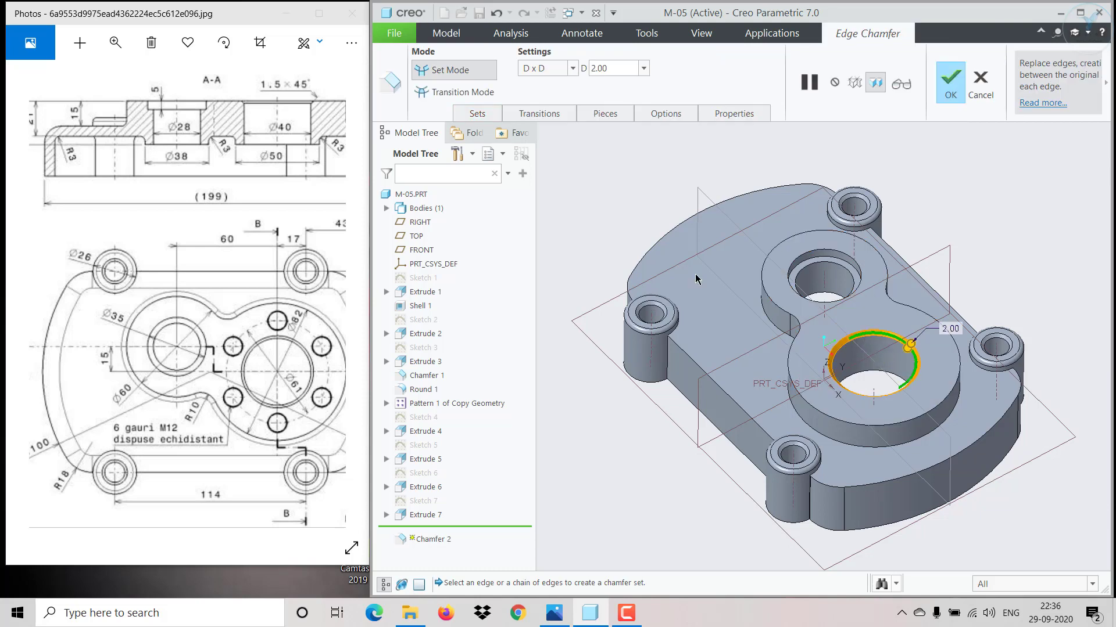
pyautogui.click(572, 68)
pyautogui.click(543, 121)
pyautogui.doubleClick(608, 70)
pyautogui.write('1.5')
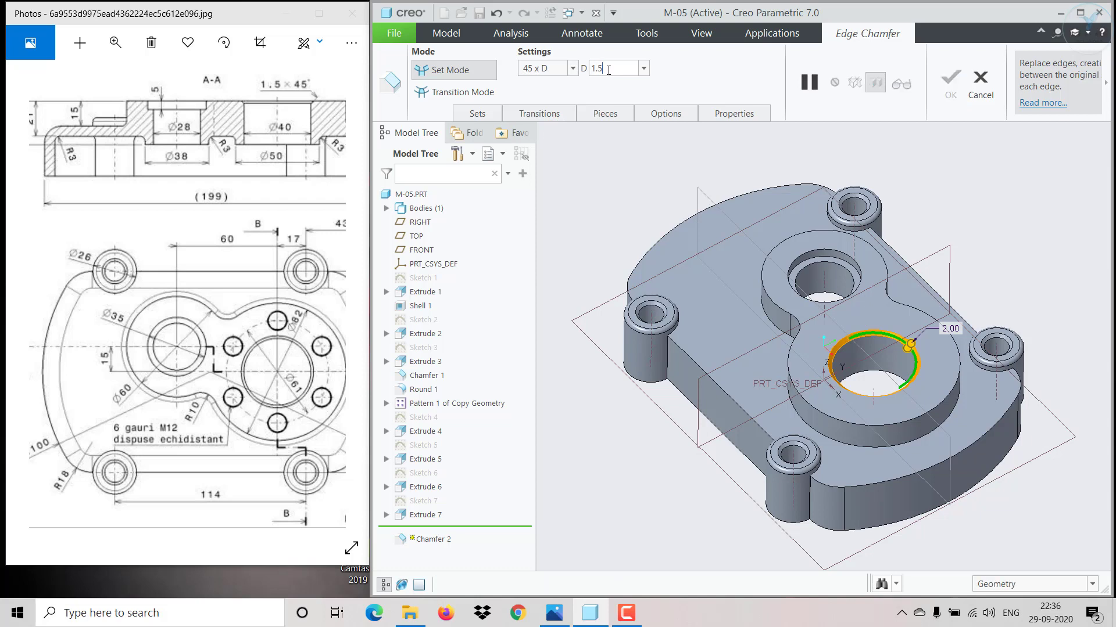
pyautogui.press('Return')
pyautogui.click(950, 80)
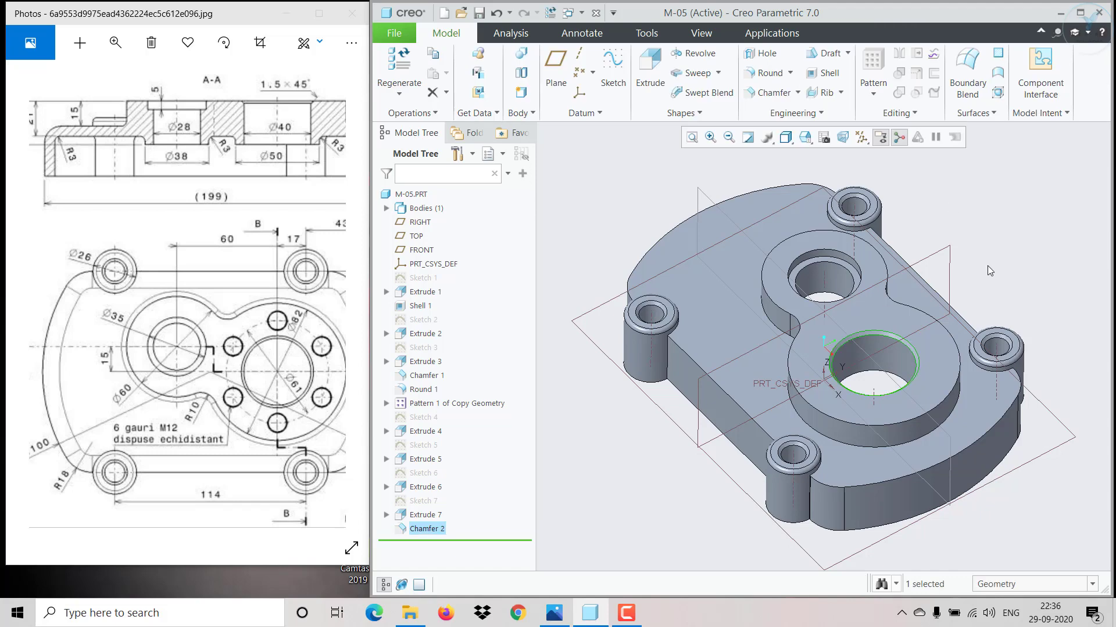
pyautogui.click(994, 279)
pyautogui.scroll(2, 1000, 289)
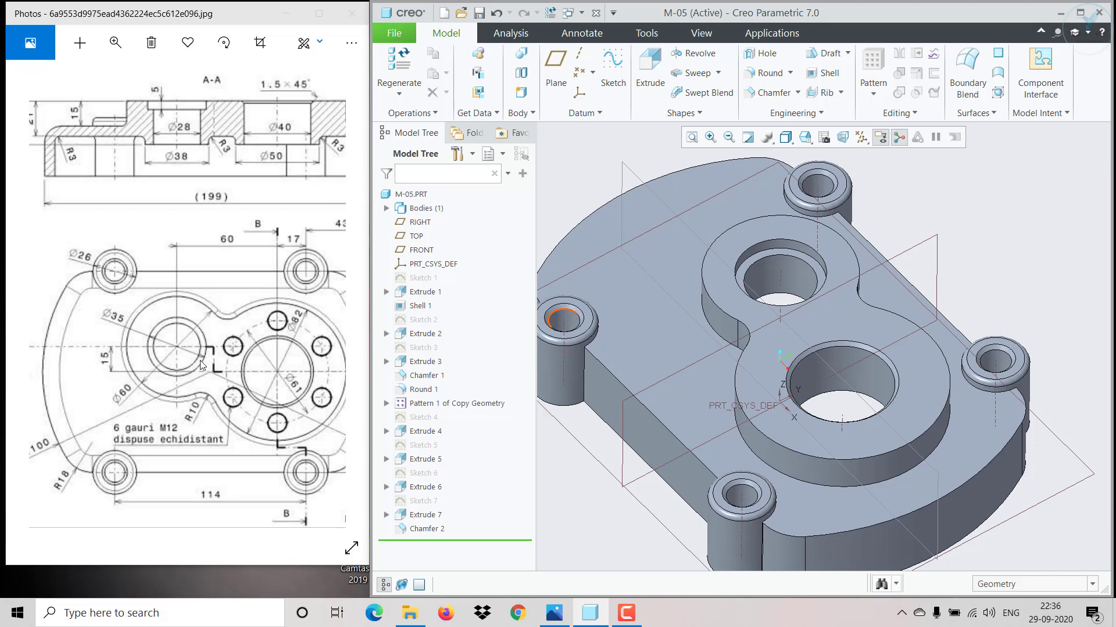
pyautogui.moveTo(243, 201); pyautogui.dragTo(224, 204)
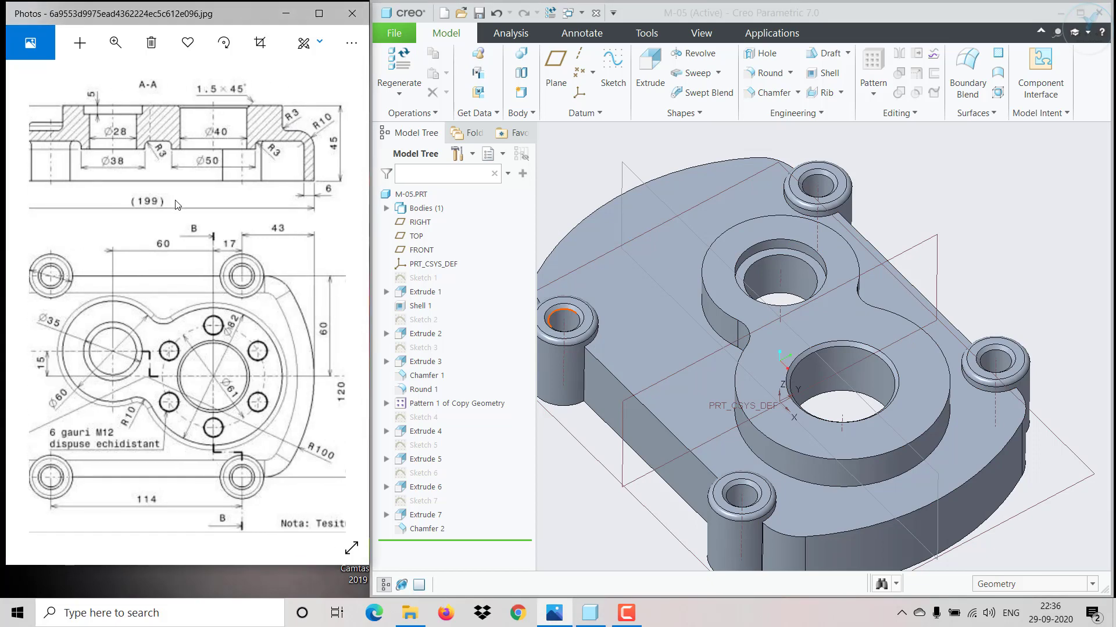
pyautogui.scroll(-1, 178, 204)
pyautogui.hscroll(-3, 286, 134)
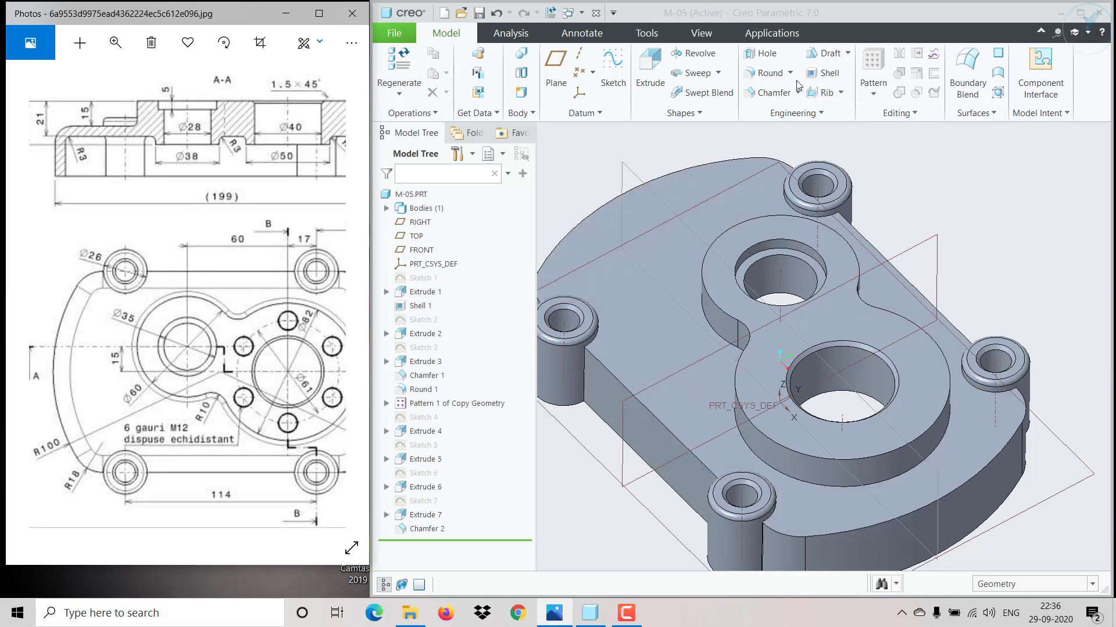
# Step: Round the figure-eight boss's base edge with a 3 mm radius, then return to the default view
pyautogui.click(769, 73)
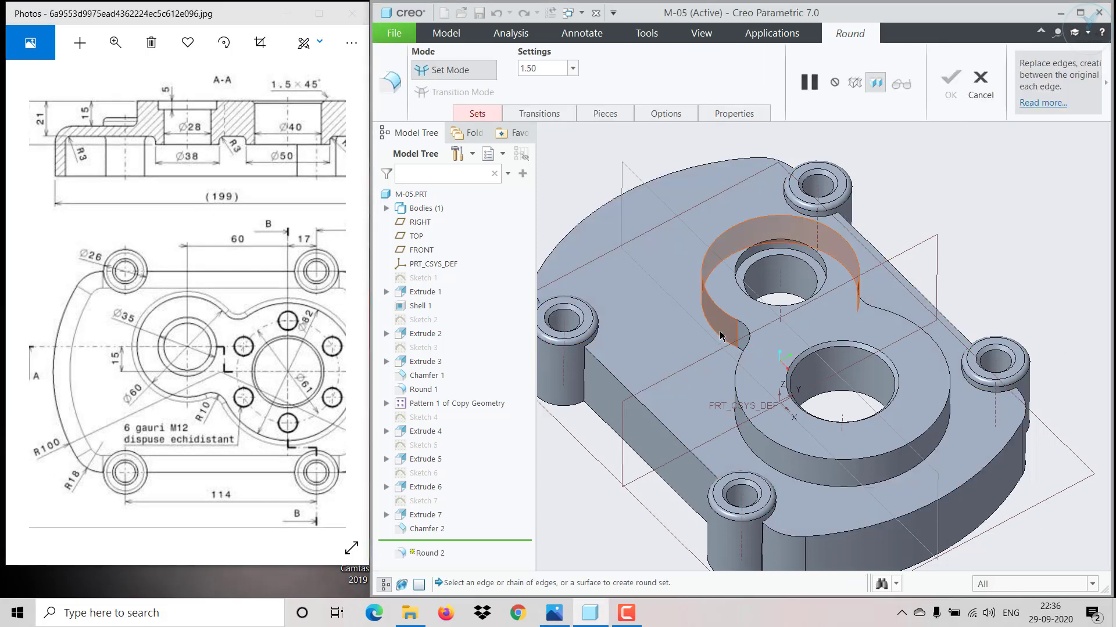
pyautogui.click(721, 337)
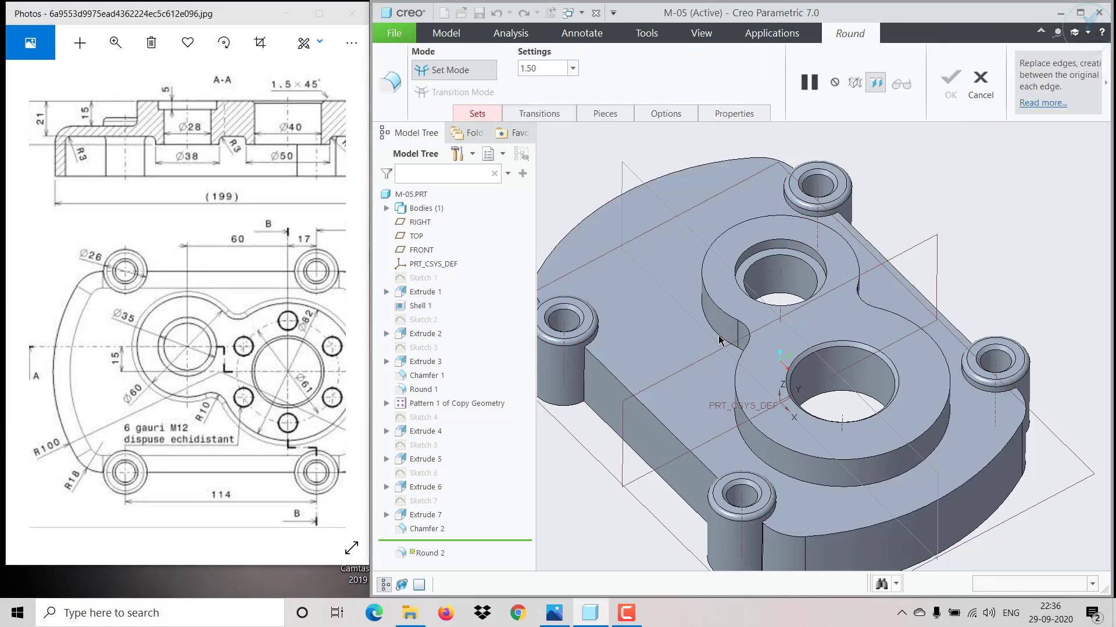
pyautogui.click(539, 67)
pyautogui.write('3')
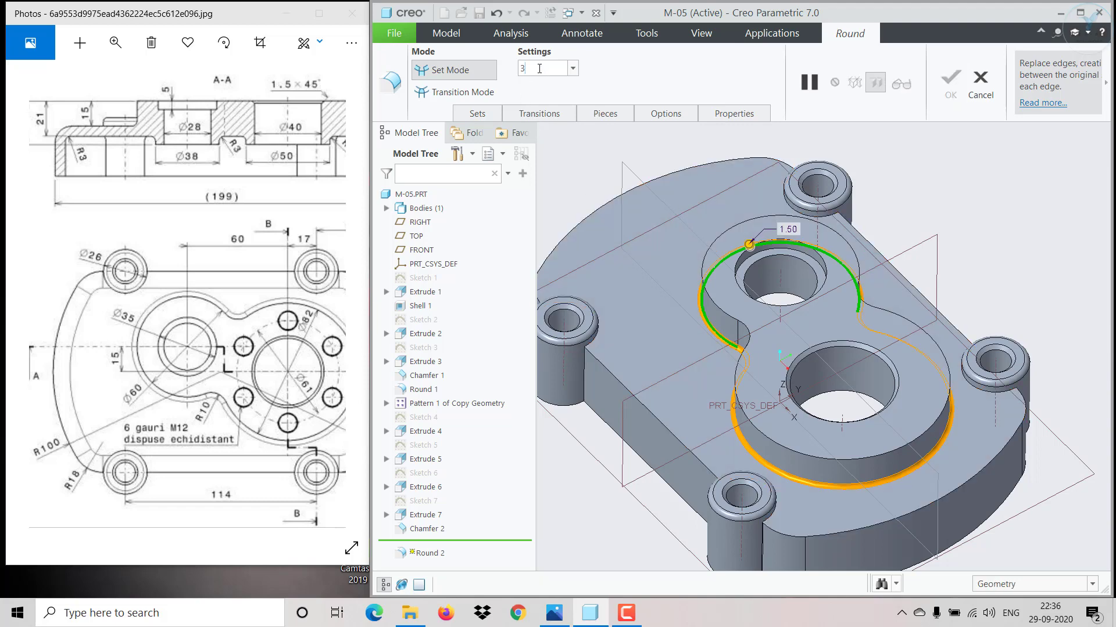
pyautogui.press('Return')
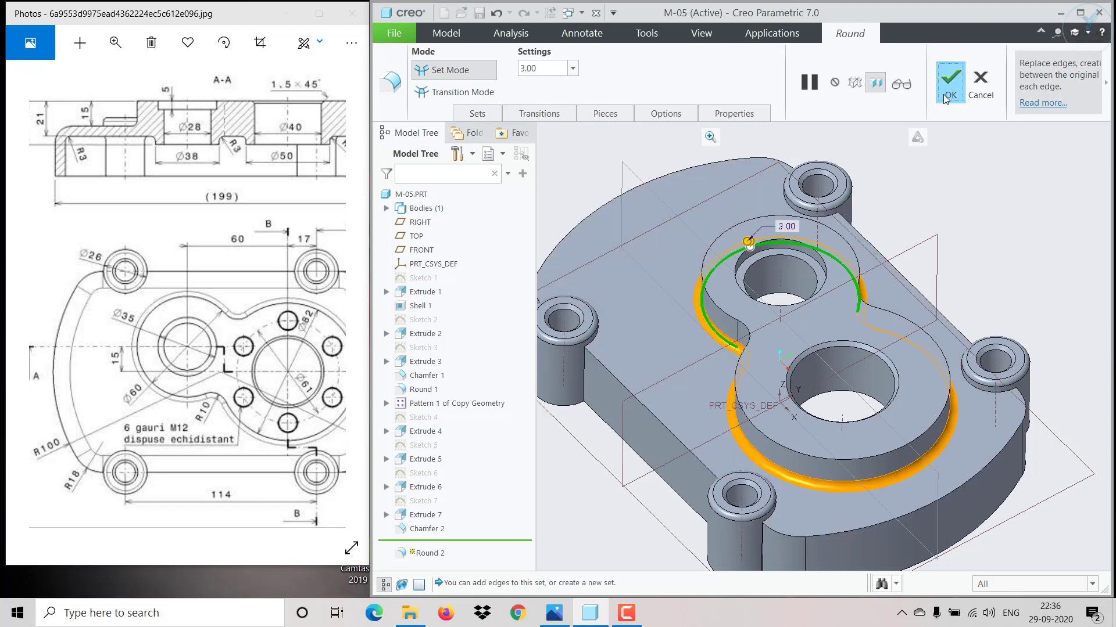
pyautogui.click(947, 99)
pyautogui.scroll(5, 1008, 273)
pyautogui.moveTo(1009, 281)
pyautogui.mouseDown(button='middle')
pyautogui.moveTo(1044, 436)
pyautogui.moveTo(1013, 398)
pyautogui.mouseUp(button='middle')
pyautogui.moveTo(290, 284)
pyautogui.mouseDown()
pyautogui.moveTo(215, 299)
pyautogui.moveTo(217, 195)
pyautogui.mouseUp()
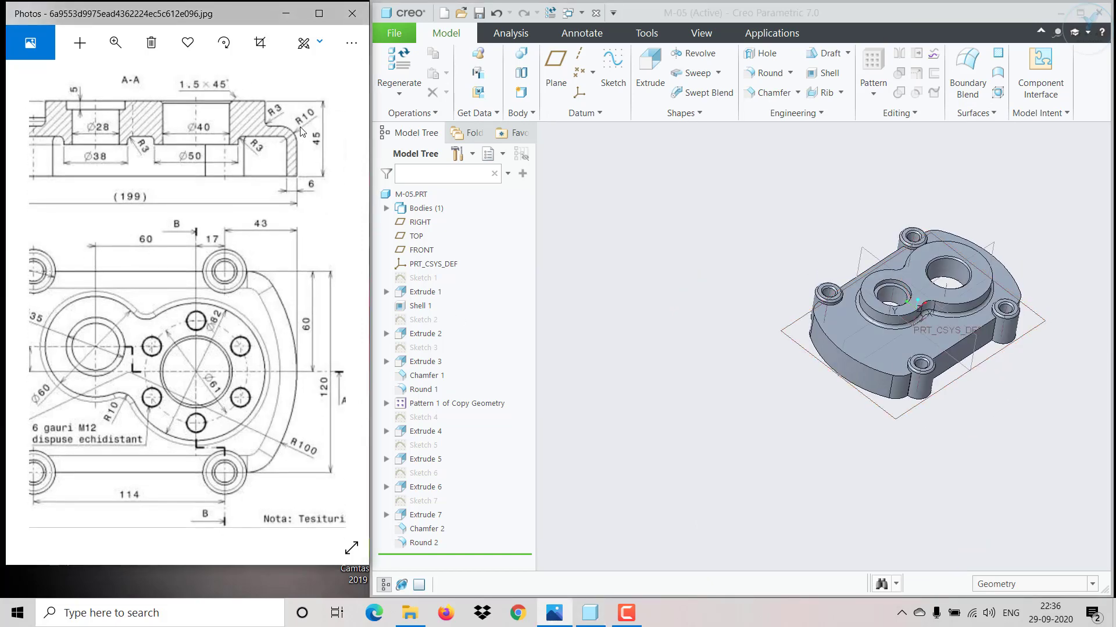
pyautogui.scroll(-5, 915, 371)
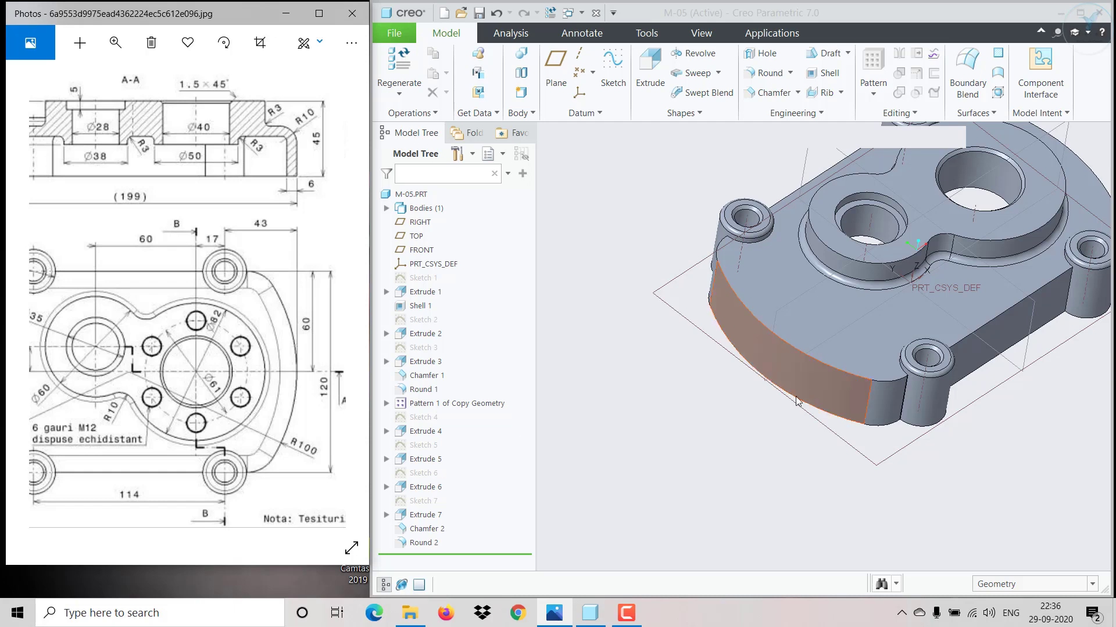
pyautogui.moveTo(842, 369); pyautogui.dragTo(697, 410, button='middle')
pyautogui.hotkey('ctrl', 'd')
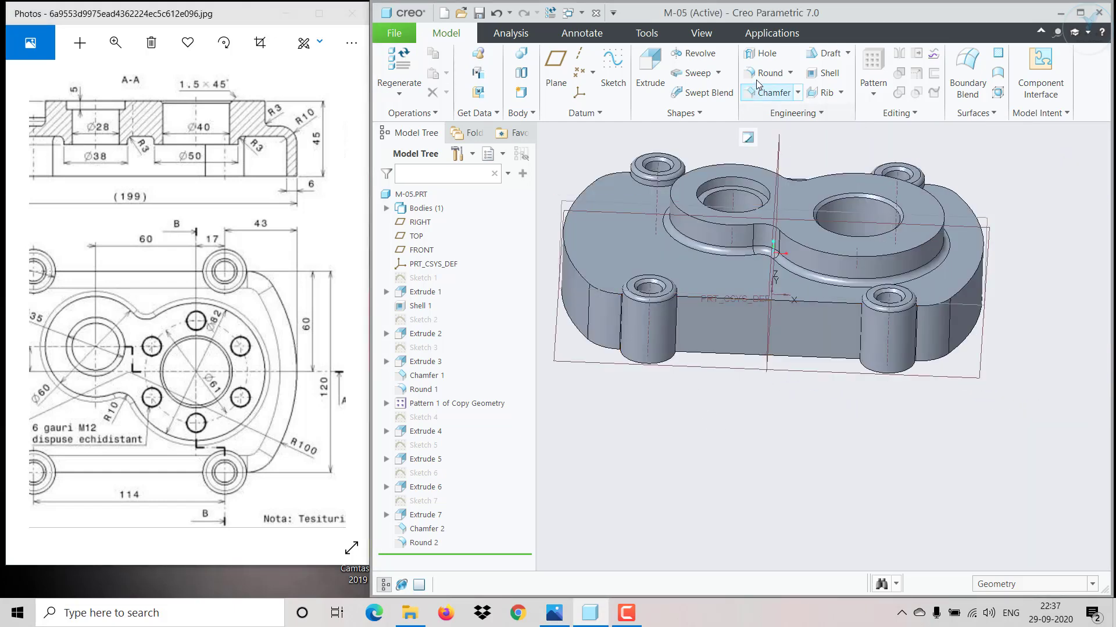
# Step: Round the plate's four top perimeter edges, including both curved ends, with a 10 mm radius
pyautogui.click(758, 76)
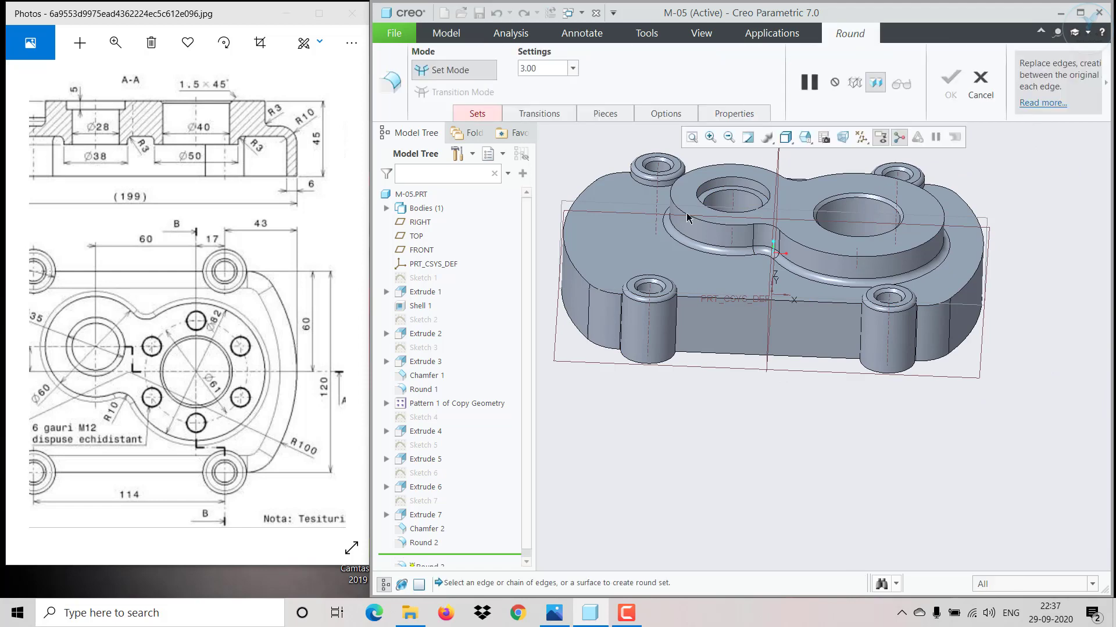
pyautogui.click(572, 266)
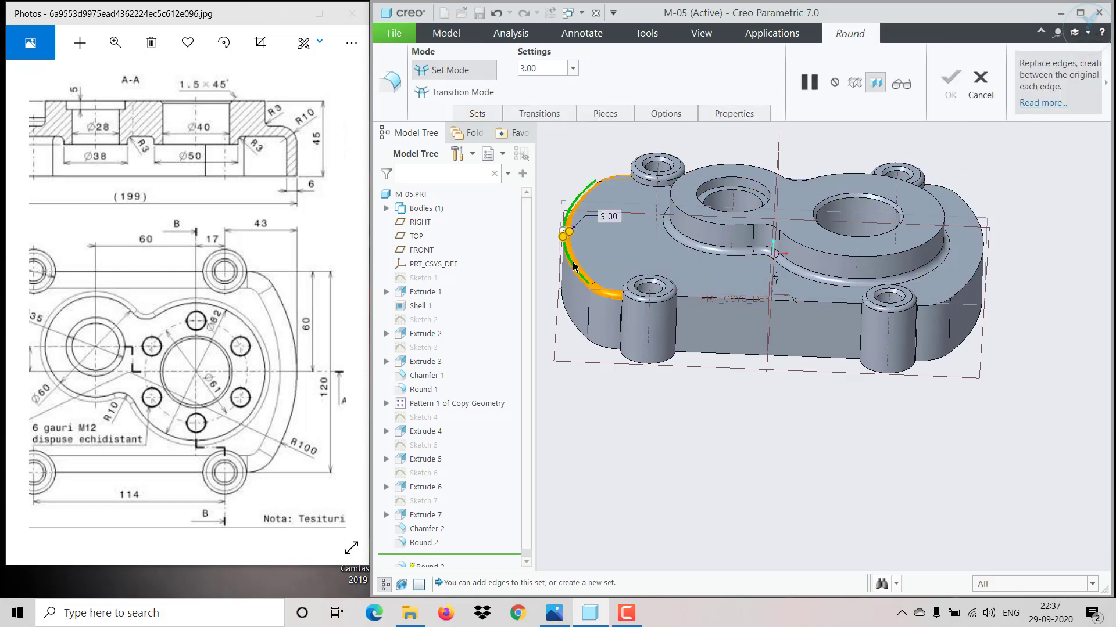
pyautogui.keyDown('ctrl'); pyautogui.click(701, 298); pyautogui.keyUp('ctrl')
pyautogui.scroll(5, 697, 301)
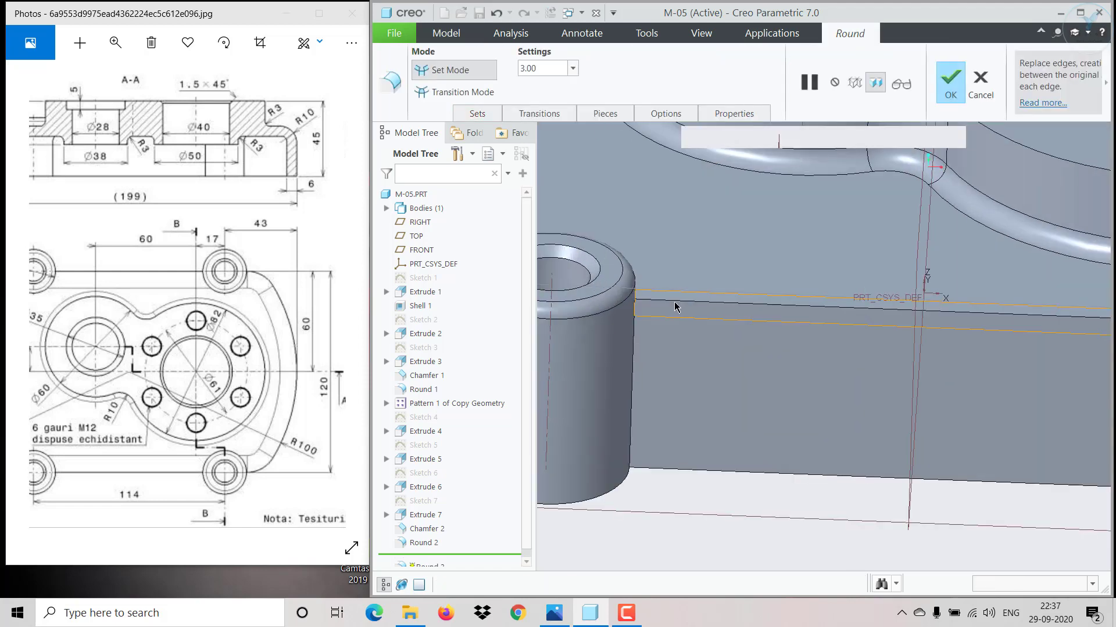
pyautogui.scroll(-6, 675, 306)
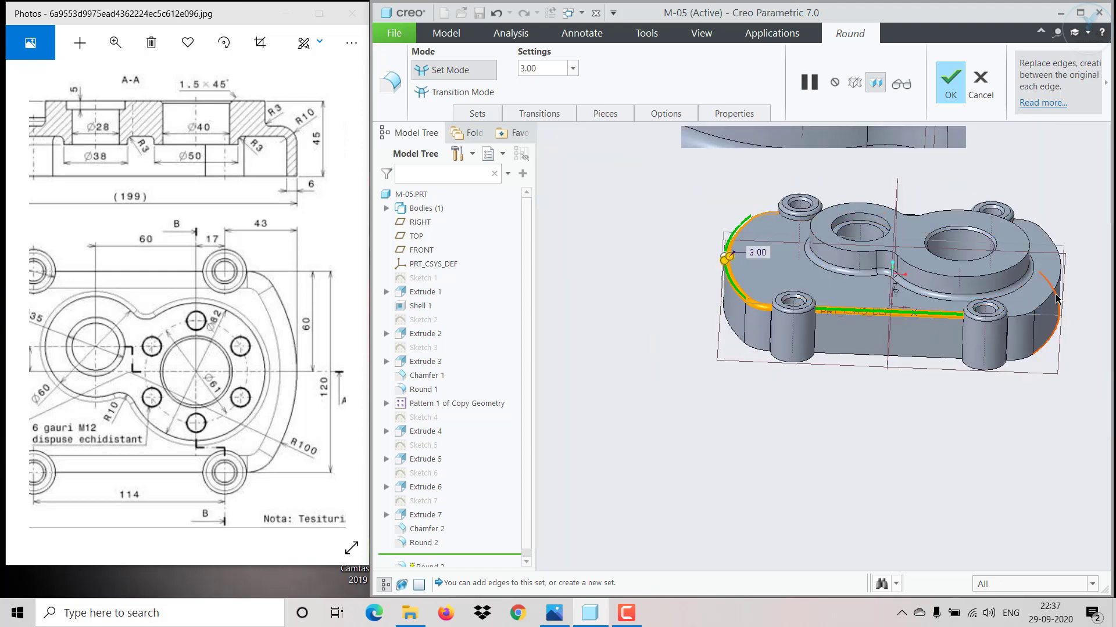
pyautogui.keyDown('ctrl'); pyautogui.click(1056, 299); pyautogui.keyUp('ctrl')
pyautogui.moveTo(825, 325); pyautogui.dragTo(791, 390, button='middle')
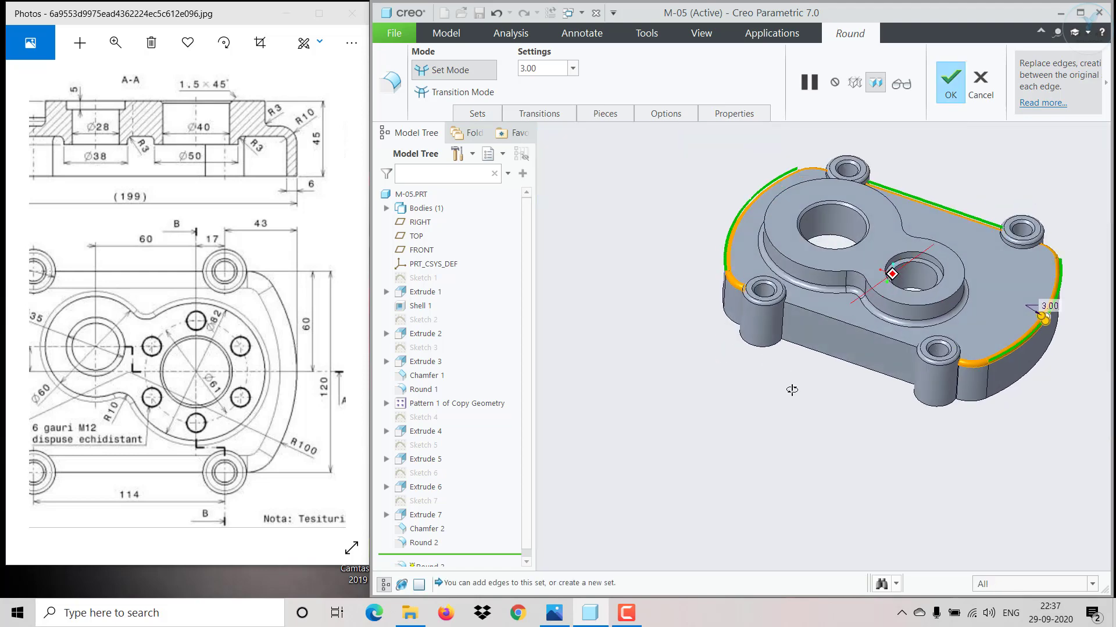
pyautogui.keyDown('ctrl'); pyautogui.click(812, 314); pyautogui.keyUp('ctrl')
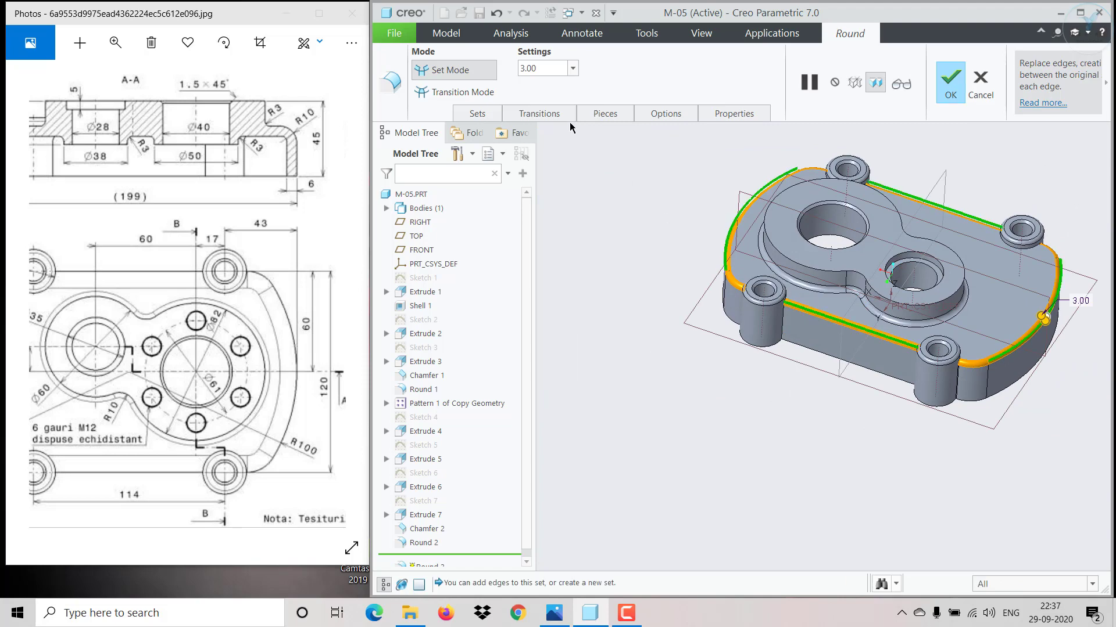
pyautogui.doubleClick(546, 68)
pyautogui.write('10')
pyautogui.press('Return')
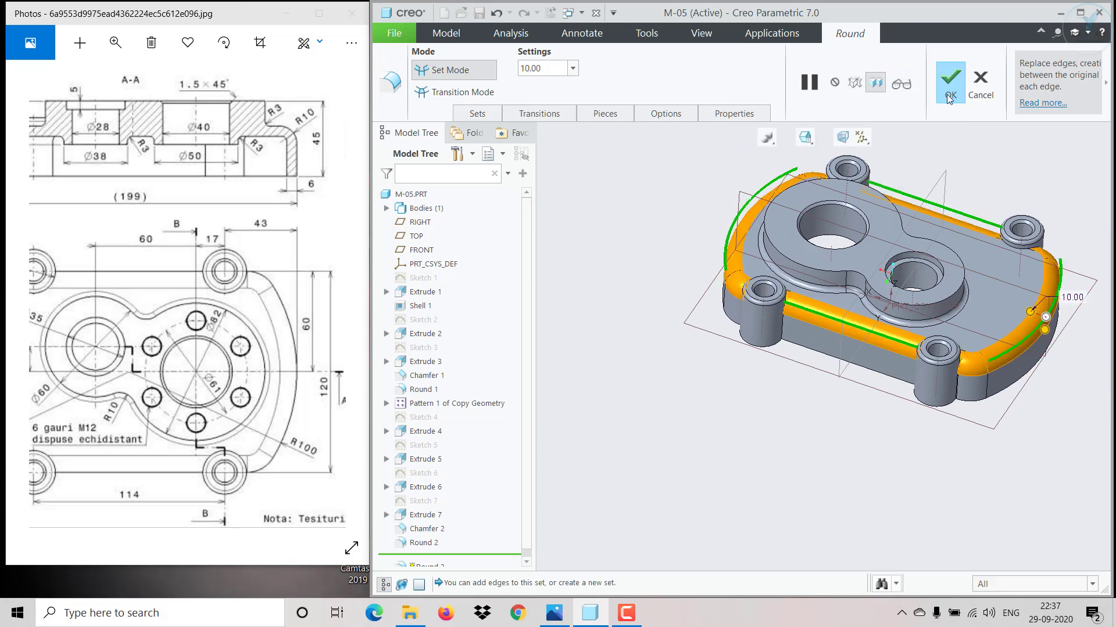
pyautogui.click(949, 93)
pyautogui.scroll(5, 782, 310)
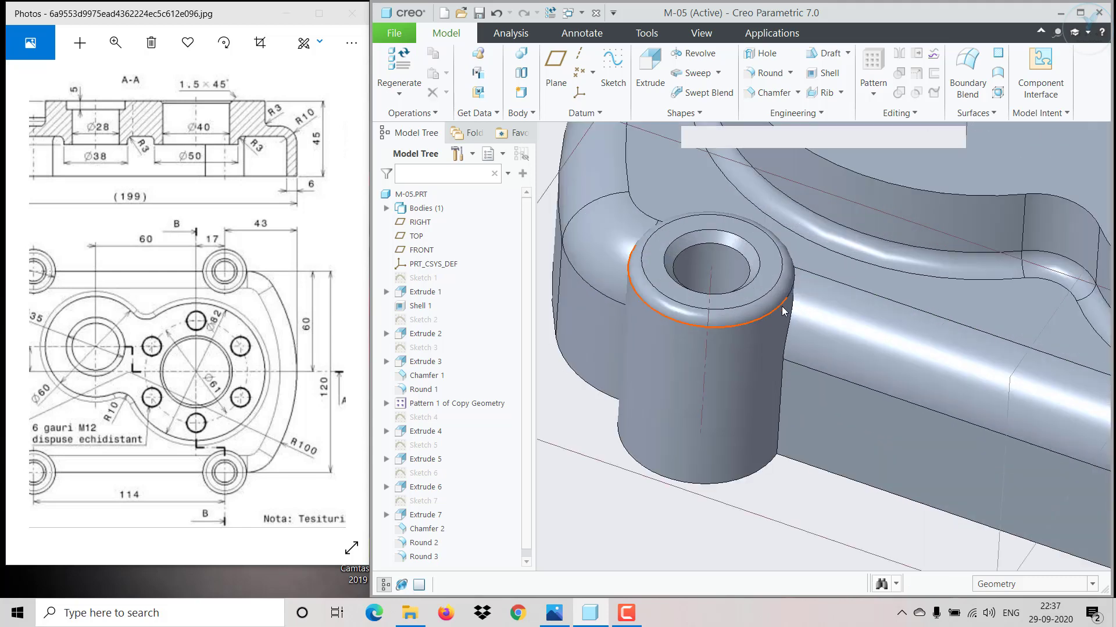
pyautogui.scroll(-6, 782, 310)
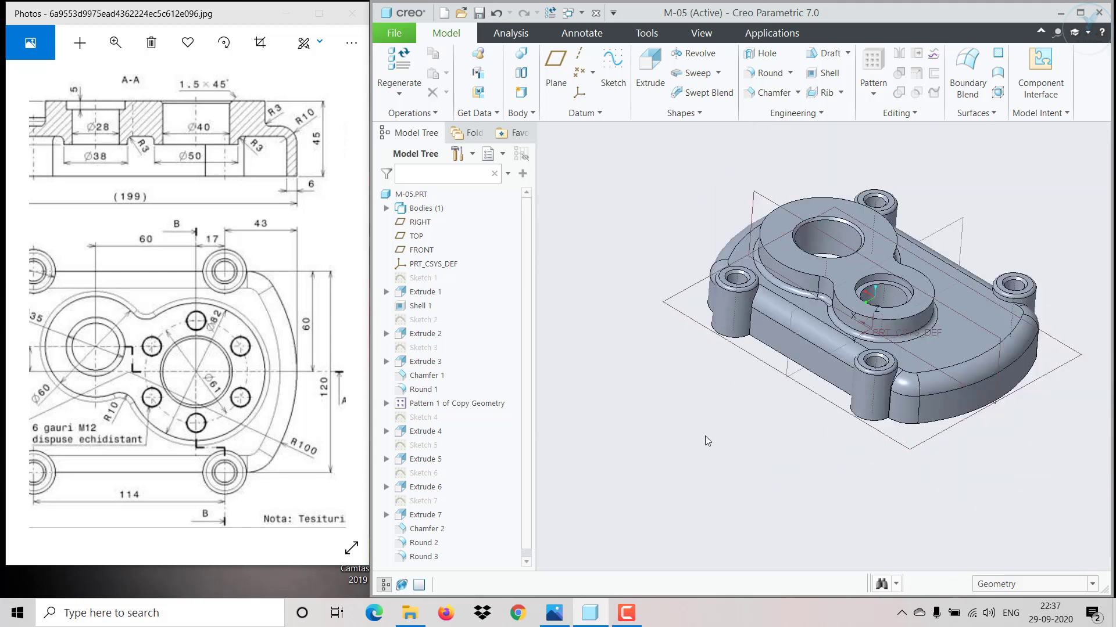
pyautogui.click(292, 295)
pyautogui.scroll(1, 292, 295)
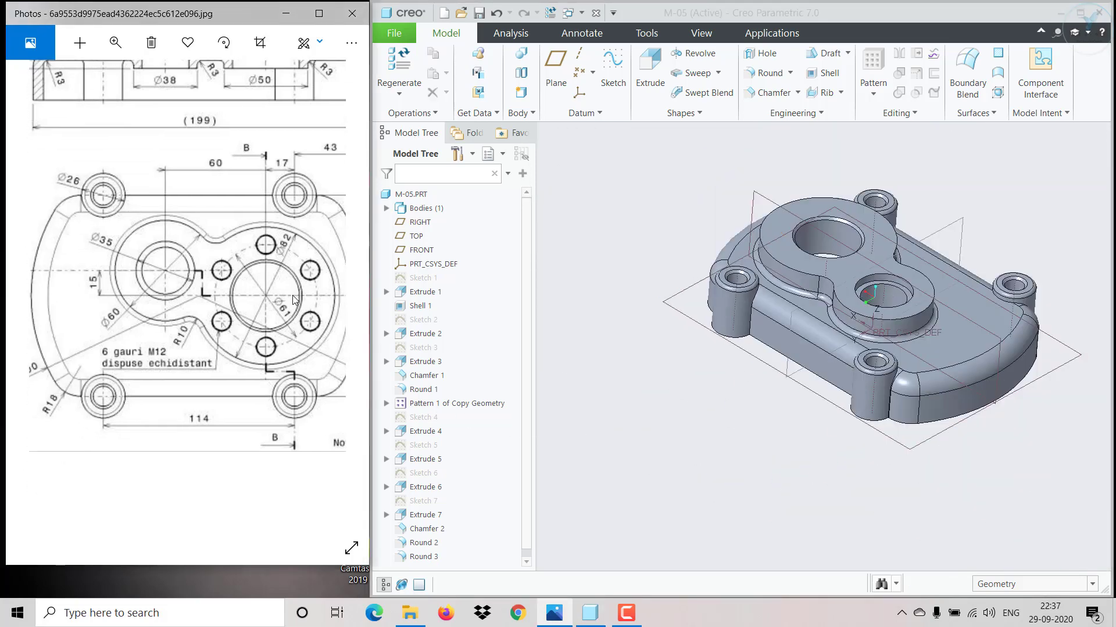
pyautogui.scroll(2, 291, 295)
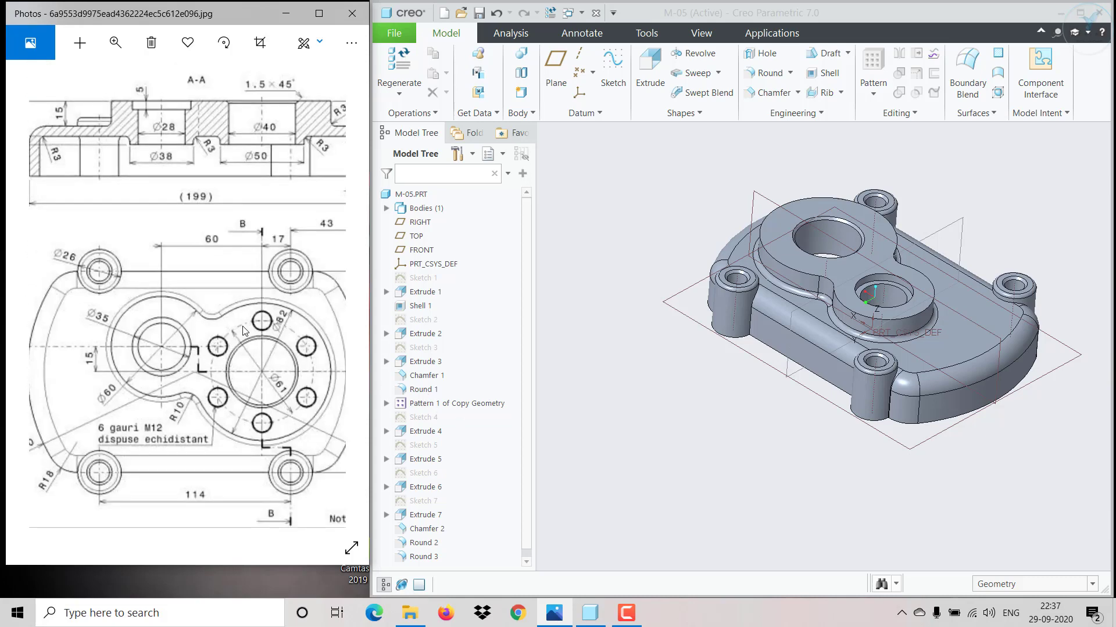
pyautogui.hscroll(5, 253, 342)
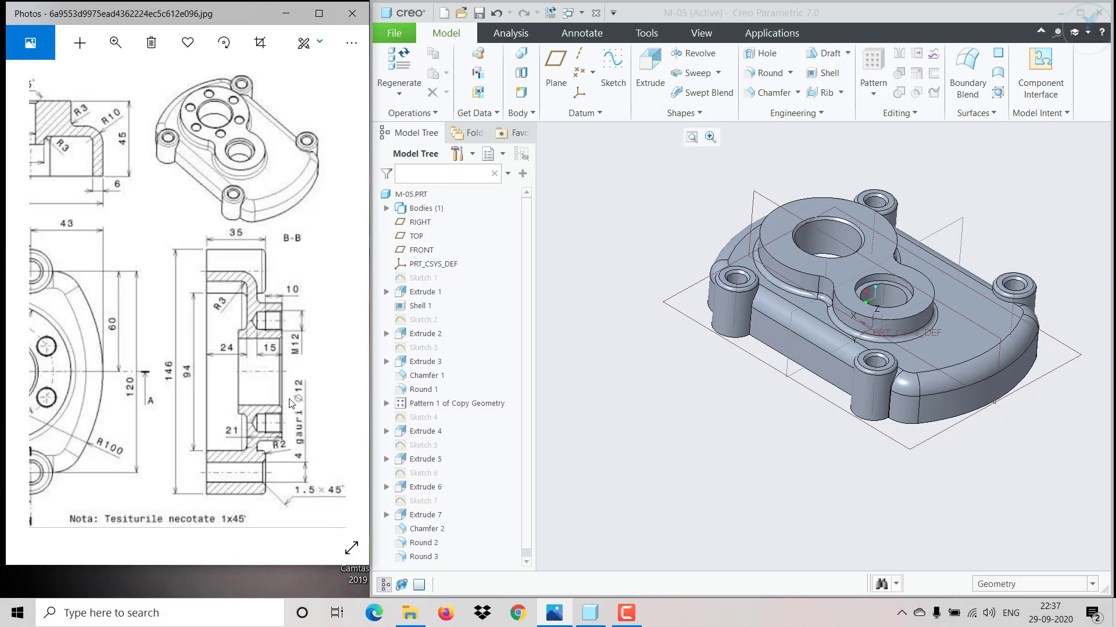
pyautogui.moveTo(225, 415)
pyautogui.mouseDown()
pyautogui.moveTo(249, 398)
pyautogui.moveTo(234, 368)
pyautogui.moveTo(329, 354)
pyautogui.mouseUp()
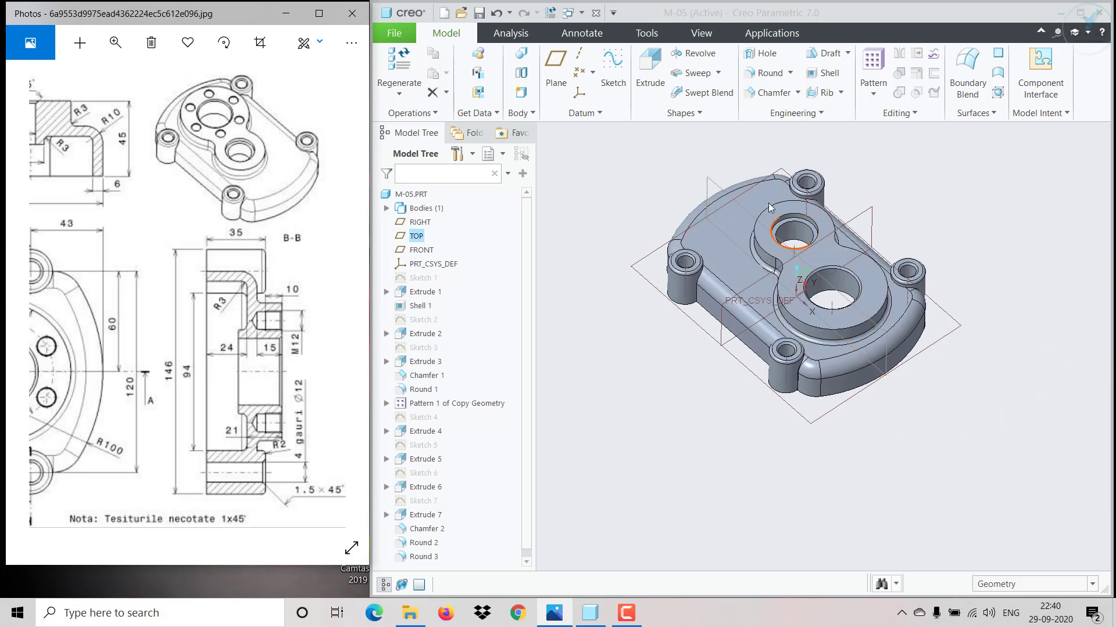
# Step: Create a standard ISO tapped hole with screw size M12x1.75 and open its placement settings
pyautogui.click(764, 53)
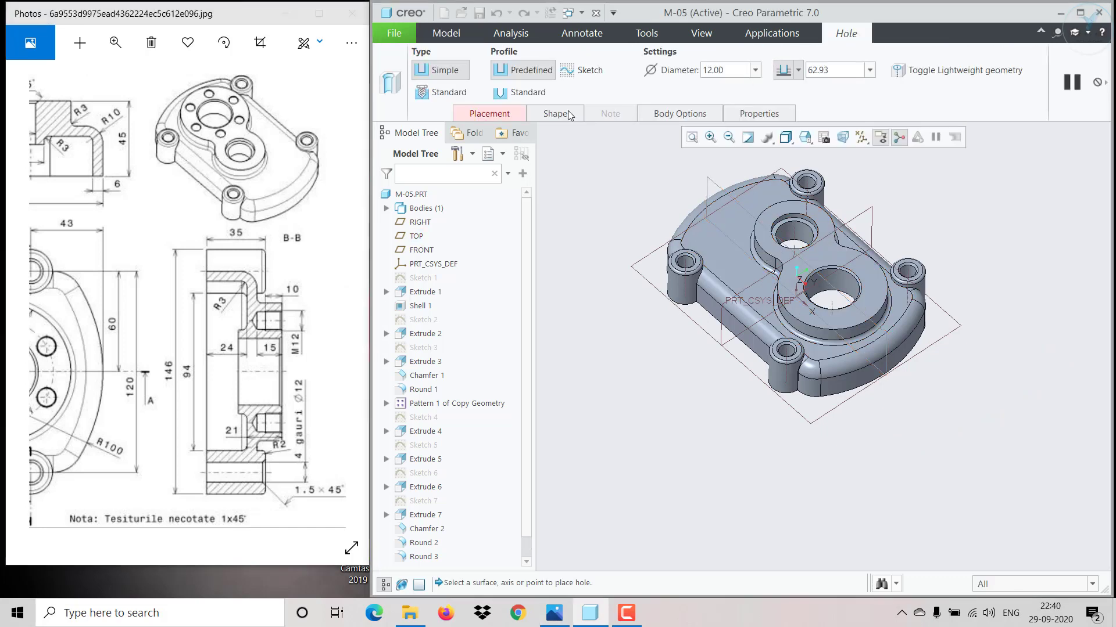
pyautogui.click(441, 92)
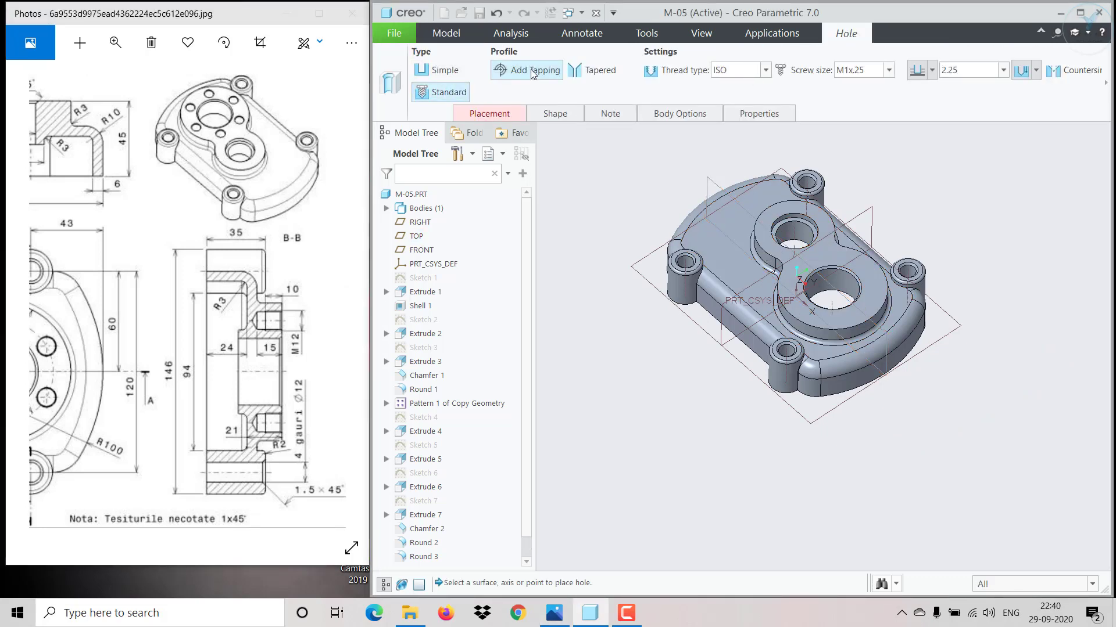
pyautogui.click(889, 71)
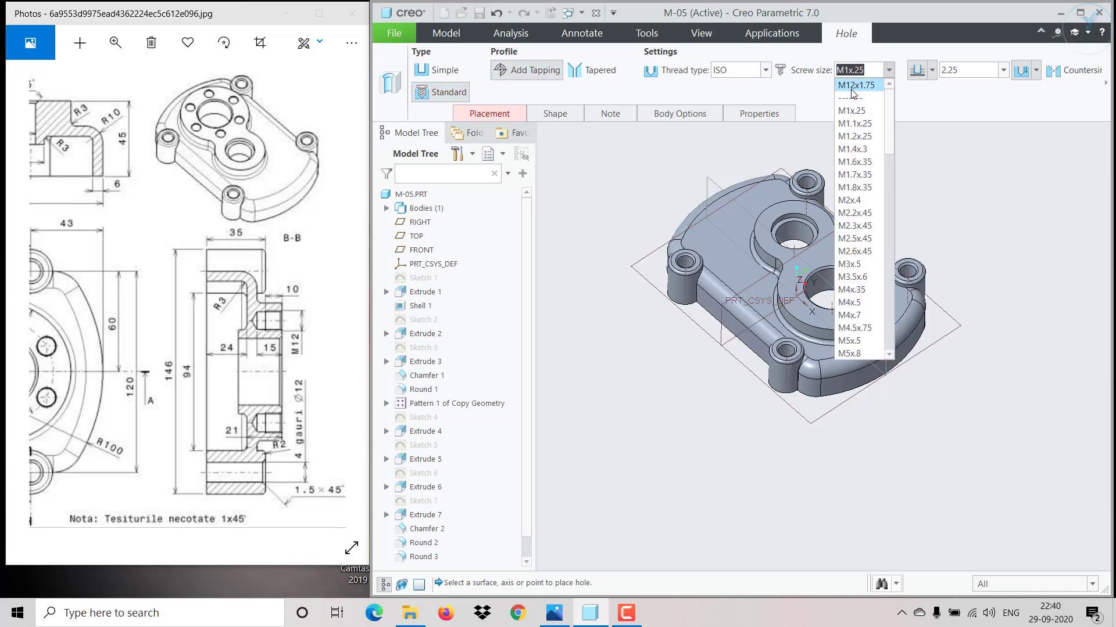
pyautogui.scroll(-8, 854, 256)
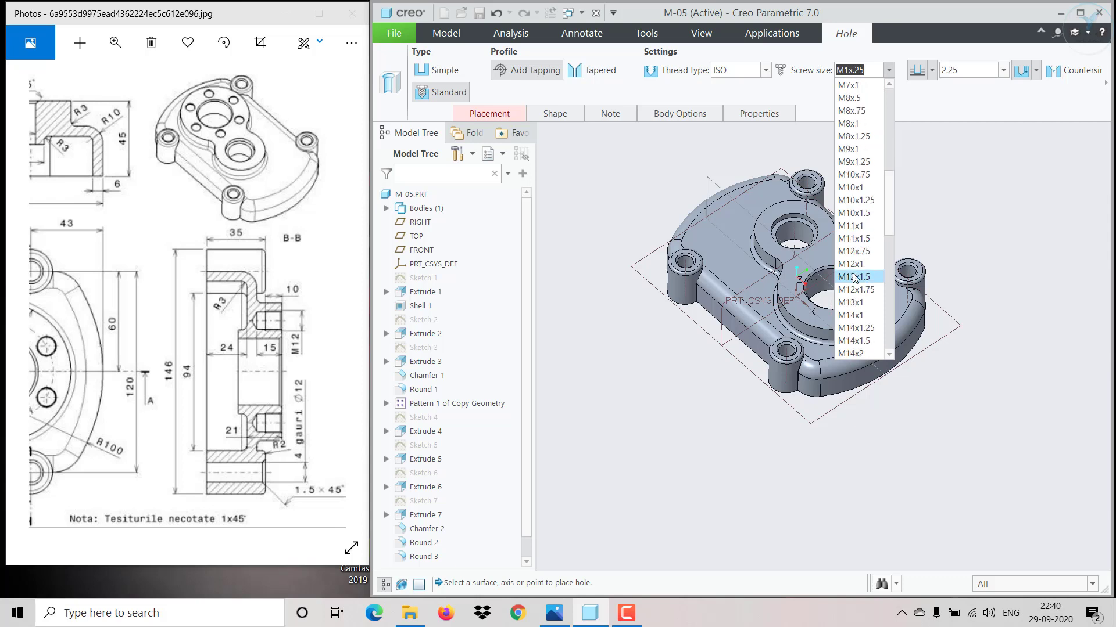
pyautogui.click(860, 289)
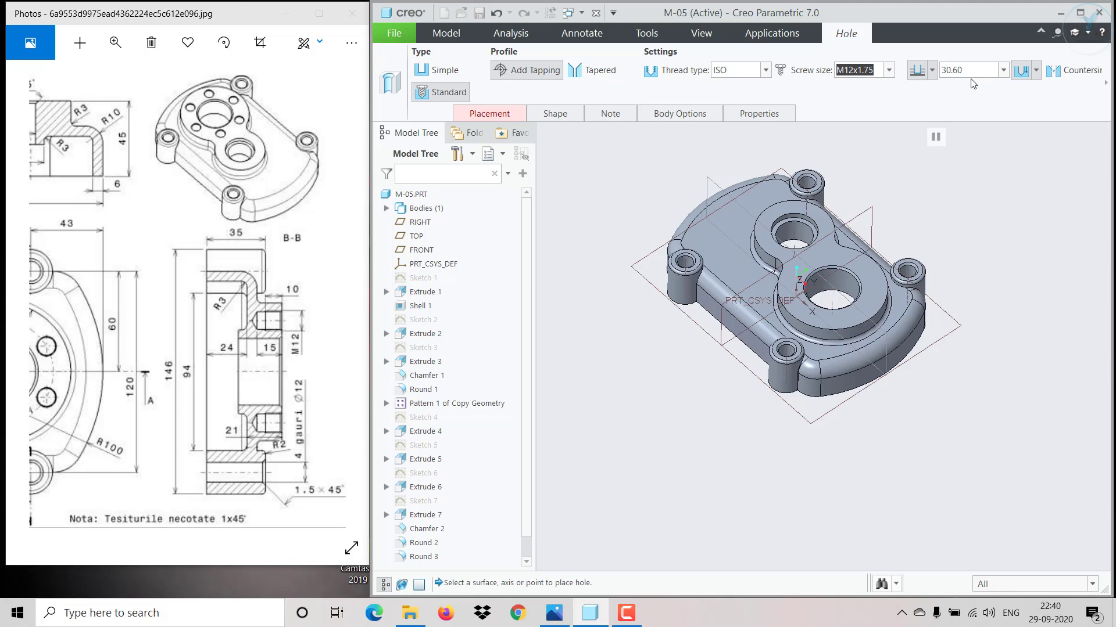
pyautogui.click(511, 115)
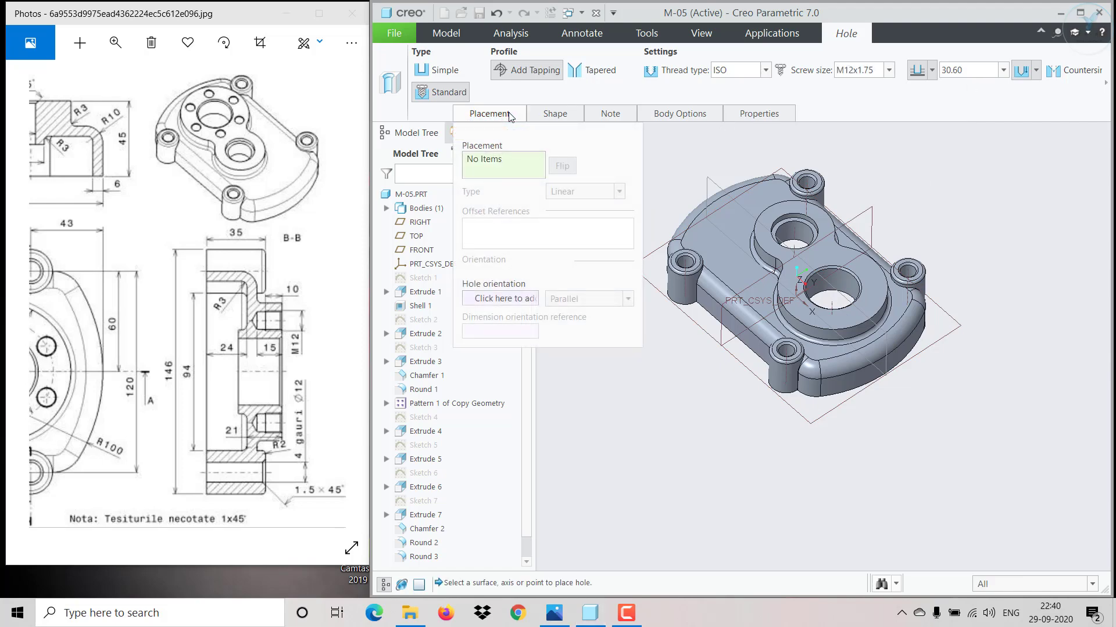
pyautogui.scroll(3, 758, 265)
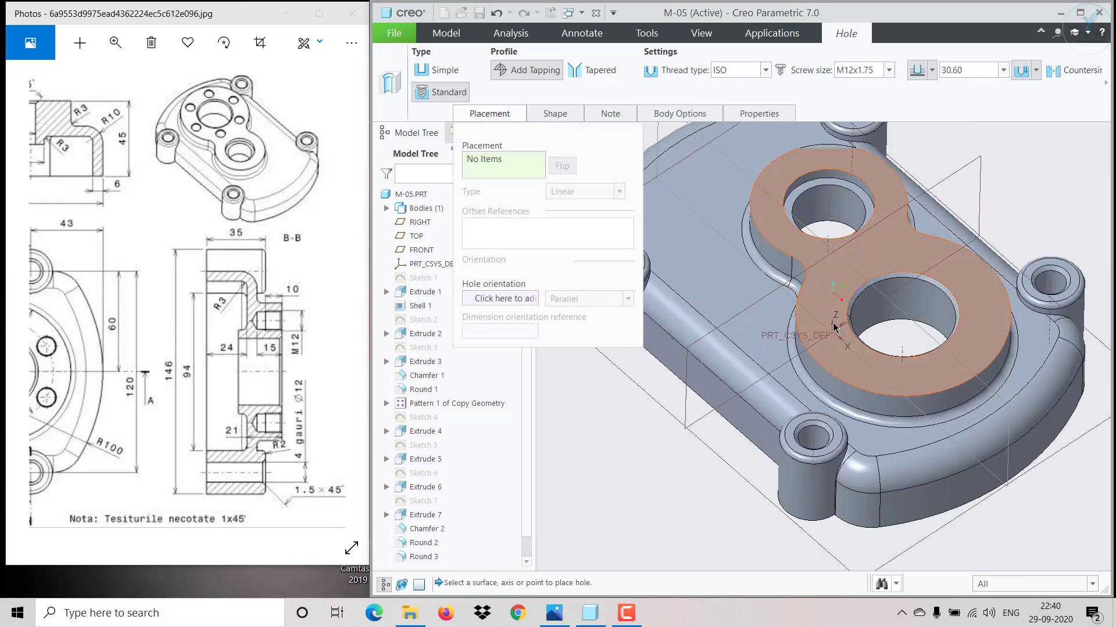
# Step: Place the hole on the boss top as a diameter placement referencing axis A_4 and the TOP plane
pyautogui.click(843, 360)
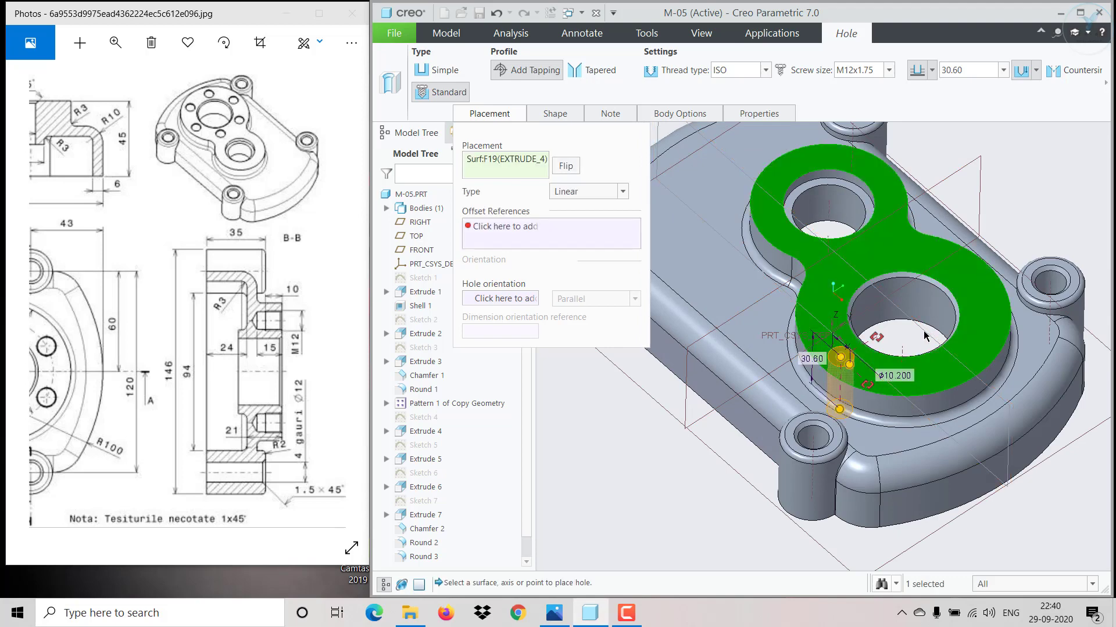
pyautogui.click(588, 191)
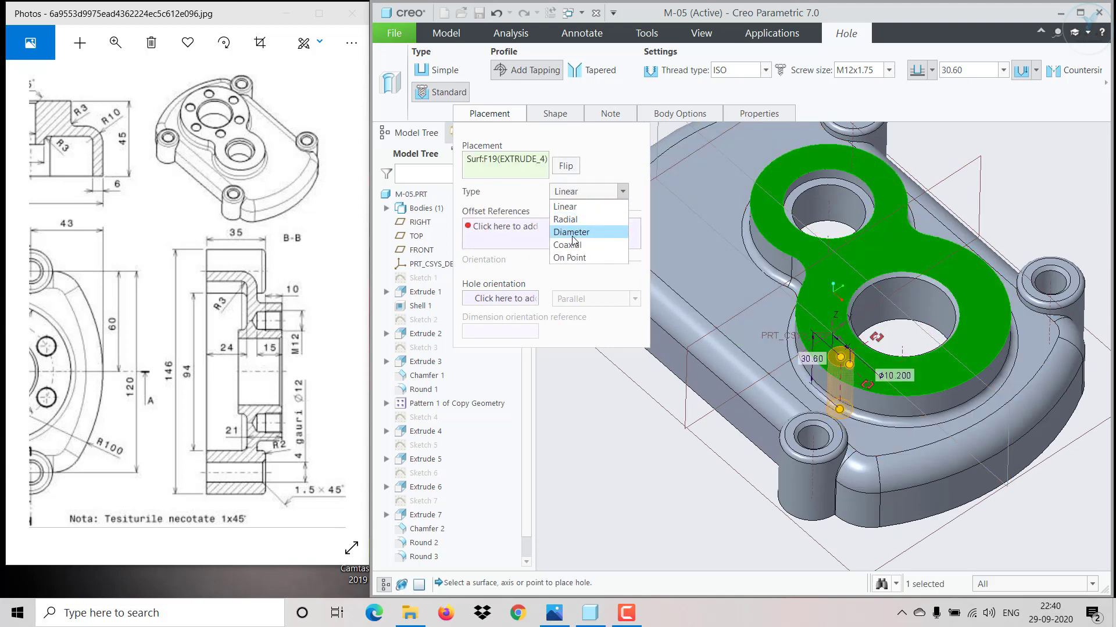
pyautogui.click(575, 217)
pyautogui.moveTo(226, 356); pyautogui.dragTo(242, 399)
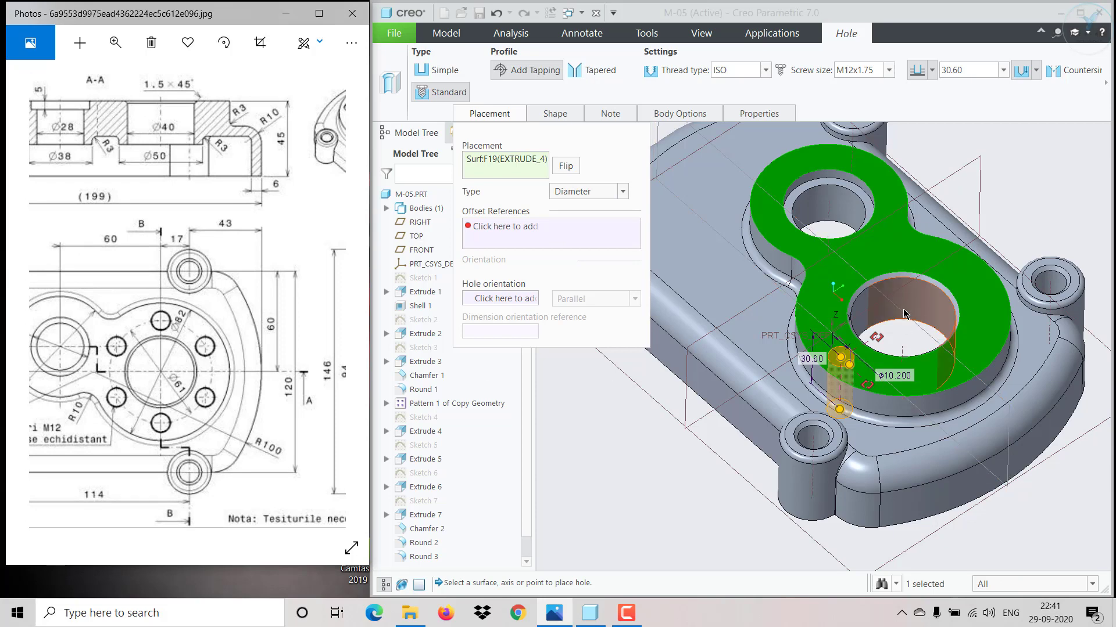
pyautogui.click(507, 232)
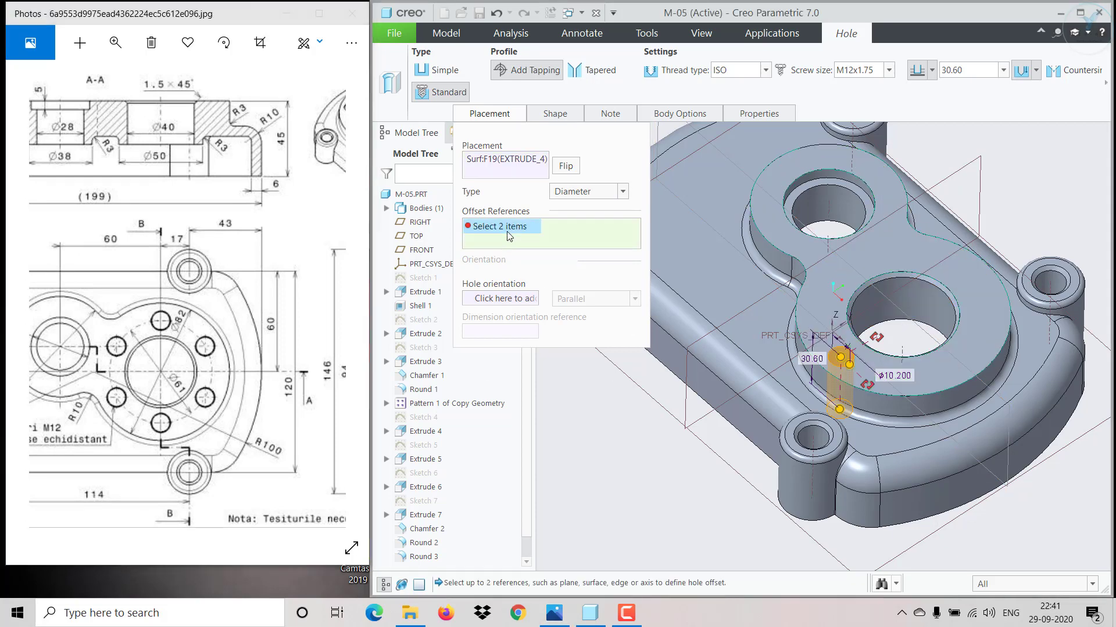
pyautogui.click(902, 354)
pyautogui.keyDown('ctrl'); pyautogui.click(926, 334); pyautogui.keyUp('ctrl')
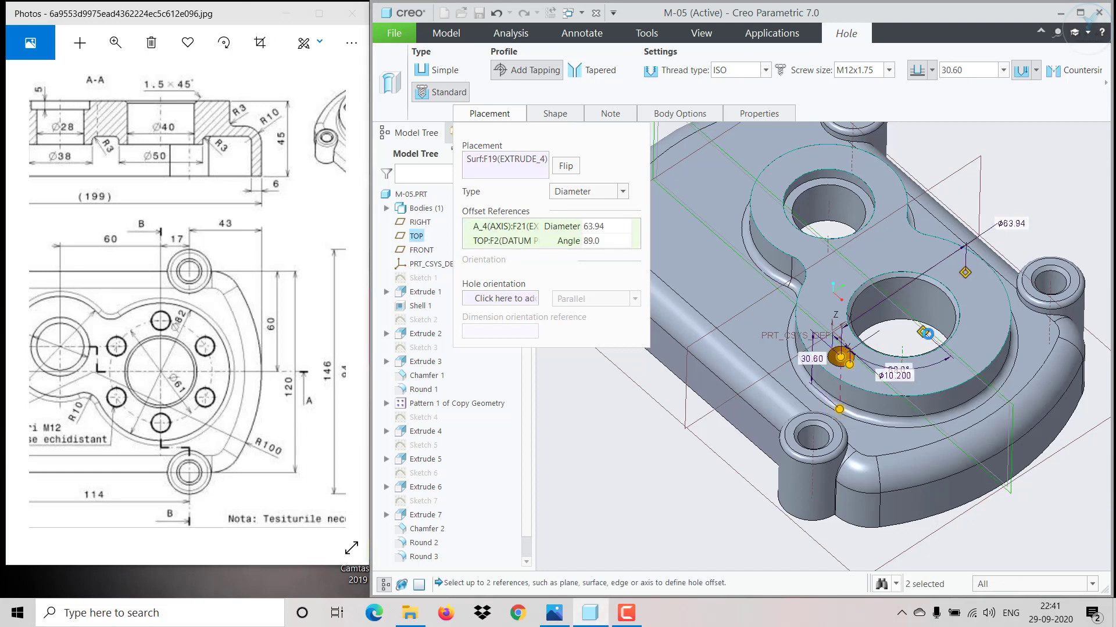
# Step: Set the placement diameter to 61 and the angle from TOP to 0°
pyautogui.doubleClick(608, 226)
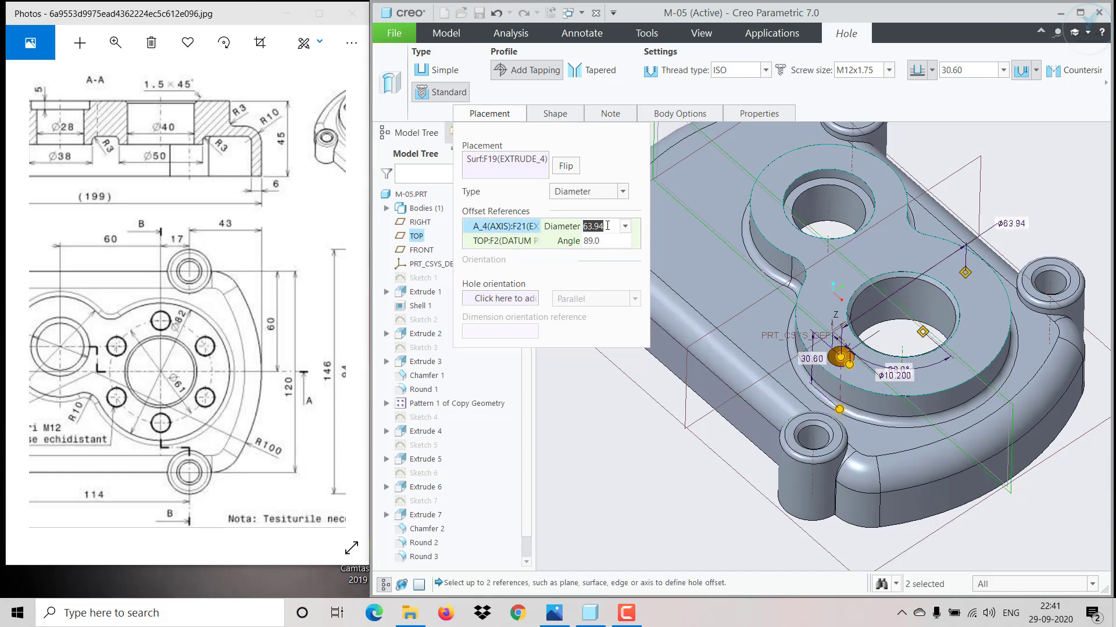
pyautogui.write('61')
pyautogui.press('Return')
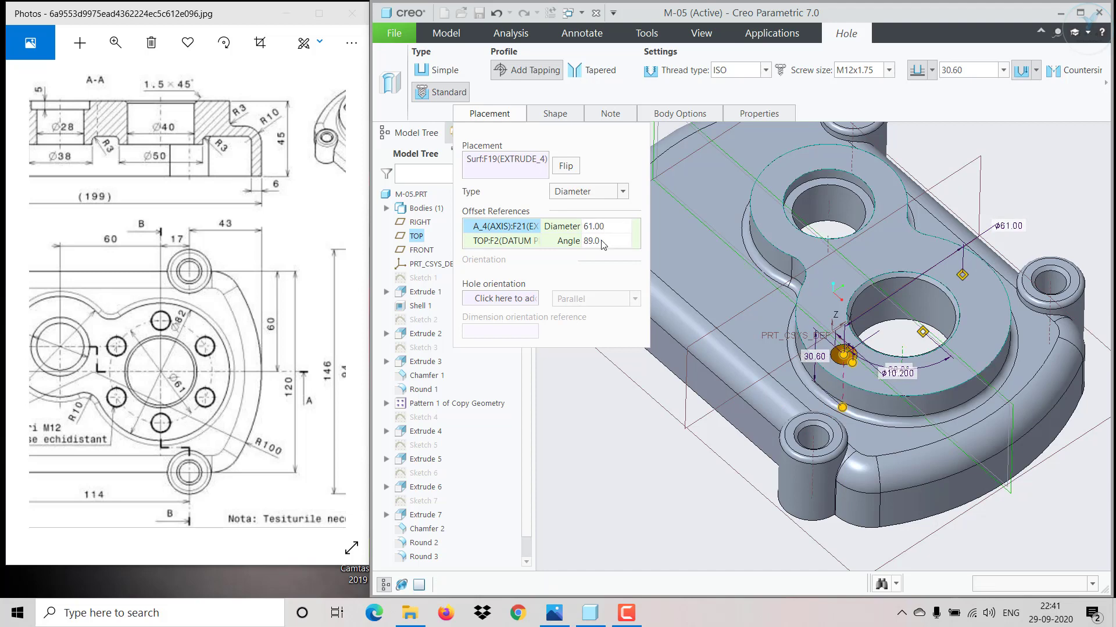
pyautogui.doubleClick(601, 240)
pyautogui.write('0')
pyautogui.press('Return')
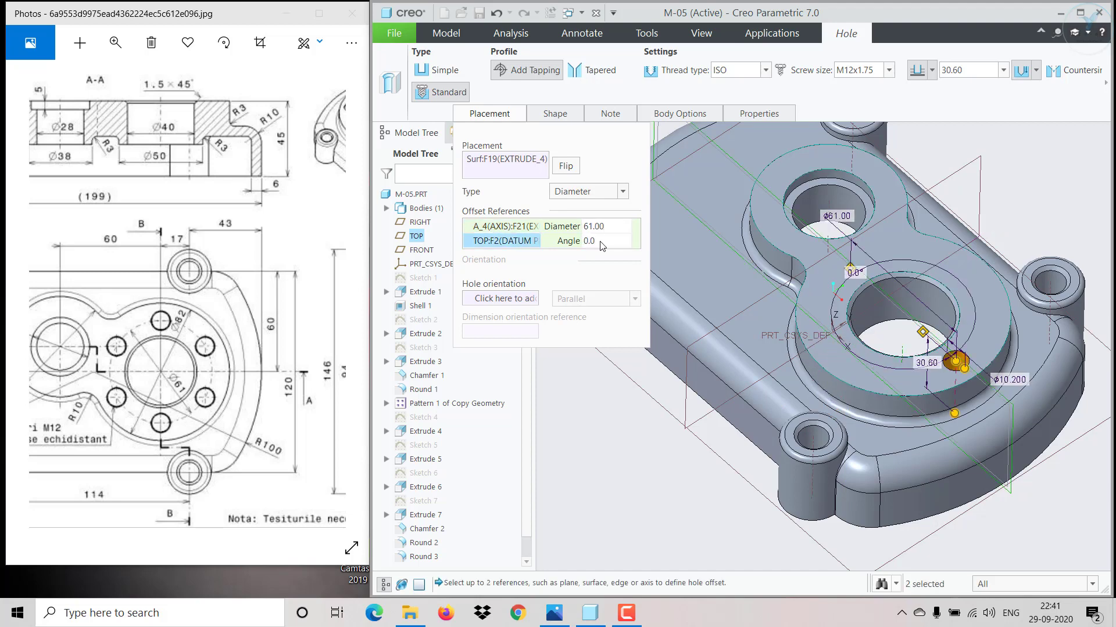
# Step: Give the M12 hole a 10 mm thread depth and 15 mm drill depth, then complete it
pyautogui.click(558, 114)
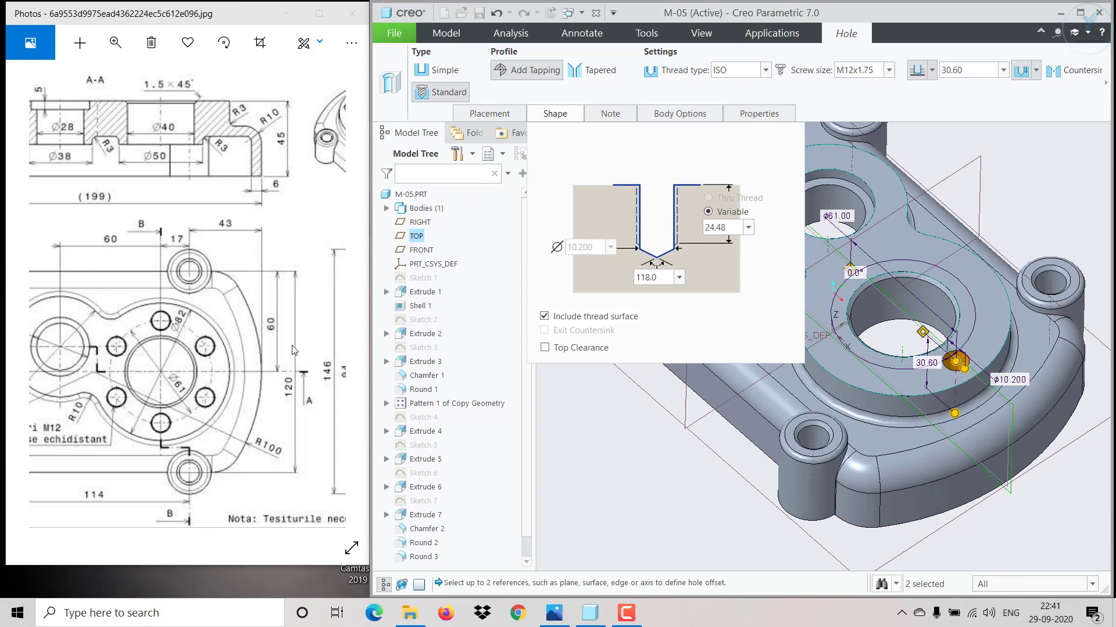
pyautogui.moveTo(293, 350)
pyautogui.mouseDown()
pyautogui.moveTo(158, 319)
pyautogui.moveTo(135, 351)
pyautogui.mouseUp()
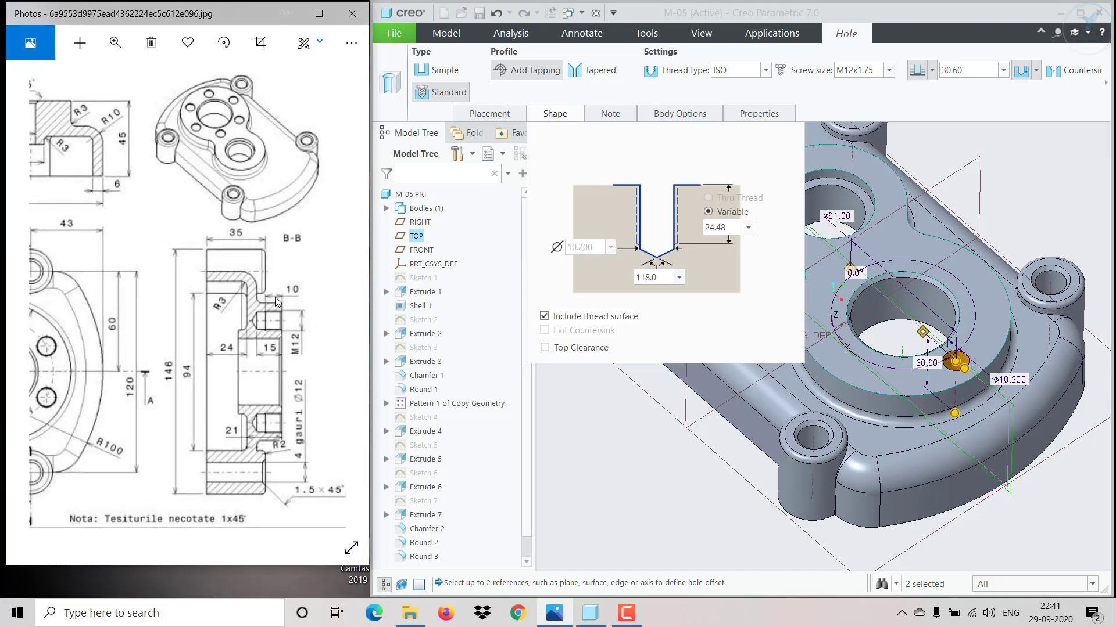
pyautogui.doubleClick(720, 228)
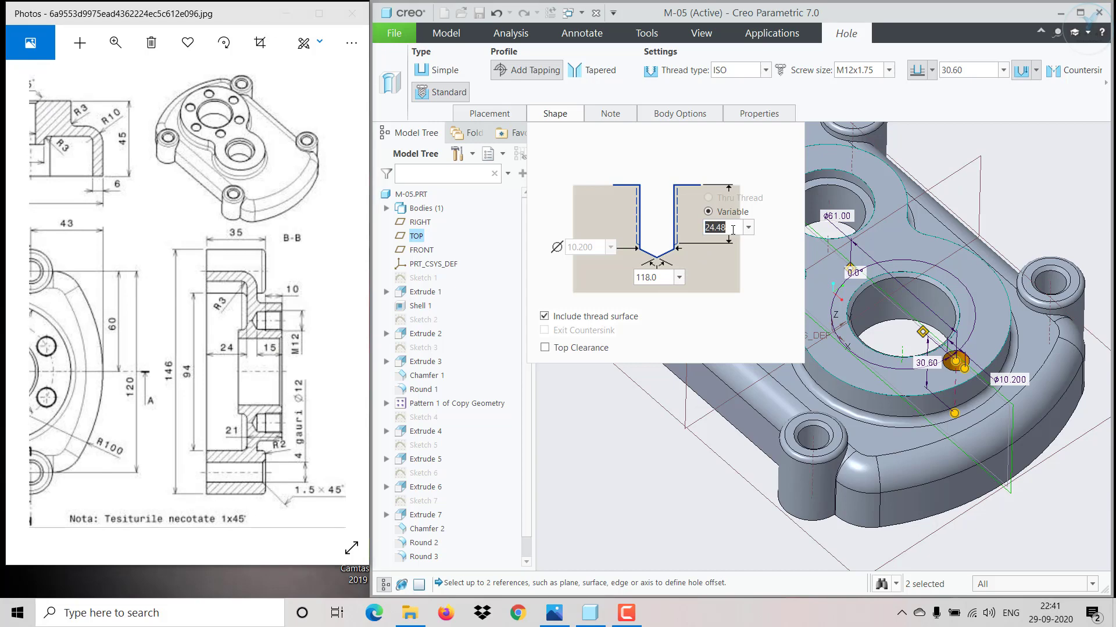
pyautogui.write('10')
pyautogui.press('Return')
pyautogui.doubleClick(970, 72)
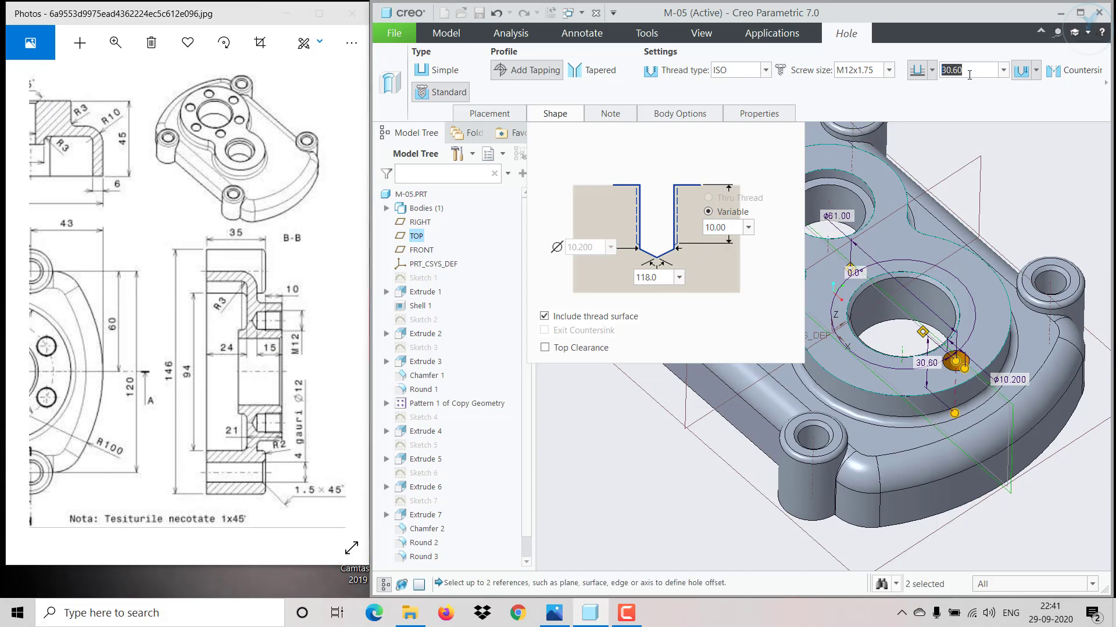
pyautogui.write('15')
pyautogui.press('Return')
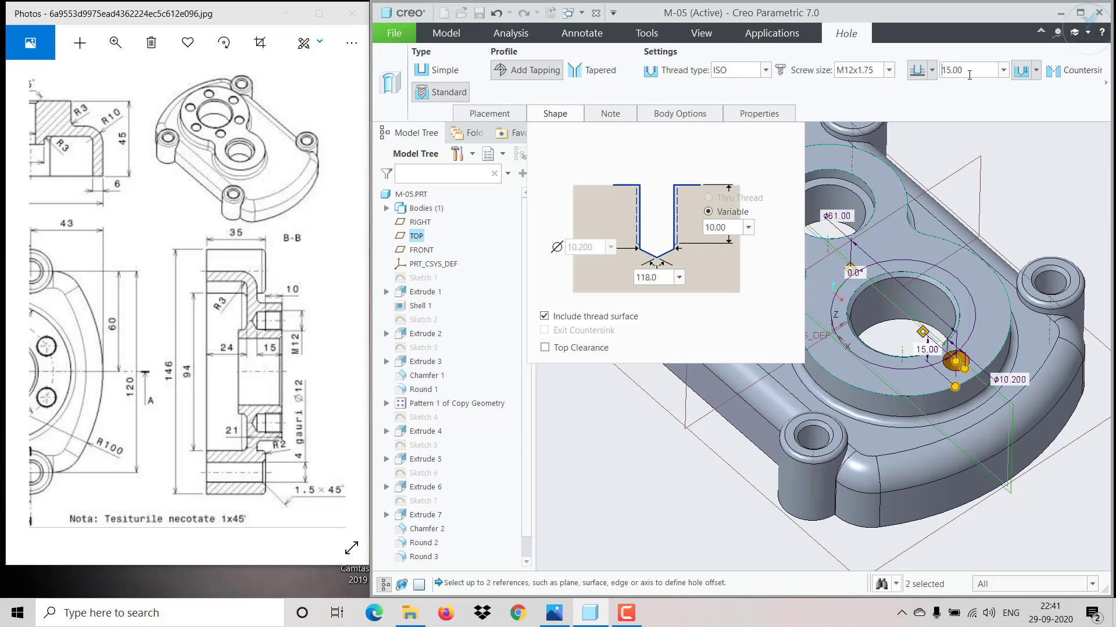
pyautogui.click(1105, 82)
pyautogui.click(803, 94)
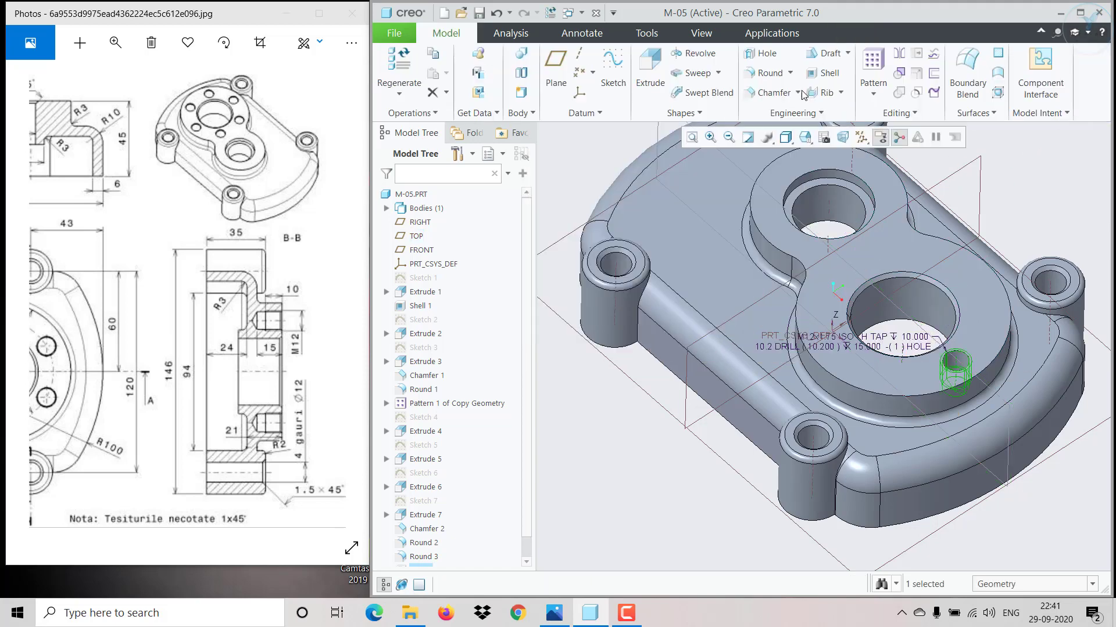
# Step: Reorient to the default view and start a Pattern on Hole 1 from the model tree
pyautogui.moveTo(906, 325); pyautogui.dragTo(990, 385, button='middle')
pyautogui.scroll(5, 931, 307)
pyautogui.moveTo(931, 306)
pyautogui.mouseDown(button='middle')
pyautogui.moveTo(894, 360)
pyautogui.moveTo(904, 336)
pyautogui.mouseUp(button='middle')
pyautogui.hotkey('ctrl', 'd')
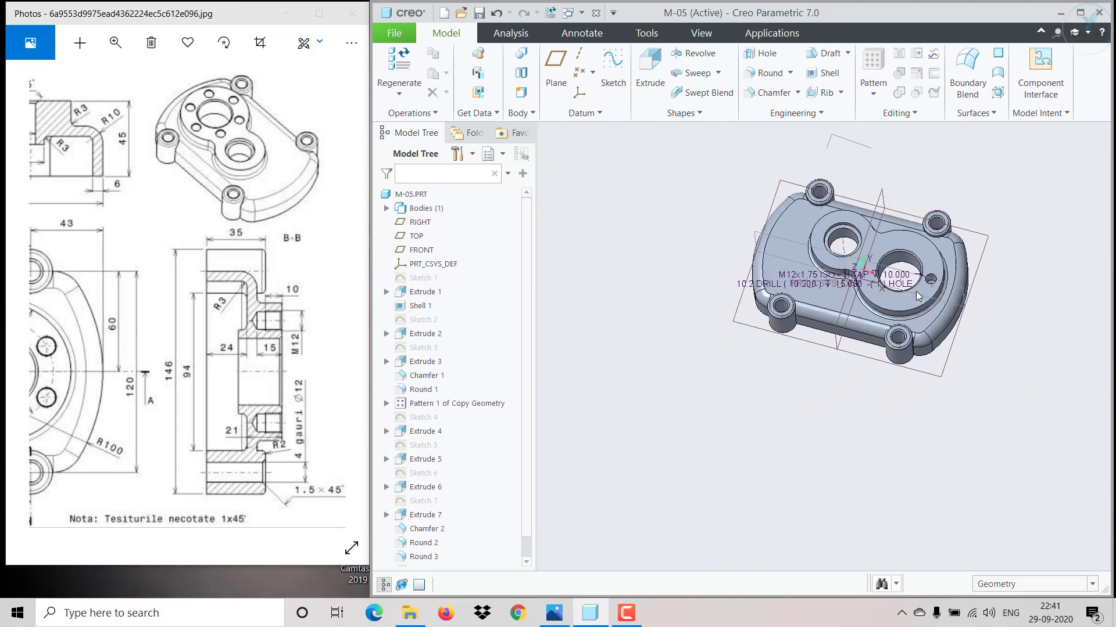
pyautogui.scroll(-1, 409, 530)
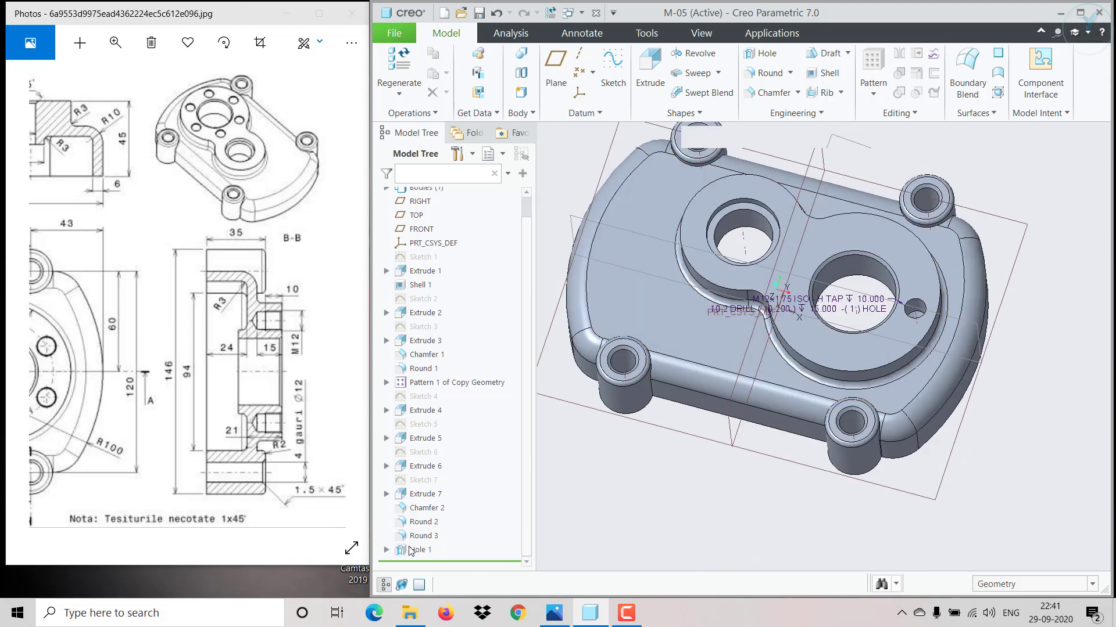
pyautogui.click(410, 550)
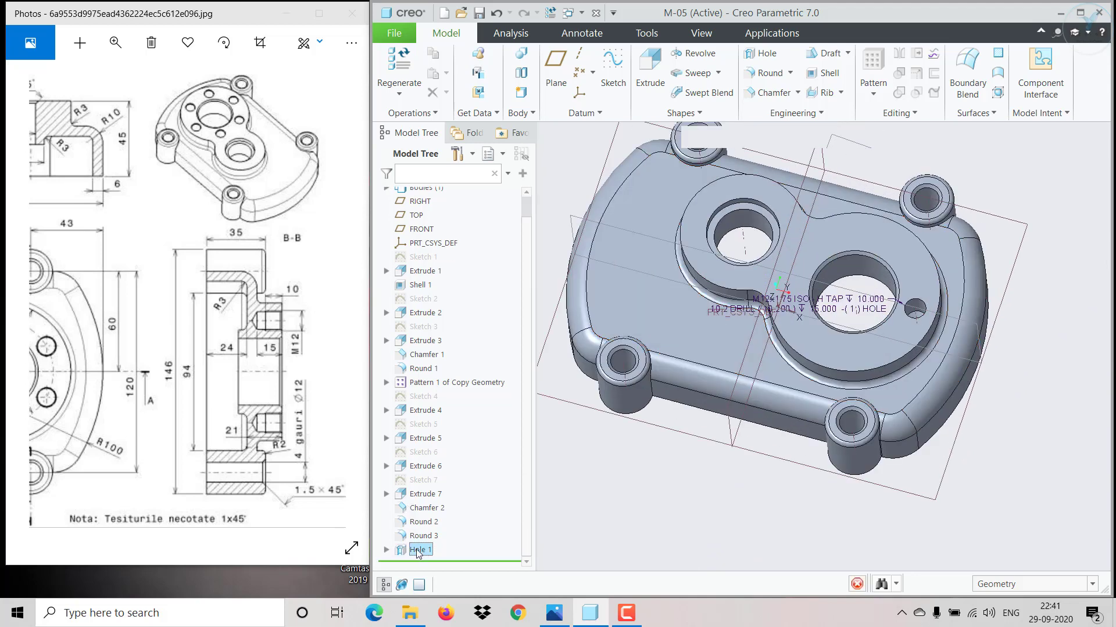
pyautogui.click(873, 64)
# Step: Pattern the hole around the large bore's axis with 6 members spaced 60° apart
pyautogui.click(477, 72)
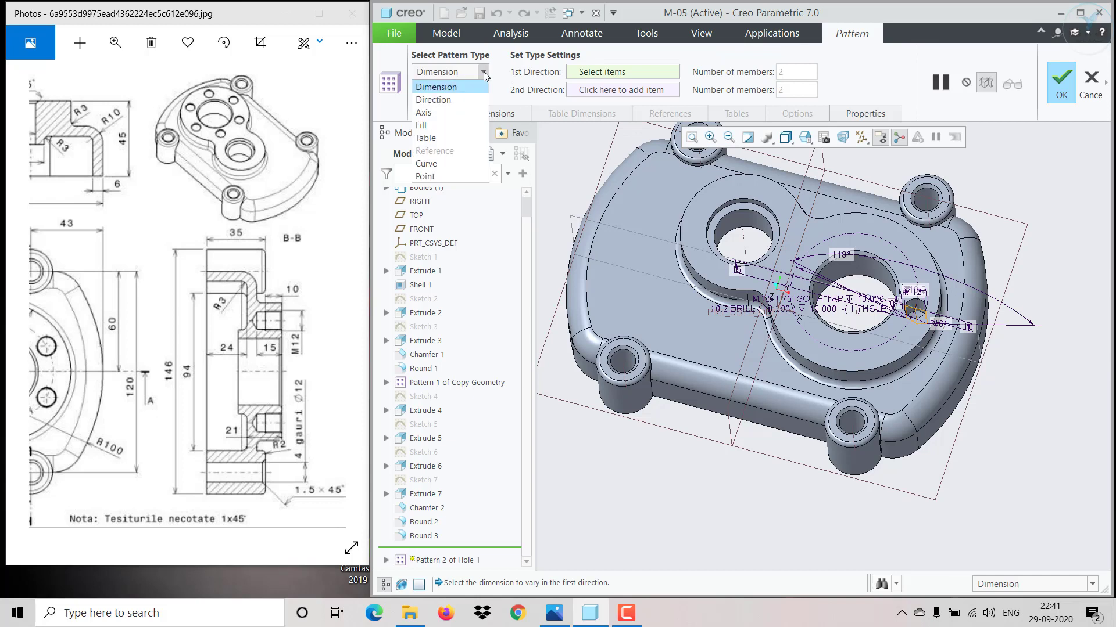
pyautogui.click(454, 114)
pyautogui.click(857, 315)
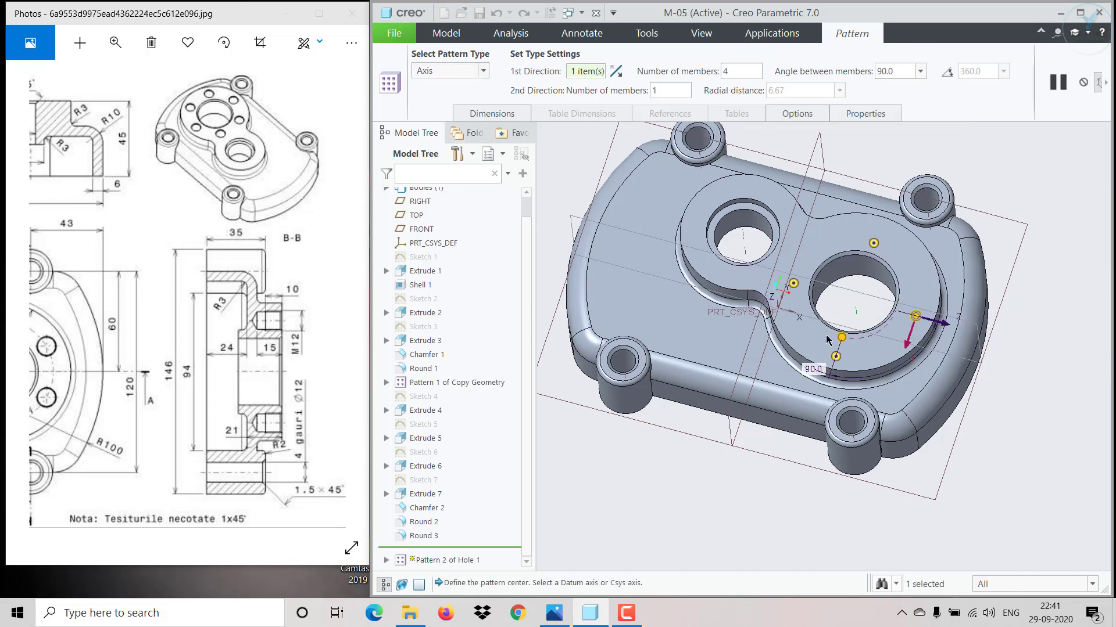
pyautogui.moveTo(183, 357); pyautogui.dragTo(297, 357)
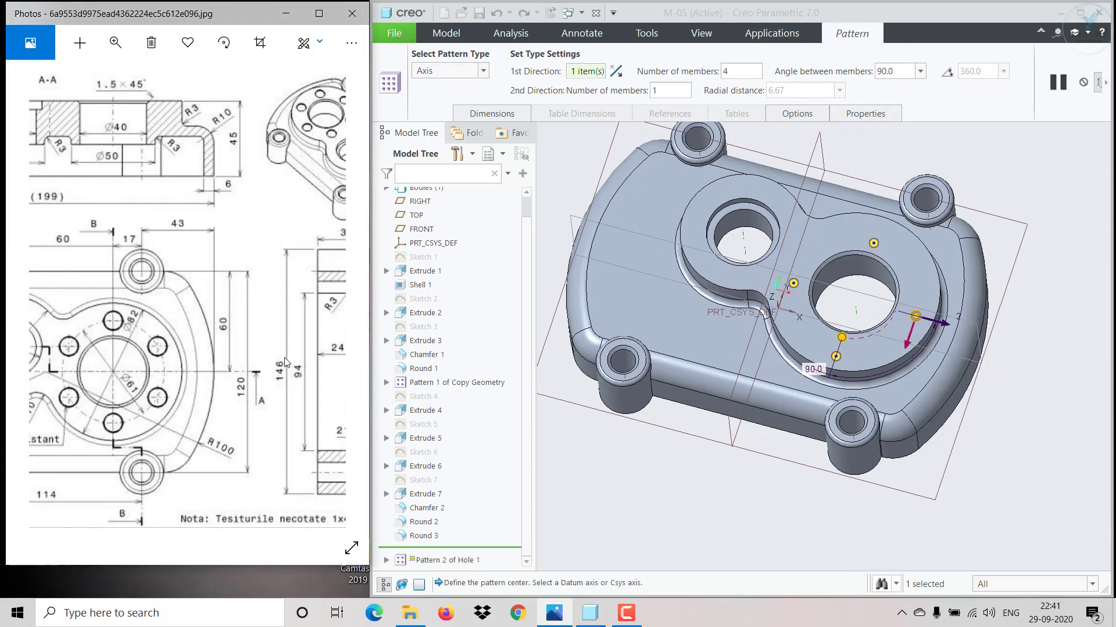
pyautogui.click(746, 72)
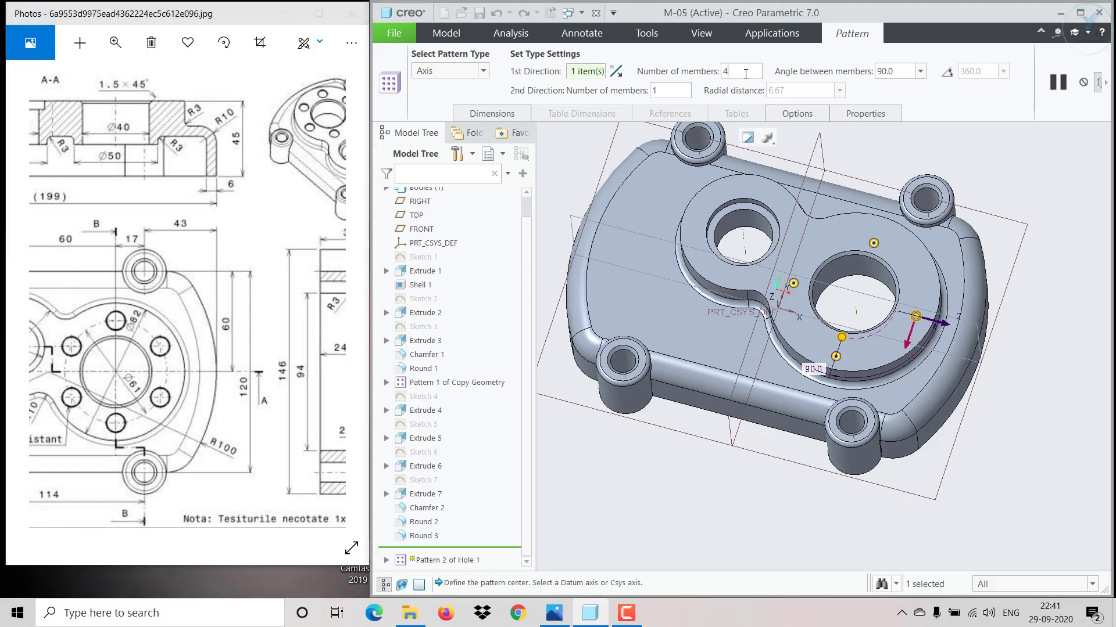
pyautogui.press('BackSpace')
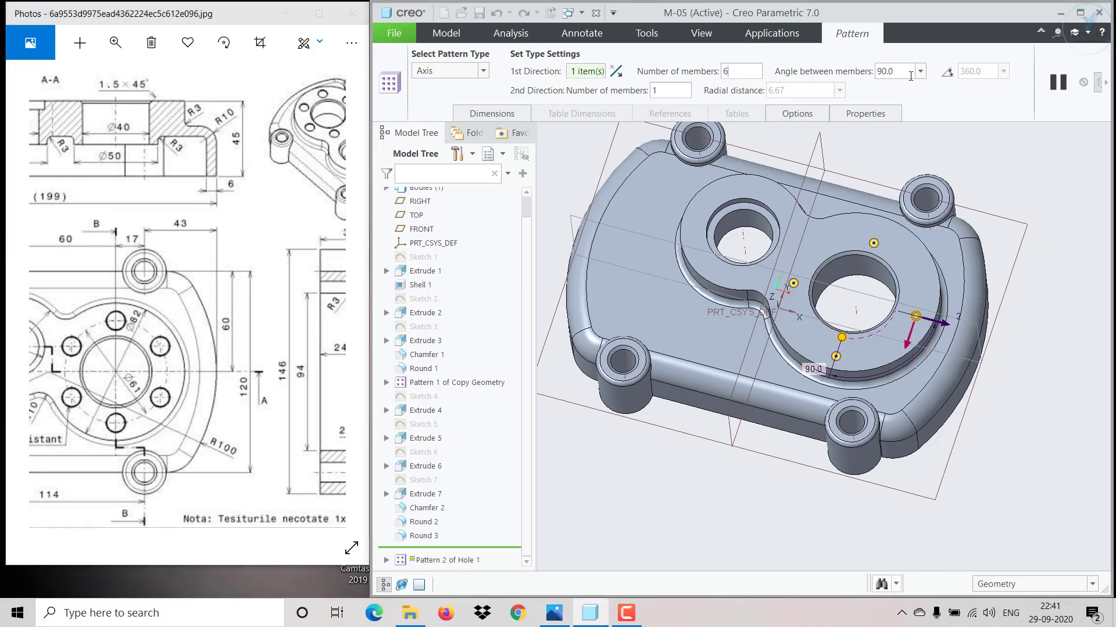
pyautogui.write('6')
pyautogui.click(899, 73)
pyautogui.write('60')
pyautogui.press('Return')
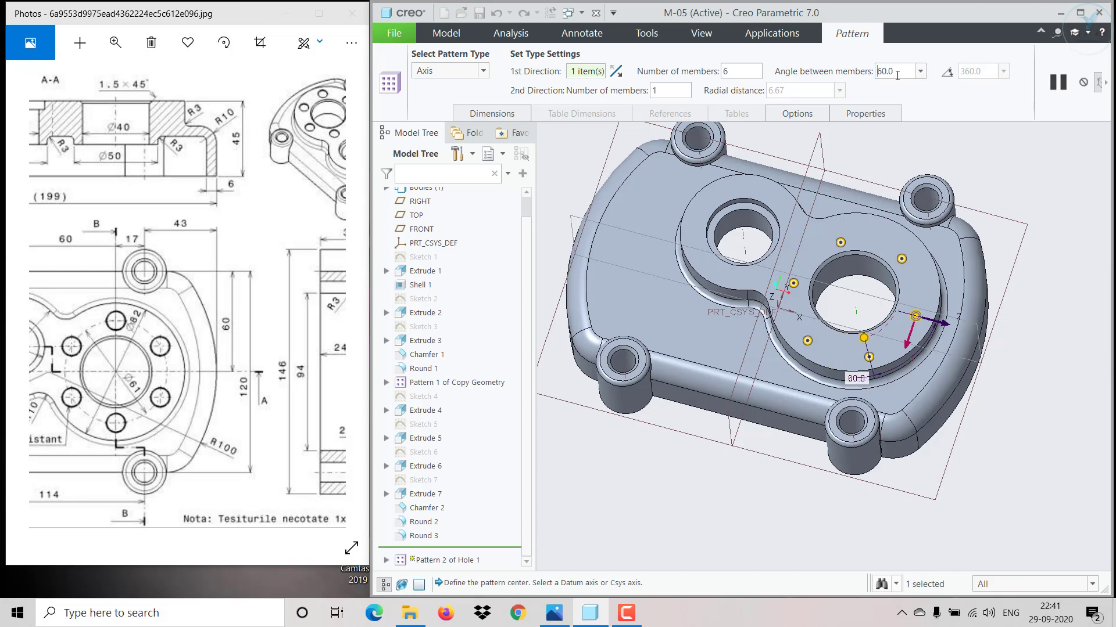
pyautogui.click(1101, 82)
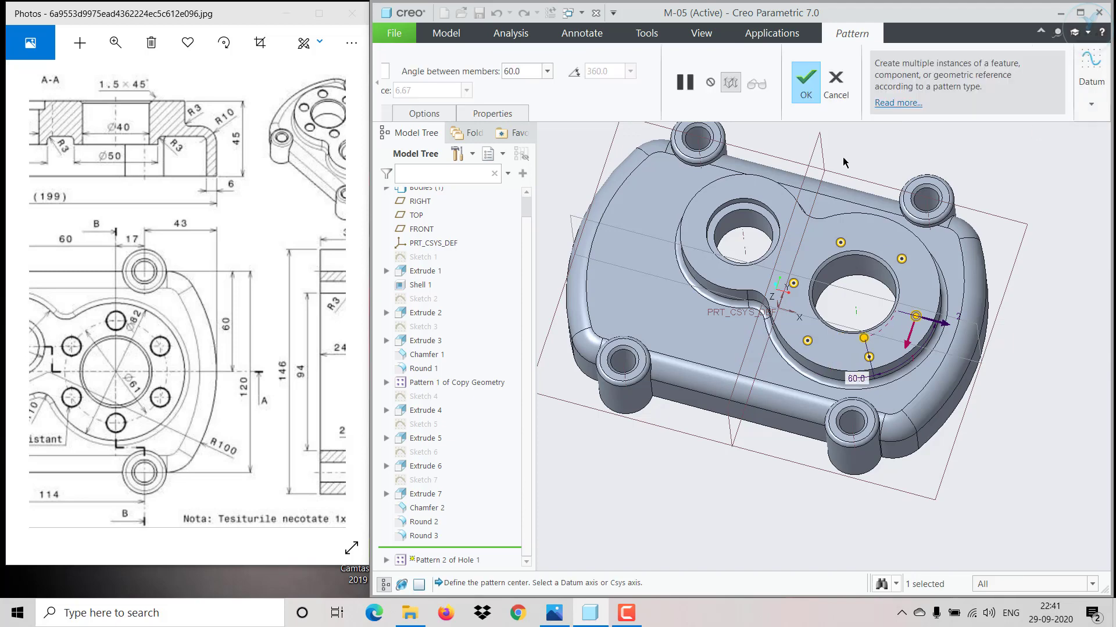
pyautogui.click(804, 82)
pyautogui.moveTo(857, 417); pyautogui.dragTo(929, 424, button='middle')
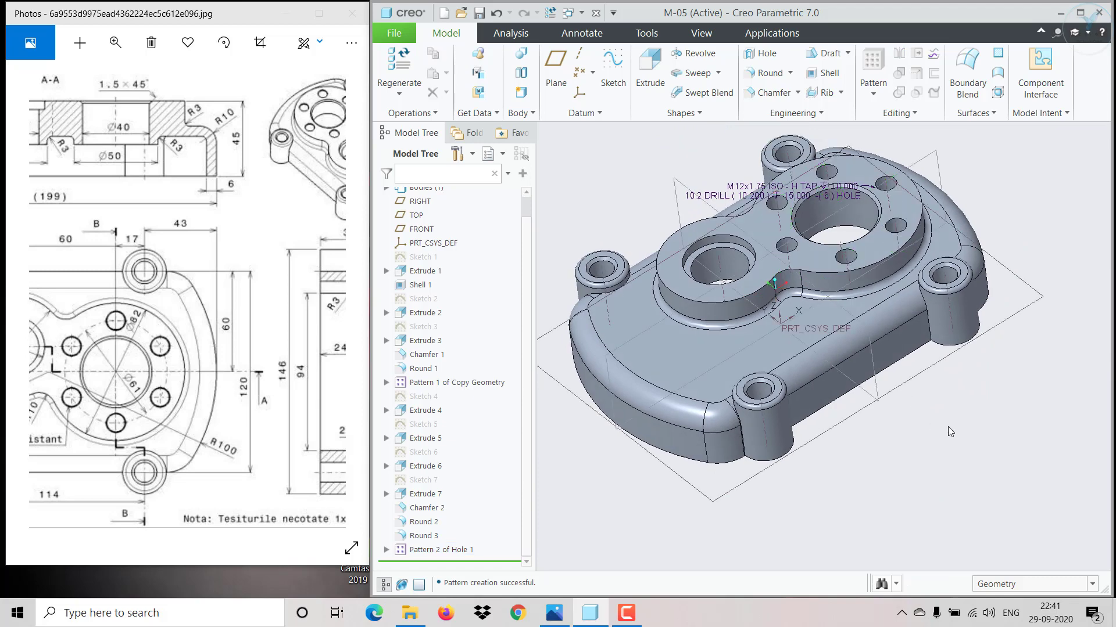
# Step: Return the part to a near-top view and hide all datum planes, axes and points
pyautogui.click(947, 426)
pyautogui.hotkey('ctrl', 'd')
pyautogui.moveTo(309, 334)
pyautogui.mouseDown()
pyautogui.moveTo(241, 335)
pyautogui.moveTo(263, 338)
pyautogui.moveTo(220, 363)
pyautogui.moveTo(318, 326)
pyautogui.moveTo(318, 312)
pyautogui.moveTo(385, 334)
pyautogui.moveTo(705, 377)
pyautogui.mouseUp()
pyautogui.moveTo(931, 407); pyautogui.dragTo(935, 288, button='middle')
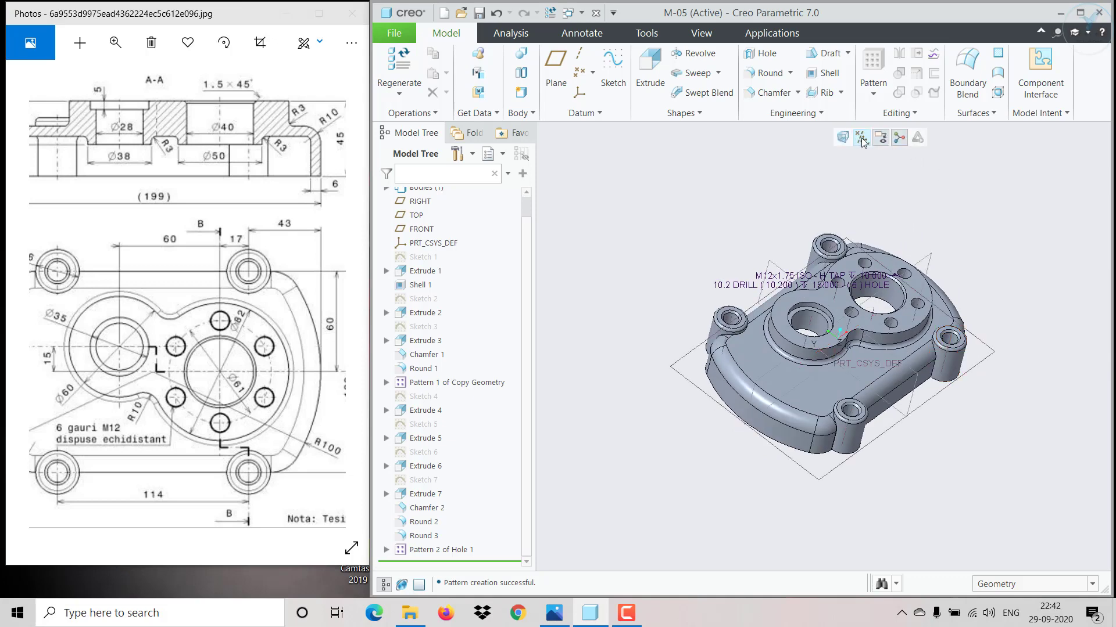
pyautogui.click(846, 141)
pyautogui.click(861, 155)
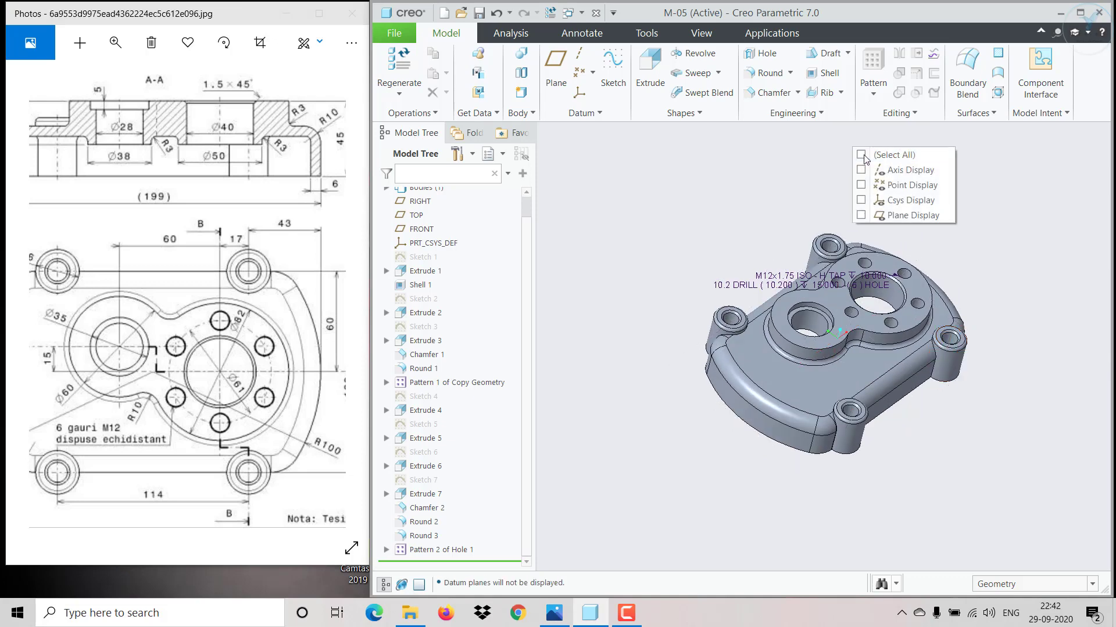
pyautogui.click(979, 180)
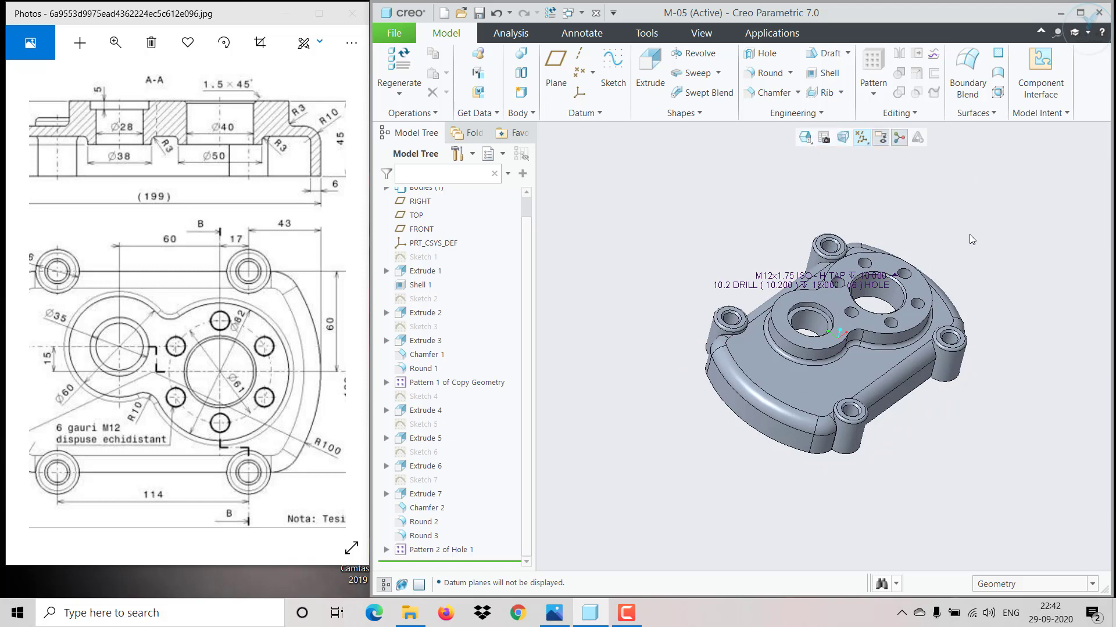
# Step: Turn off the hole annotations and zoom to view the cover's clean solid geometry
pyautogui.moveTo(948, 256); pyautogui.dragTo(911, 198, button='middle')
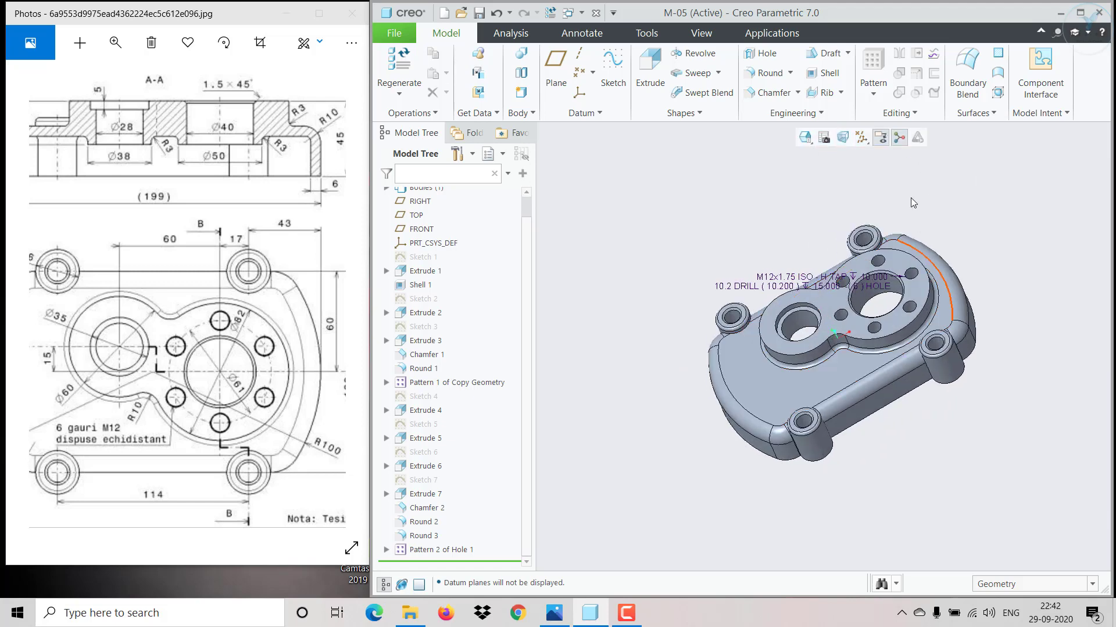
pyautogui.click(881, 140)
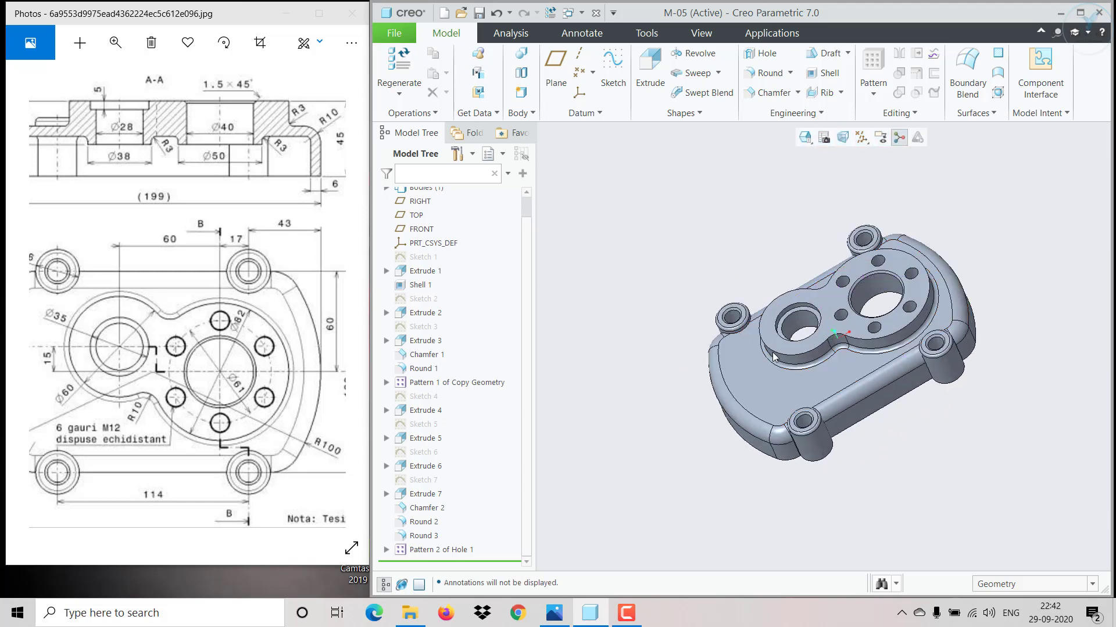
pyautogui.scroll(-4, 966, 264)
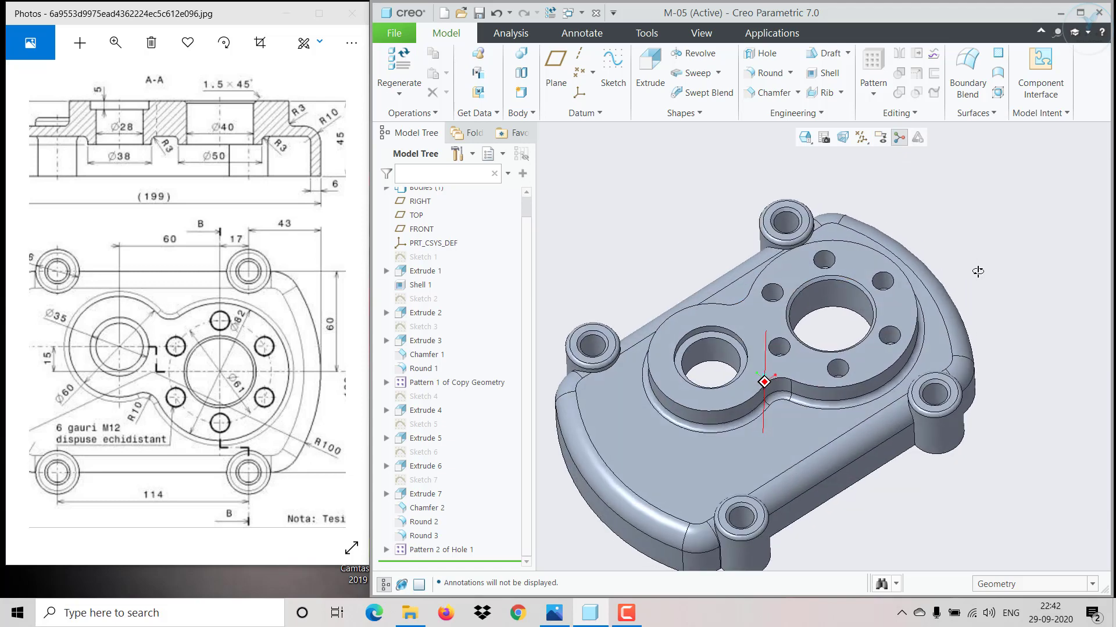
pyautogui.scroll(3, 973, 279)
pyautogui.scroll(-2, 974, 275)
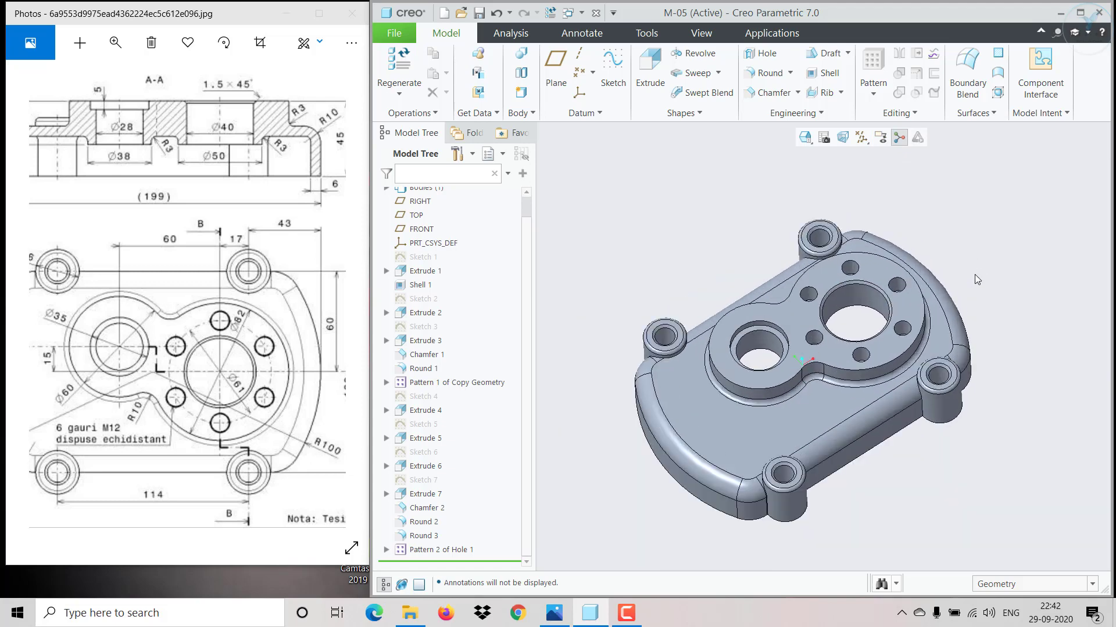